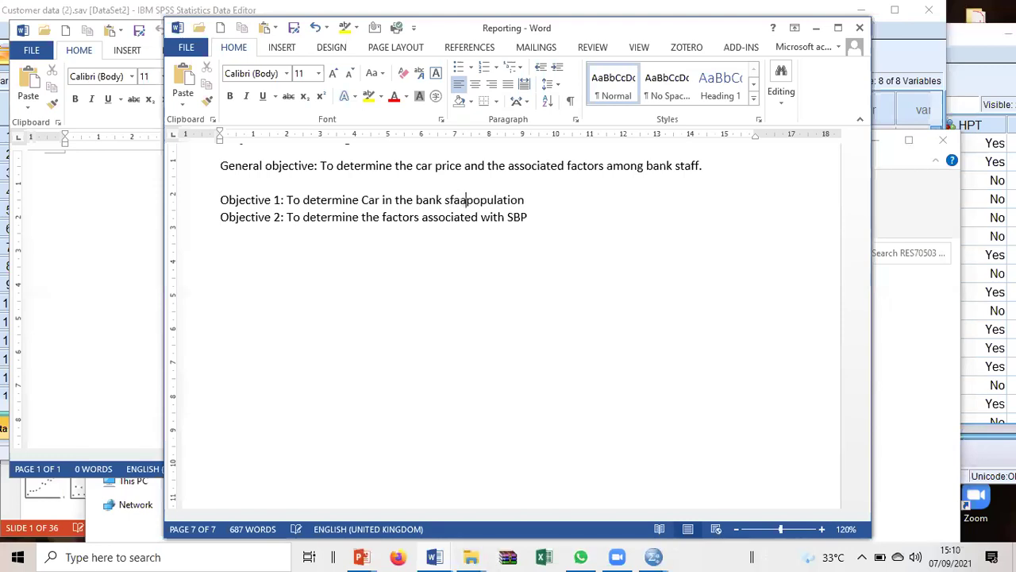
# Replace the garbled ending after "bank" in Objective 1 with "staff", removing the word "population"
pyautogui.doubleClick(455, 199)
pyautogui.write('staff')
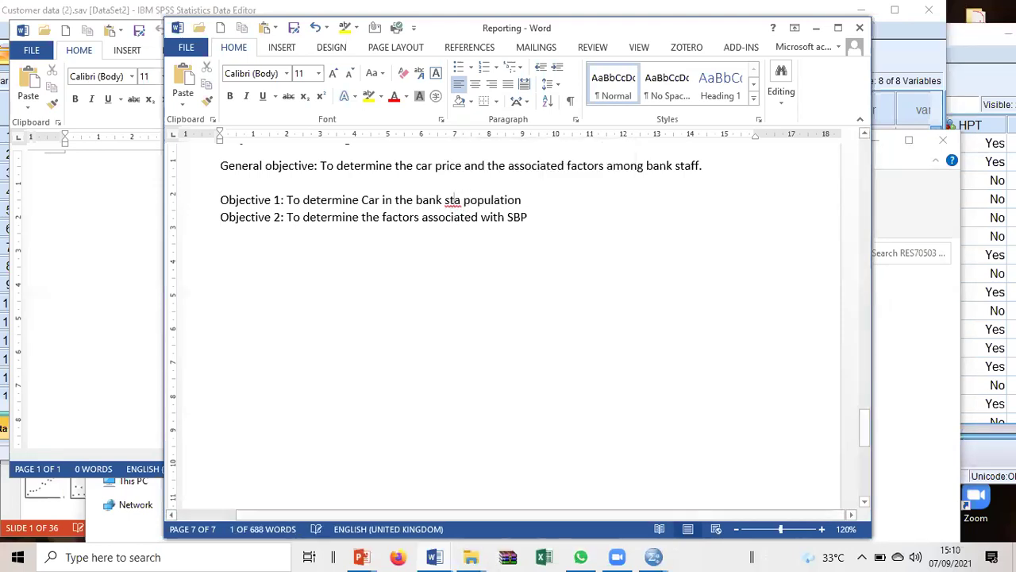
pyautogui.write('ff')
pyautogui.press('Delete')
pyautogui.press('Delete')
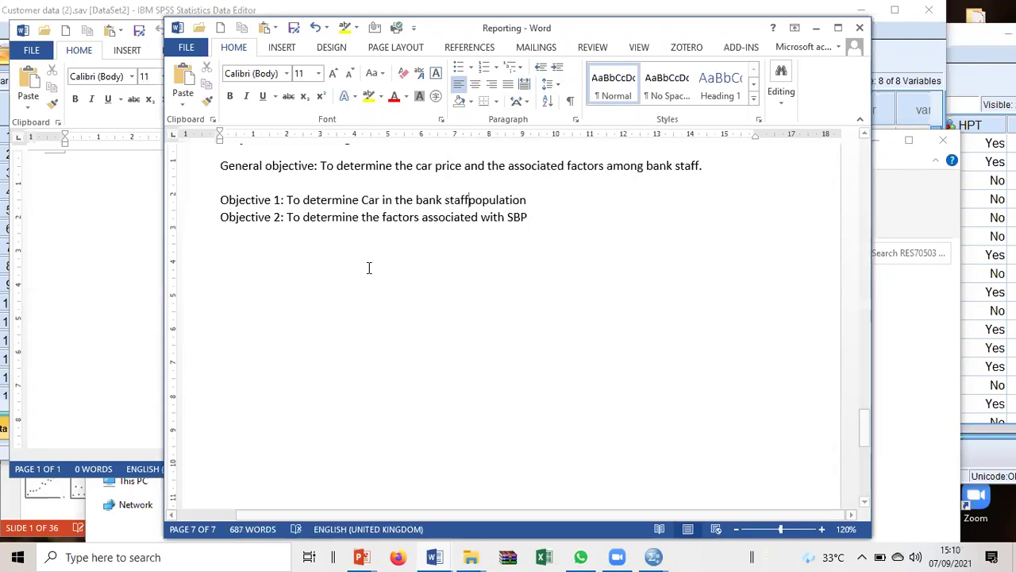
pyautogui.moveTo(541, 201); pyautogui.dragTo(471, 200)
pyautogui.press('Delete')
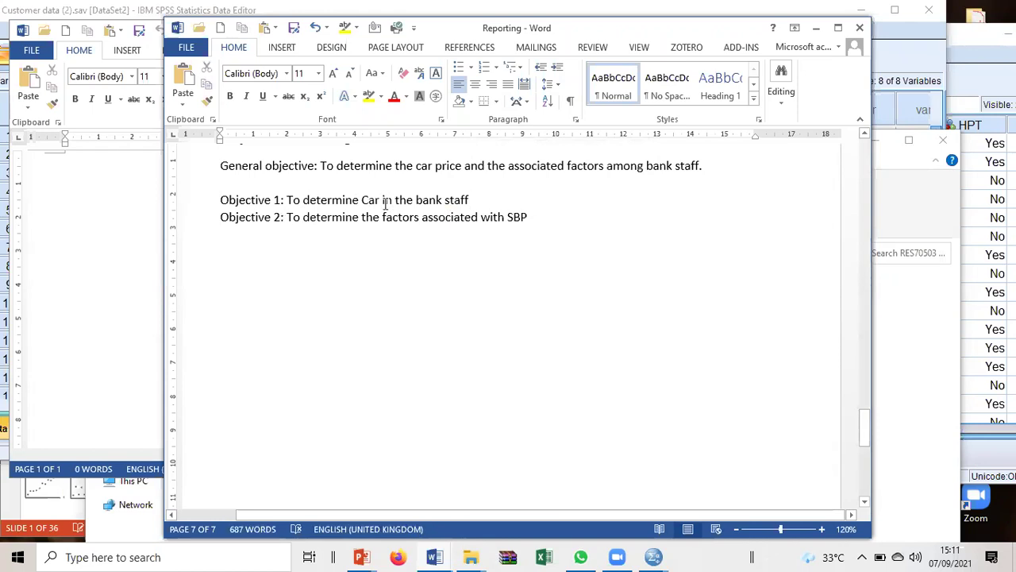
# Replace "in" after "Car" with "price among" in Objective 1
pyautogui.write('ptr')
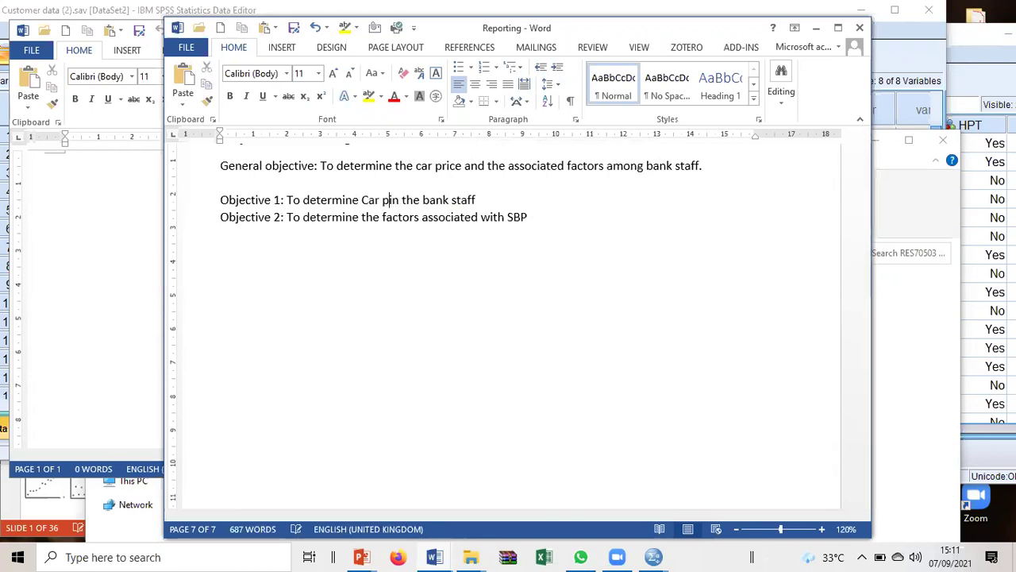
pyautogui.press('BackSpace')
pyautogui.press('BackSpace')
pyautogui.press('BackSpace')
pyautogui.write('price among')
pyautogui.press('Delete')
pyautogui.press('Delete')
pyautogui.press('Delete')
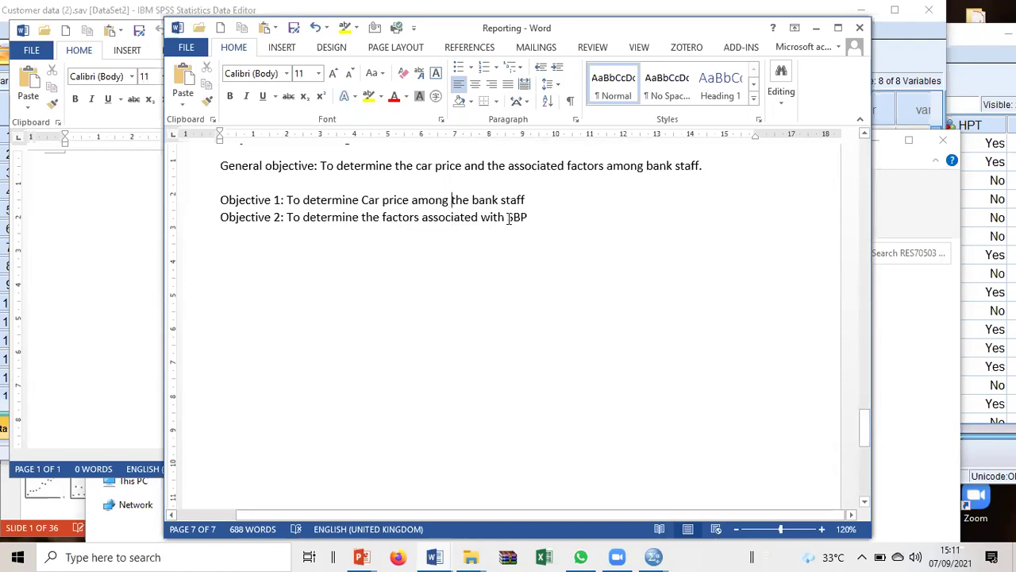
# Replace "SBP" with "Car price" at the end of Objective 2, single-spaced
pyautogui.moveTo(520, 217); pyautogui.dragTo(529, 217)
pyautogui.write('Ca')
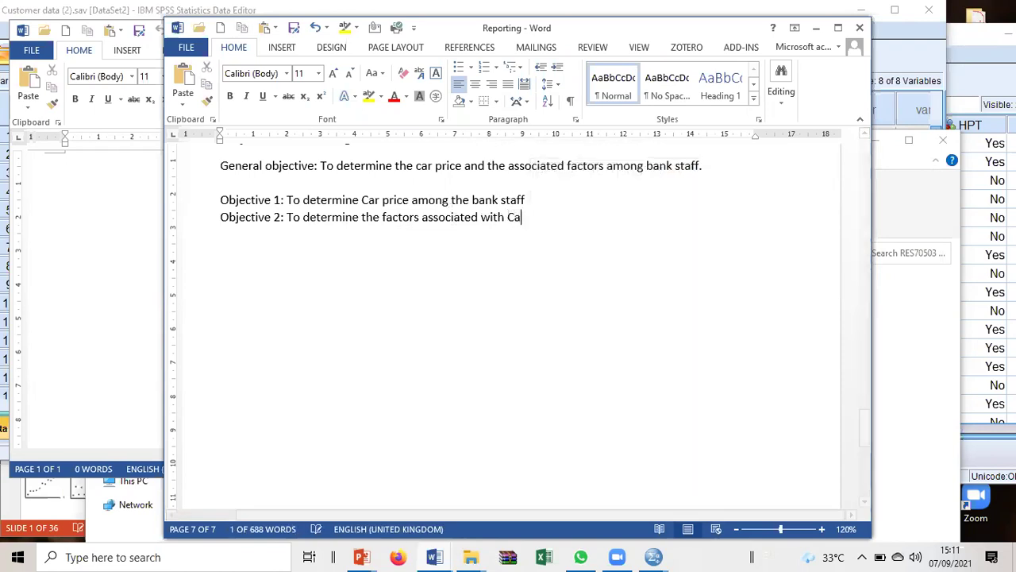
pyautogui.write('r  price')
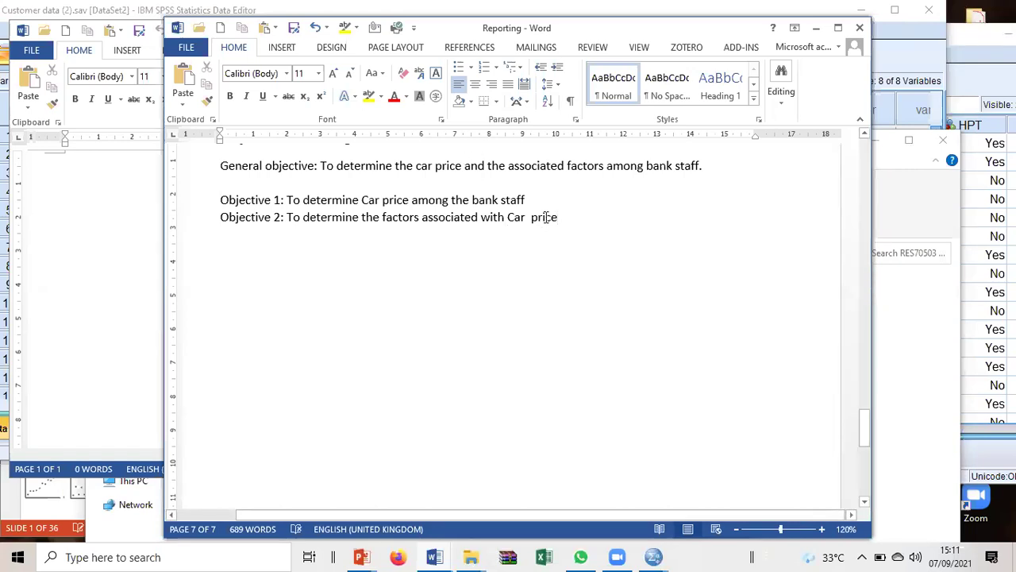
pyautogui.press('BackSpace')
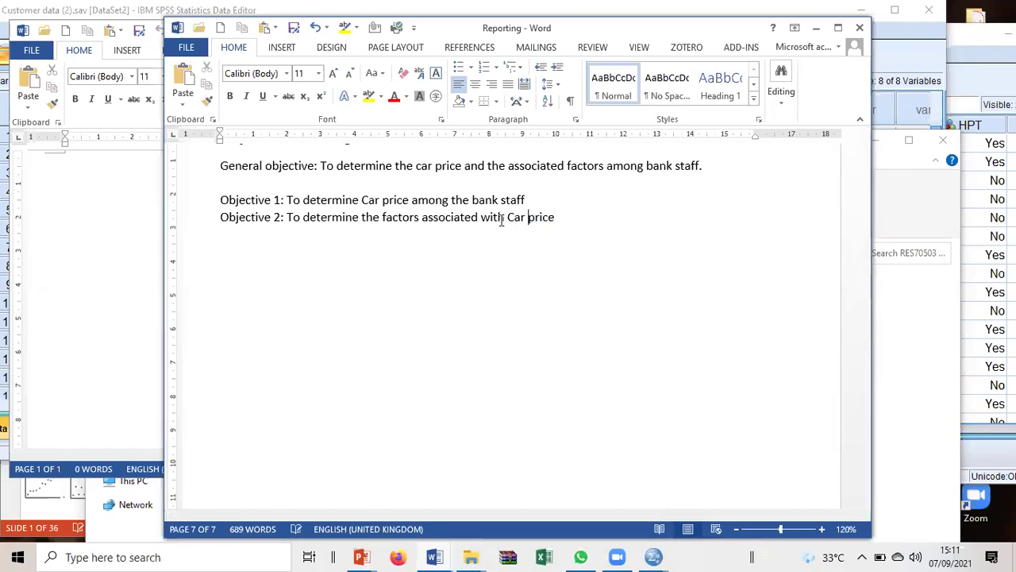
# Clear the blank document, Reporting and file folder windows out of the way and switch to the Customer data (2).sav data in SPSS
pyautogui.moveTo(409, 200); pyautogui.dragTo(473, 190)
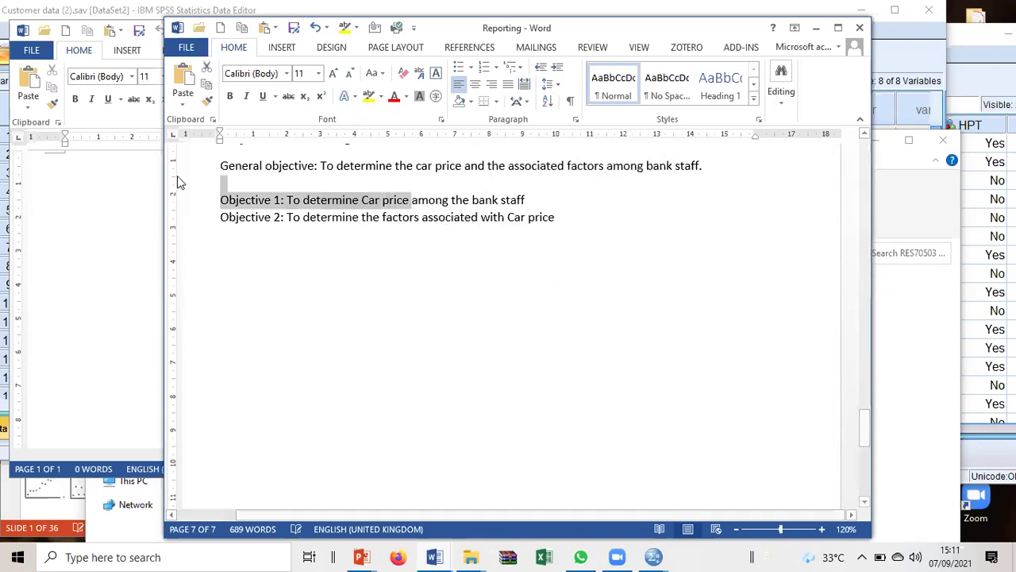
pyautogui.click(421, 280)
pyautogui.click(137, 241)
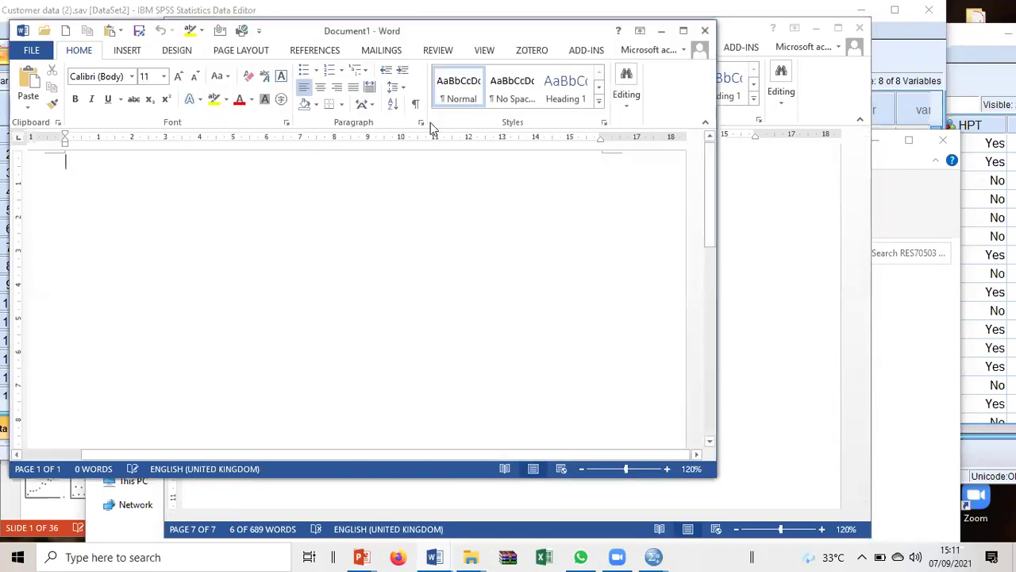
pyautogui.click(662, 30)
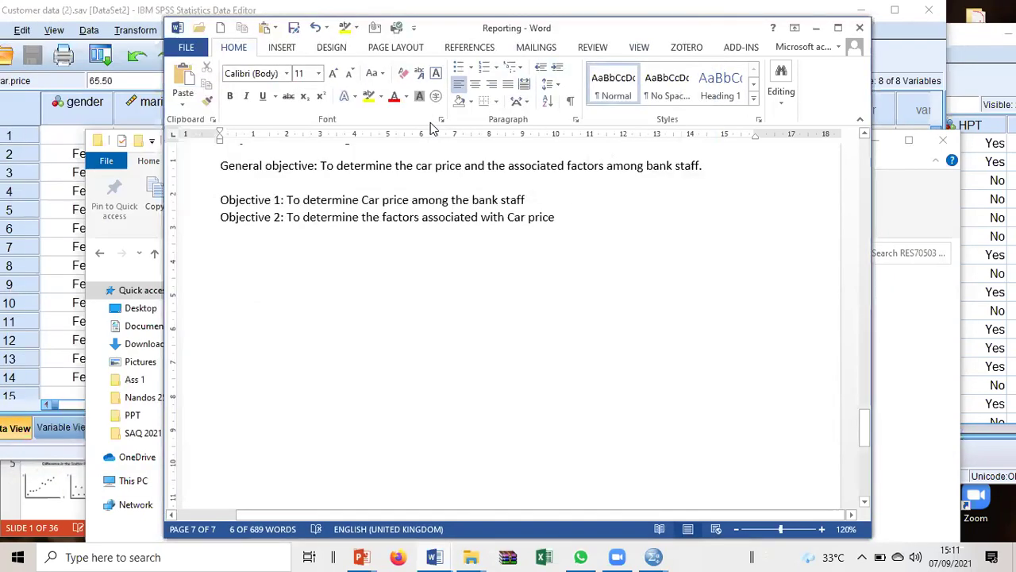
pyautogui.moveTo(477, 28); pyautogui.dragTo(720, 93)
pyautogui.moveTo(892, 150); pyautogui.dragTo(647, 155)
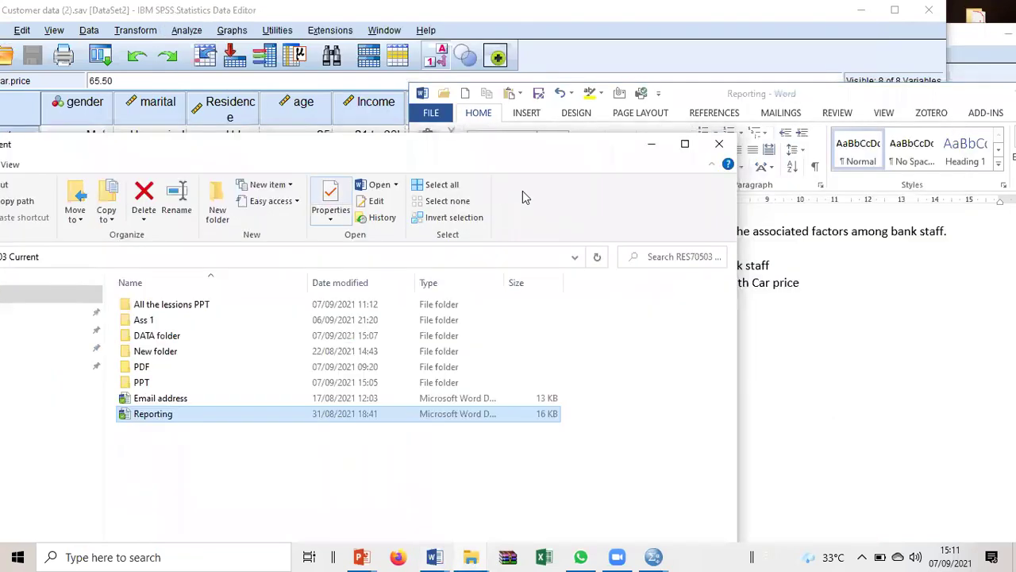
pyautogui.click(665, 145)
pyautogui.click(239, 191)
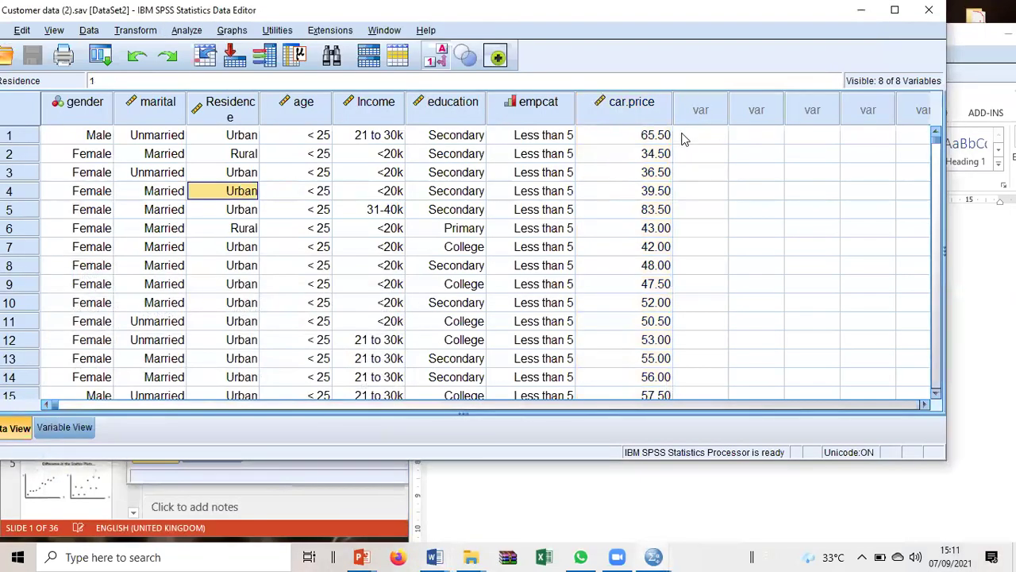
pyautogui.press('Right')
pyautogui.press('Right')
pyautogui.press('Right')
pyautogui.press('Right')
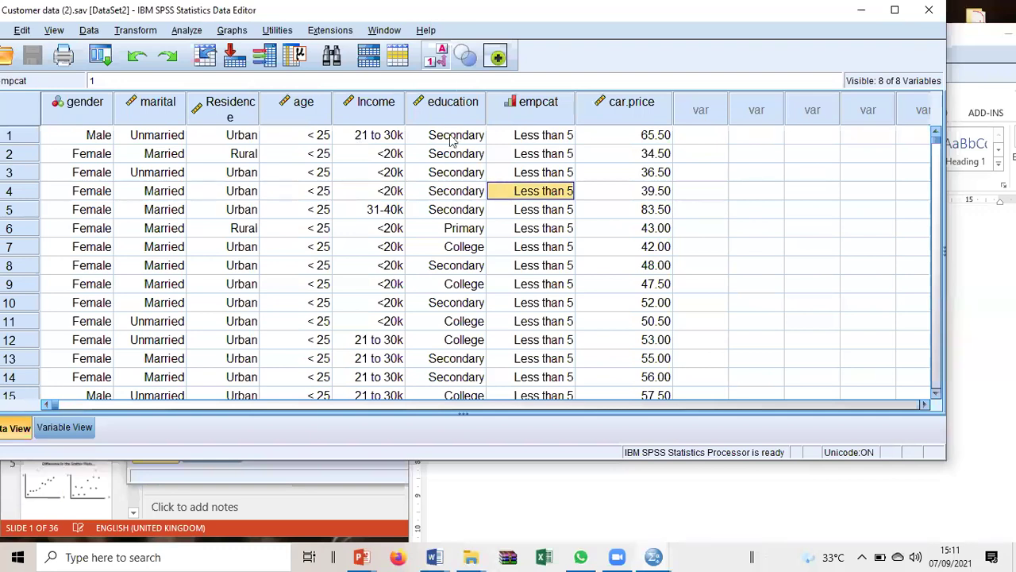
# Open the Frequencies analysis for the customer data and add Care price [car.price] as its variable
pyautogui.moveTo(786, 27); pyautogui.dragTo(734, 112)
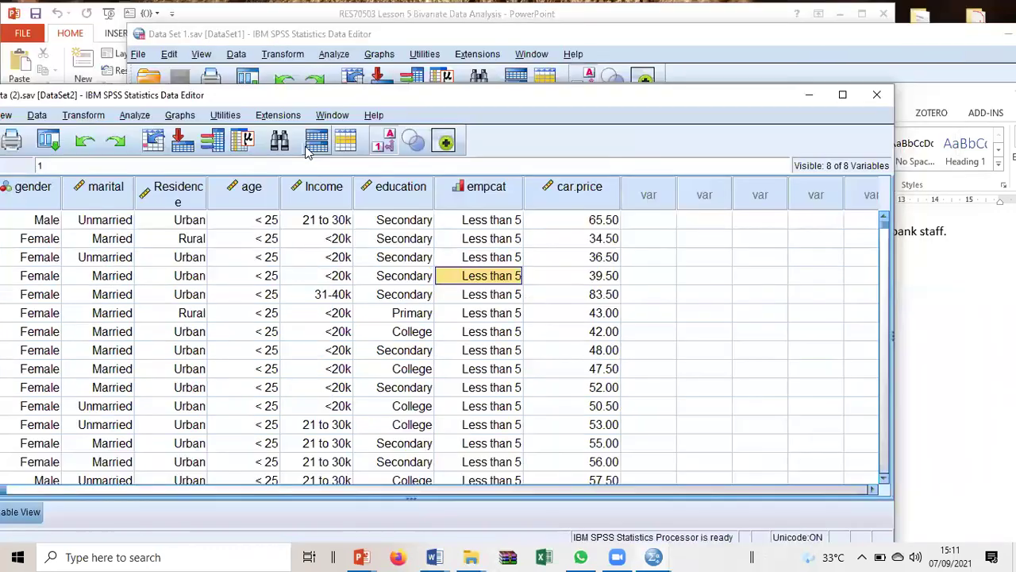
pyautogui.click(134, 115)
pyautogui.moveTo(145, 135)
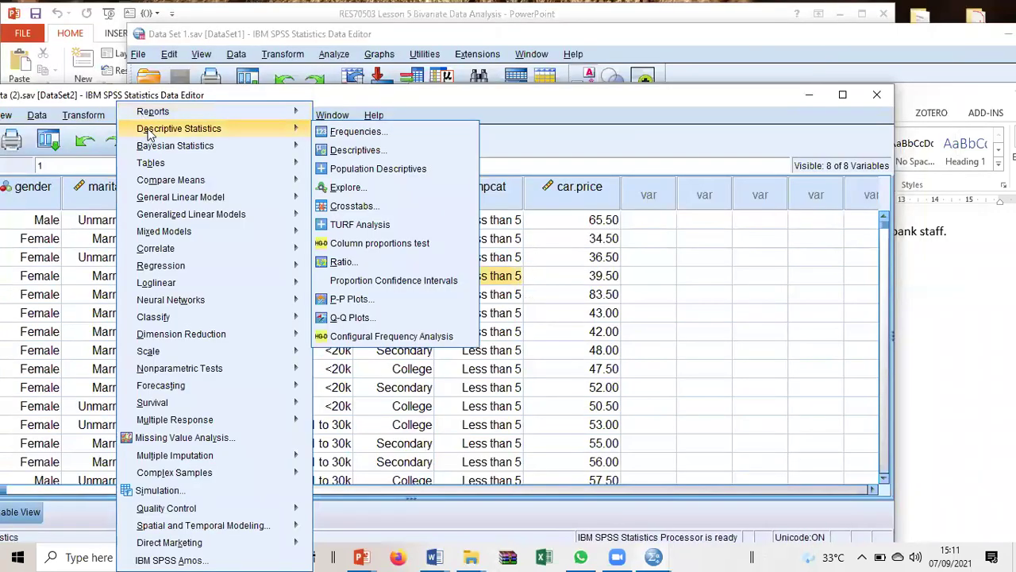
pyautogui.click(353, 132)
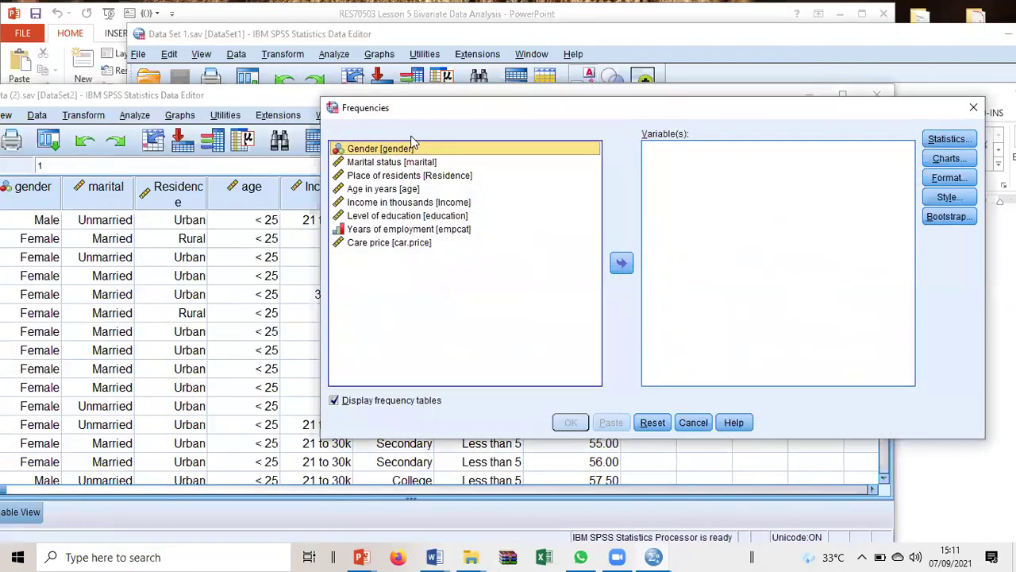
pyautogui.click(397, 242)
pyautogui.click(622, 263)
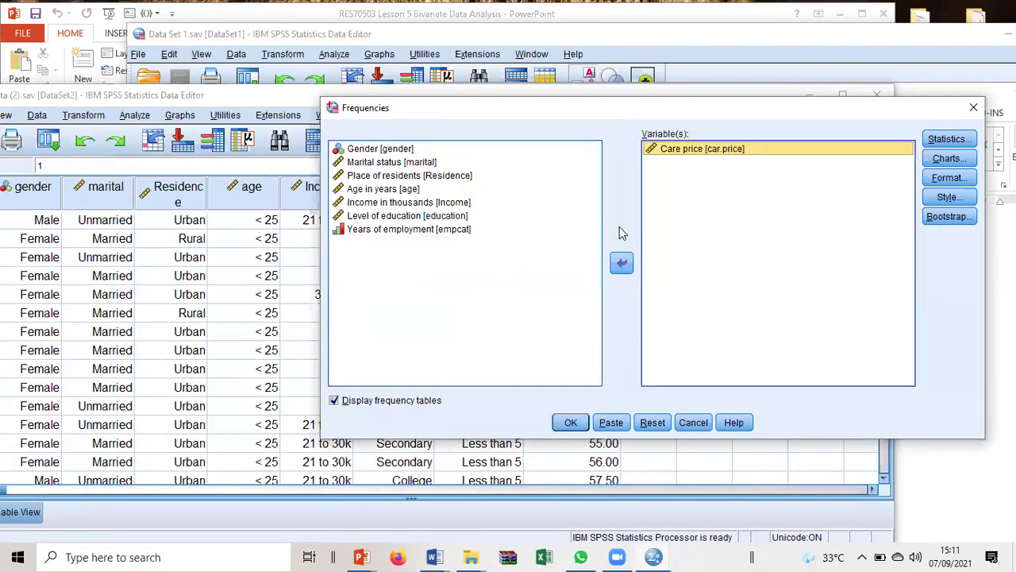
pyautogui.moveTo(621, 112); pyautogui.dragTo(401, 74)
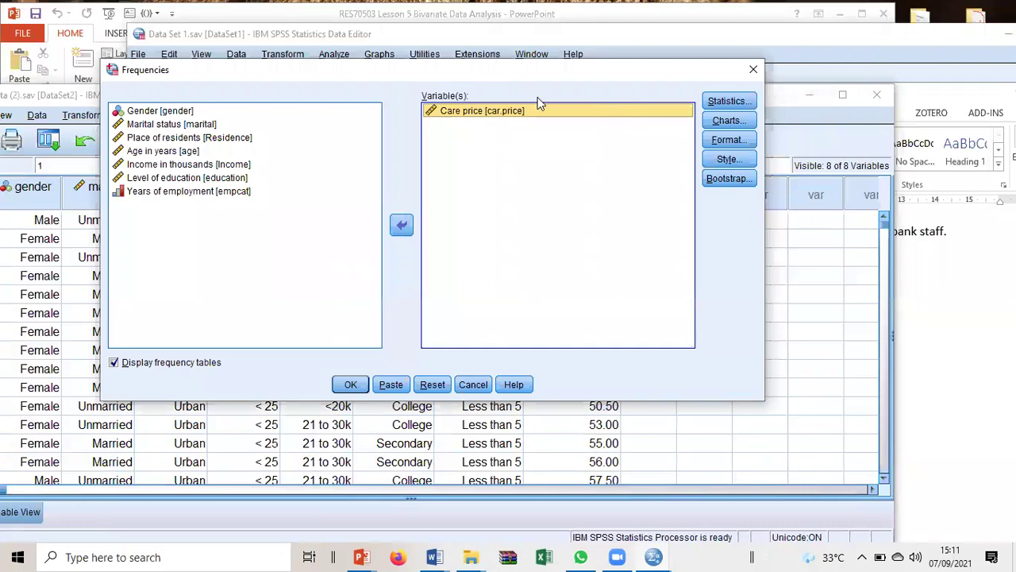
# Request mean, median, standard deviation, minimum, maximum, skewness and kurtosis, and run the Frequencies analysis
pyautogui.click(727, 102)
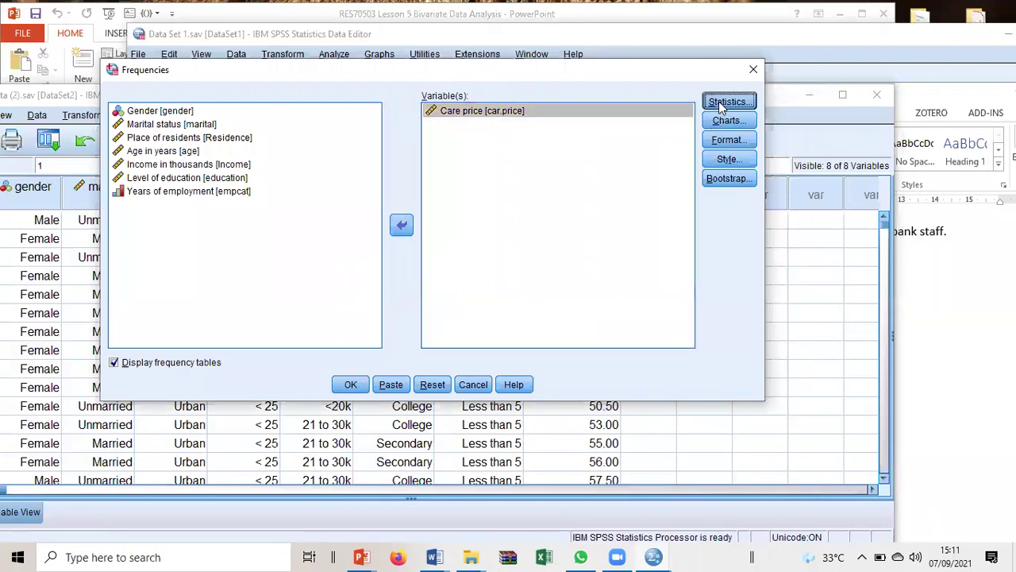
pyautogui.click(587, 144)
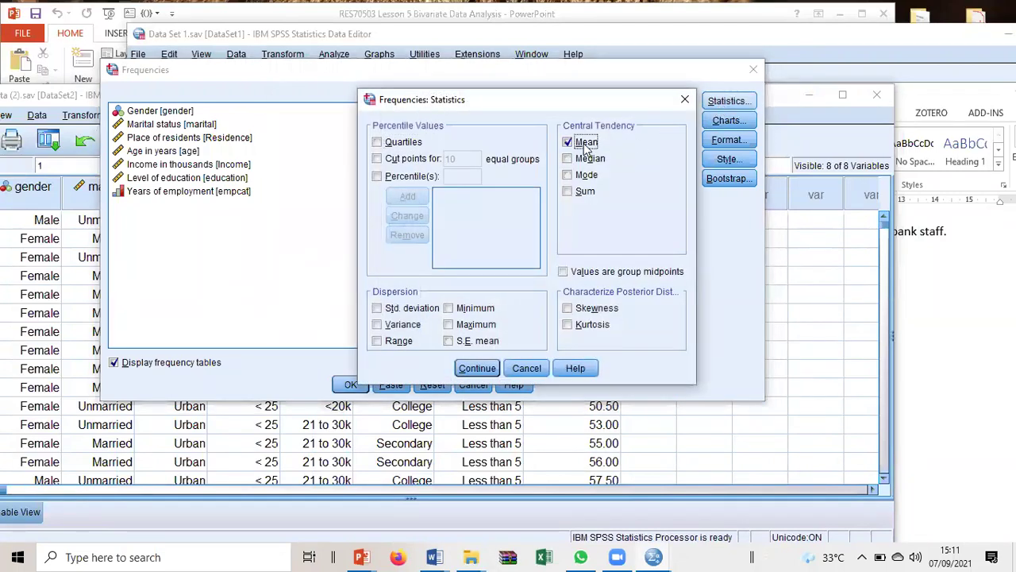
pyautogui.click(587, 161)
pyautogui.click(567, 309)
pyautogui.click(576, 327)
pyautogui.click(428, 310)
pyautogui.click(468, 311)
pyautogui.click(469, 326)
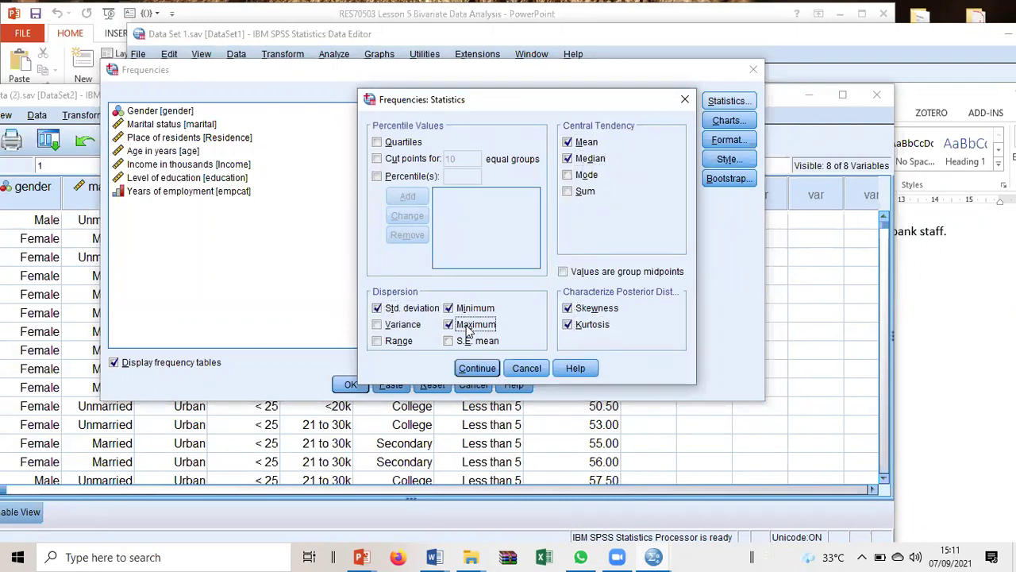
pyautogui.click(477, 368)
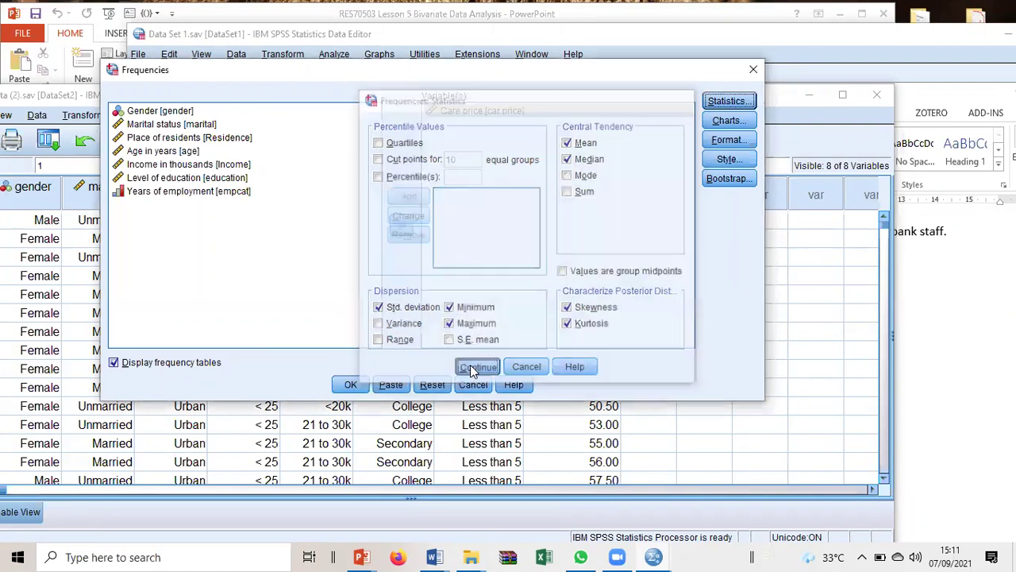
pyautogui.click(351, 385)
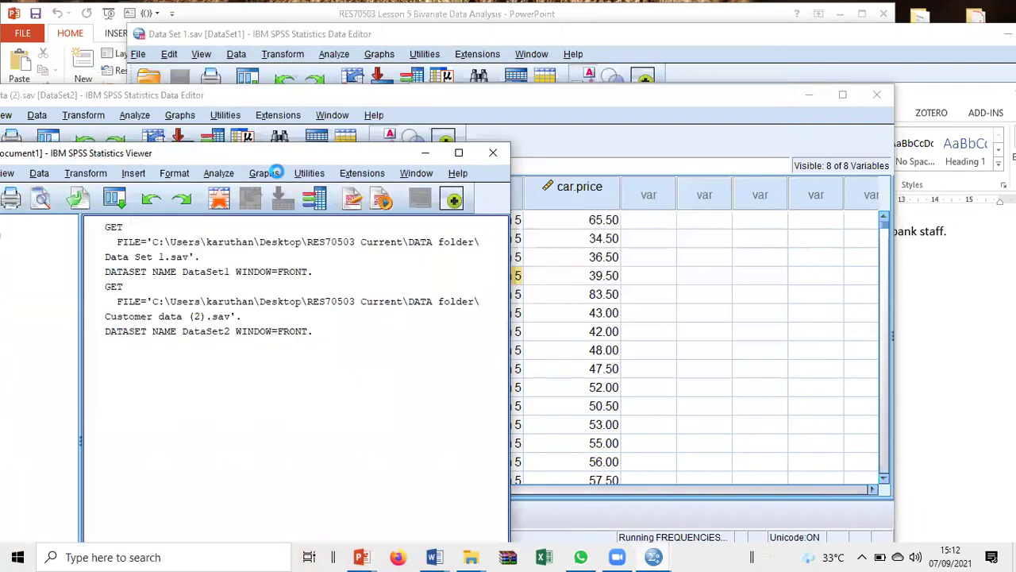
# Examine the mean, median, standard deviation, skewness and kurtosis of car price in the Statistics output table
pyautogui.moveTo(266, 157); pyautogui.dragTo(233, 1)
pyautogui.click(219, 256)
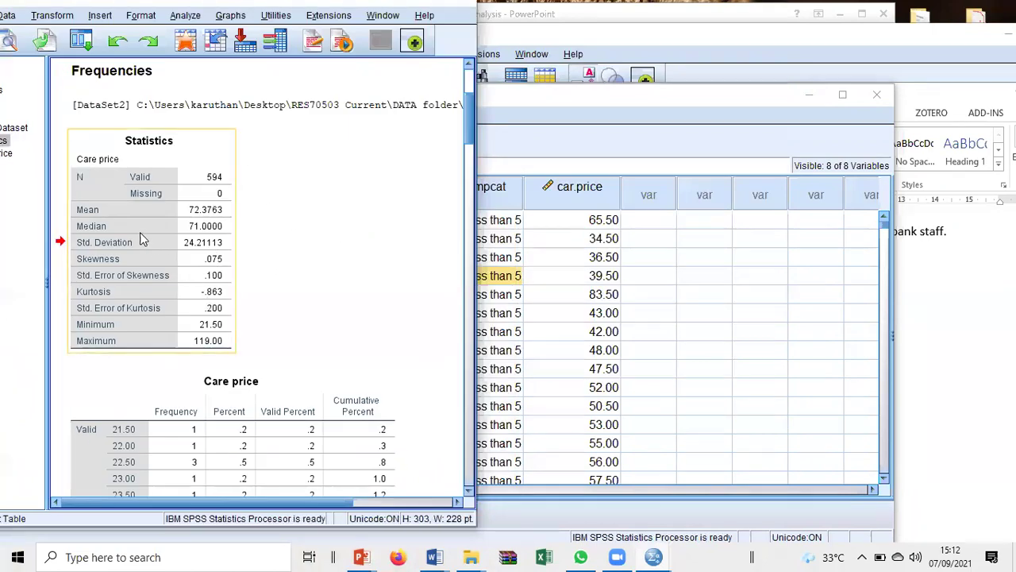
pyautogui.click(211, 210)
pyautogui.doubleClick(211, 209)
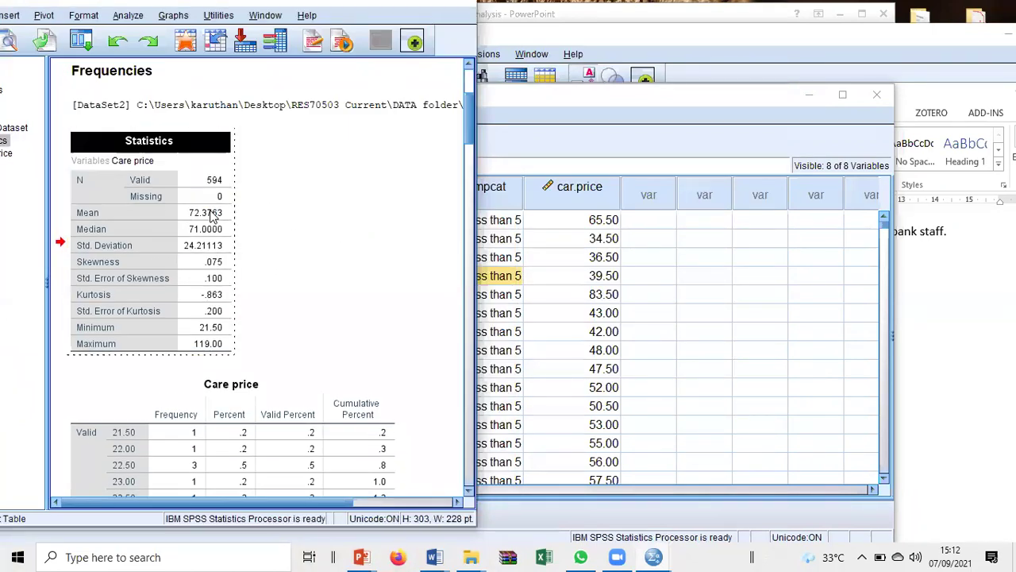
pyautogui.click(212, 230)
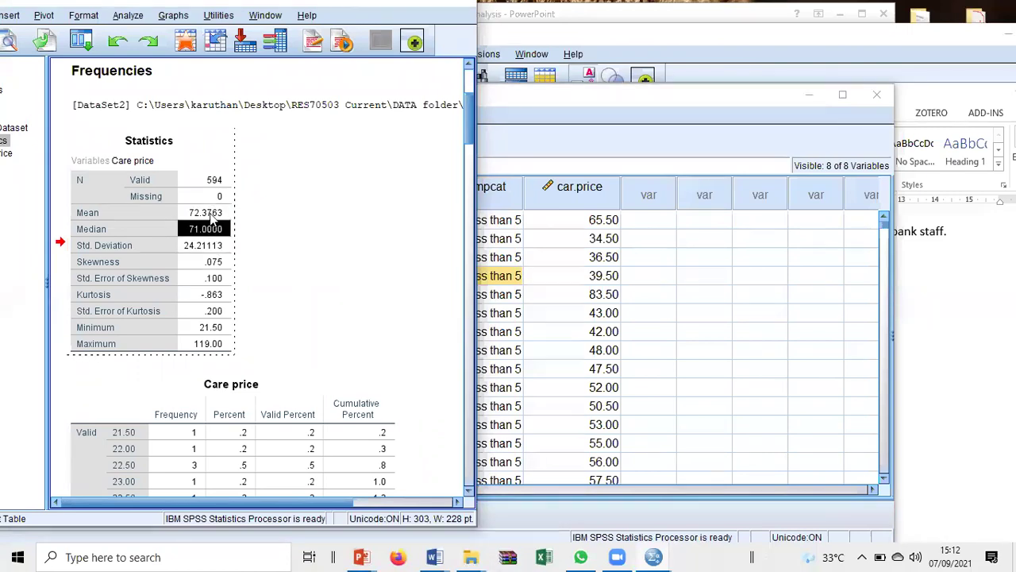
pyautogui.click(213, 213)
pyautogui.keyDown('ctrl'); pyautogui.click(214, 230); pyautogui.keyUp('ctrl')
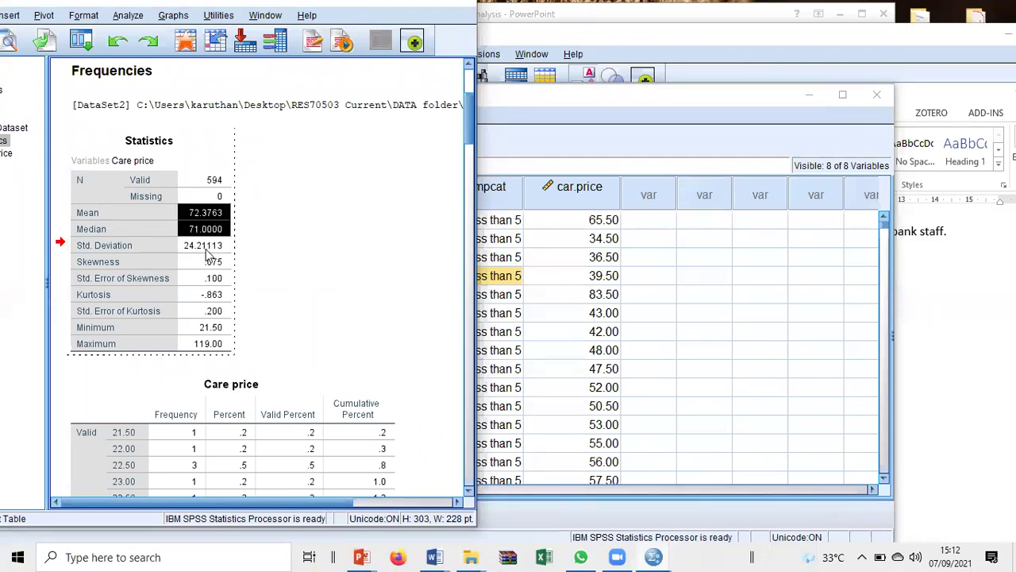
pyautogui.click(208, 248)
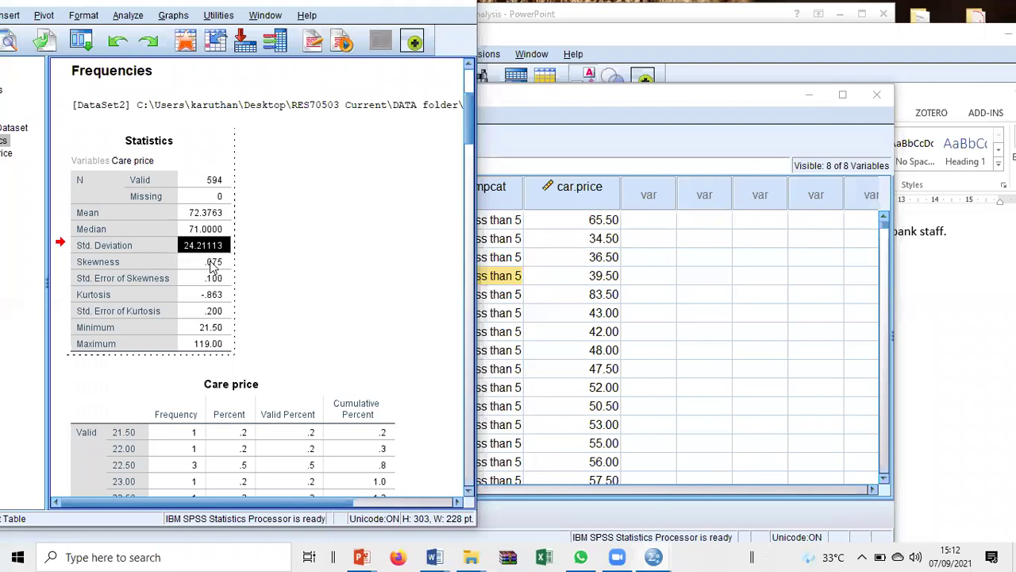
pyautogui.click(212, 264)
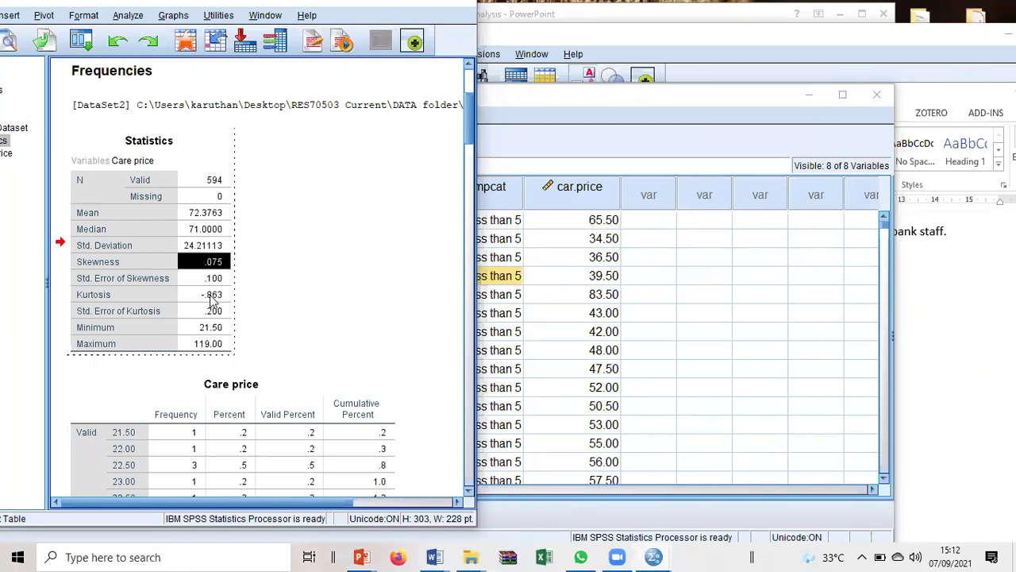
pyautogui.click(212, 295)
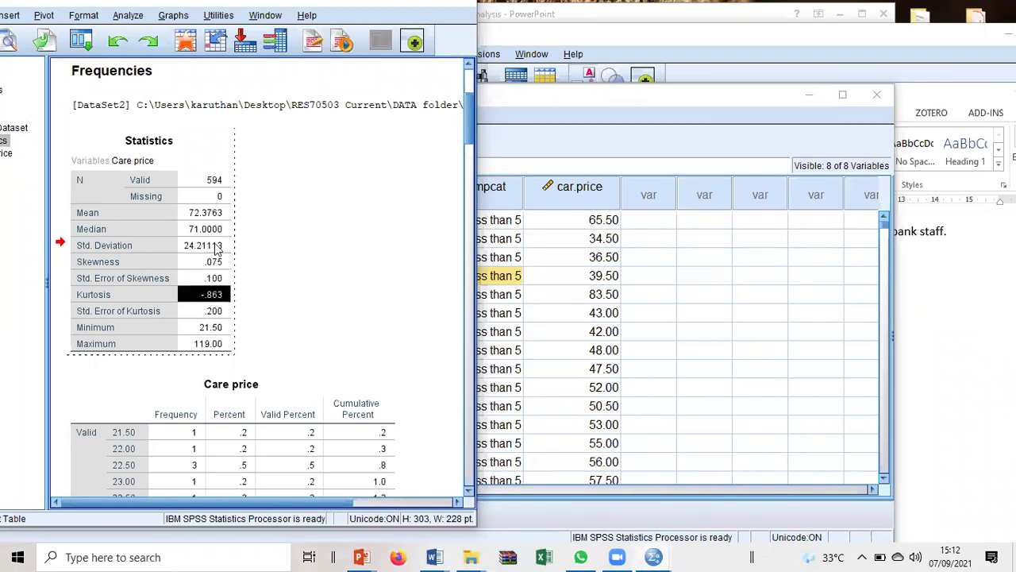
# Restore the output window and delete the Valid and Missing N rows from the Statistics table
pyautogui.doubleClick(288, 7)
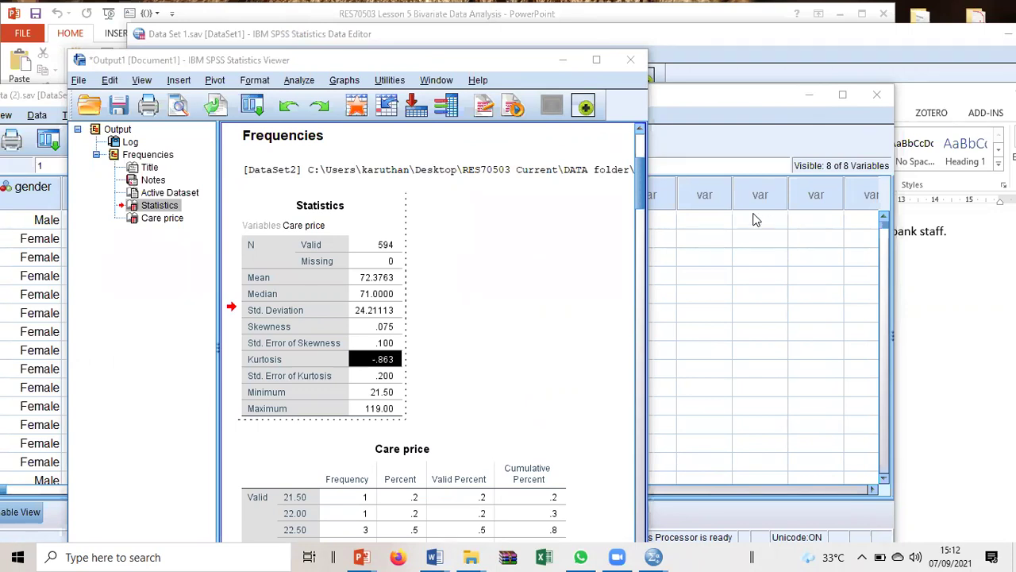
pyautogui.click(367, 342)
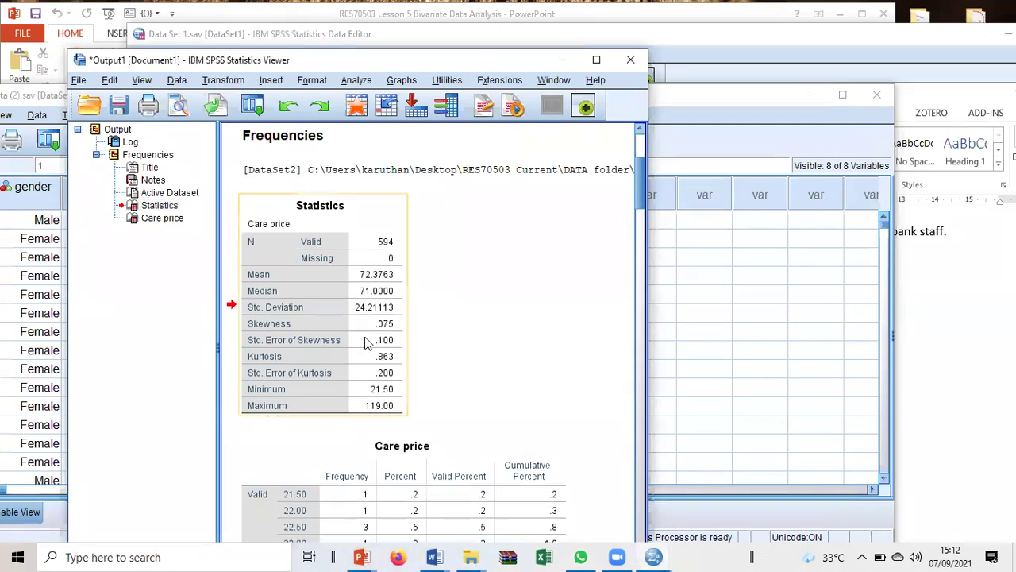
pyautogui.click(370, 292)
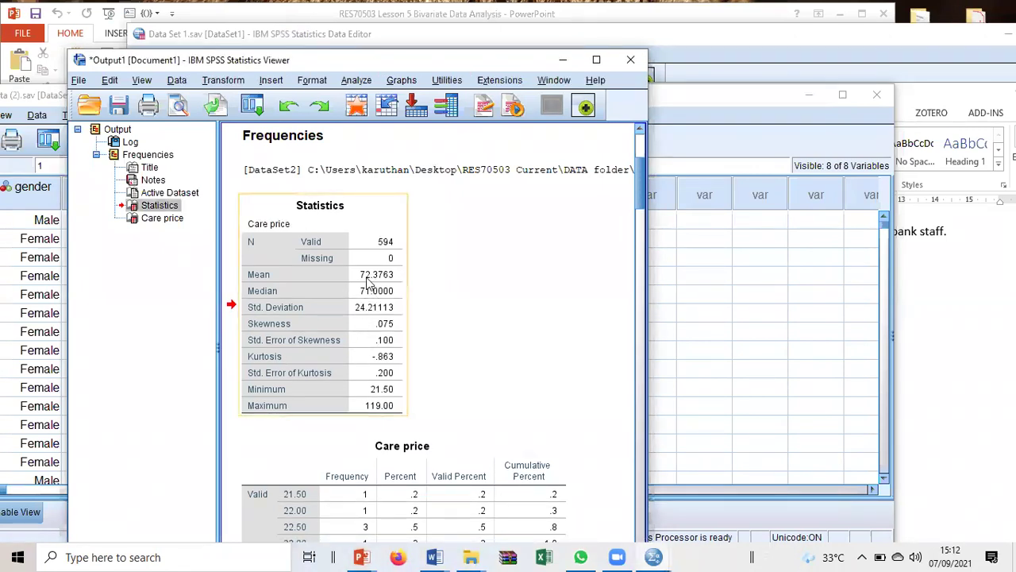
pyautogui.click(315, 337)
pyautogui.doubleClick(298, 306)
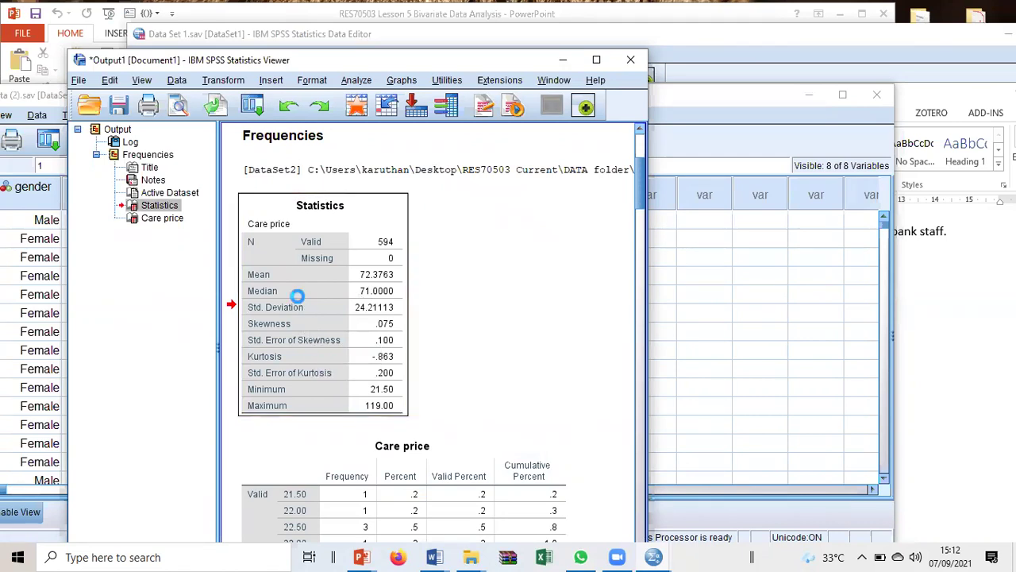
pyautogui.moveTo(322, 239); pyautogui.dragTo(363, 272)
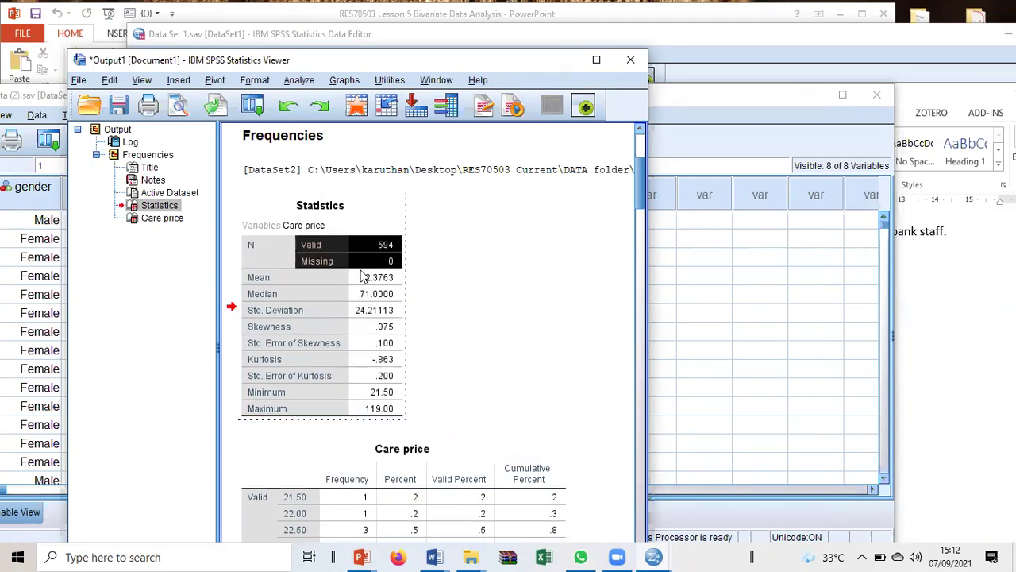
pyautogui.press('Delete')
# Delete the Std. Error of Skewness and Std. Error of Kurtosis rows from the Statistics table
pyautogui.click(282, 261)
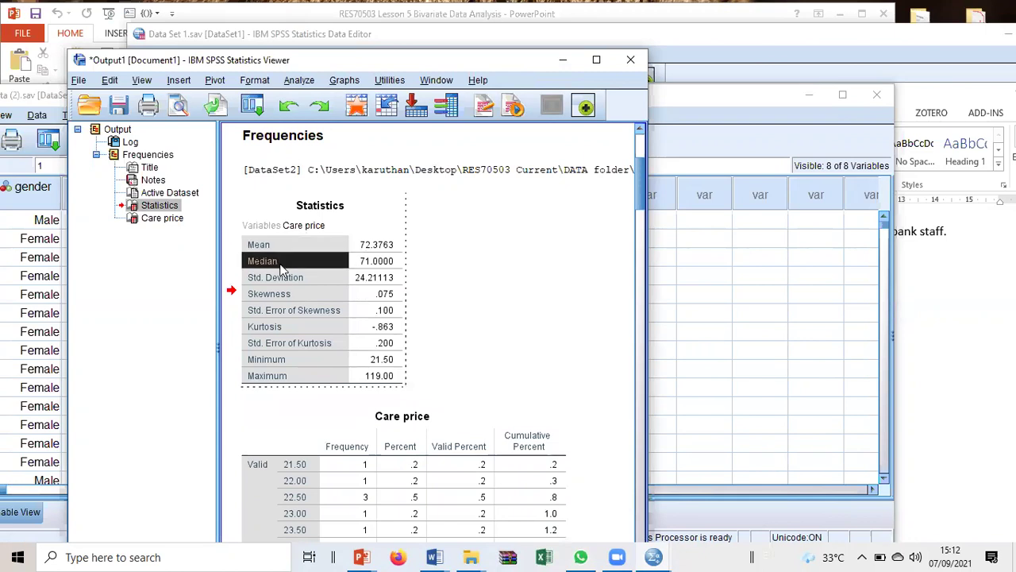
pyautogui.click(284, 277)
pyautogui.click(285, 293)
pyautogui.click(286, 309)
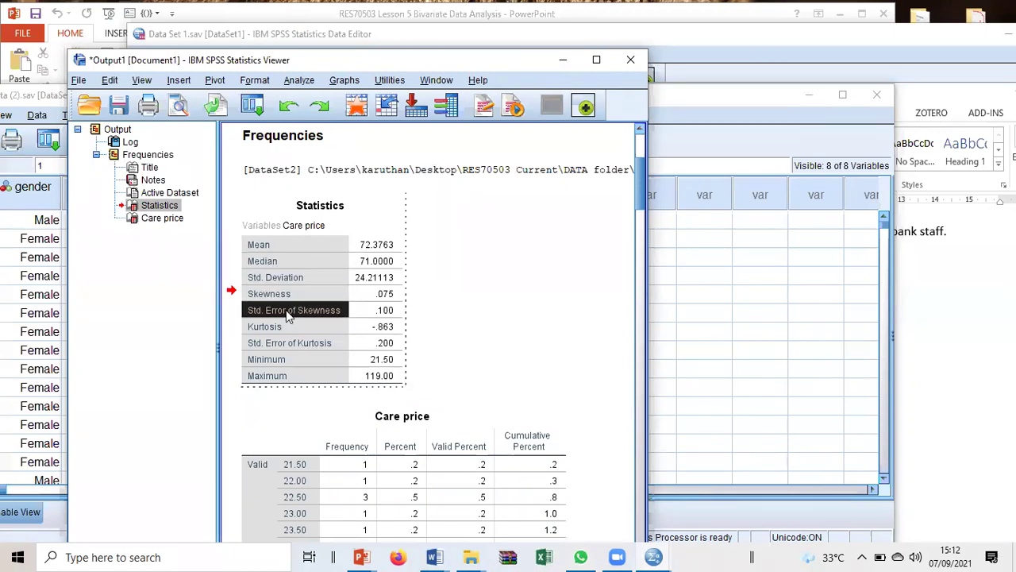
pyautogui.moveTo(286, 310); pyautogui.dragTo(302, 316)
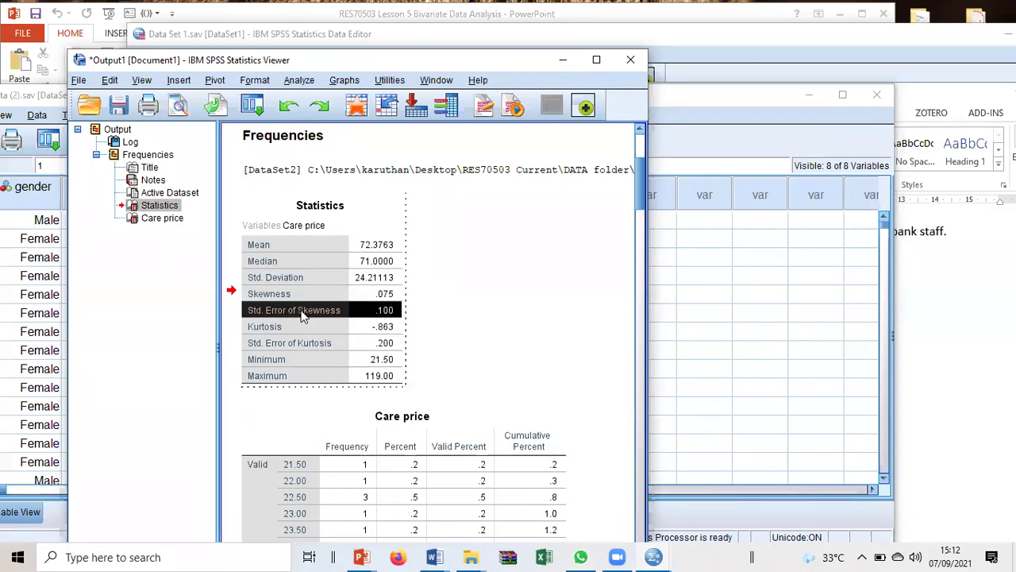
pyautogui.press('Delete')
pyautogui.moveTo(370, 331); pyautogui.dragTo(286, 323)
pyautogui.press('Delete')
# Delete the Minimum and Maximum rows from the Statistics table
pyautogui.click(350, 332)
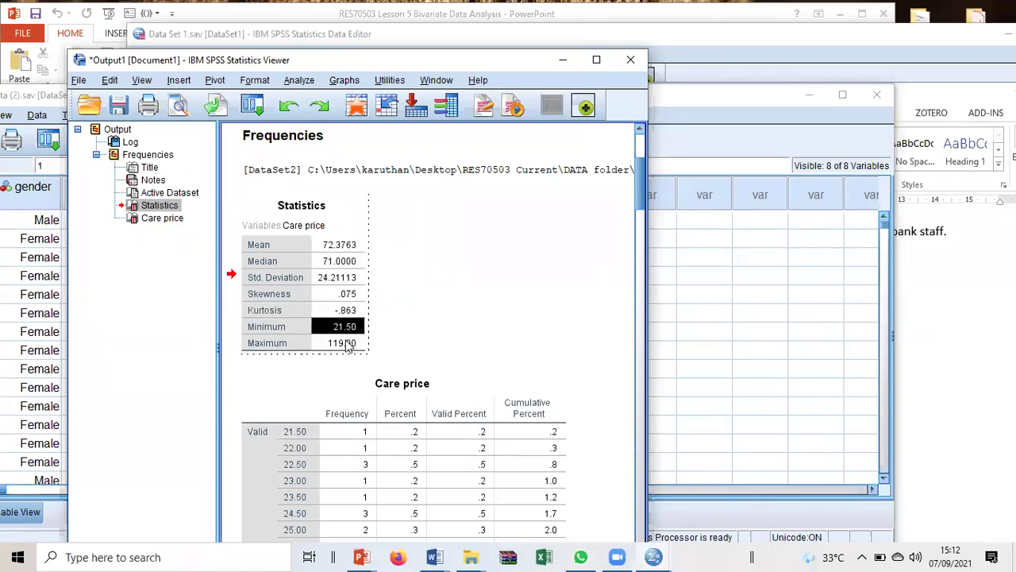
pyautogui.click(326, 343)
pyautogui.moveTo(309, 326); pyautogui.dragTo(329, 352)
pyautogui.press('Delete')
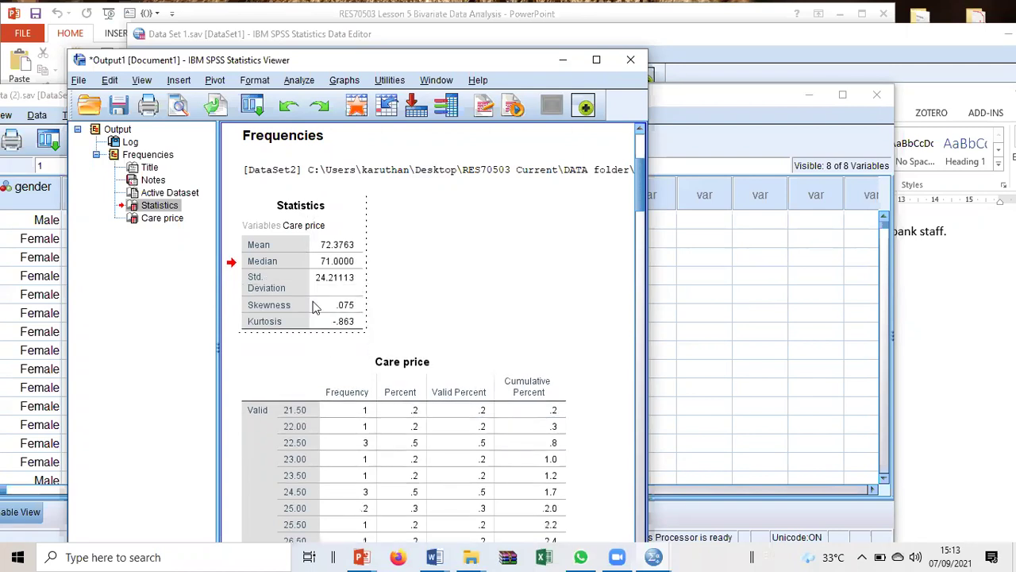
# Transpose the rows and columns of the reduced Statistics table so the statistics run across as columns
pyautogui.click(297, 280)
pyautogui.click(498, 281)
pyautogui.click(271, 237)
pyautogui.doubleClick(276, 258)
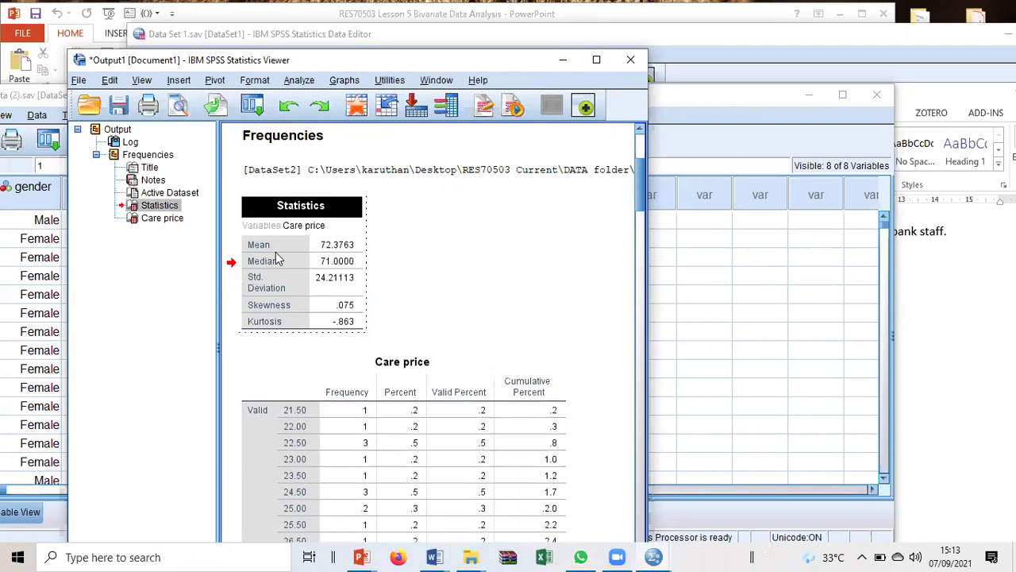
pyautogui.click(215, 80)
pyautogui.click(225, 116)
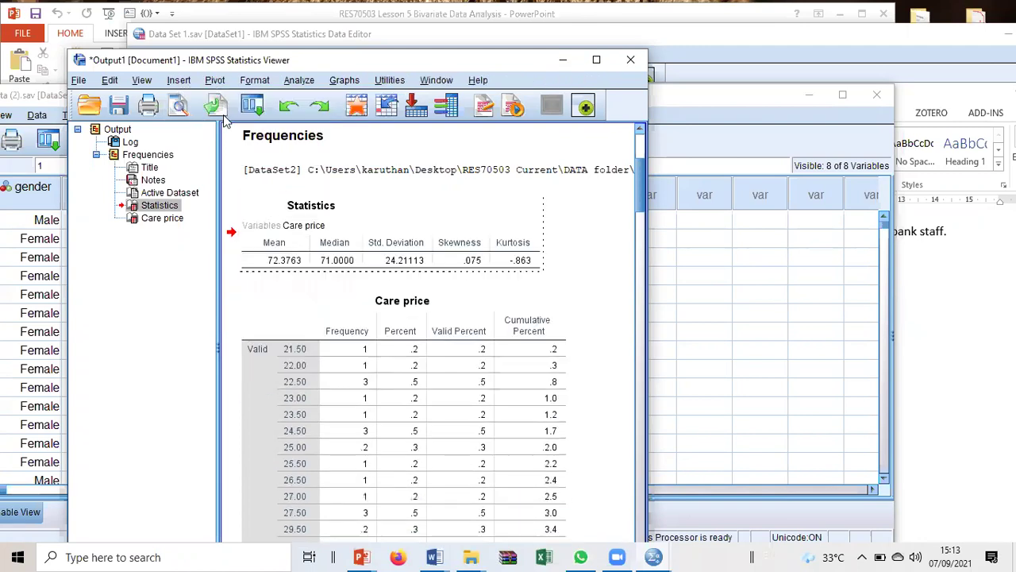
# Format all the value cells of the transposed Statistics table with 2 decimals
pyautogui.moveTo(306, 264); pyautogui.dragTo(511, 270)
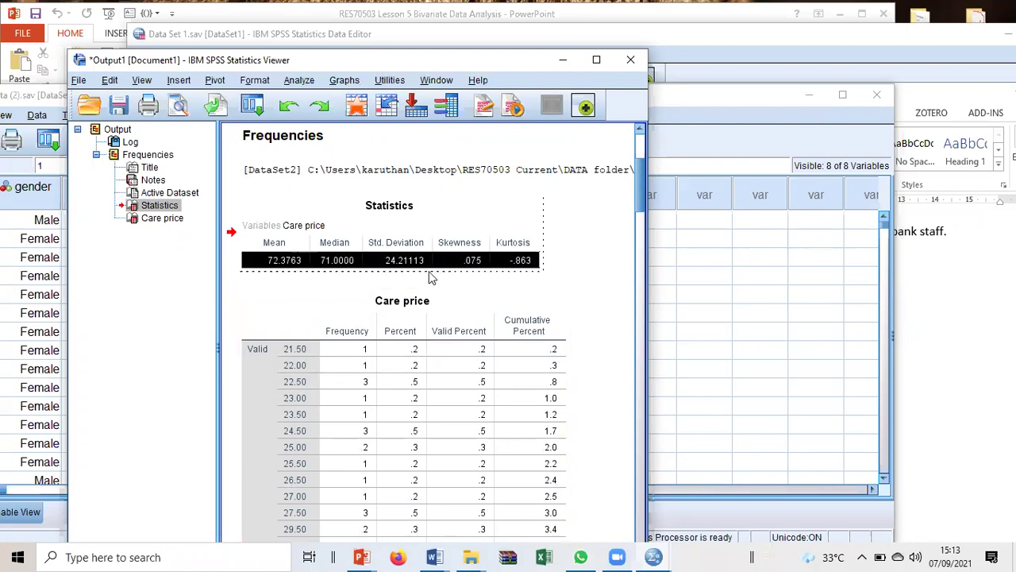
pyautogui.rightClick(394, 262)
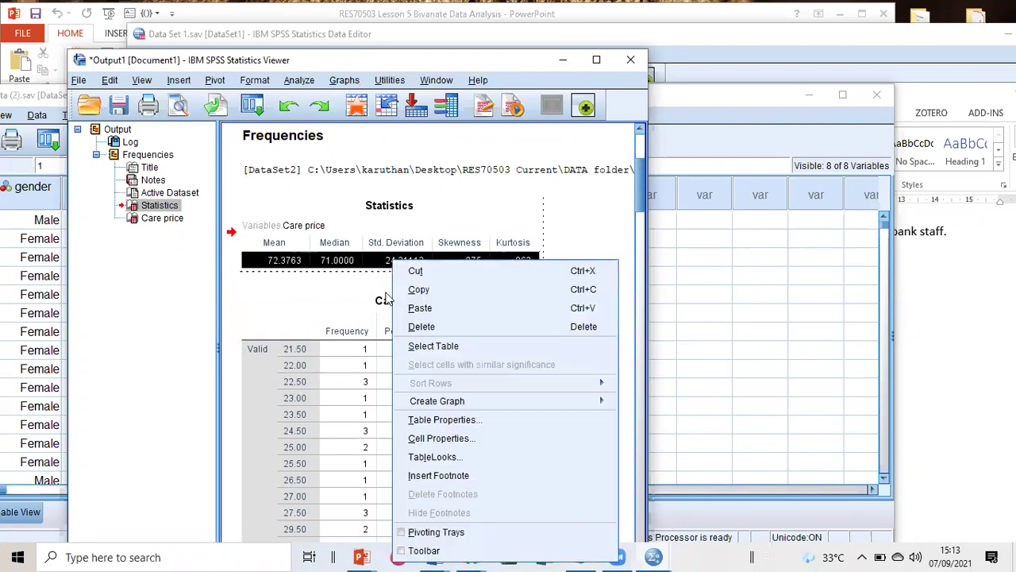
pyautogui.click(436, 440)
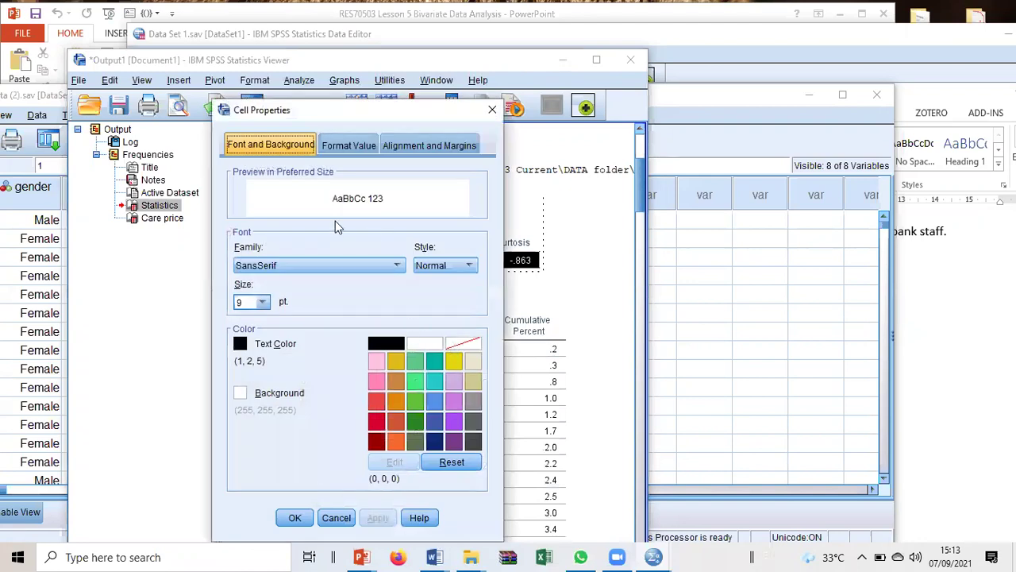
pyautogui.click(356, 147)
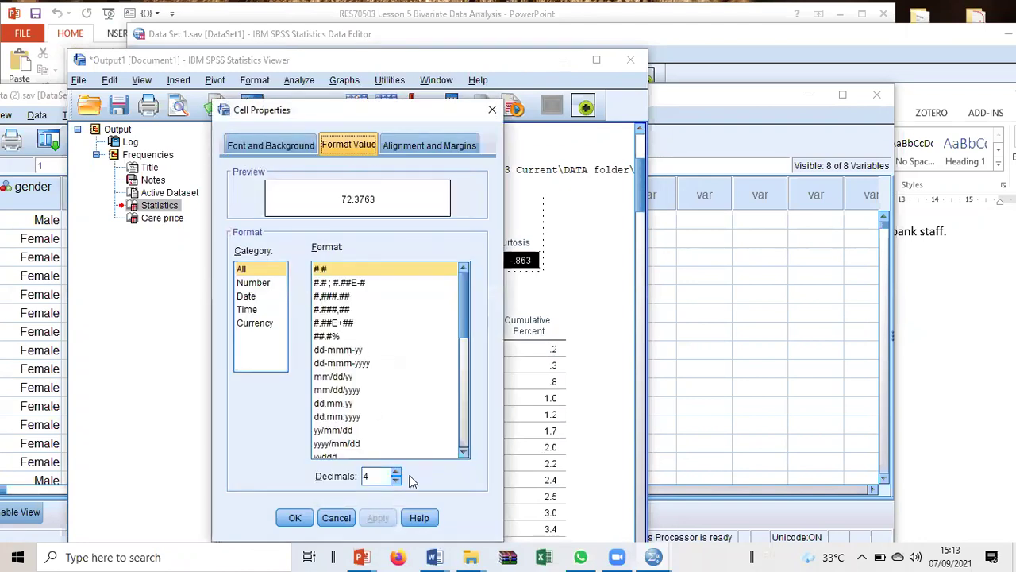
pyautogui.click(399, 480)
pyautogui.click(400, 481)
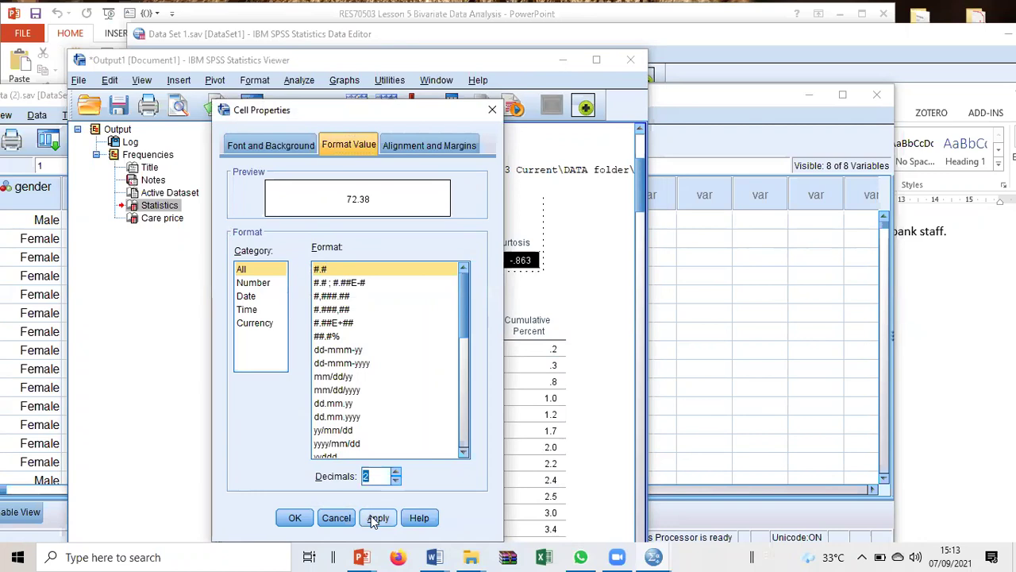
pyautogui.click(294, 517)
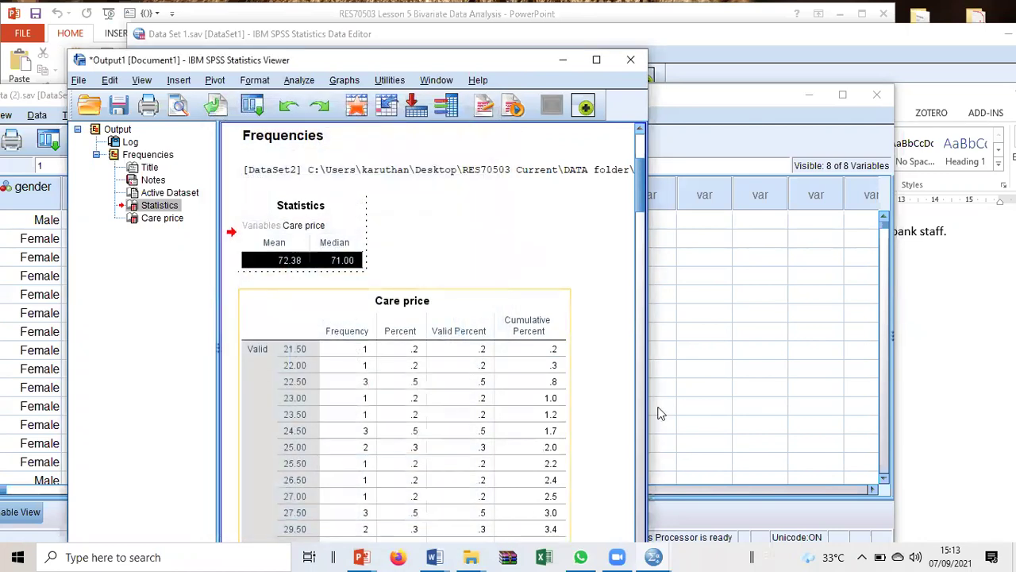
# Rerun the Frequencies analysis for Care price [car.price] with the same settings to produce a fresh Statistics table
pyautogui.click(251, 107)
pyautogui.click(270, 129)
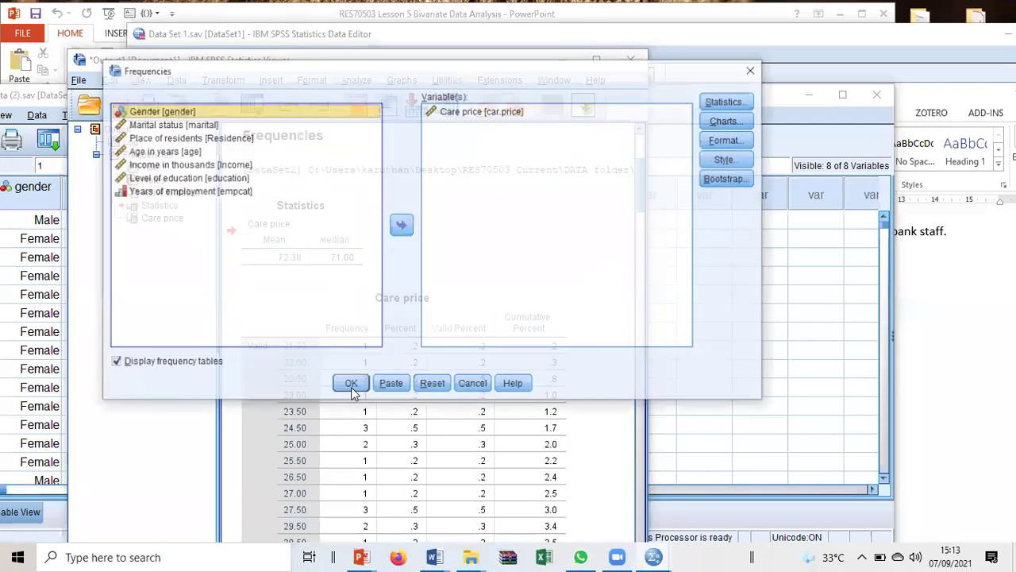
pyautogui.click(350, 384)
# Open the new Statistics table for editing and delete its Valid and Missing N rows
pyautogui.click(331, 286)
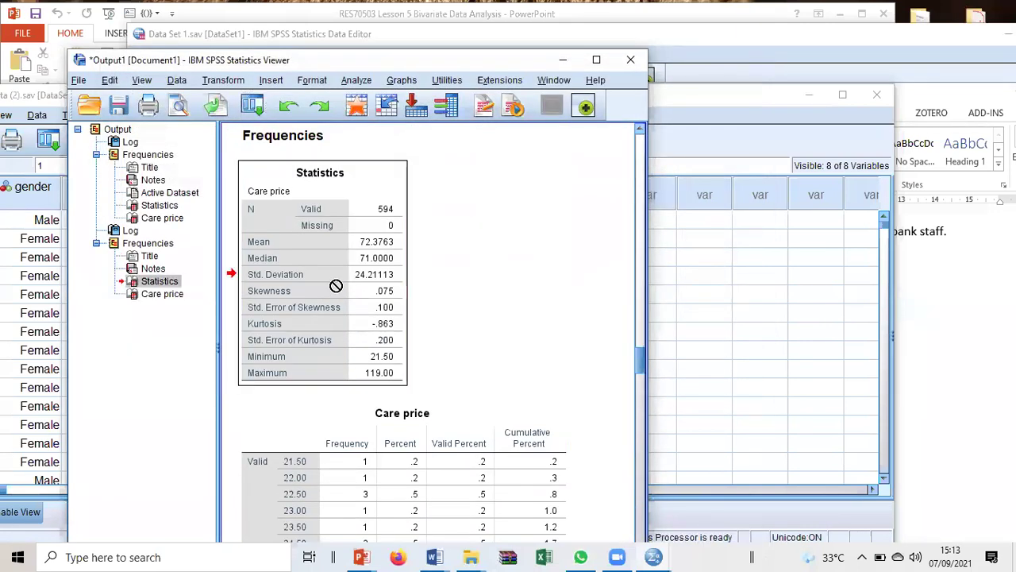
pyautogui.moveTo(331, 287); pyautogui.dragTo(383, 267)
pyautogui.doubleClick(370, 268)
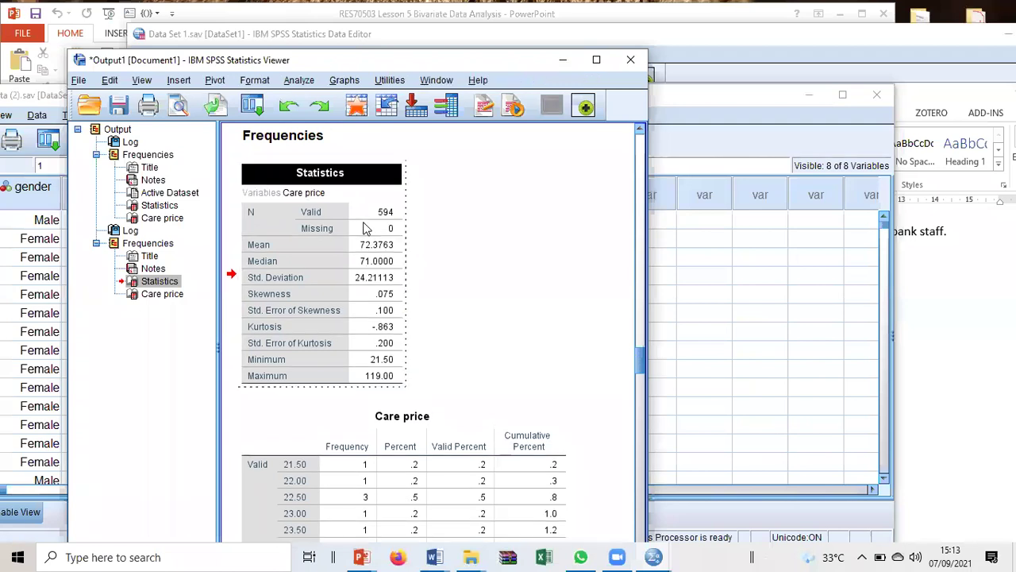
pyautogui.moveTo(367, 213); pyautogui.dragTo(365, 230)
pyautogui.press('Delete')
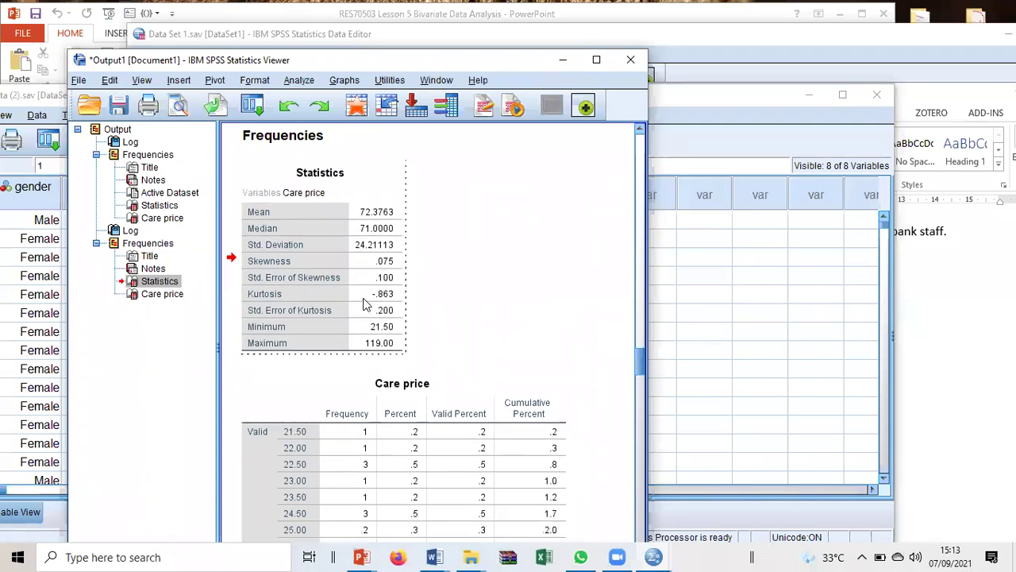
# Delete the minimum, maximum and both standard error rows from the new Statistics table
pyautogui.click(373, 281)
pyautogui.press('Delete')
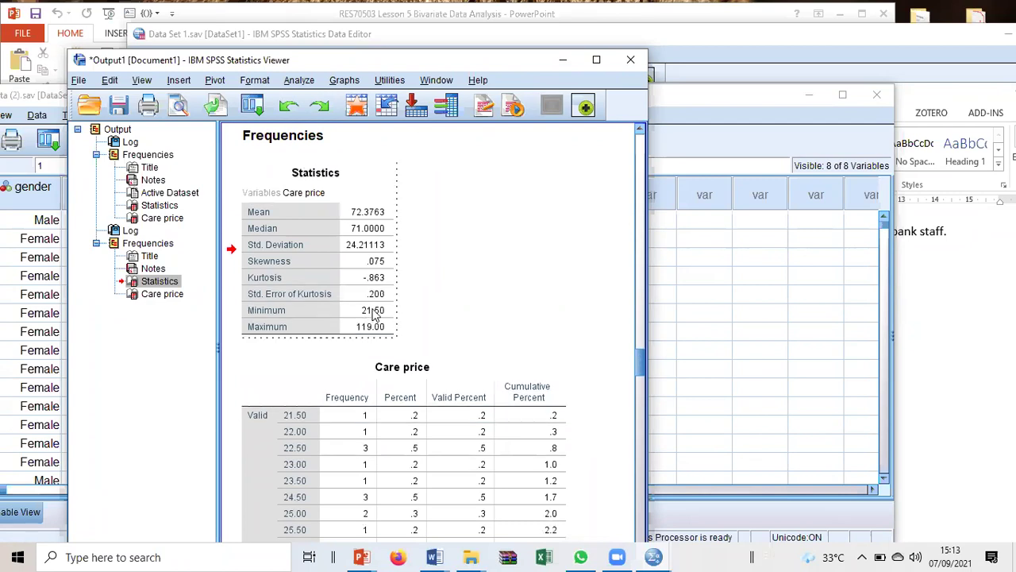
pyautogui.click(373, 311)
pyautogui.press('Delete')
pyautogui.click(370, 310)
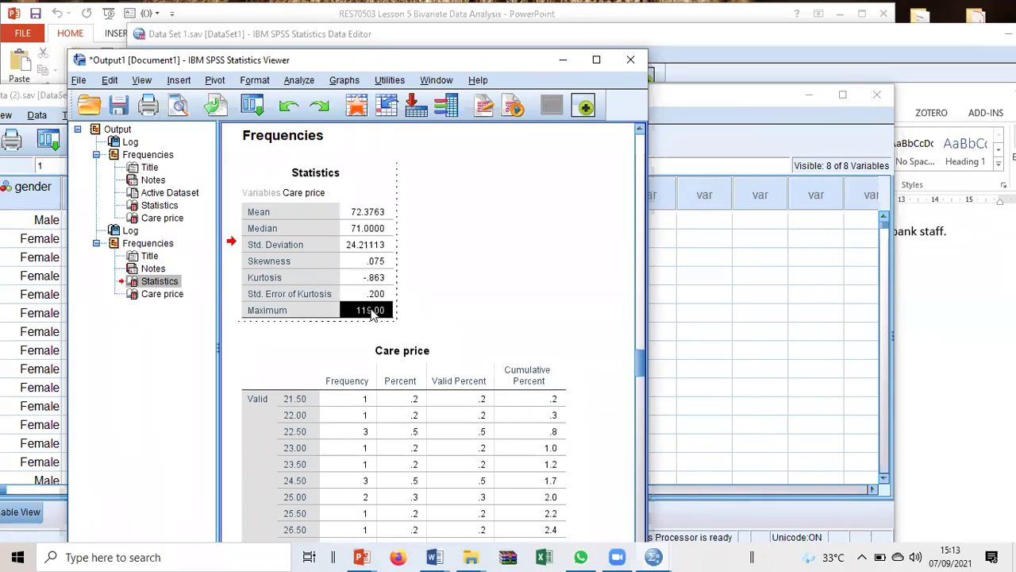
pyautogui.press('Delete')
pyautogui.click(370, 295)
pyautogui.press('Delete')
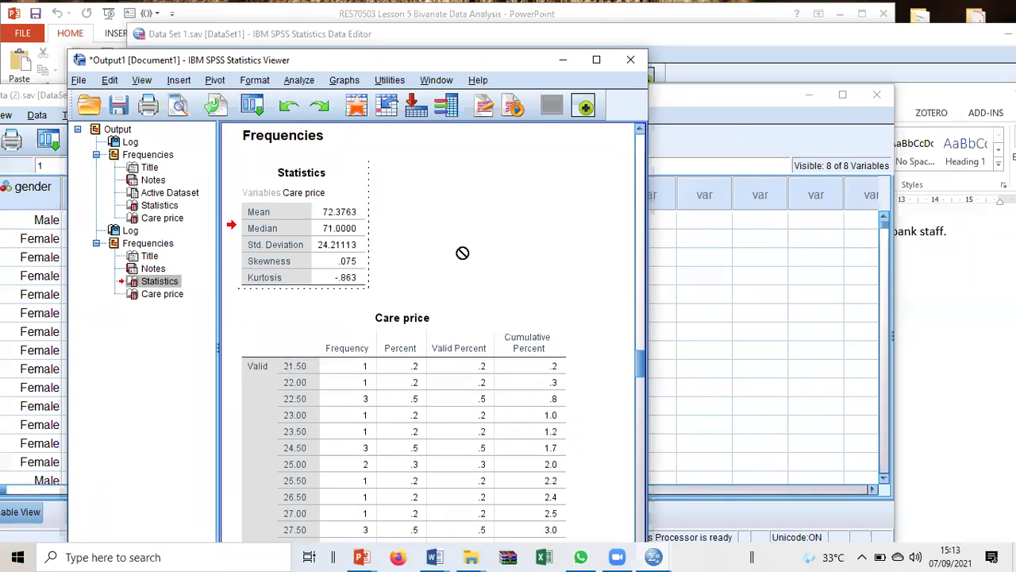
# Format the remaining values in the new Statistics table with 2 decimals and finish editing the table
pyautogui.rightClick(334, 276)
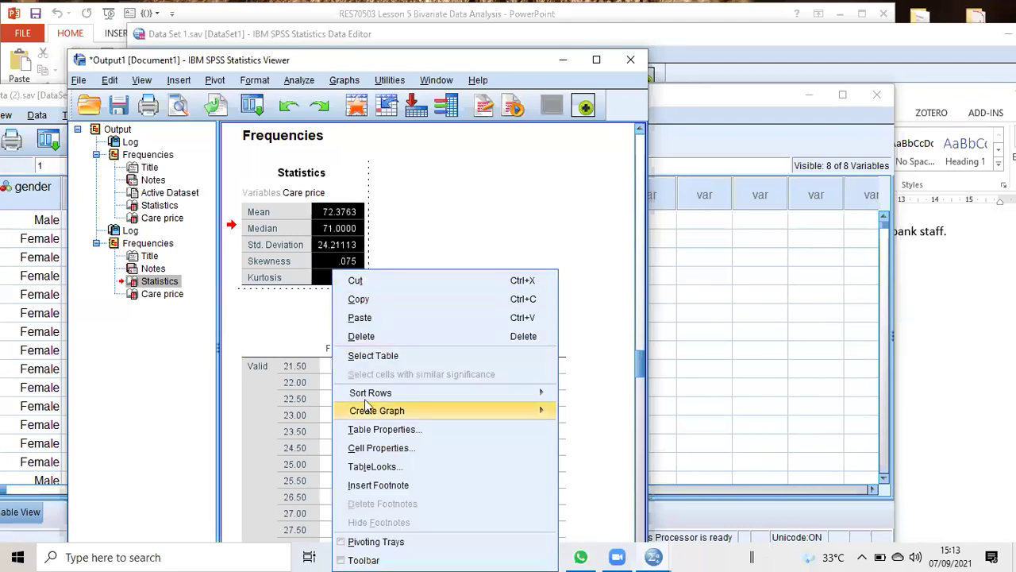
pyautogui.click(373, 447)
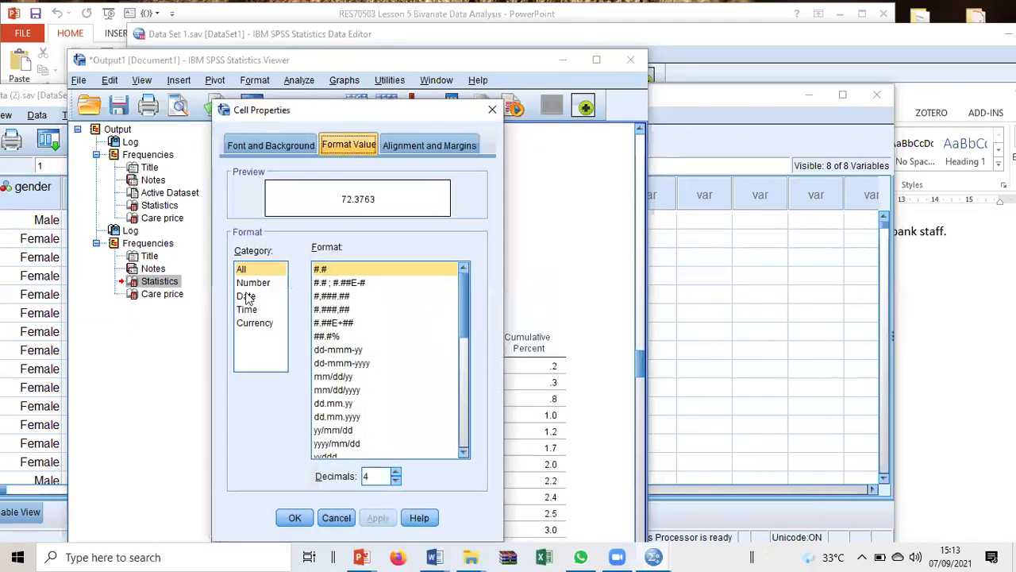
pyautogui.click(395, 480)
pyautogui.click(395, 480)
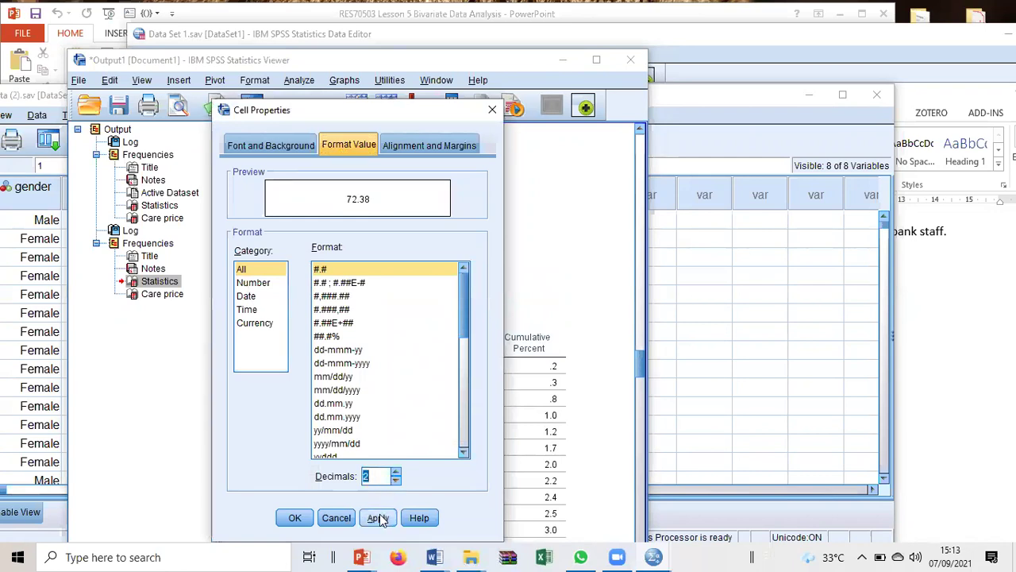
pyautogui.click(295, 517)
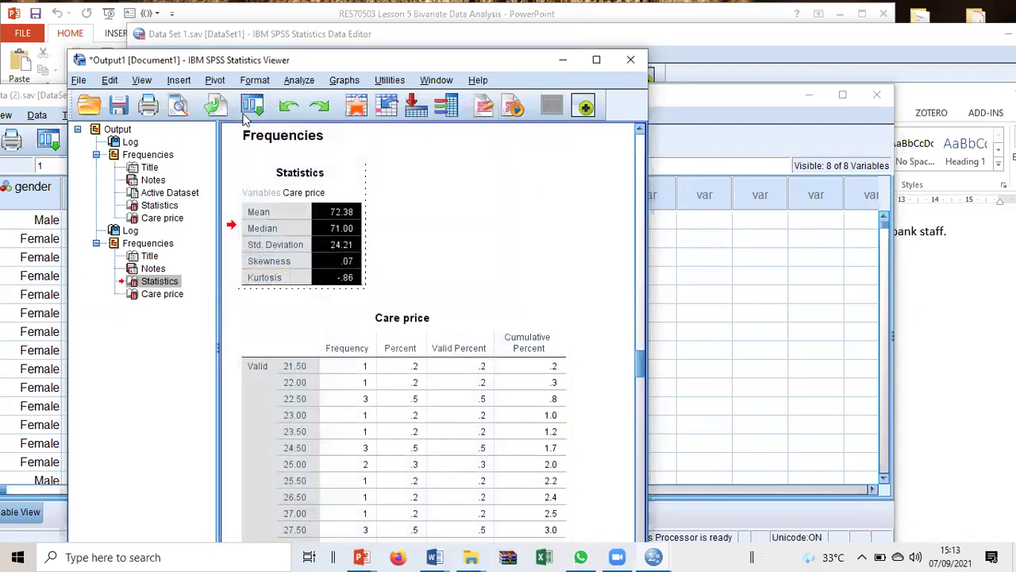
pyautogui.click(486, 238)
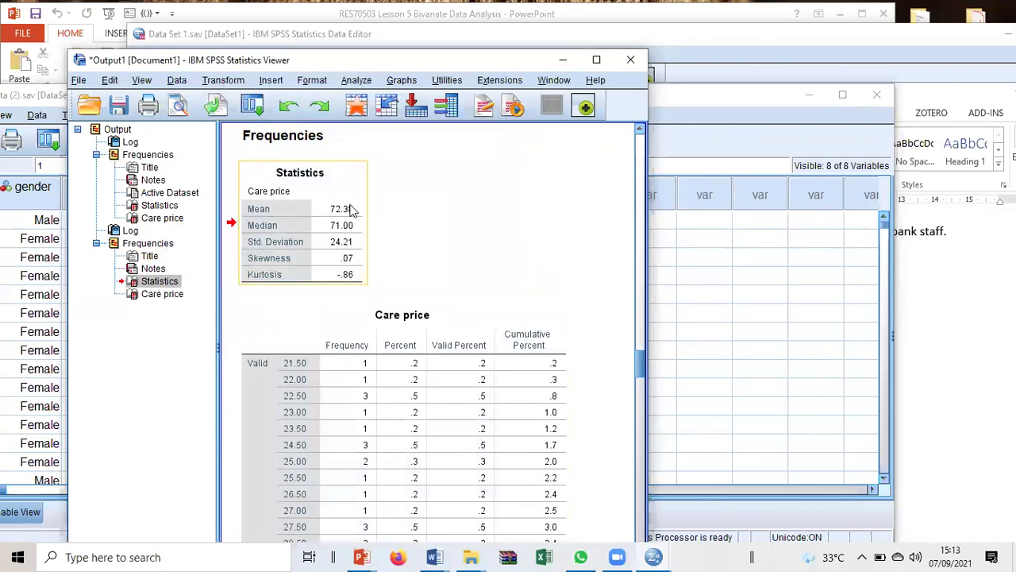
# Transpose the rows and columns of the new Statistics table and leave table editing
pyautogui.doubleClick(274, 213)
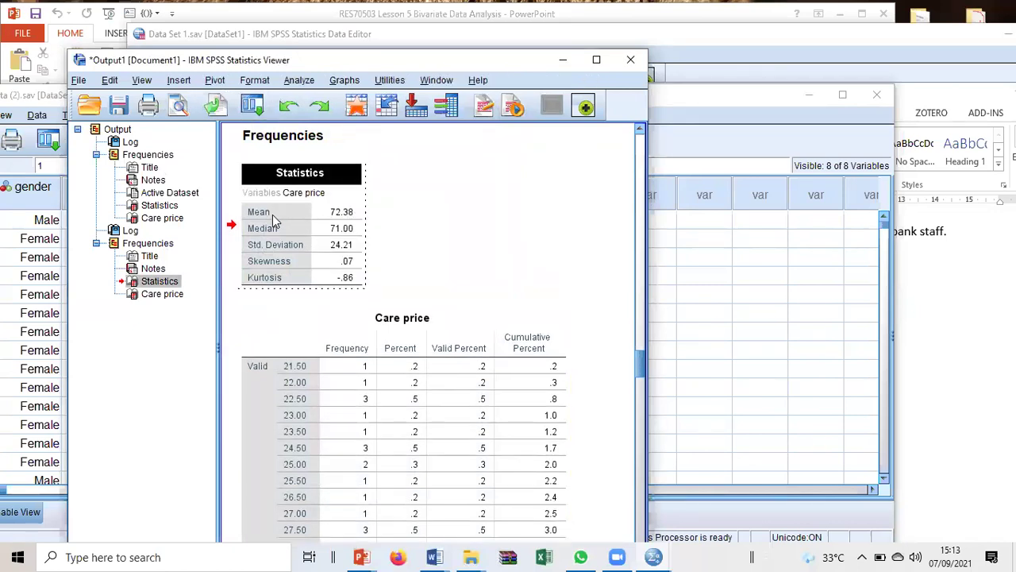
pyautogui.click(215, 82)
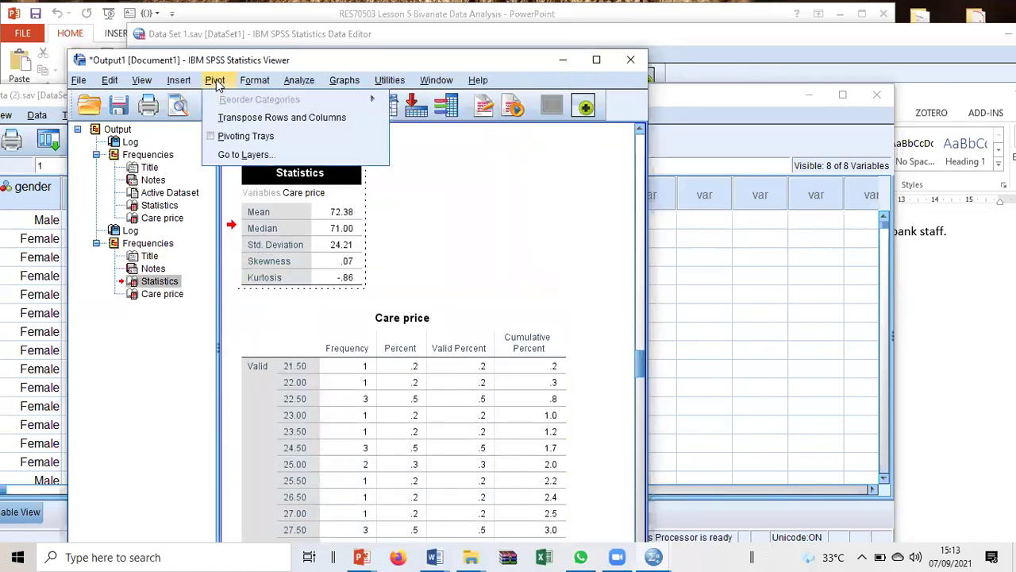
pyautogui.click(249, 117)
pyautogui.click(585, 236)
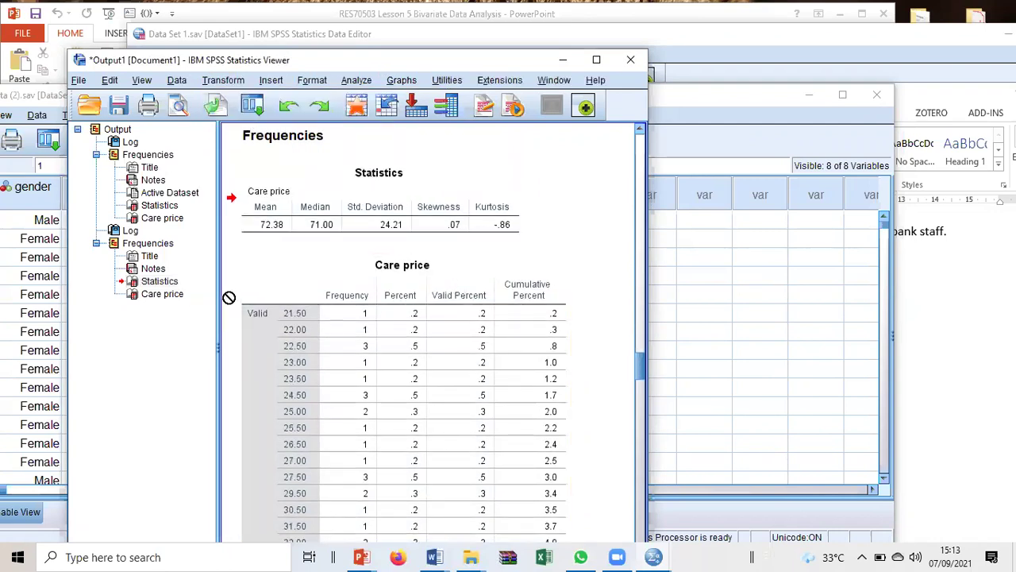
# Cut the compact Statistics table from the SPSS output and paste it into the Reporting document in Word, below Objective 2
pyautogui.click(591, 145)
pyautogui.click(407, 225)
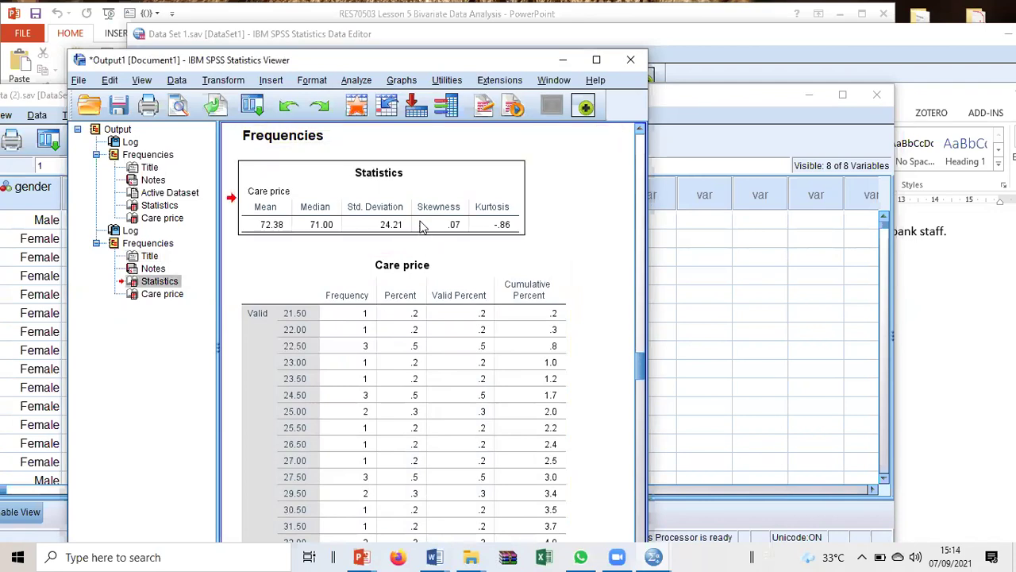
pyautogui.rightClick(486, 219)
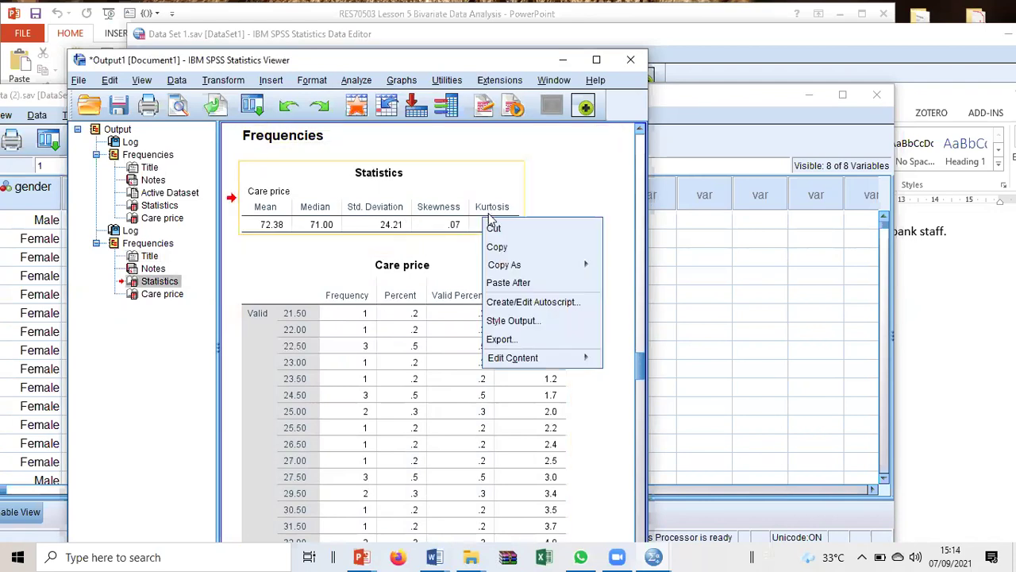
pyautogui.click(497, 247)
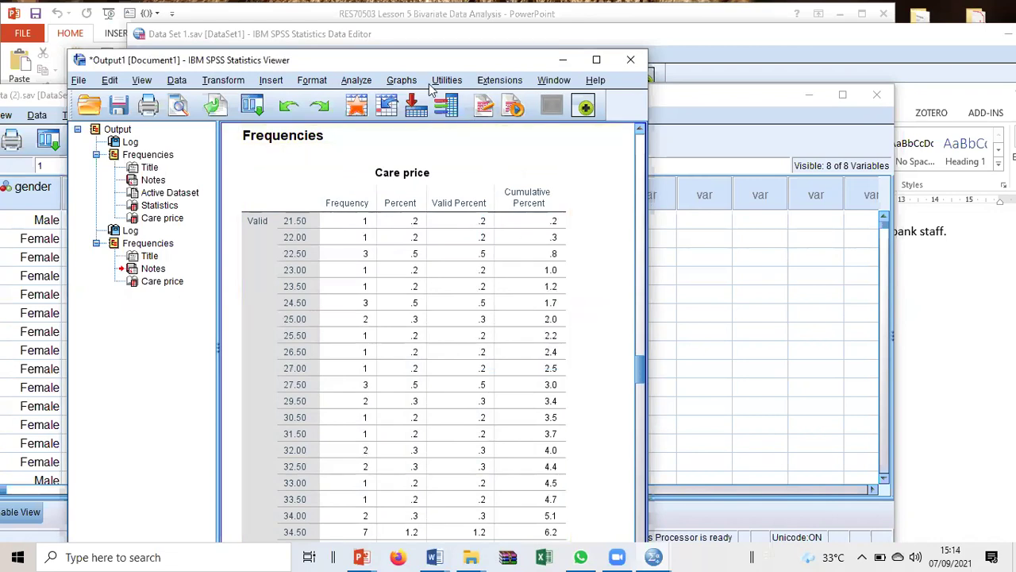
pyautogui.click(792, 72)
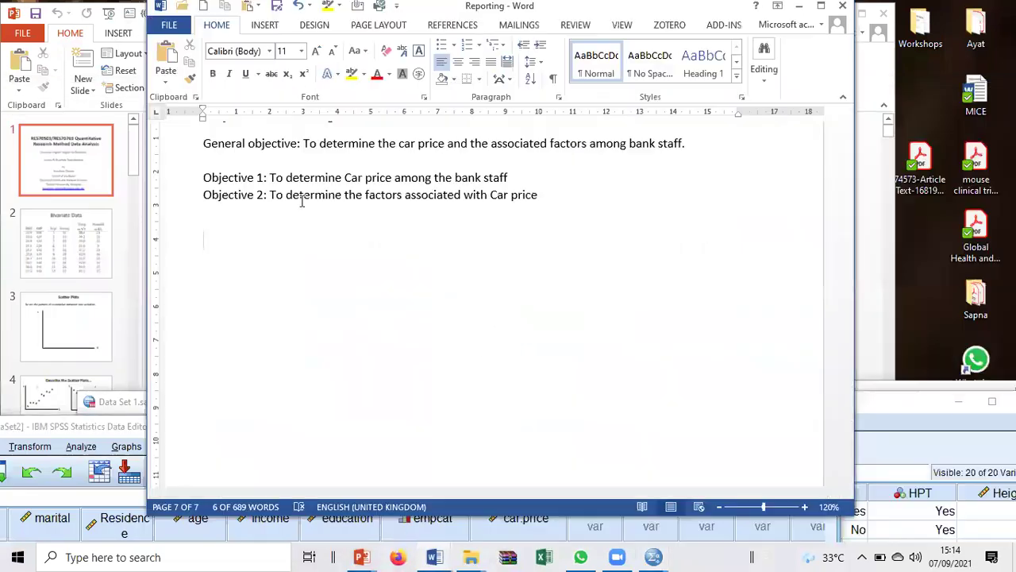
pyautogui.rightClick(227, 252)
pyautogui.click(255, 318)
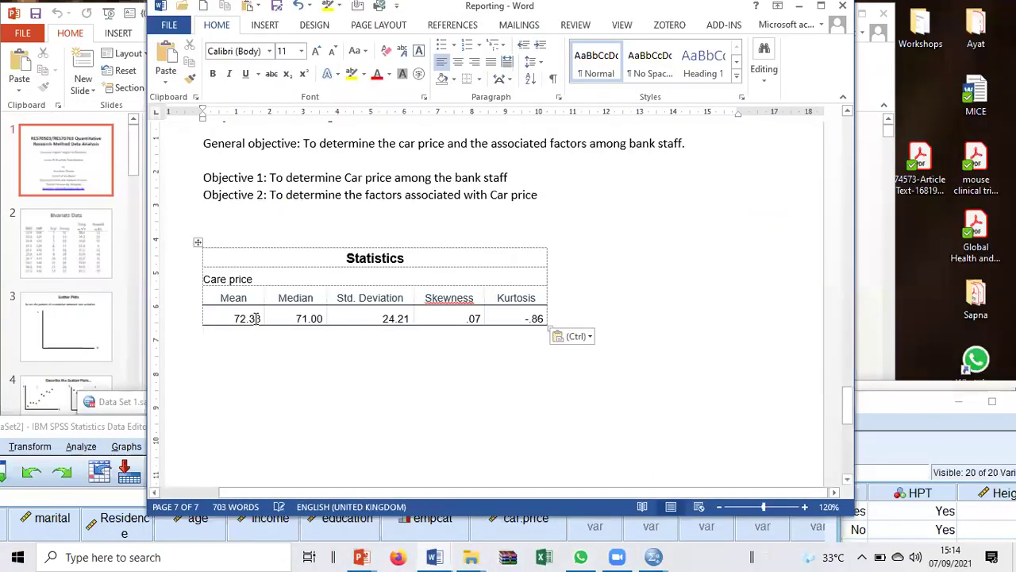
# Delete the "Statistics" title row from the pasted table
pyautogui.click(183, 262)
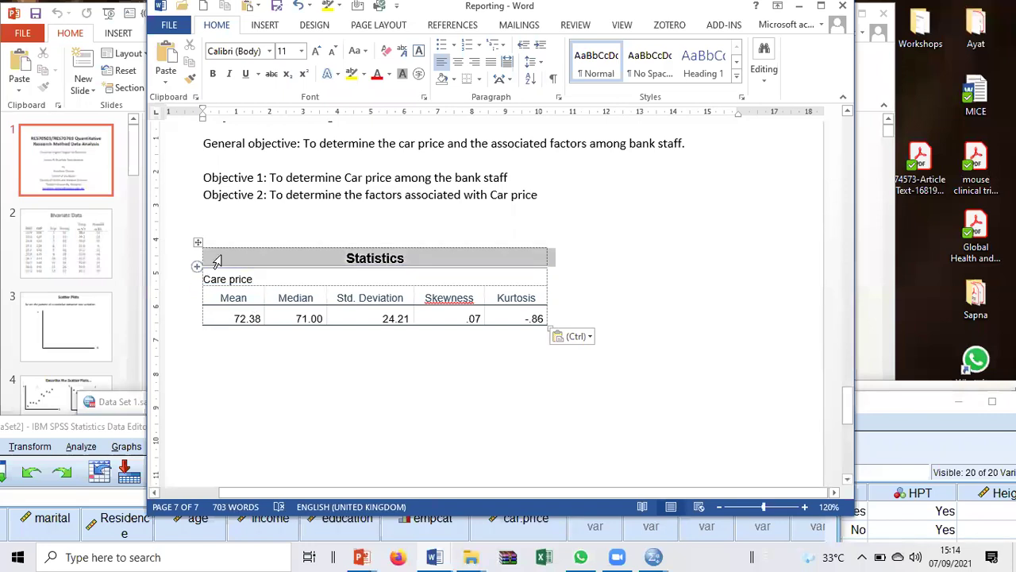
pyautogui.rightClick(249, 261)
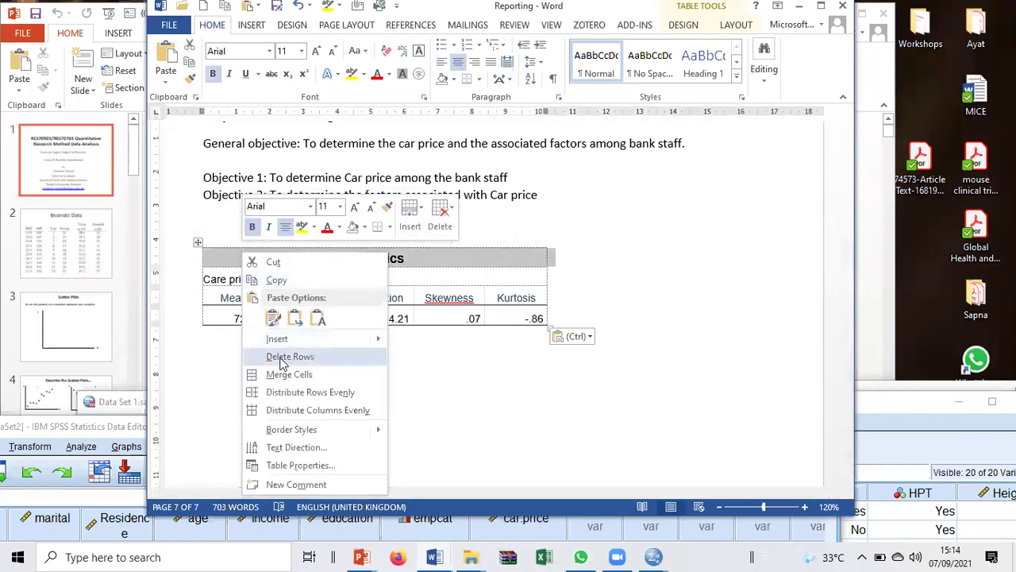
pyautogui.click(279, 359)
# Add the caption "Table 1 descriptive summary for car price" directly above the pasted table
pyautogui.click(212, 232)
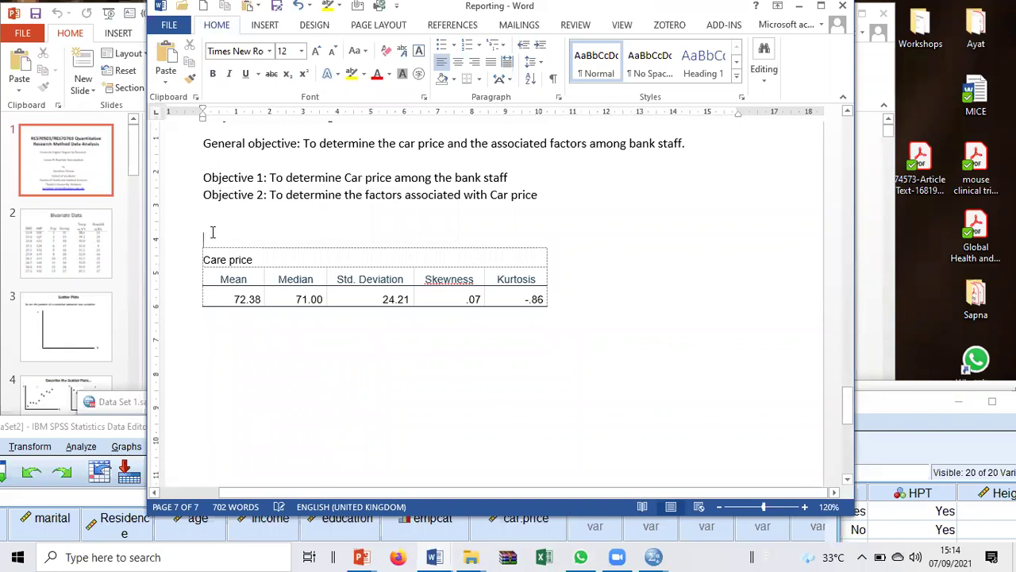
pyautogui.write('Table')
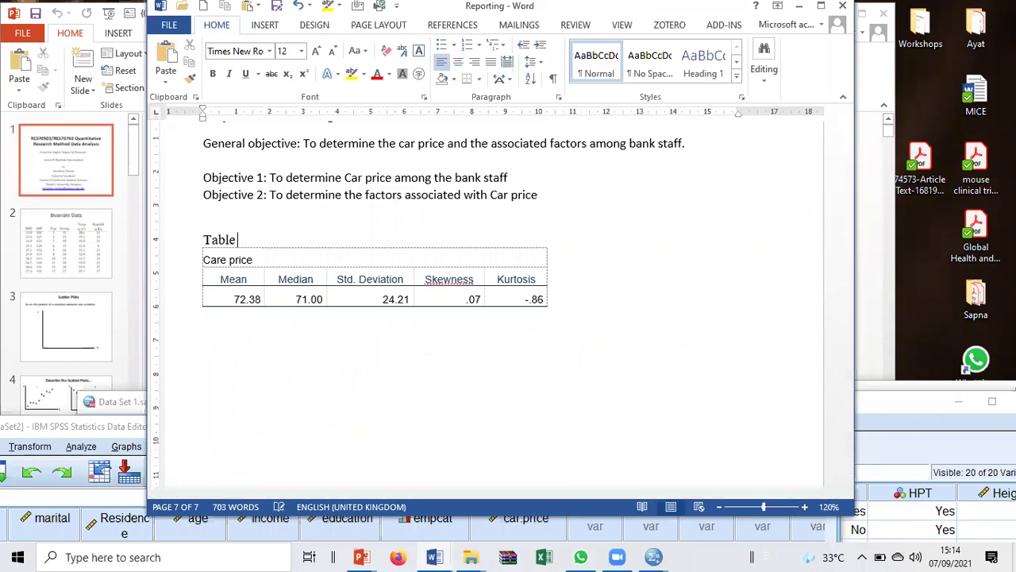
pyautogui.write(' 1 descriptive summary for ')
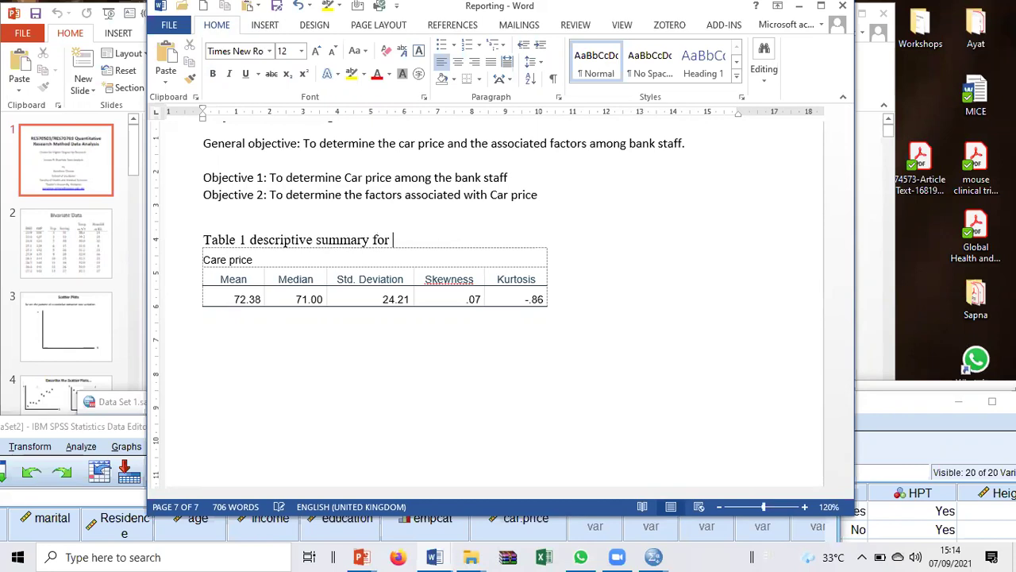
pyautogui.write('car price')
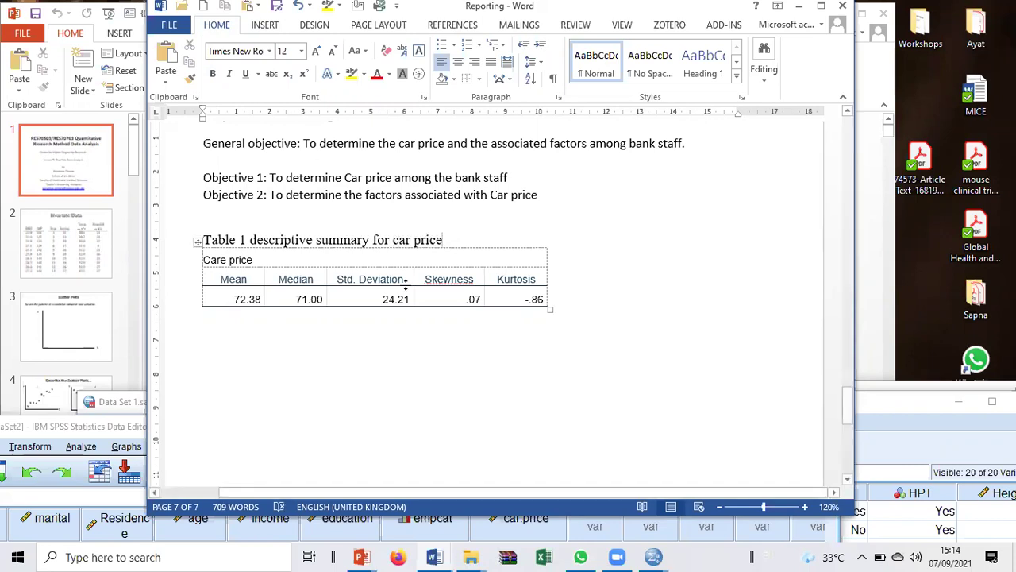
# Delete the "Care price" row from the pasted table and select the remaining cells
pyautogui.click(307, 262)
pyautogui.rightClick(244, 256)
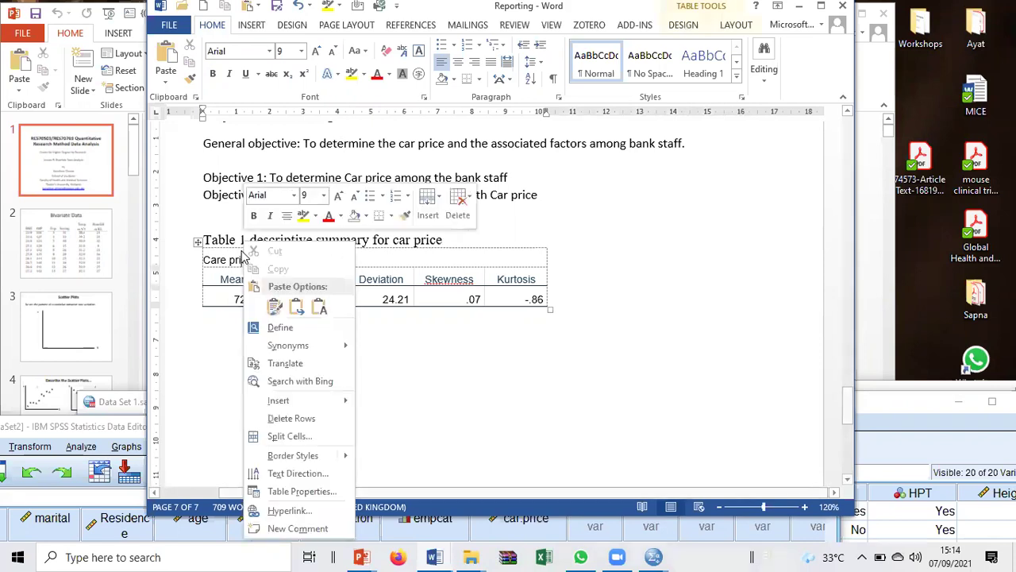
pyautogui.click(298, 419)
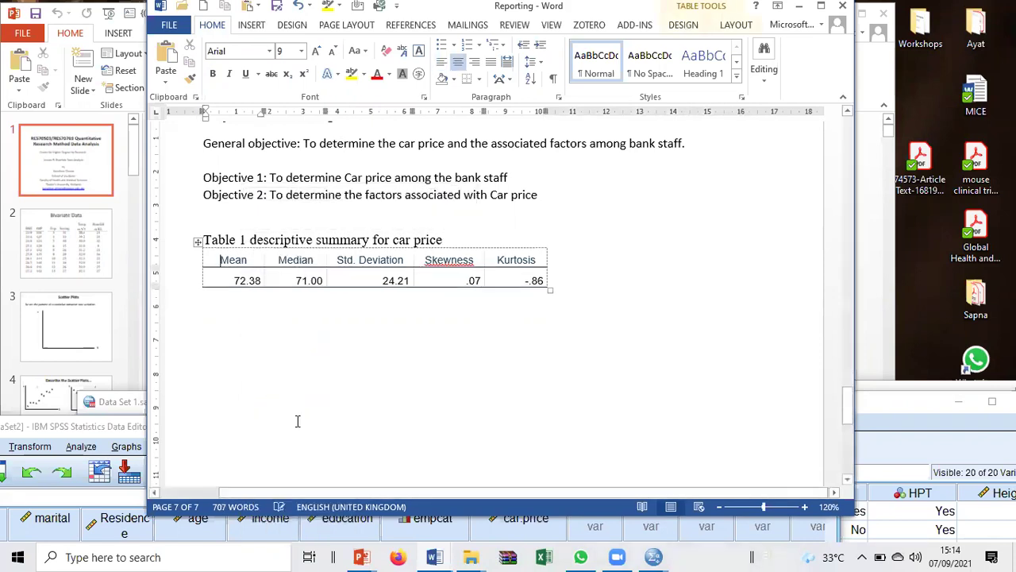
pyautogui.moveTo(252, 260); pyautogui.dragTo(506, 283)
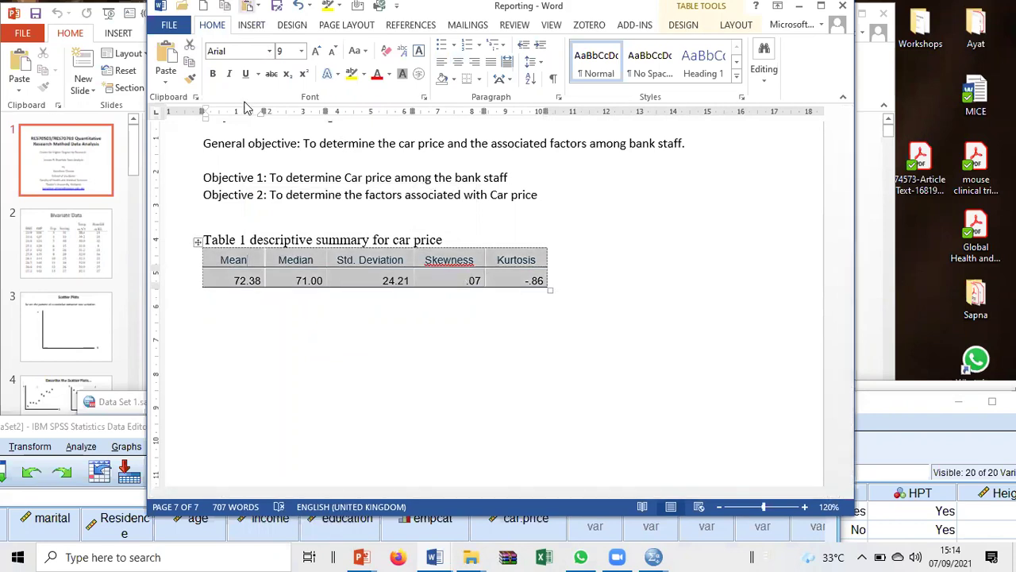
pyautogui.click(210, 304)
pyautogui.write('In th')
pyautogui.press('BackSpace')
pyautogui.press('BackSpace')
pyautogui.press('BackSpace')
pyautogui.press('BackSpace')
pyautogui.press('BackSpace')
pyautogui.write('Th de')
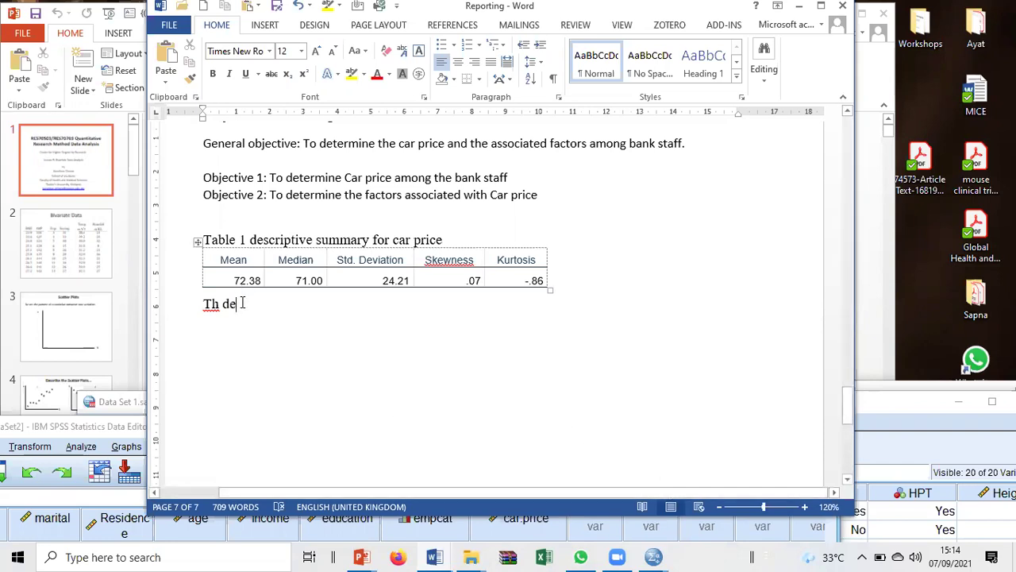
pyautogui.moveTo(242, 304); pyautogui.dragTo(201, 308)
pyautogui.press('BackSpace')
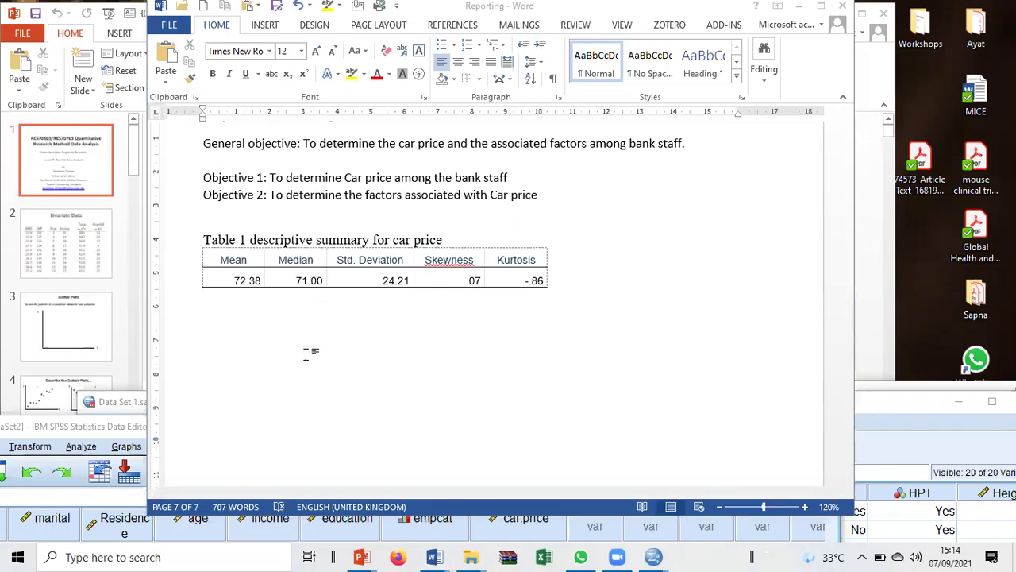
# Insert a new line above the Table 1 caption and begin a paragraph there with "There were"
pyautogui.click(205, 178)
pyautogui.moveTo(204, 239); pyautogui.dragTo(395, 230)
pyautogui.tripleClick(447, 232)
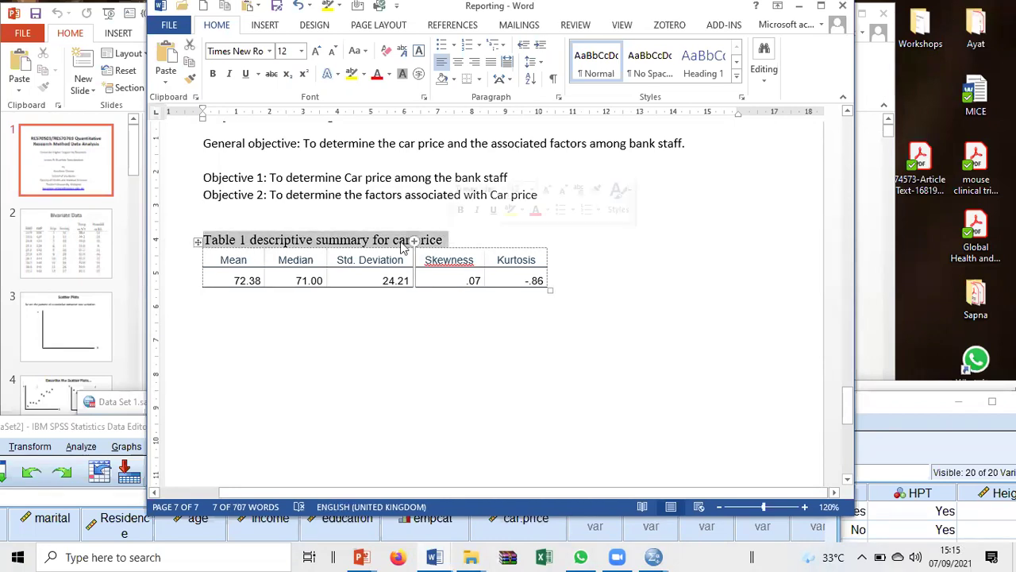
pyautogui.rightClick(404, 247)
pyautogui.click(465, 262)
pyautogui.press('Up')
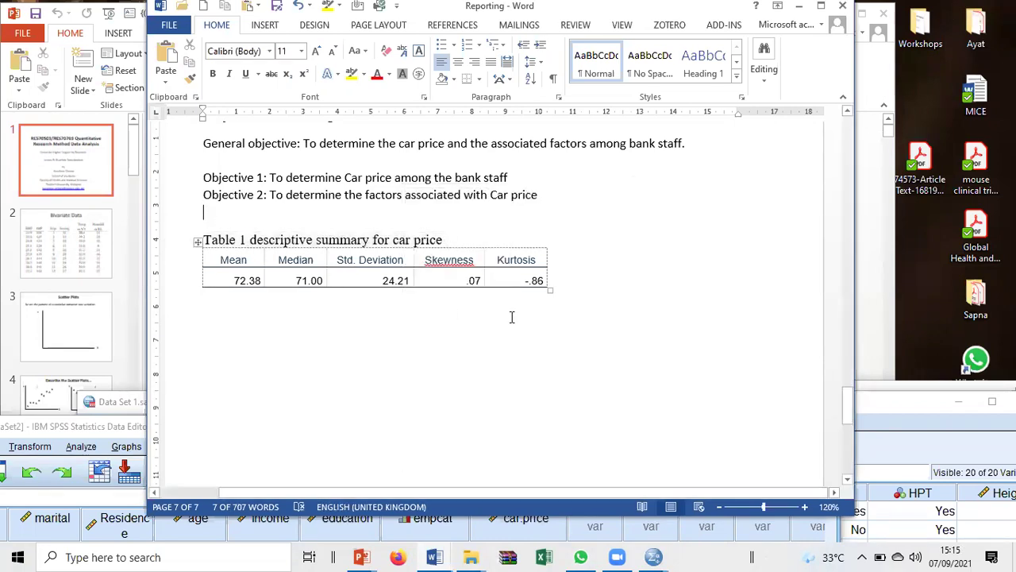
pyautogui.press('Return')
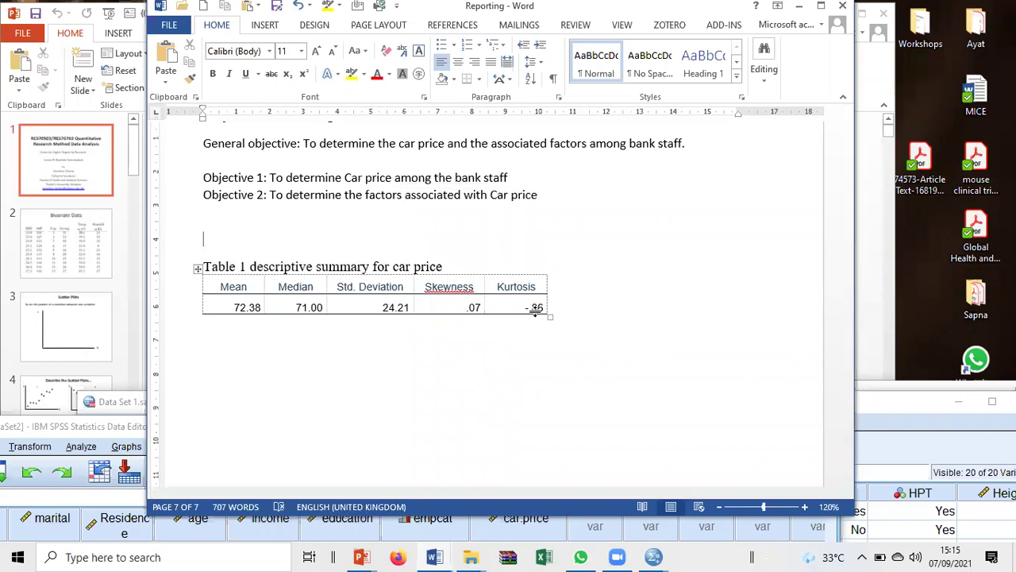
pyautogui.write('There were')
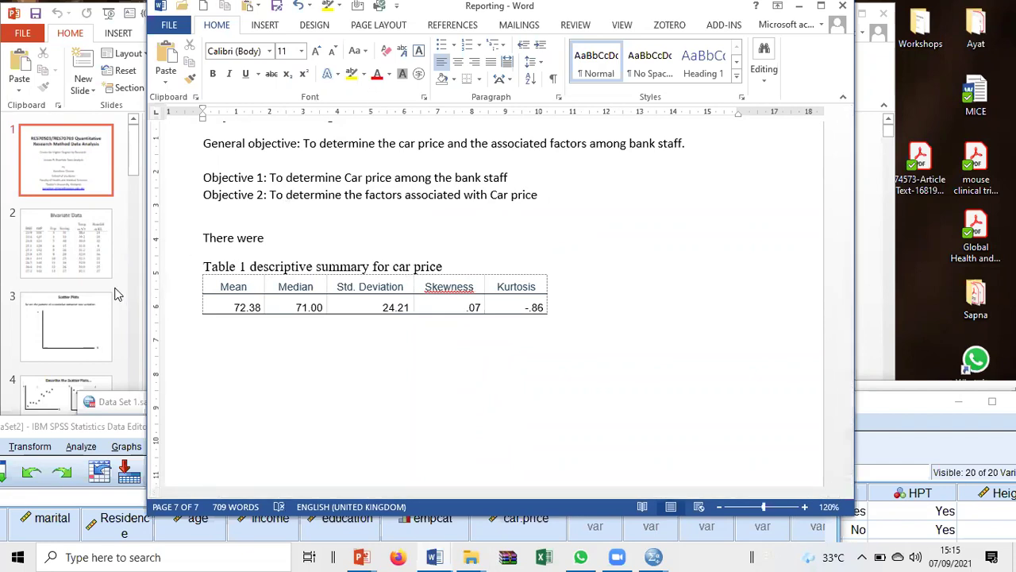
# Switch to the SPSS Viewer output and look through the car price frequencies for the number of cases
pyautogui.click(923, 401)
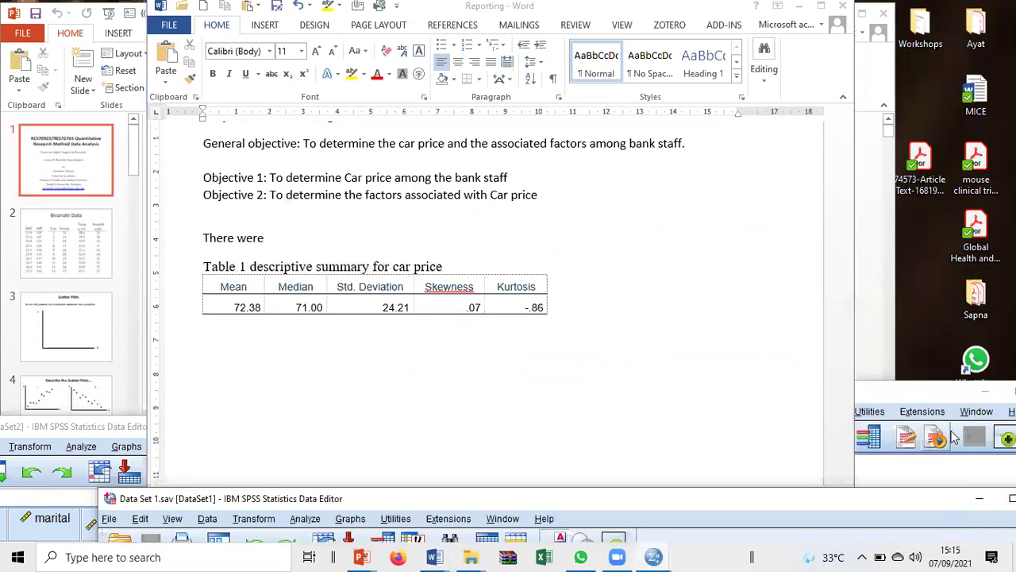
pyautogui.moveTo(926, 400); pyautogui.dragTo(481, 99)
pyautogui.scroll(-15, 349, 238)
pyautogui.scroll(10, 346, 309)
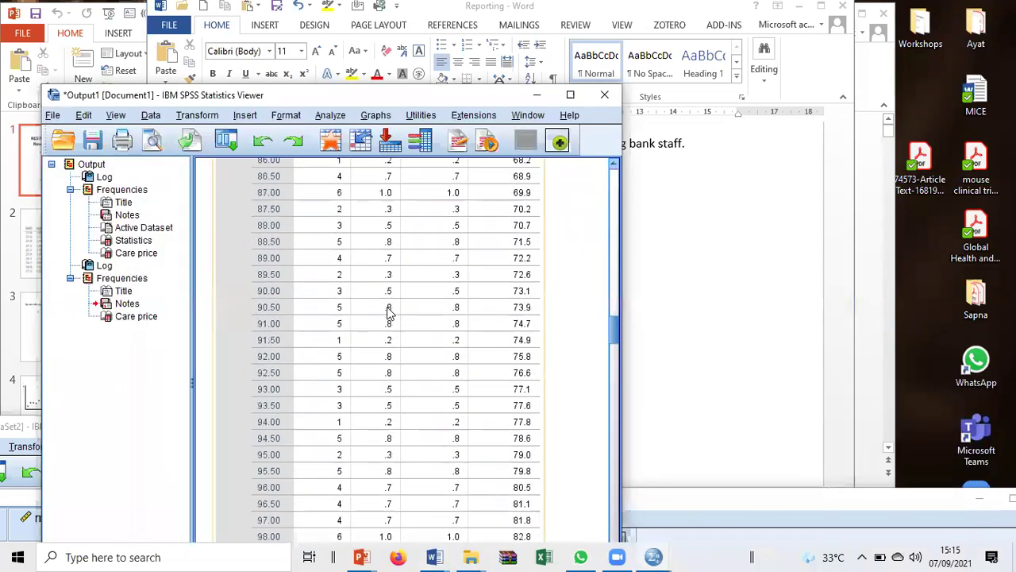
pyautogui.scroll(20, 389, 309)
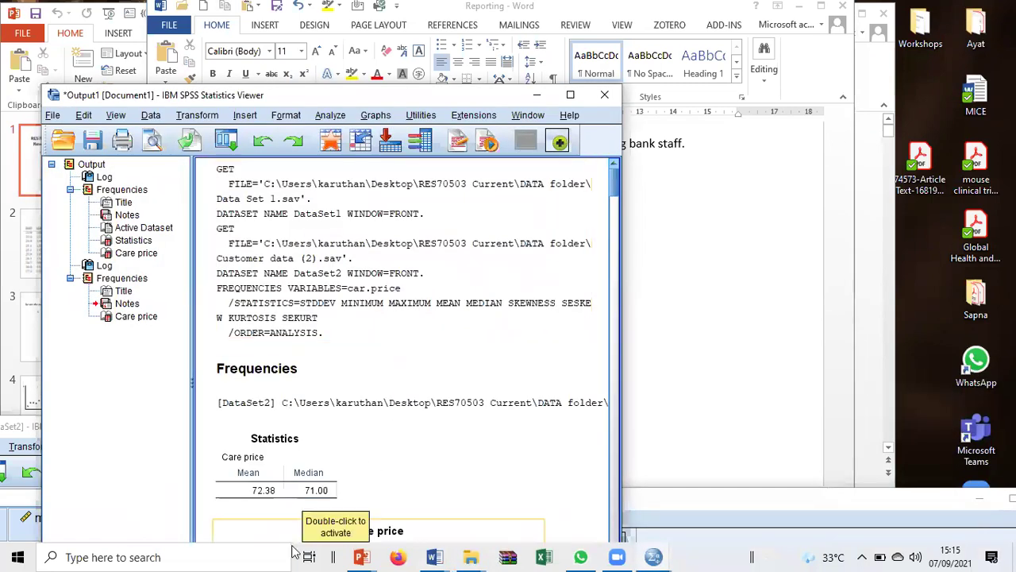
# Rearrange the windows, minimize the PowerPoint presentation and bring the Reporting document in Word back into full view
pyautogui.moveTo(530, 6); pyautogui.dragTo(842, 360)
pyautogui.moveTo(316, 106); pyautogui.dragTo(319, 111)
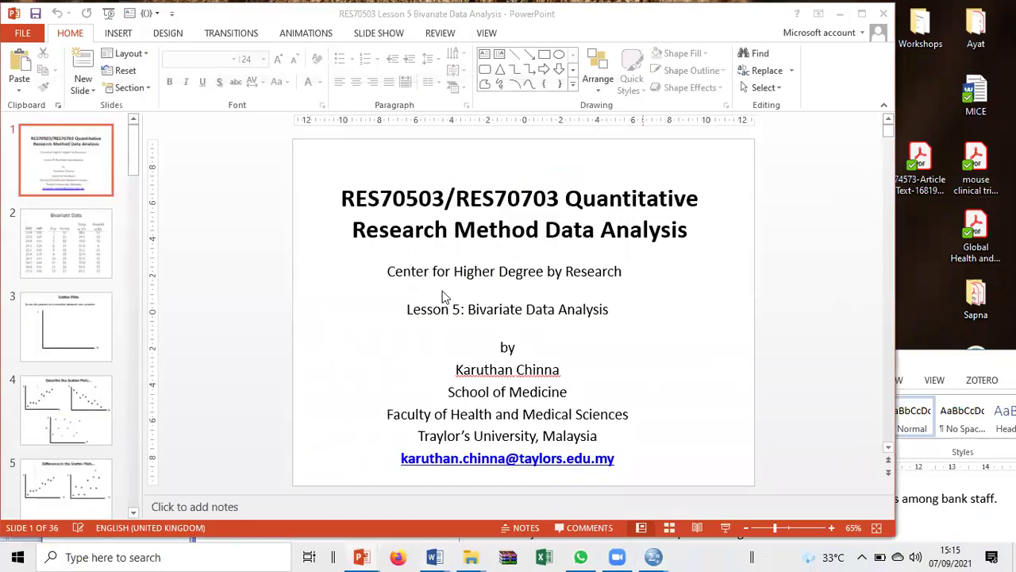
pyautogui.press('super+Down')
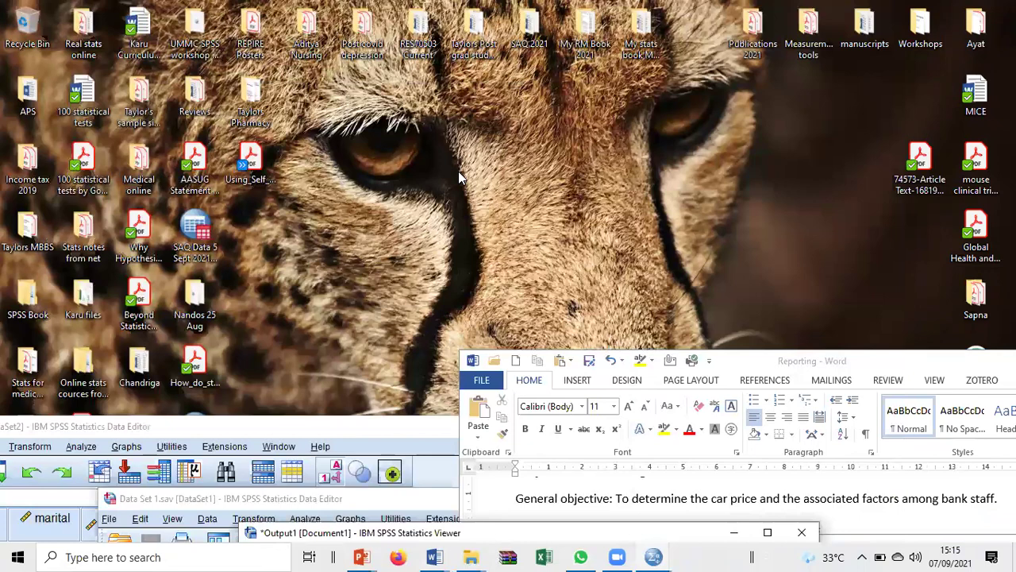
pyautogui.click(951, 364)
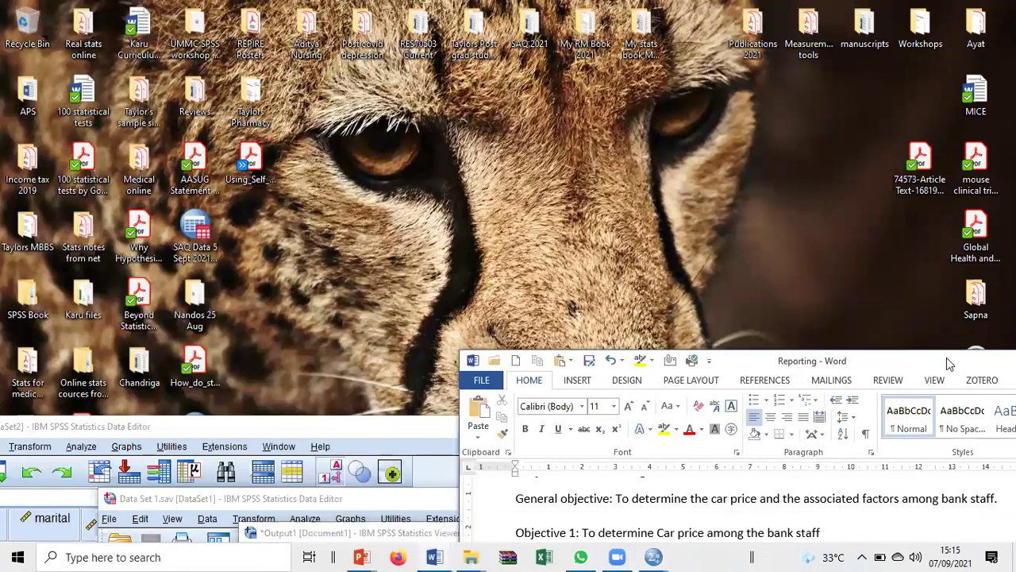
pyautogui.moveTo(946, 363); pyautogui.dragTo(579, 46)
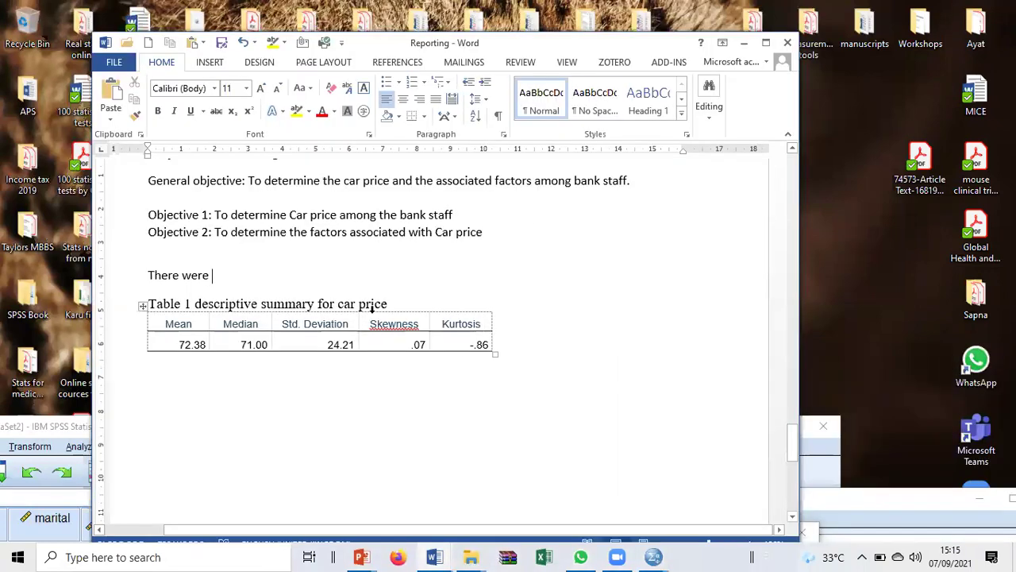
# Continue the paragraph with "594 cases in the sample. The descriptive summary for car price is shown in table 1."
pyautogui.write('594 cases in the same')
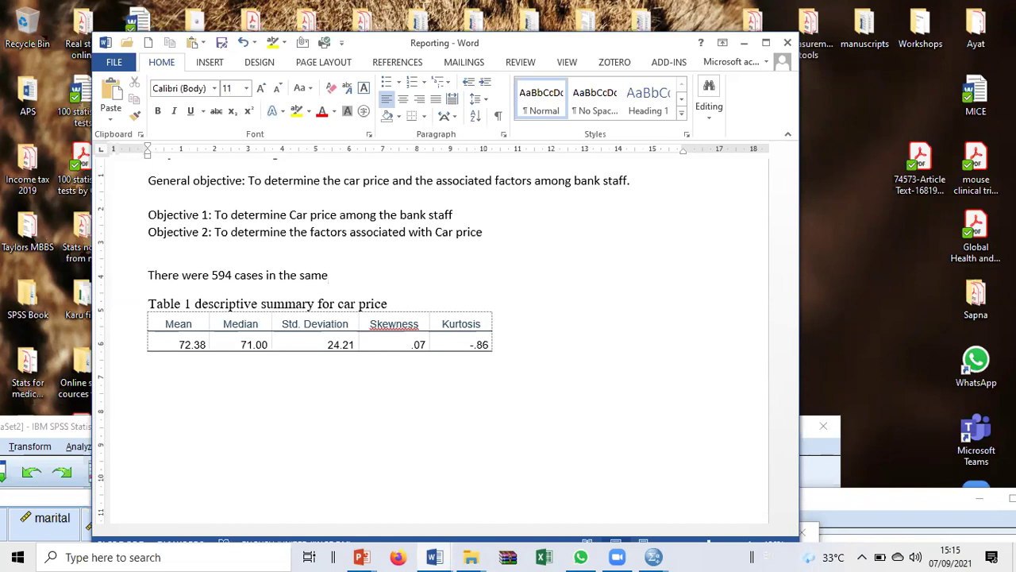
pyautogui.press('BackSpace')
pyautogui.write('sample. The descriptive summary for car price is shown in table 1.')
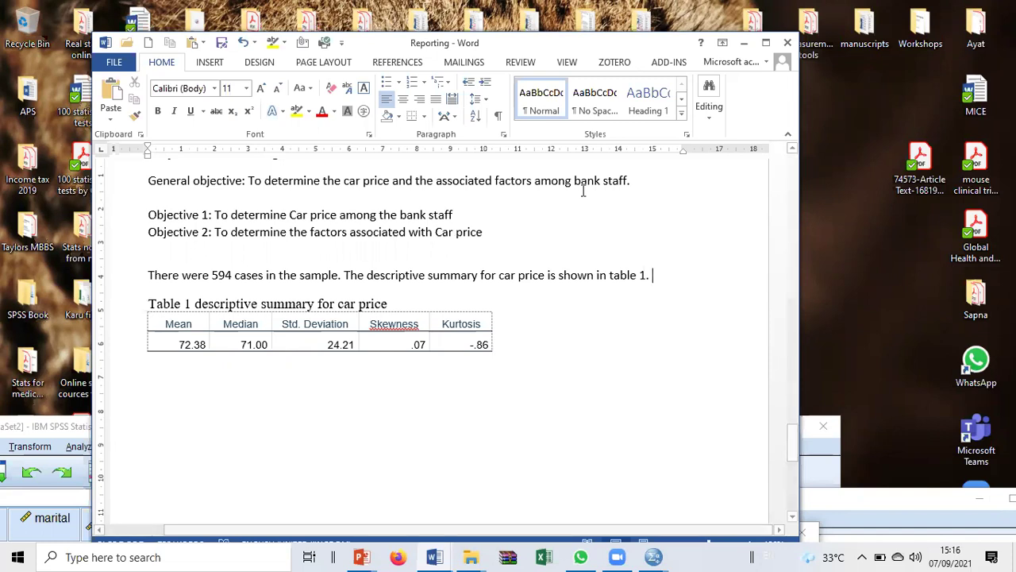
# Continue the paragraph after "table 1." with the words "The mean car price was"
pyautogui.click(659, 277)
pyautogui.write('The ')
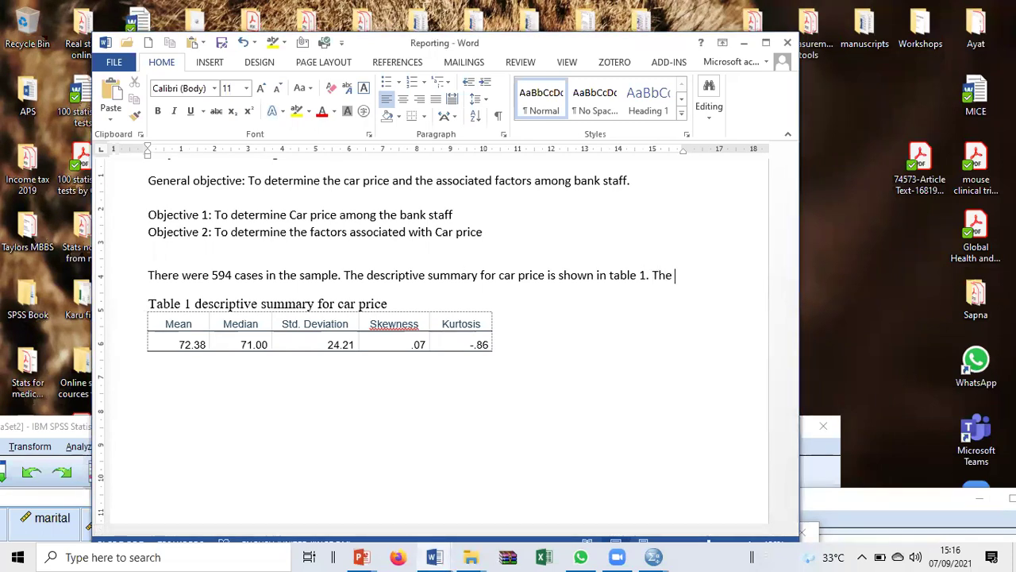
pyautogui.write('mean car')
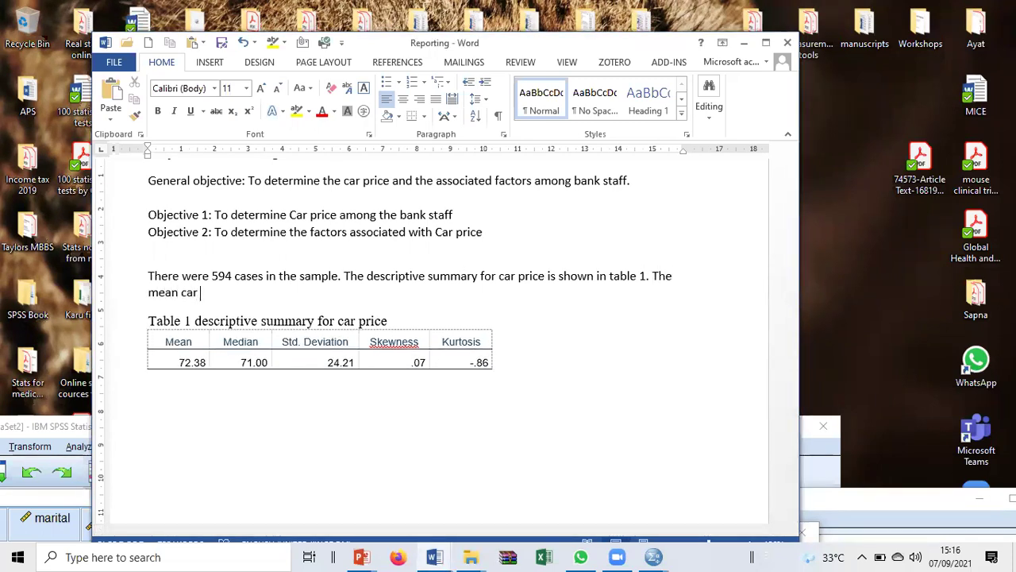
pyautogui.write(' prices')
pyautogui.press('BackSpace')
pyautogui.write('was')
pyautogui.press('Down')
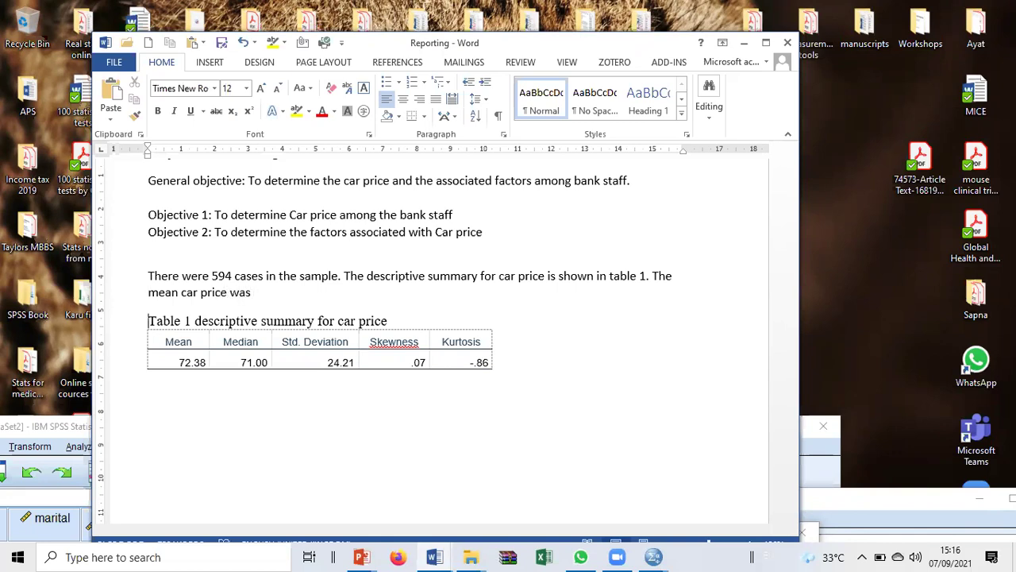
pyautogui.press('Delete')
pyautogui.hotkey('ctrl', 'End')
pyautogui.press('Up')
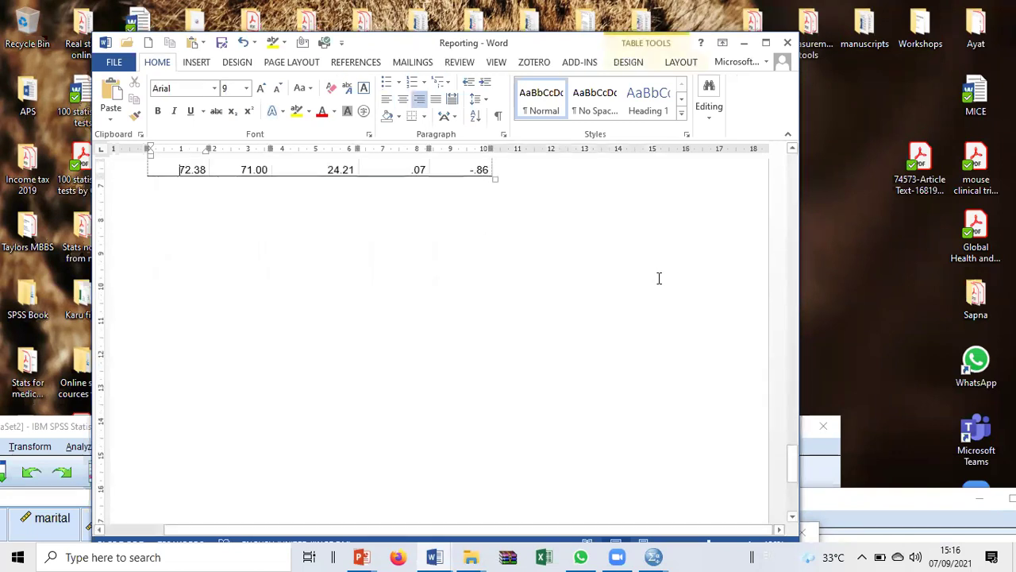
pyautogui.scroll(5, 637, 274)
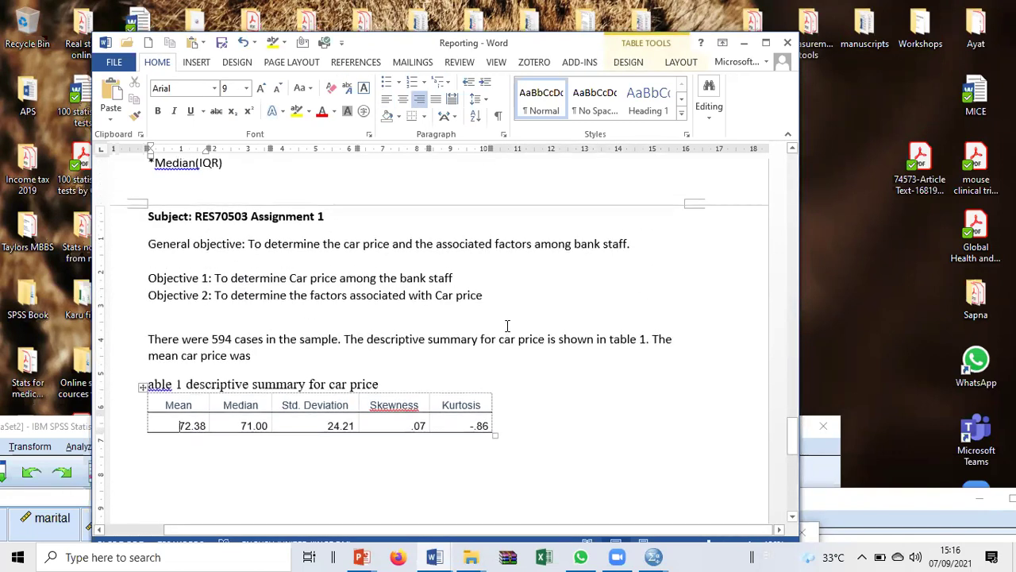
# Enter the mean 72.38 after "mean car price was" and insert a ± symbol behind it
pyautogui.click(267, 351)
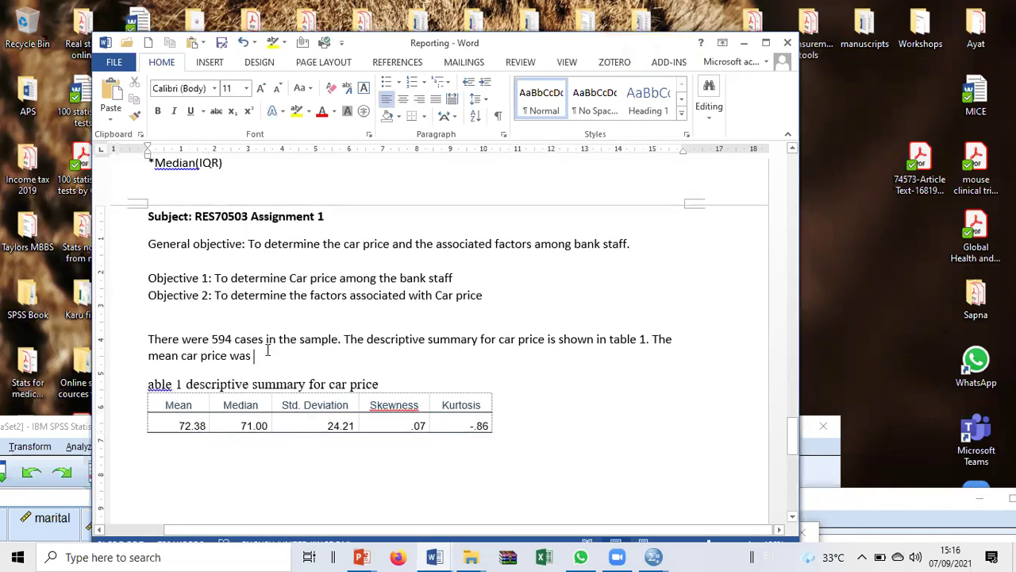
pyautogui.write('72.38')
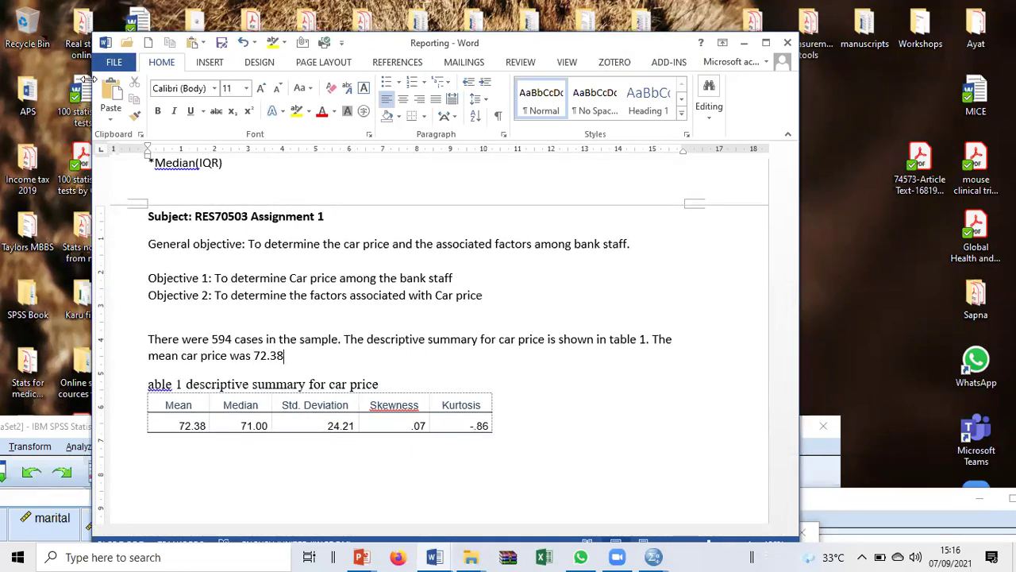
pyautogui.hotkey('alt', 'n')
pyautogui.click(691, 111)
pyautogui.click(729, 167)
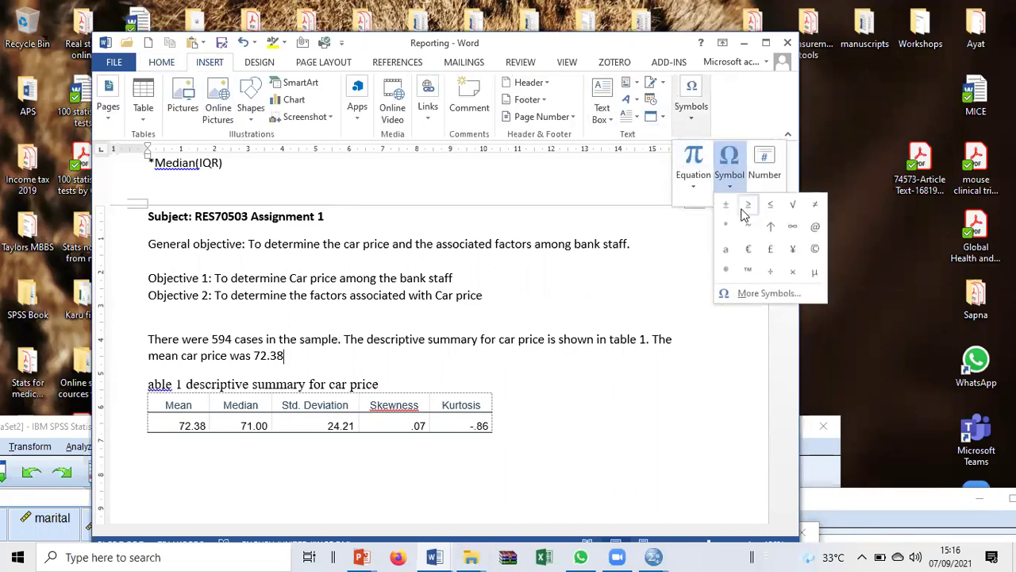
pyautogui.click(726, 204)
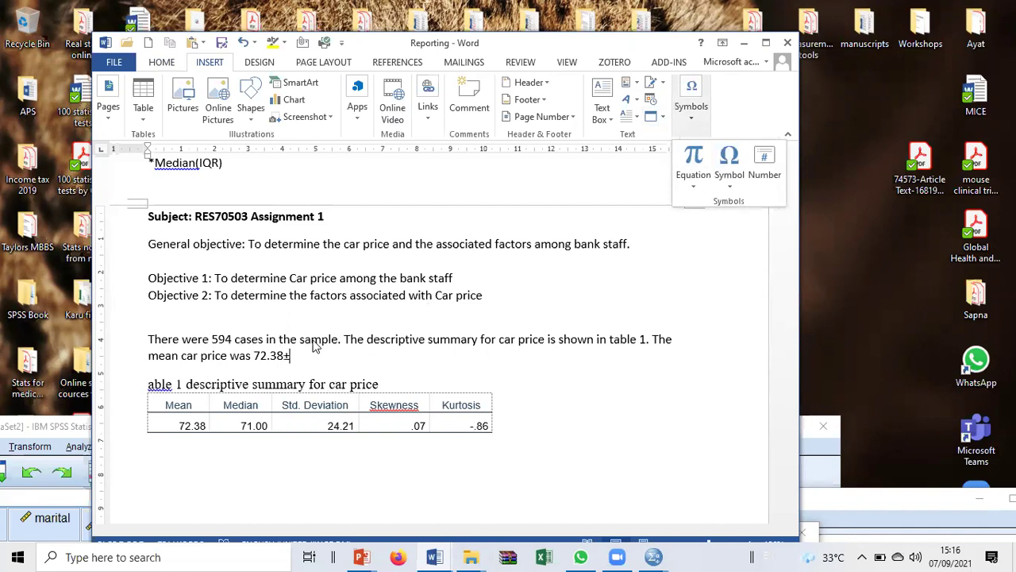
# Add the standard deviation after the ± symbol and finish the sentence with "24.21 dollars."
pyautogui.click(302, 359)
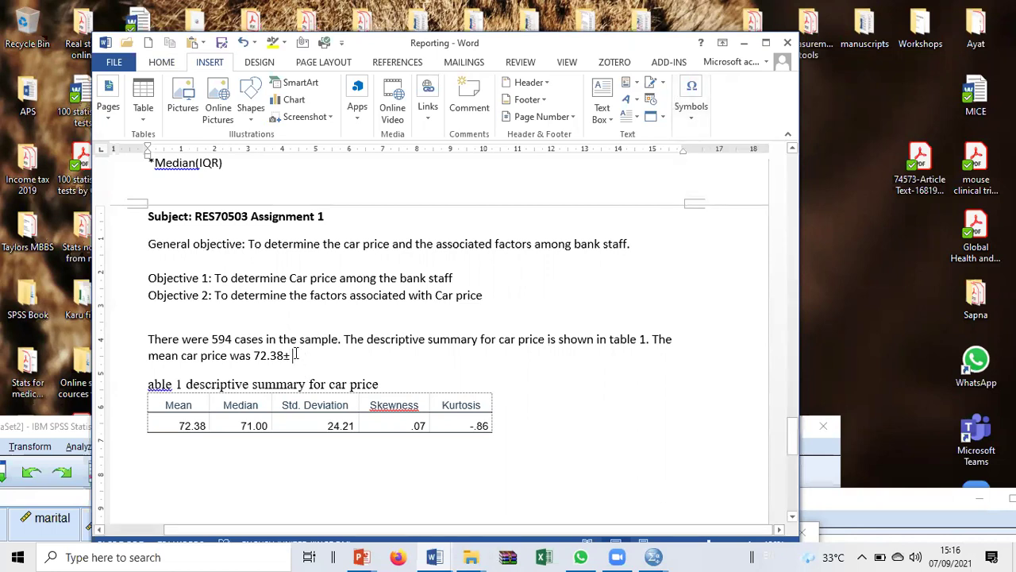
pyautogui.write('2')
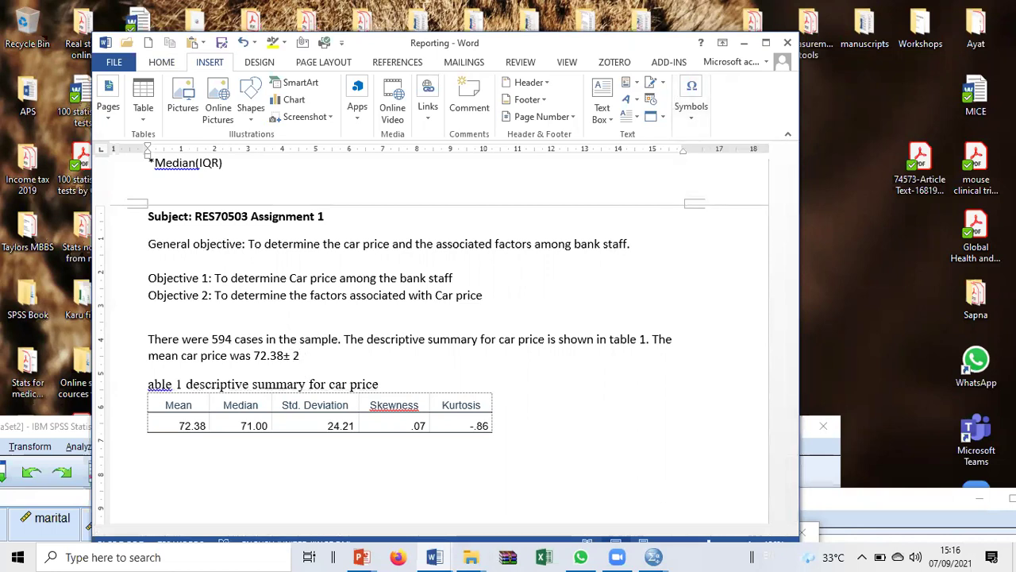
pyautogui.write('4.21')
pyautogui.click(254, 355)
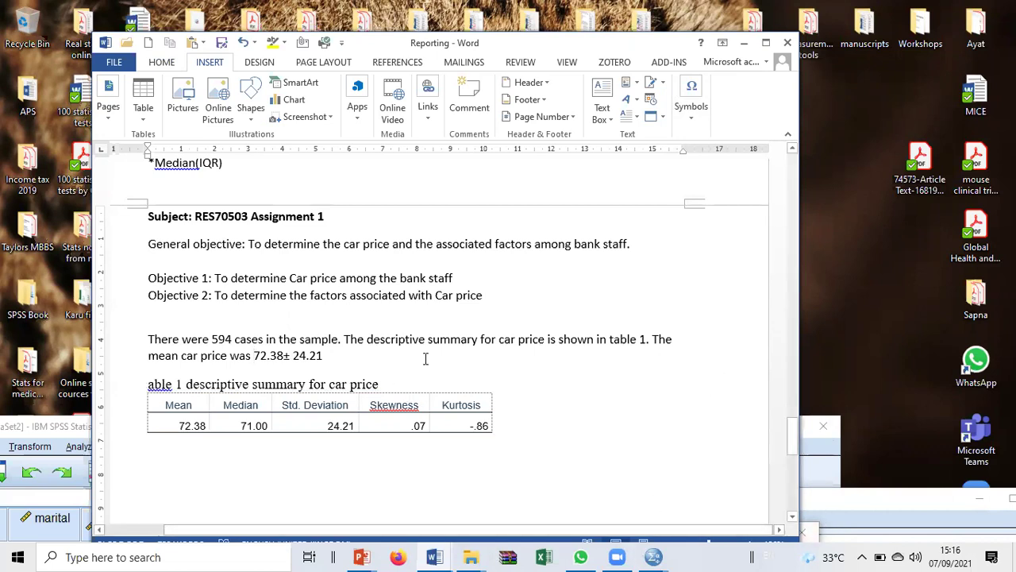
pyautogui.click(391, 361)
pyautogui.write('d')
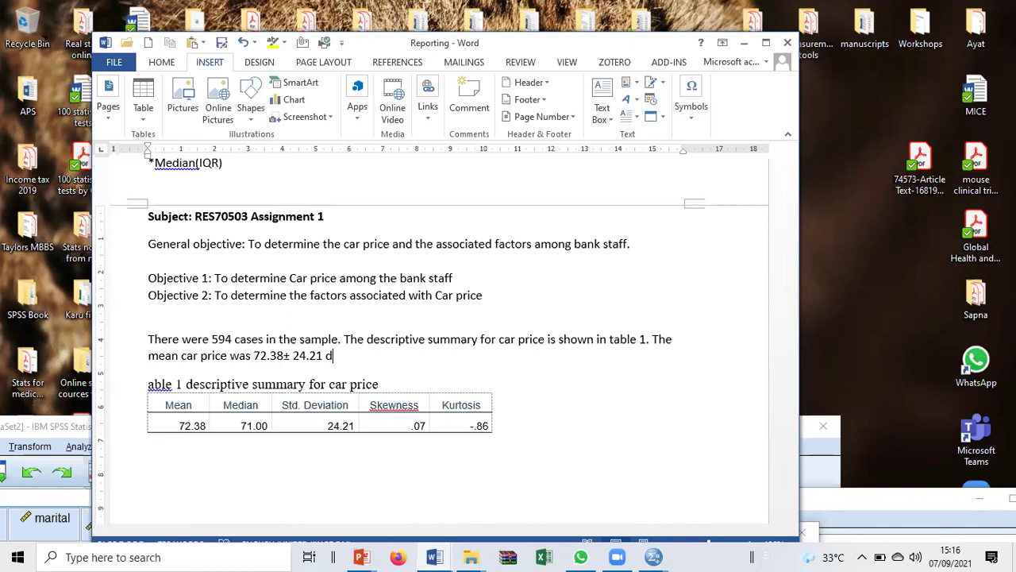
pyautogui.write('ollars. ')
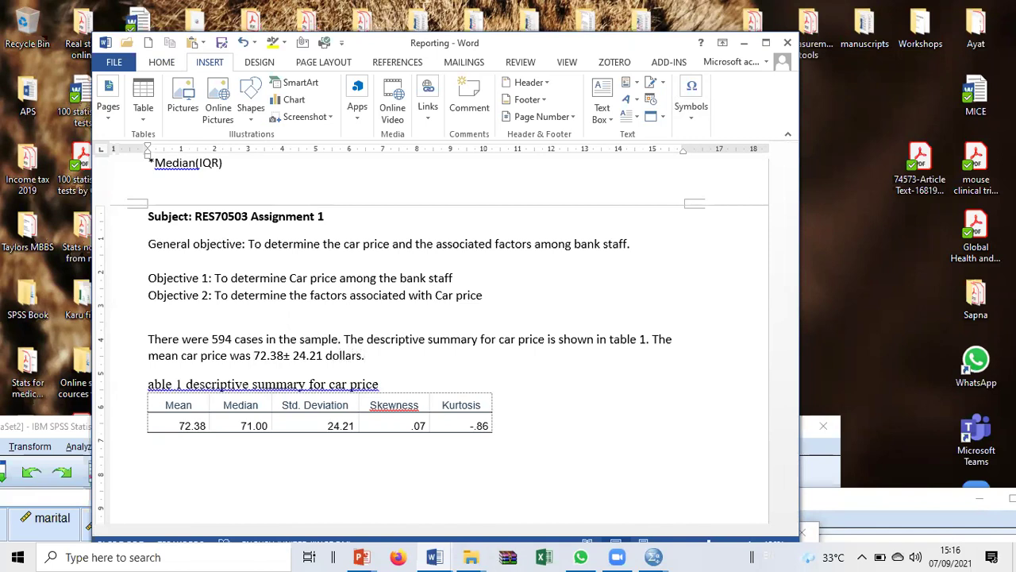
# Continue the paragraph with "The skewness and kurtosis values were < 2 and < 7"
pyautogui.write('The ')
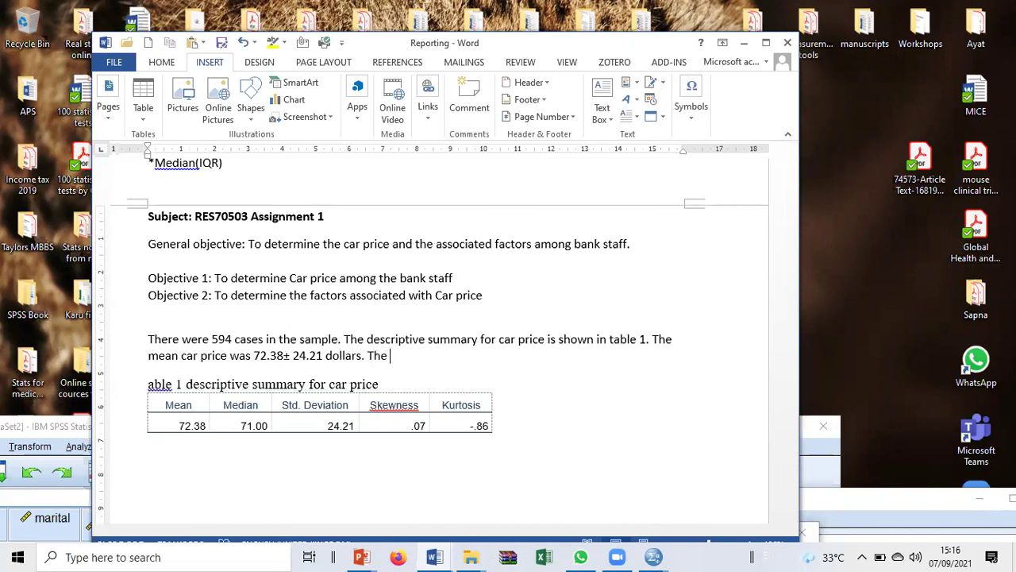
pyautogui.write('skewness and ')
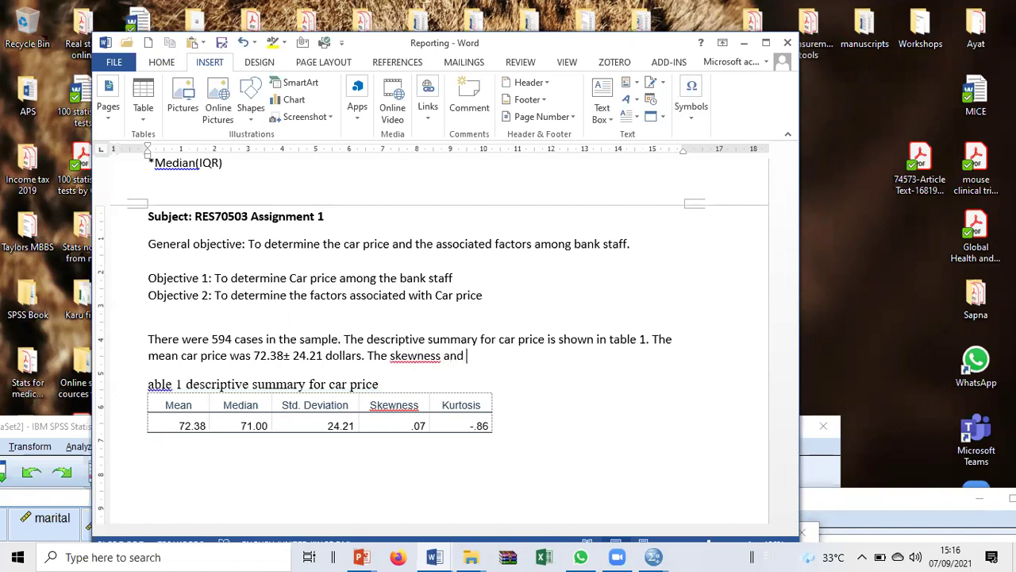
pyautogui.write('kurtosis a')
pyautogui.press('BackSpace')
pyautogui.write('values a')
pyautogui.press('BackSpace')
pyautogui.write('were < 2 and ')
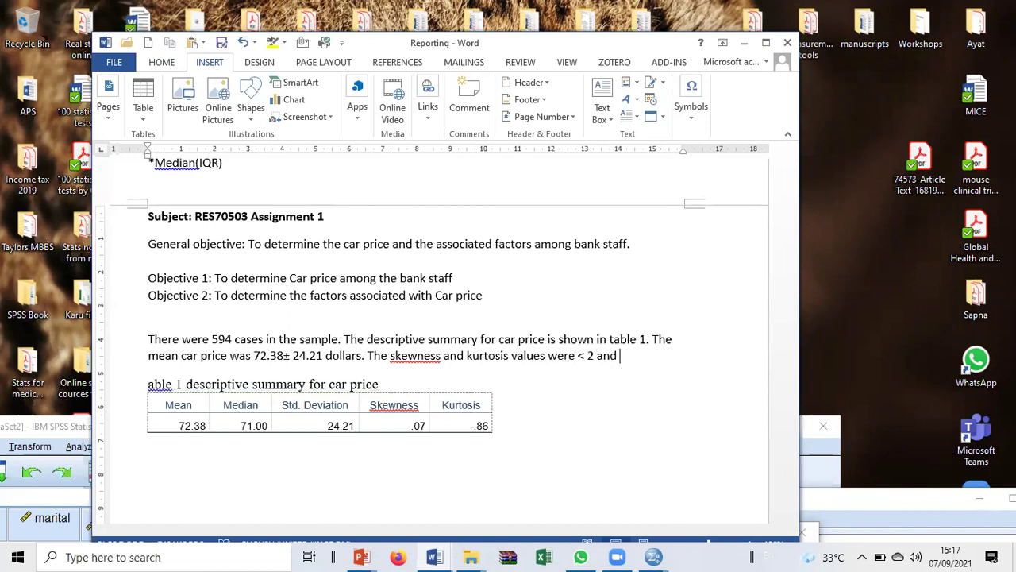
pyautogui.write('< 7')
# Close that sentence with a period and add "Hence, the data distribution was fairly normal.", starting another sentence with "The"
pyautogui.write('. Hence')
pyautogui.write(', the data ')
pyautogui.write('dist')
pyautogui.write('ribution was')
pyautogui.write(' fair')
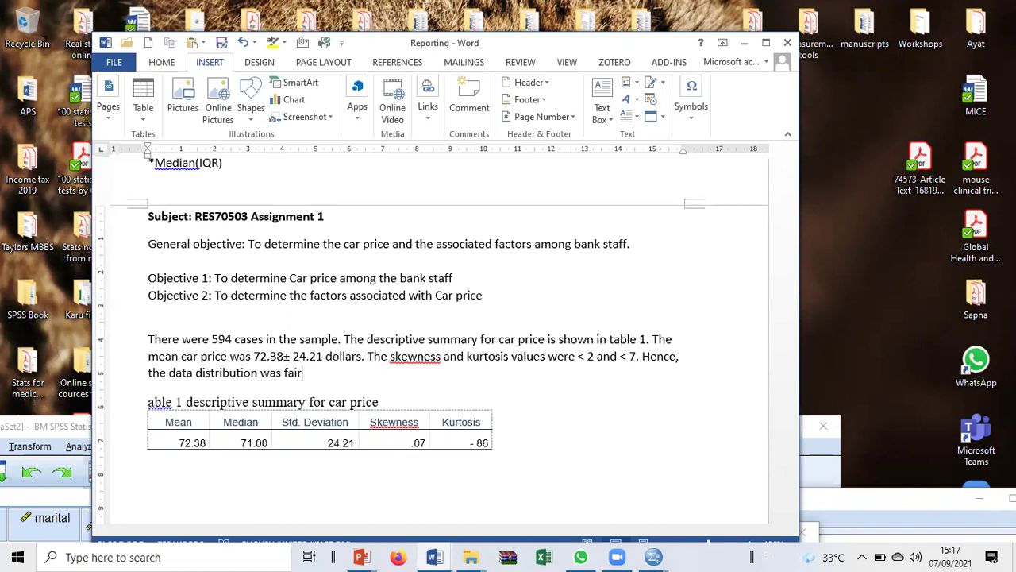
pyautogui.write('ly normal. The 96')
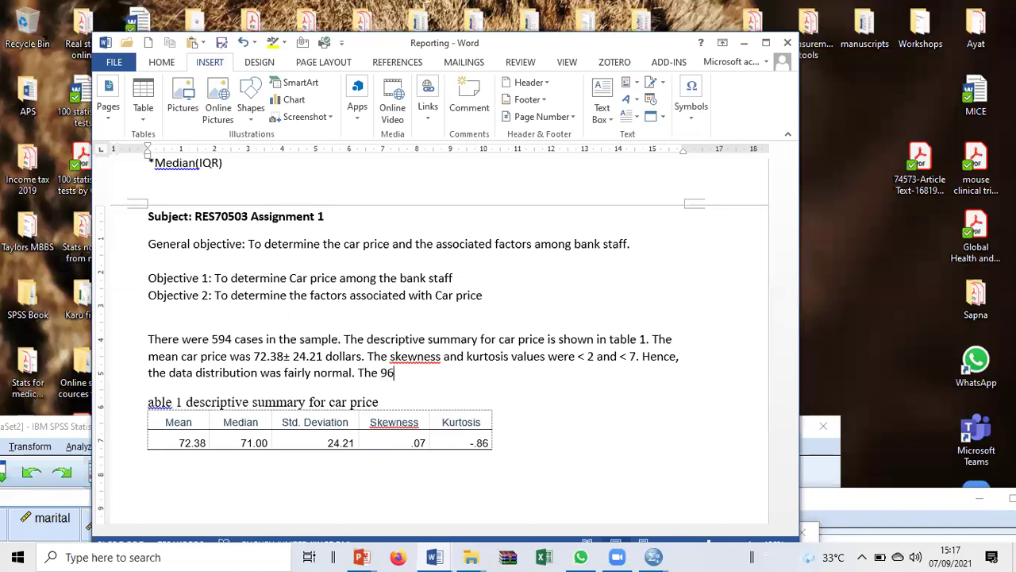
# Continue the new sentence with "95 % confidence interval for car price was"
pyautogui.press('BackSpace')
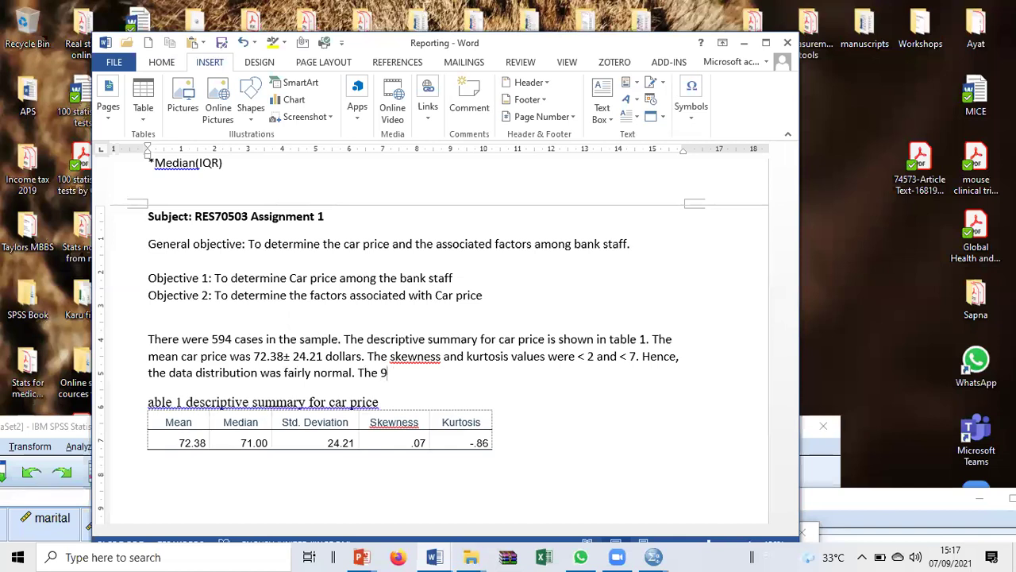
pyautogui.write('5 C')
pyautogui.write('% confiden')
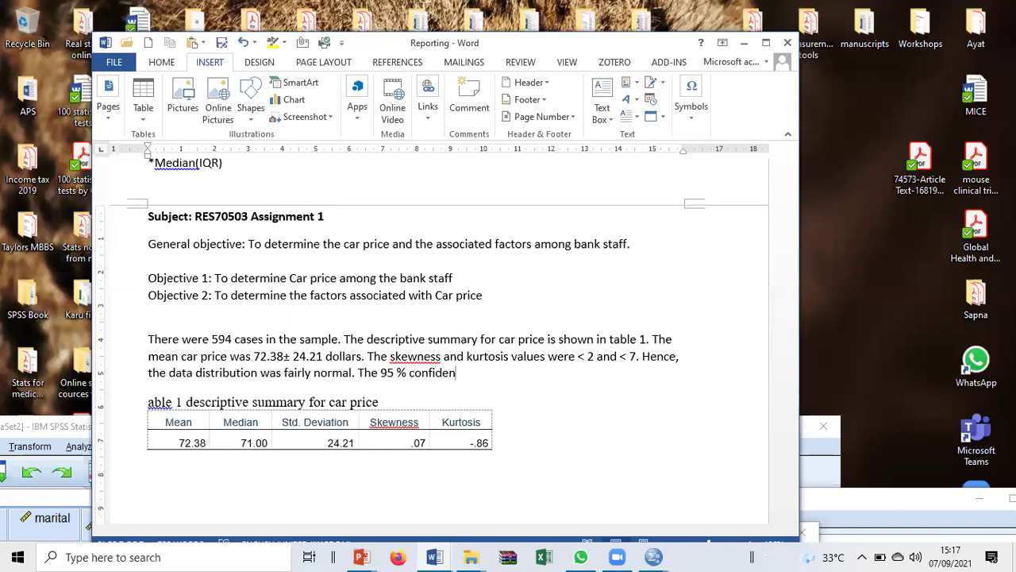
pyautogui.write('ce interval for car price was')
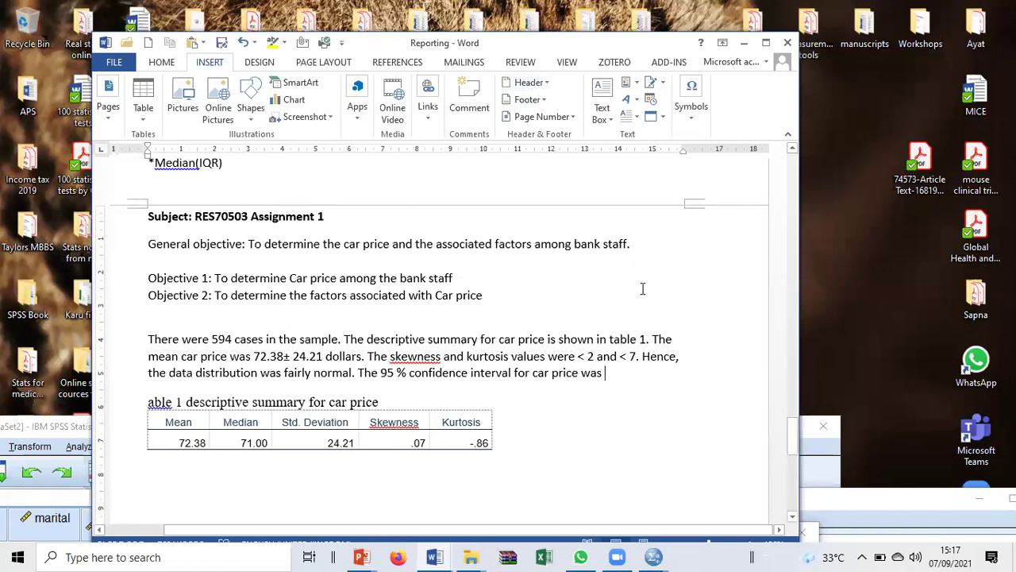
# Move the Word window aside, switch to the SPSS Data Editor with the car price data and add Care price as dependent variable in Explore
pyautogui.moveTo(556, 43); pyautogui.dragTo(844, 68)
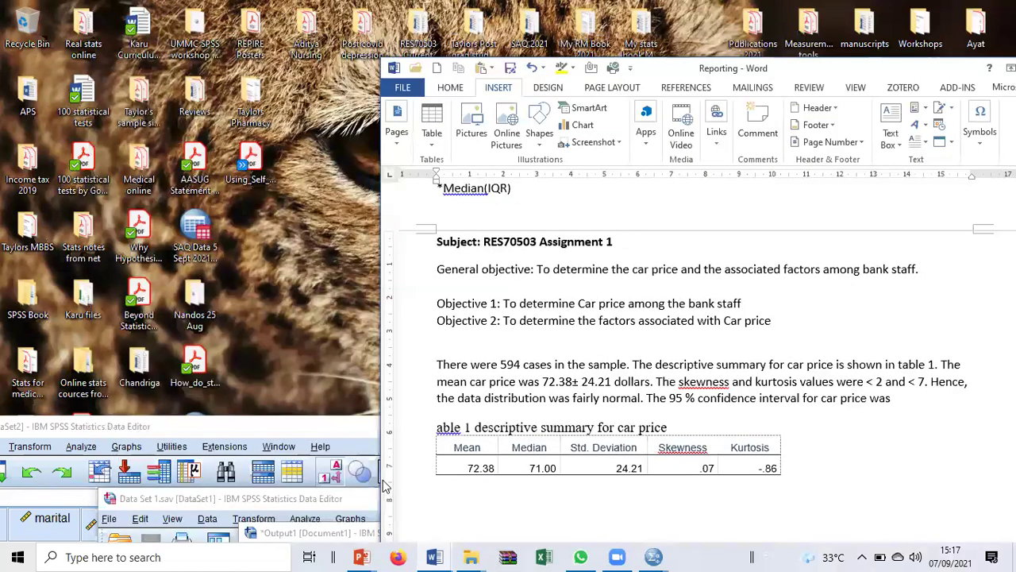
pyautogui.moveTo(345, 428); pyautogui.dragTo(343, 62)
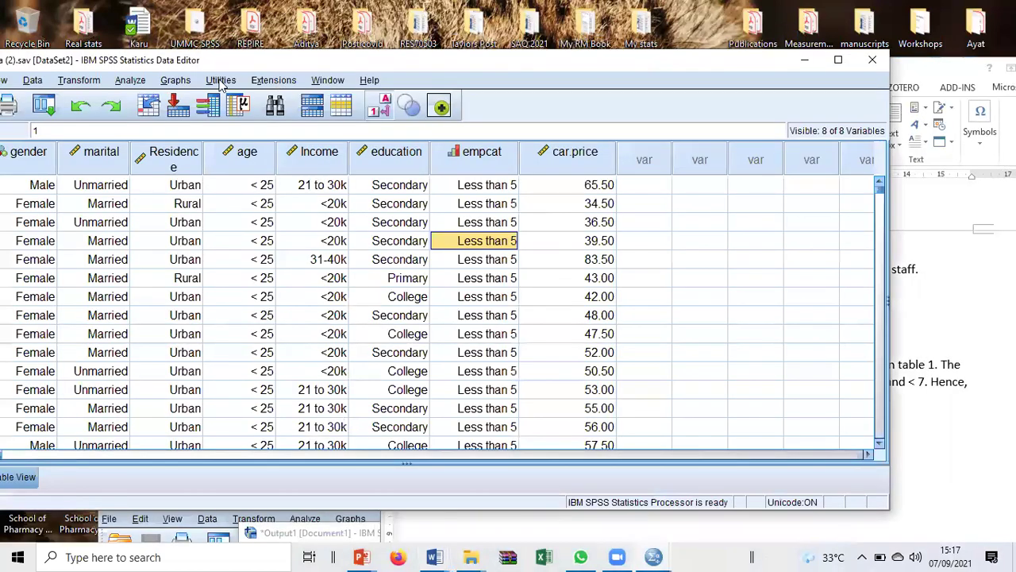
pyautogui.click(129, 82)
pyautogui.moveTo(147, 117)
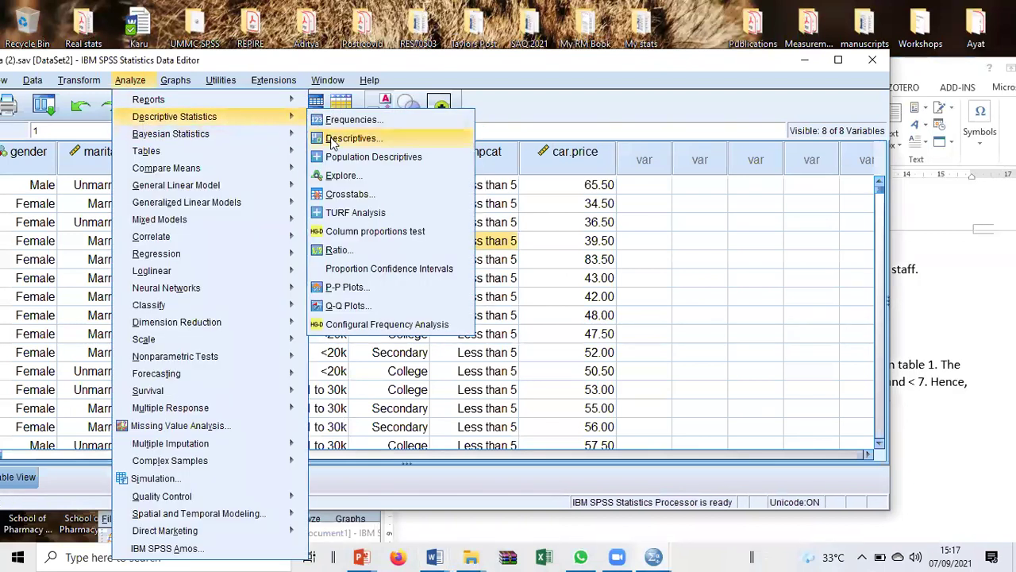
pyautogui.click(344, 176)
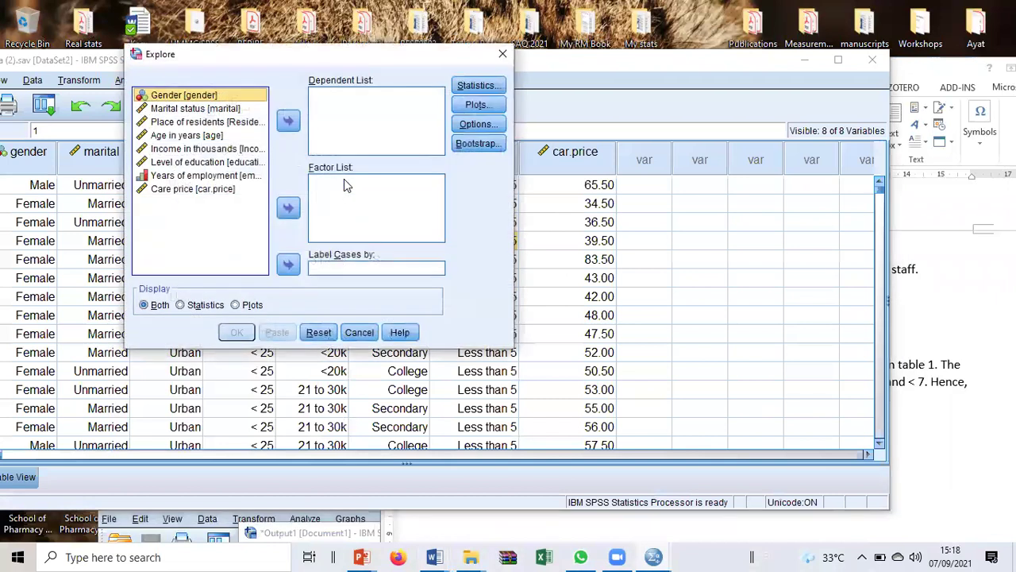
pyautogui.click(224, 191)
pyautogui.click(289, 120)
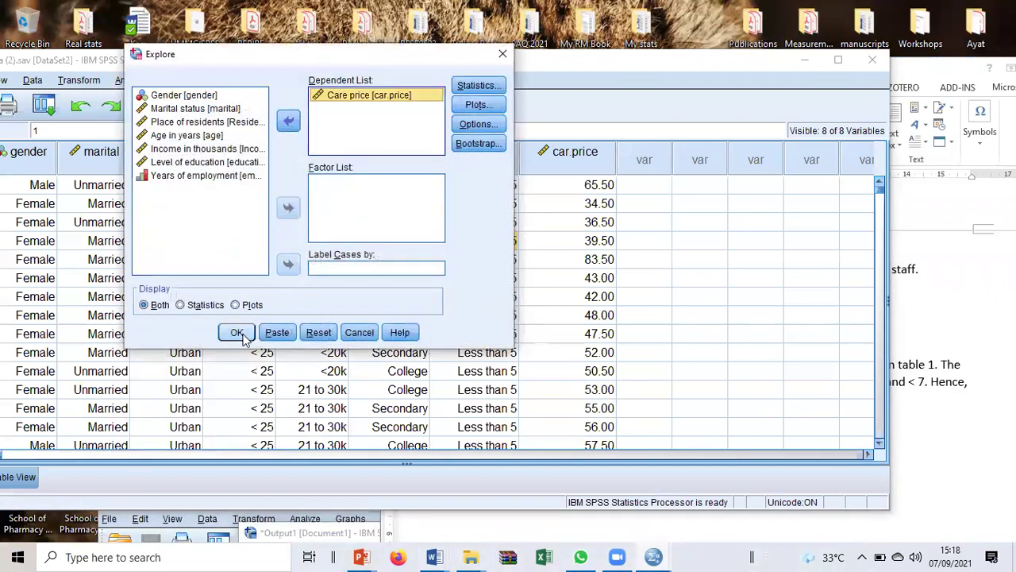
# Enable normality plots with tests for the Explore analysis and run it
pyautogui.click(474, 105)
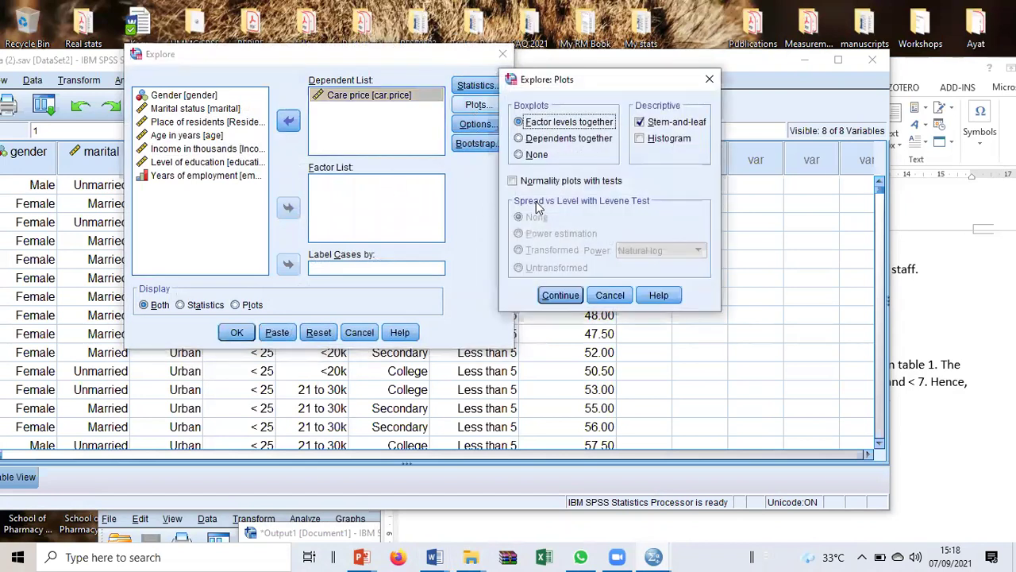
pyautogui.click(523, 182)
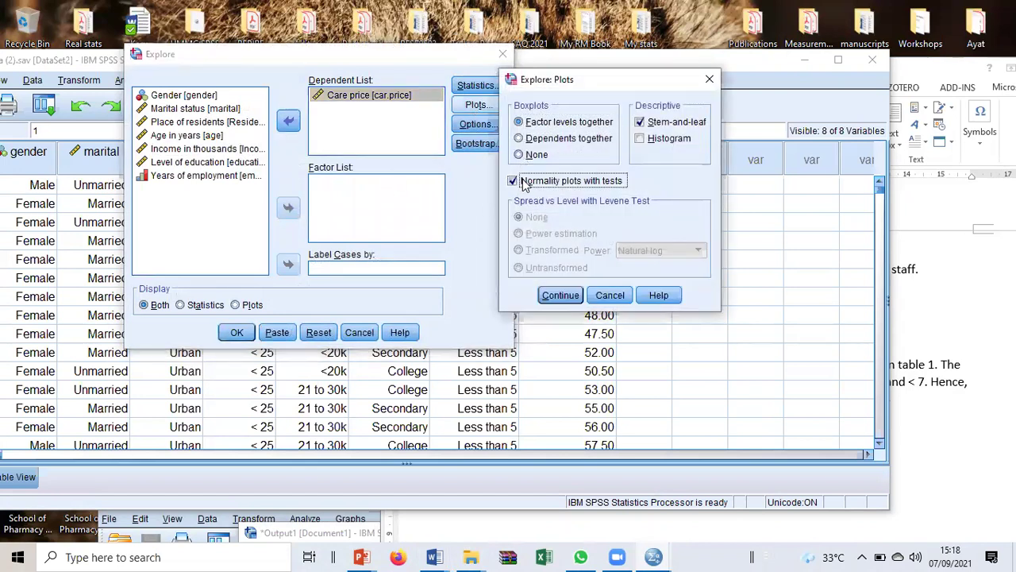
pyautogui.click(560, 294)
pyautogui.click(237, 332)
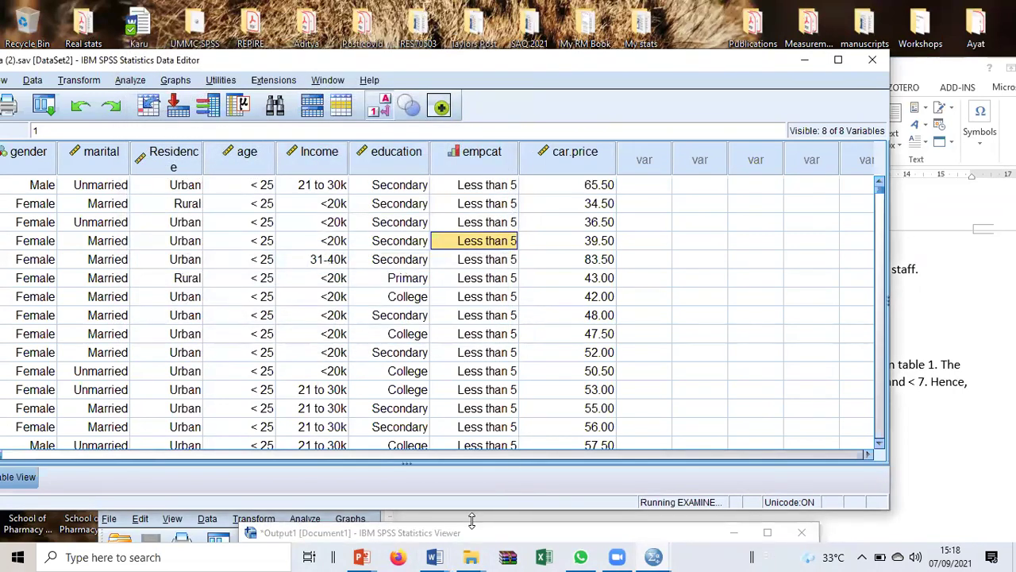
# Bring up the SPSS Viewer output and examine the Descriptives and Tests of Normality tables for car price
pyautogui.click(176, 520)
pyautogui.click(373, 493)
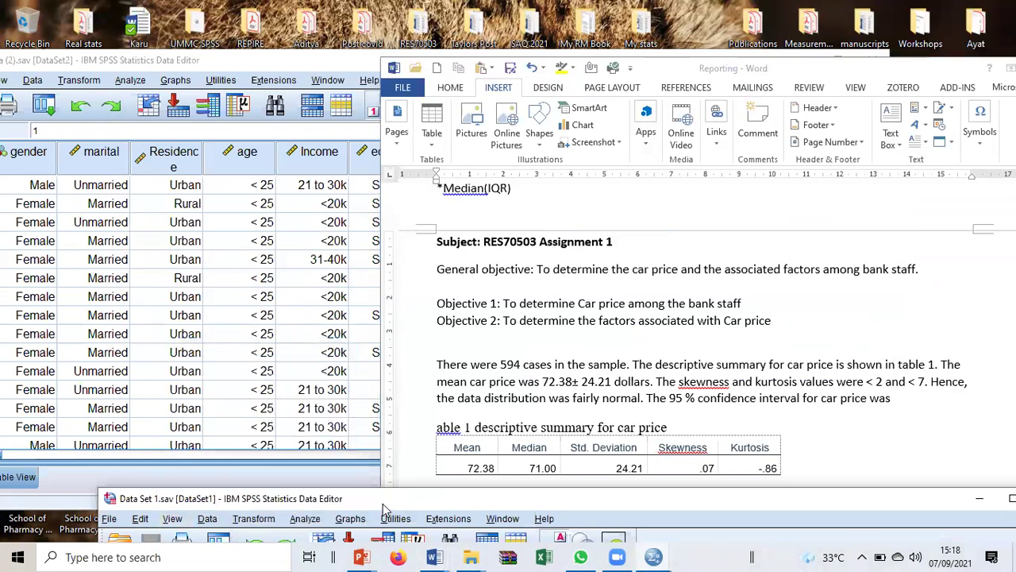
pyautogui.click(383, 505)
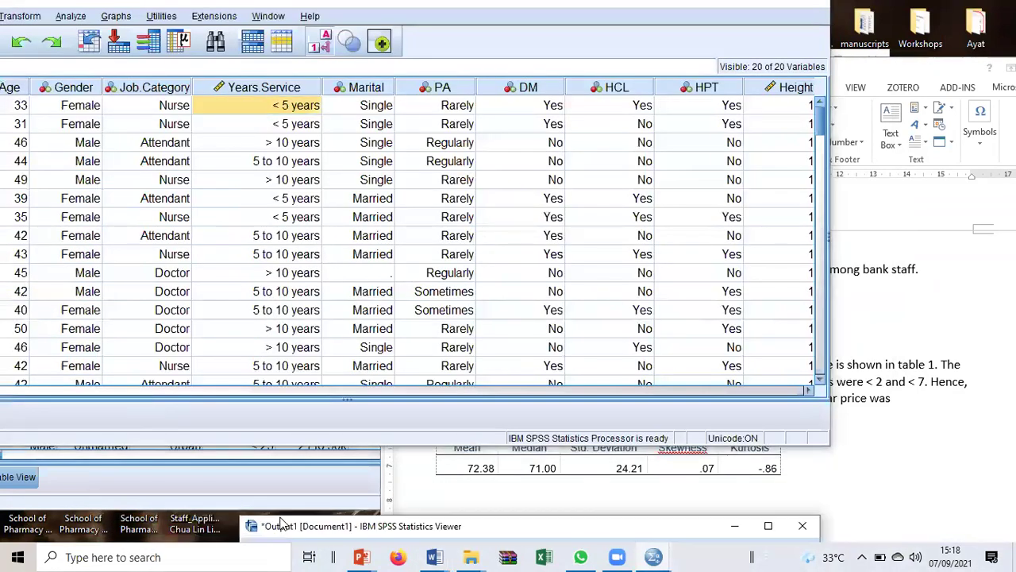
pyautogui.click(281, 524)
pyautogui.scroll(-3, 324, 491)
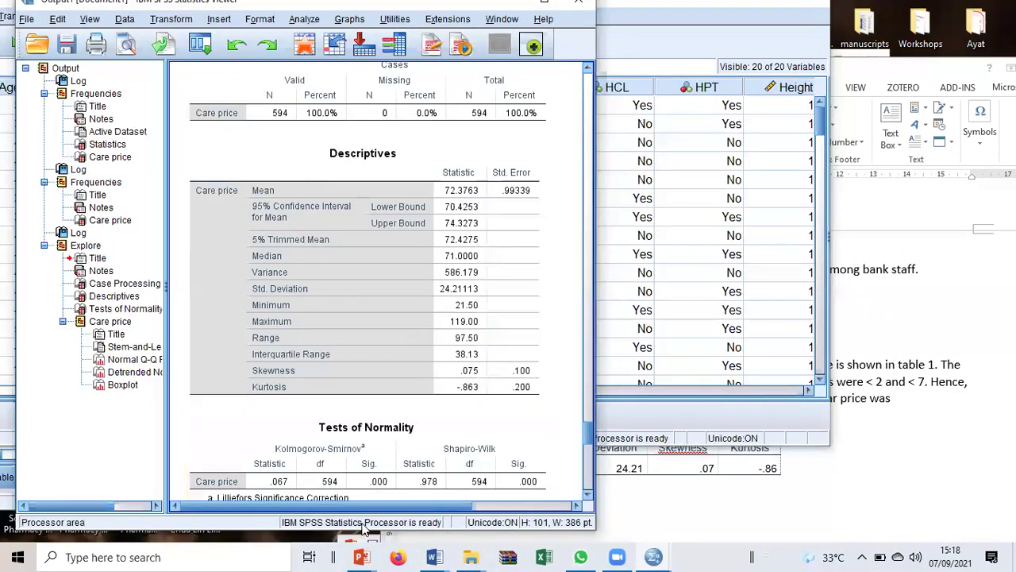
pyautogui.scroll(-3, 362, 492)
pyautogui.click(370, 337)
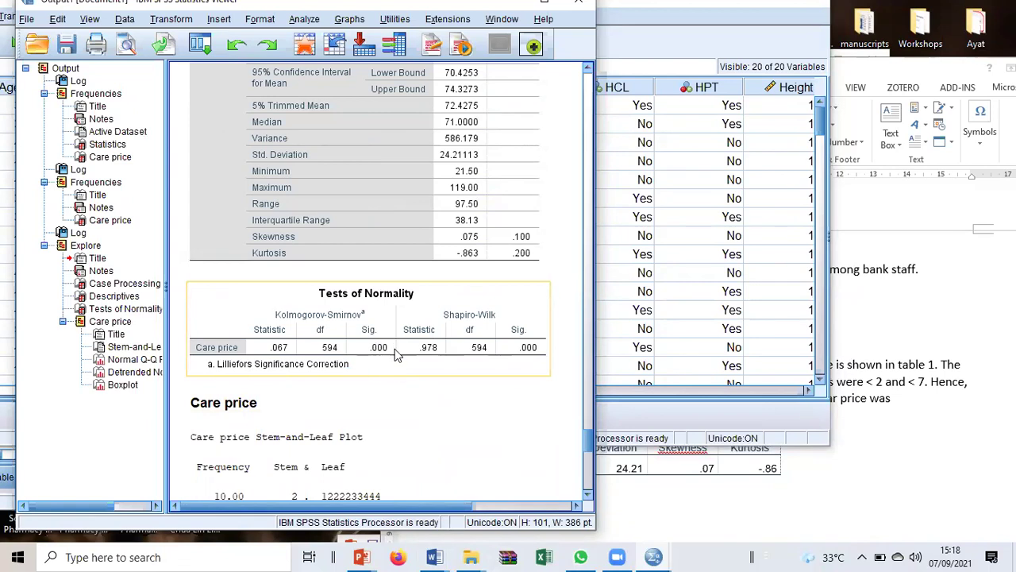
pyautogui.click(474, 250)
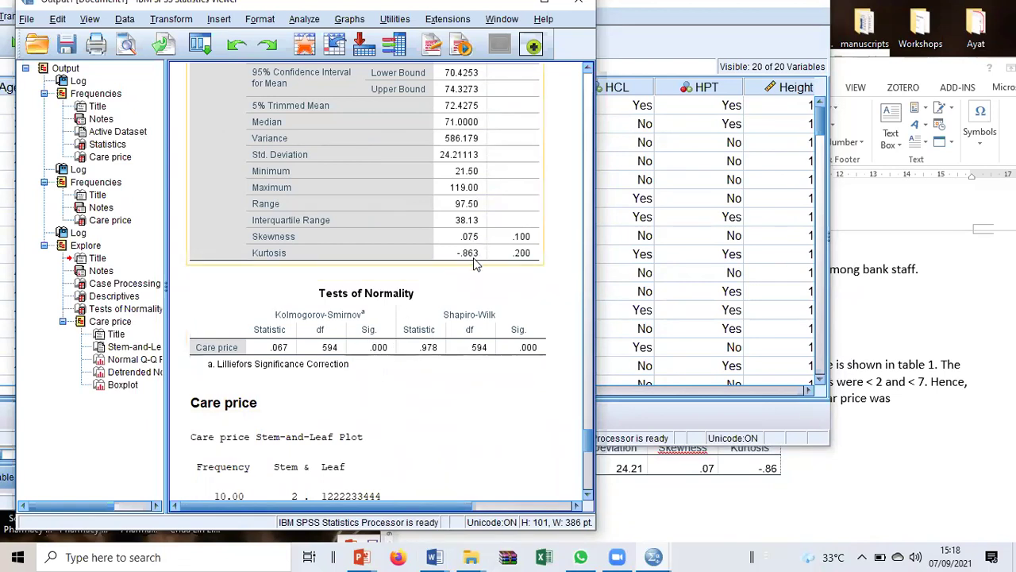
# Check the confidence interval bounds in the Descriptives table, switch to the Reporting document beside it, and review Objective 1 and the reported mean
pyautogui.scroll(5, 469, 270)
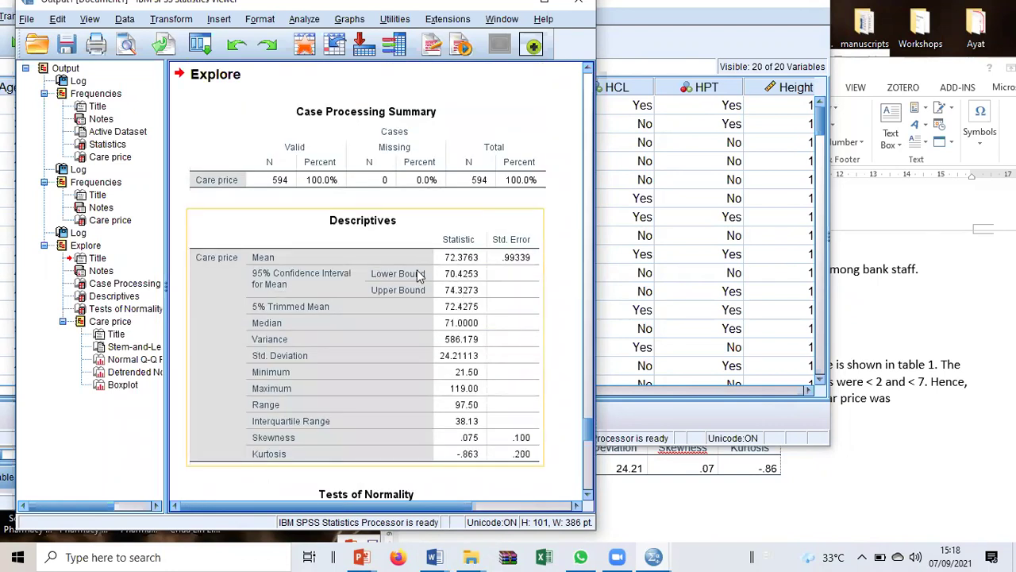
pyautogui.click(546, 188)
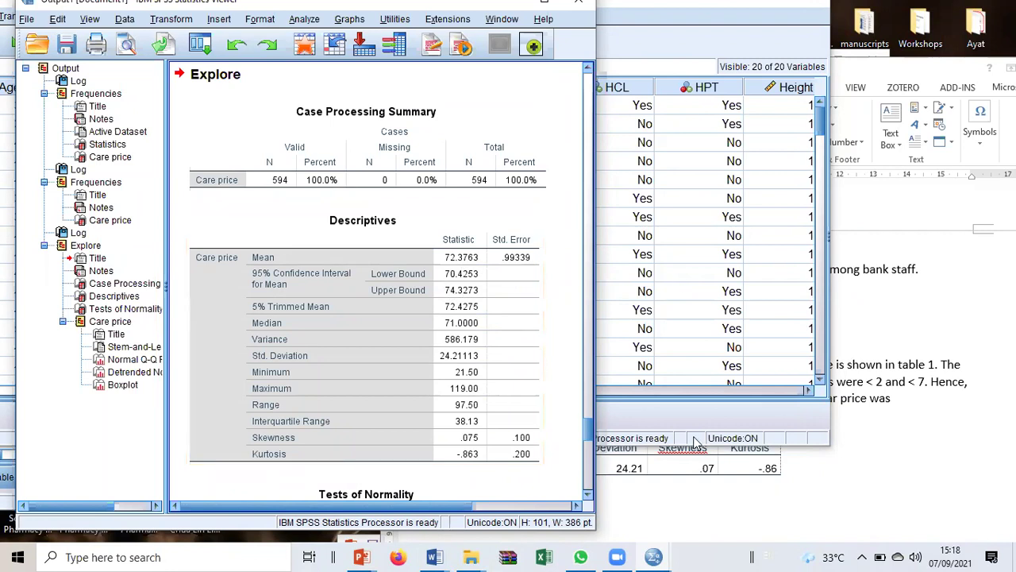
pyautogui.click(693, 499)
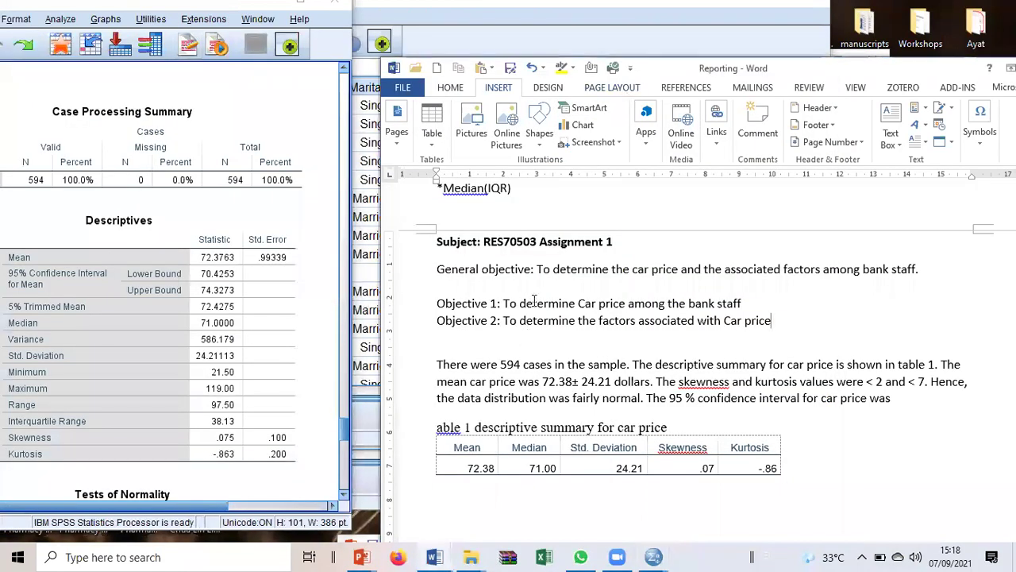
pyautogui.moveTo(675, 70); pyautogui.dragTo(557, 35)
pyautogui.moveTo(460, 268); pyautogui.dragTo(625, 270)
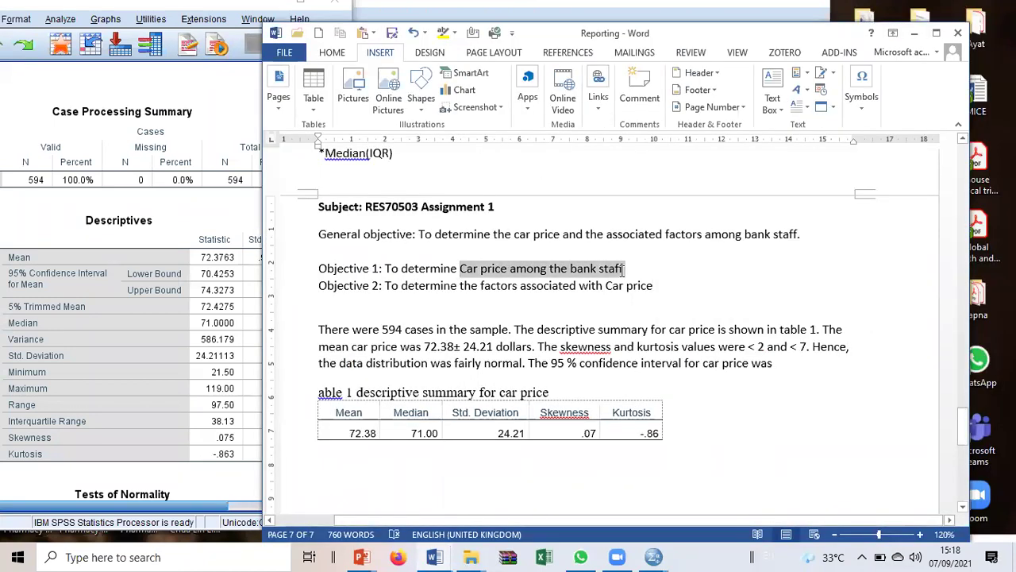
pyautogui.click(426, 347)
pyautogui.moveTo(426, 347); pyautogui.dragTo(532, 347)
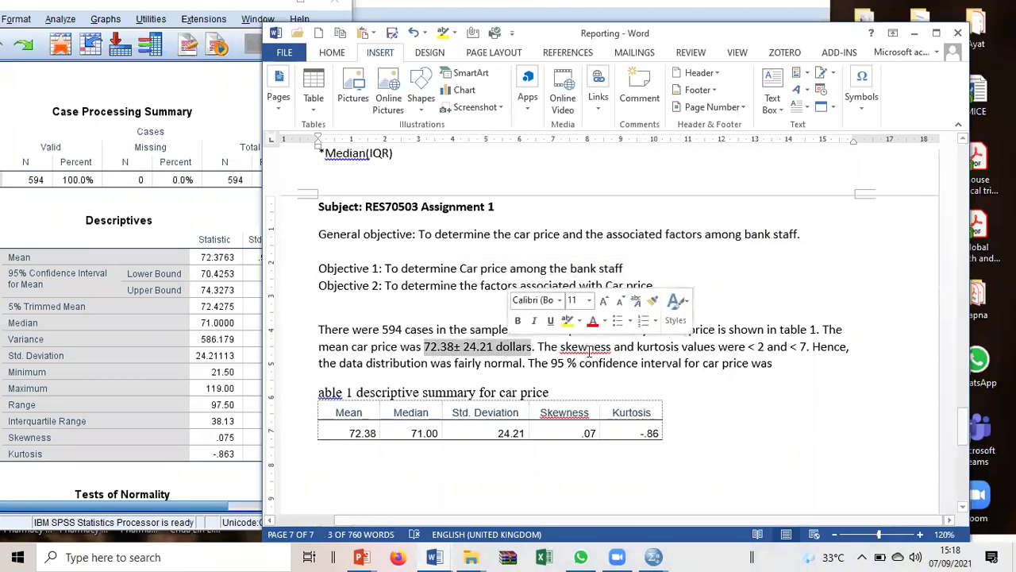
# Complete the confidence interval sentence for car price with the bounds "(70.43, 74.33)"
pyautogui.click(777, 363)
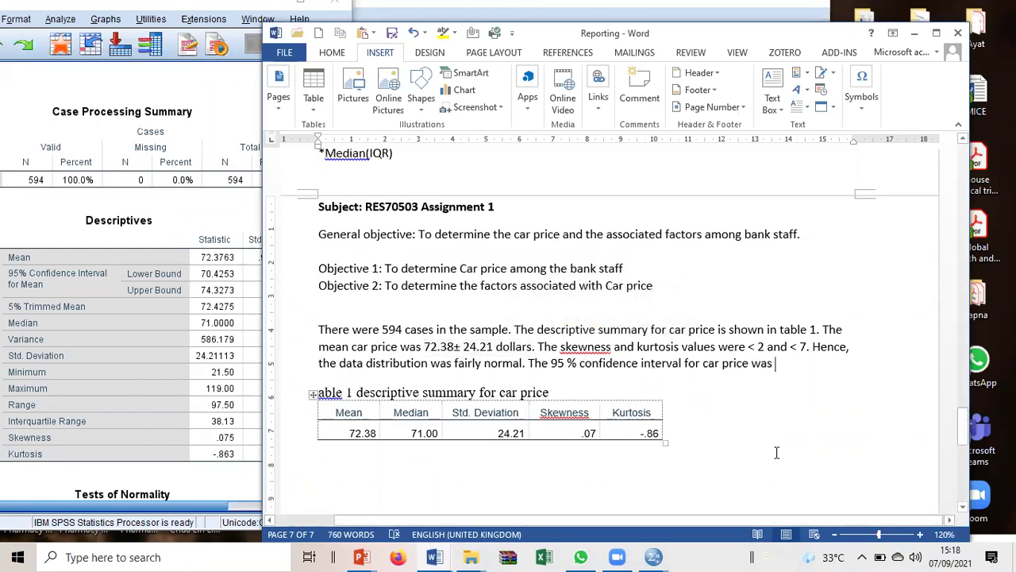
pyautogui.write('70')
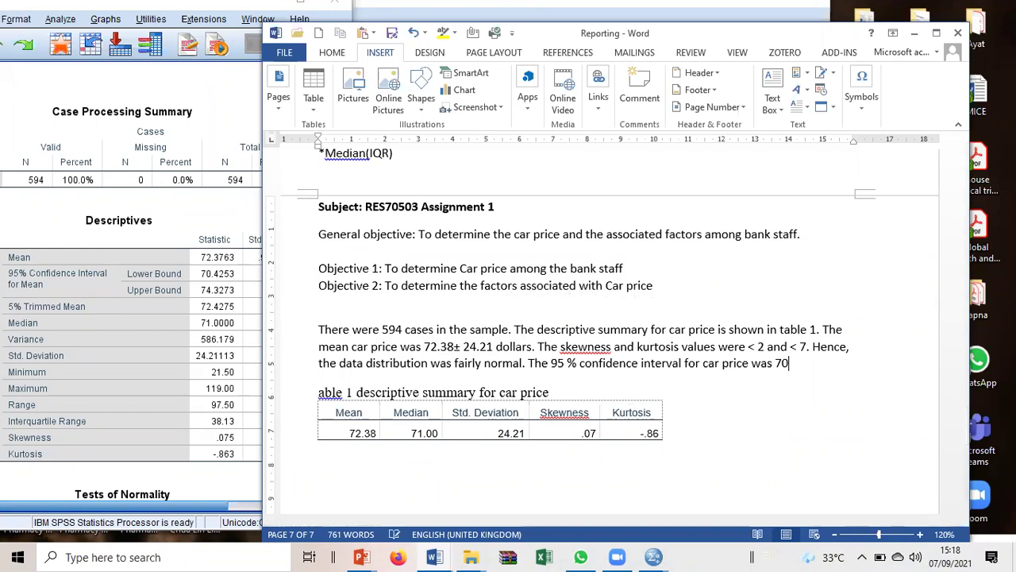
pyautogui.write('.42')
pyautogui.press('BackSpace')
pyautogui.write('3')
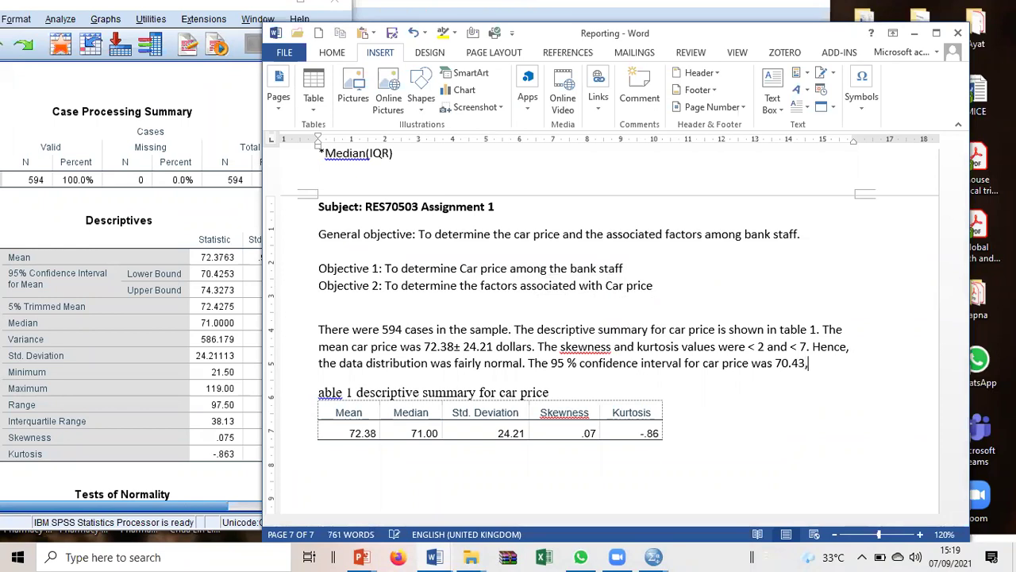
pyautogui.write(', ')
pyautogui.write('71')
pyautogui.write('4.3')
pyautogui.write('3')
pyautogui.write(')')
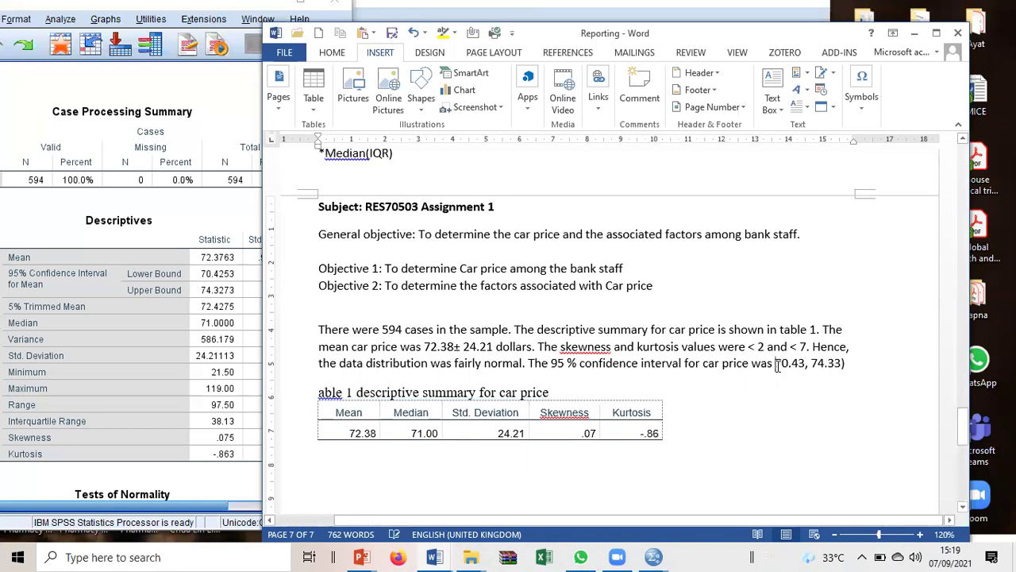
pyautogui.write('(')
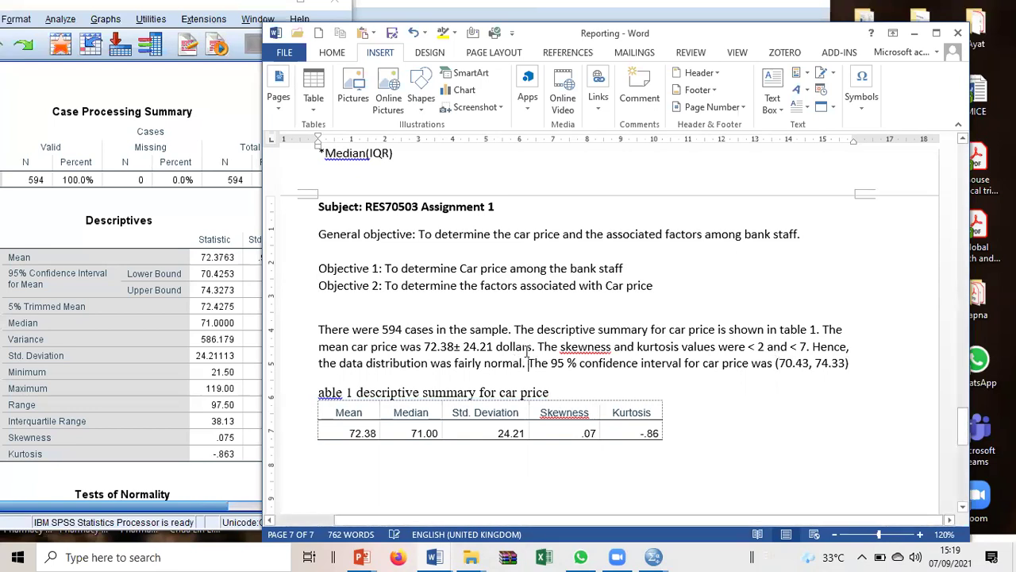
# Move the confidence interval sentence into its own paragraph and restore the missing "T" at the start of the Table 1 caption
pyautogui.press('Return')
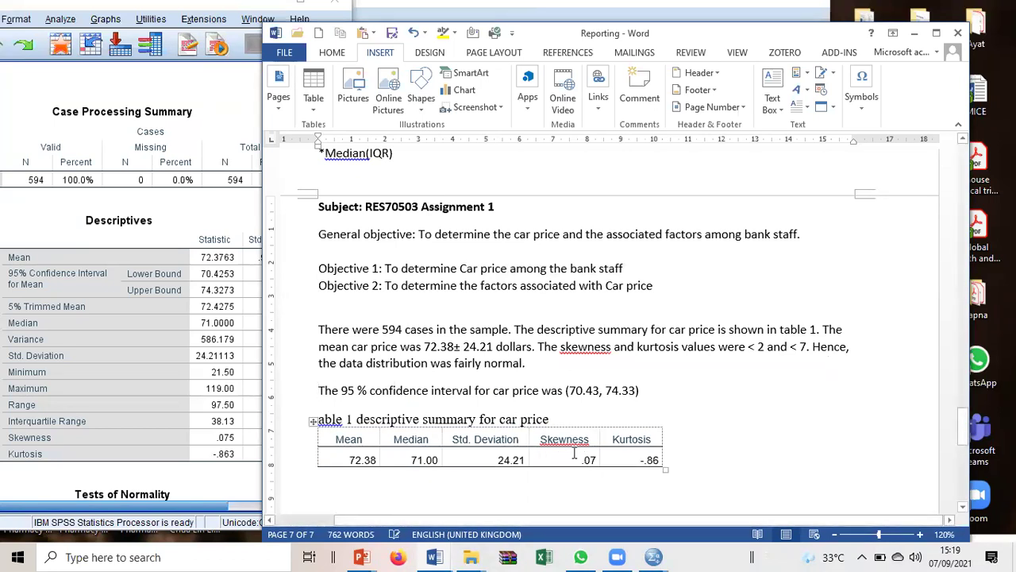
pyautogui.moveTo(574, 452); pyautogui.dragTo(642, 460)
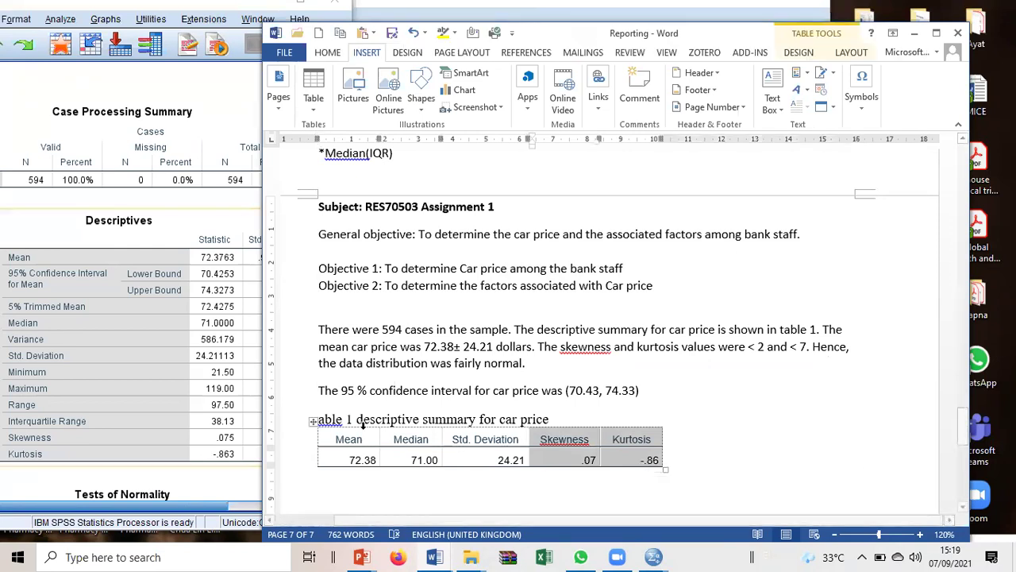
pyautogui.click(324, 421)
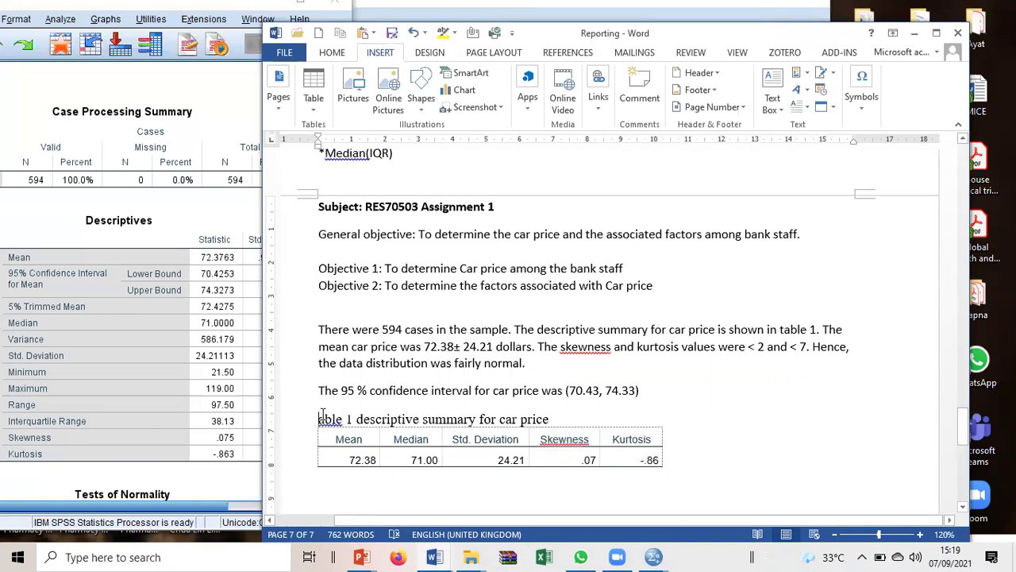
pyautogui.write('T')
# Add a paragraph below the summary table reading "To test the factors association with car price, ......"
pyautogui.click(476, 492)
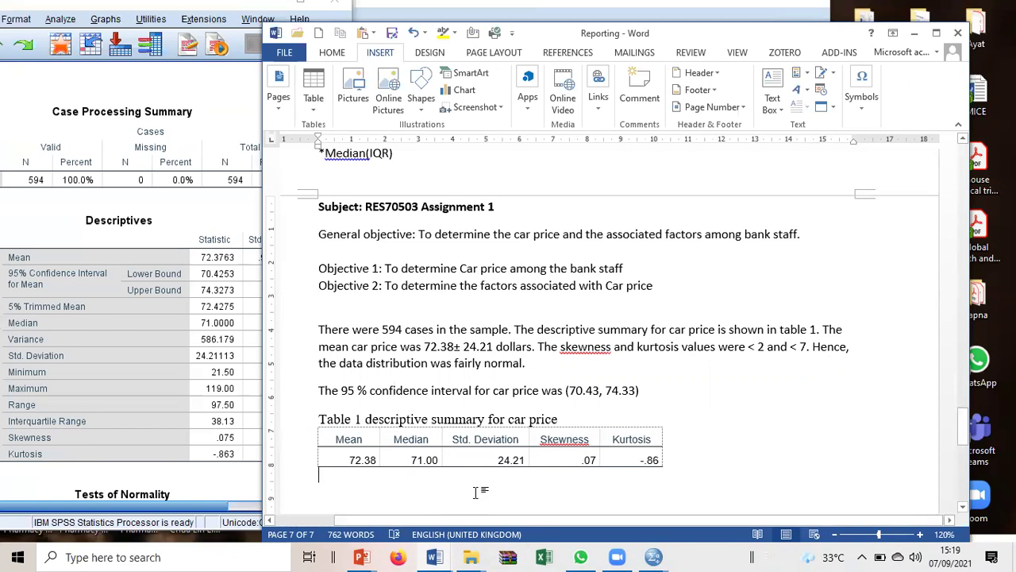
pyautogui.press('Return')
pyautogui.write('To test the fac')
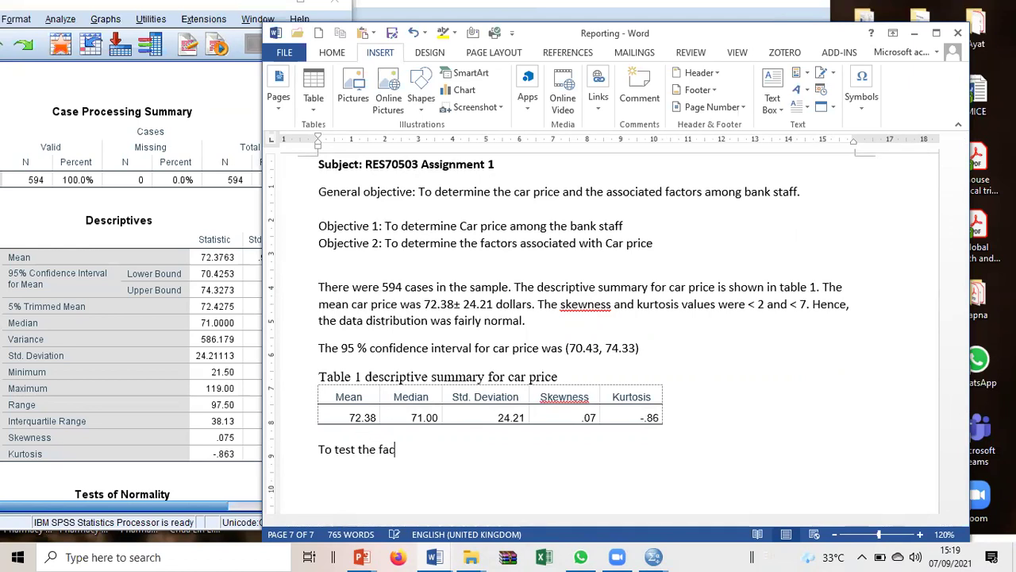
pyautogui.write('tors associat')
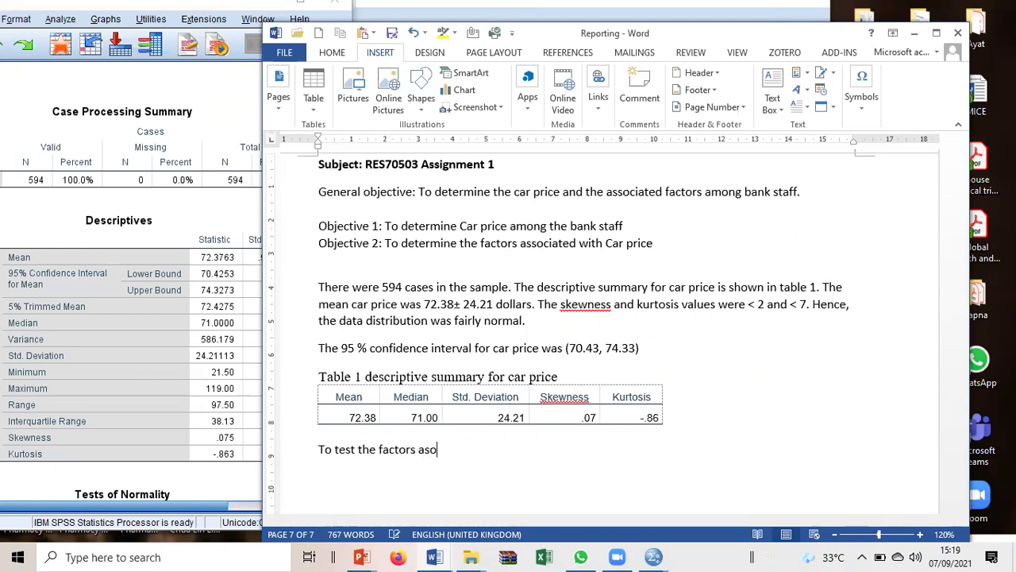
pyautogui.write('ion with car ')
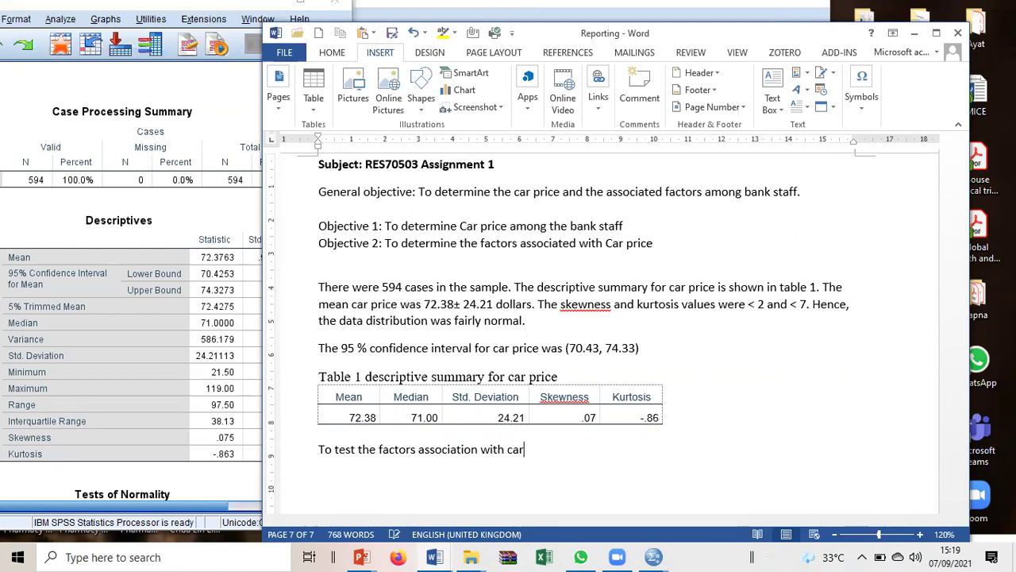
pyautogui.write('price, ......')
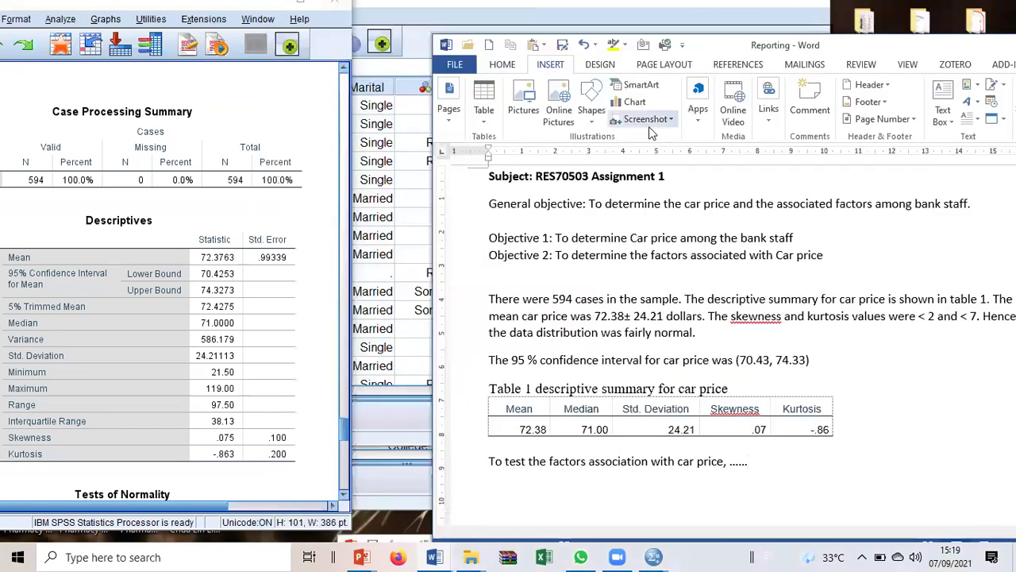
# Switch to the SPSS Data Editor with Customer data (2).sav, clearing the other dataset window away, and select the gender through empcat columns
pyautogui.click(384, 122)
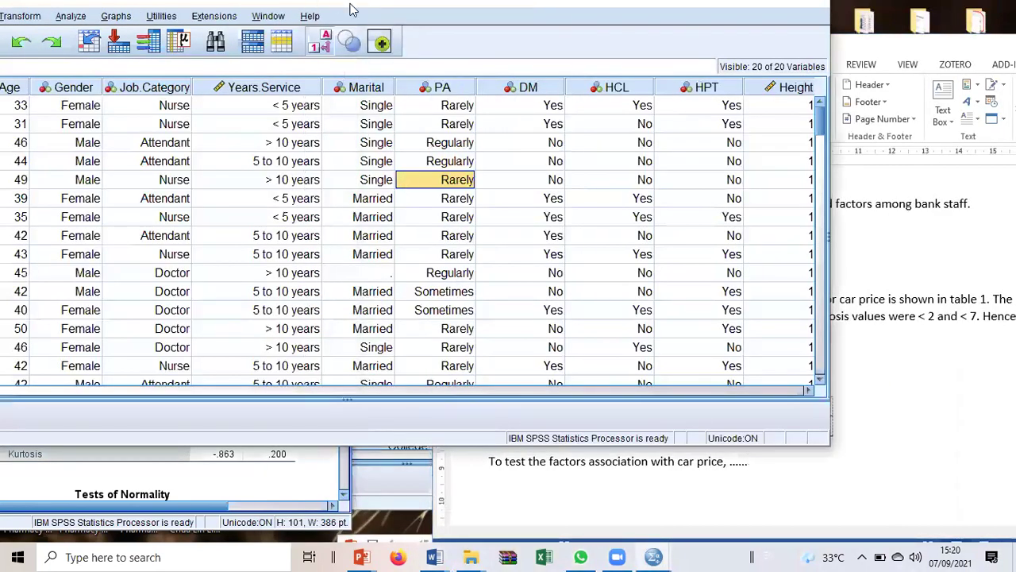
pyautogui.moveTo(352, 10); pyautogui.dragTo(353, 486)
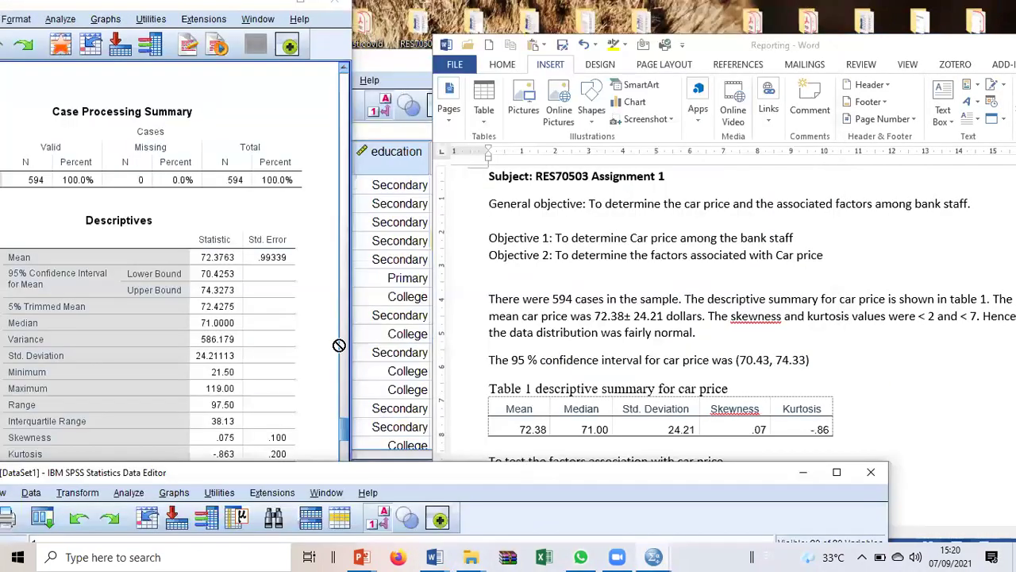
pyautogui.click(401, 245)
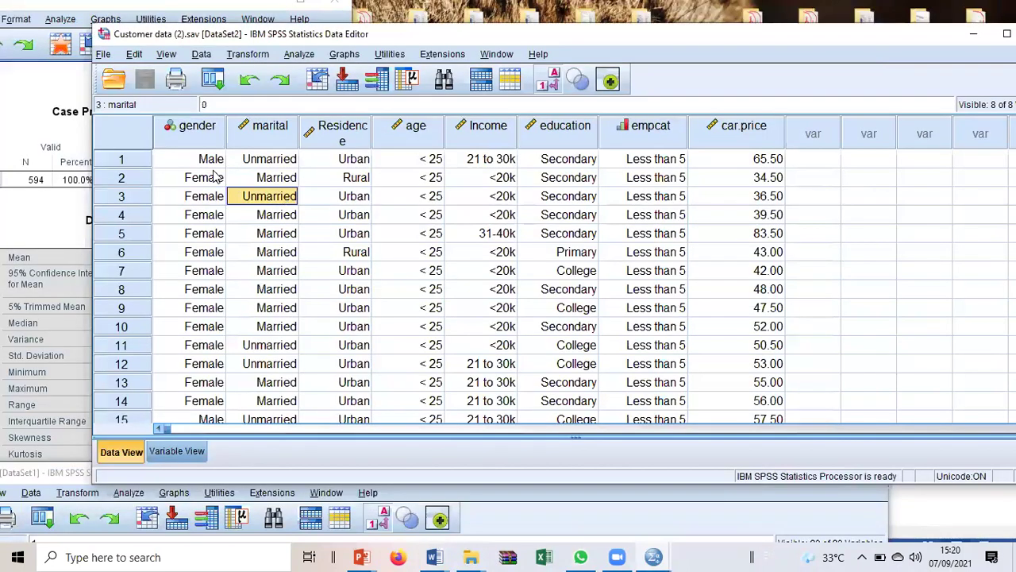
pyautogui.click(210, 176)
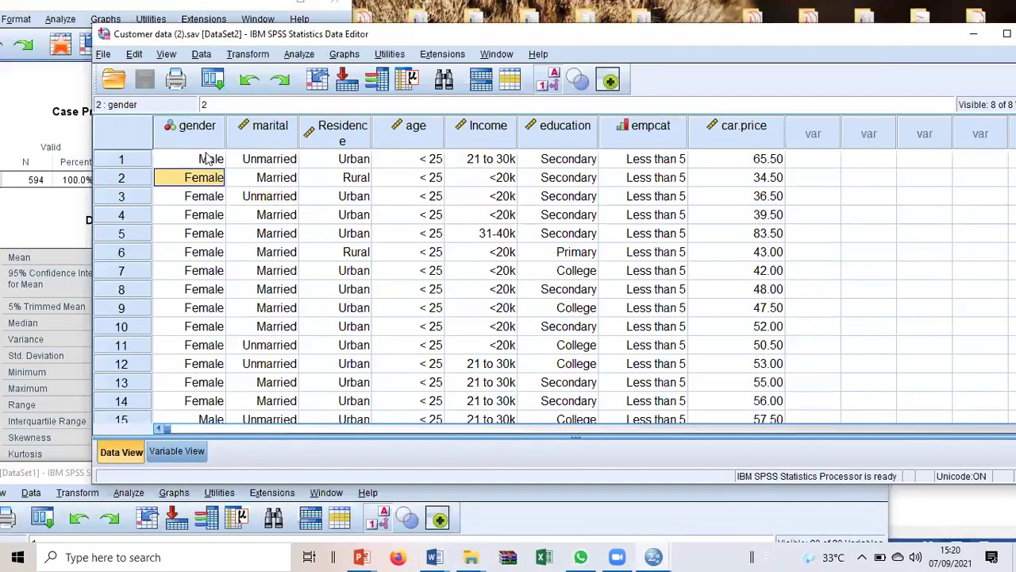
pyautogui.moveTo(224, 133); pyautogui.dragTo(631, 129)
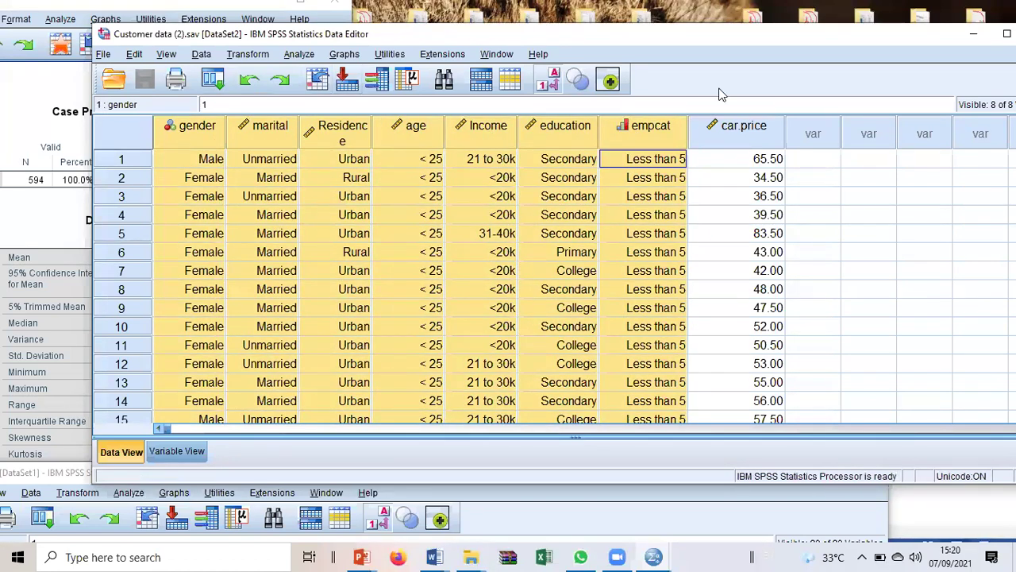
pyautogui.moveTo(789, 53); pyautogui.dragTo(709, 93)
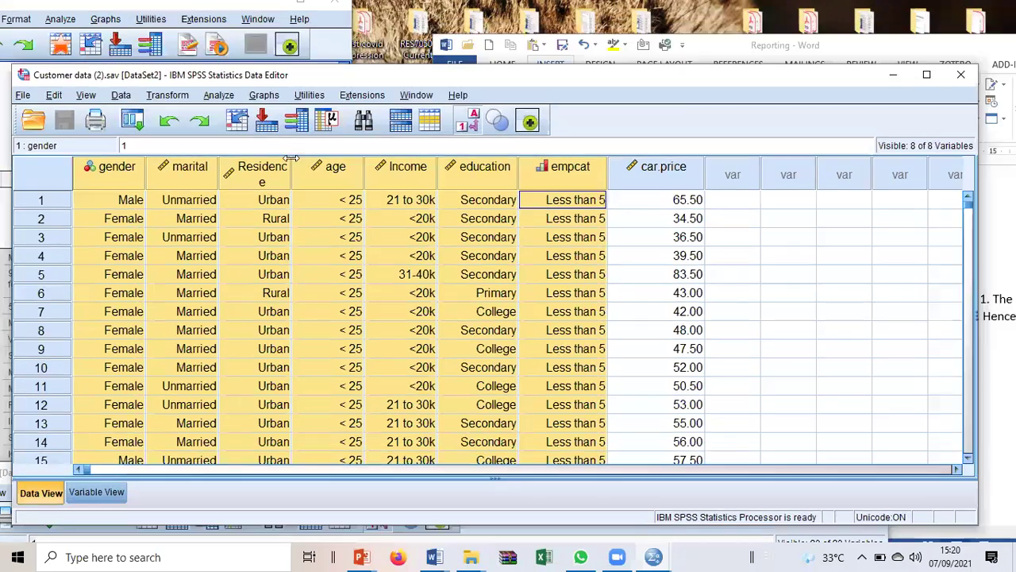
# In a Frequencies analysis, replace Care price with the seven variables from Gender through Years of employment
pyautogui.click(217, 95)
pyautogui.moveTo(226, 135)
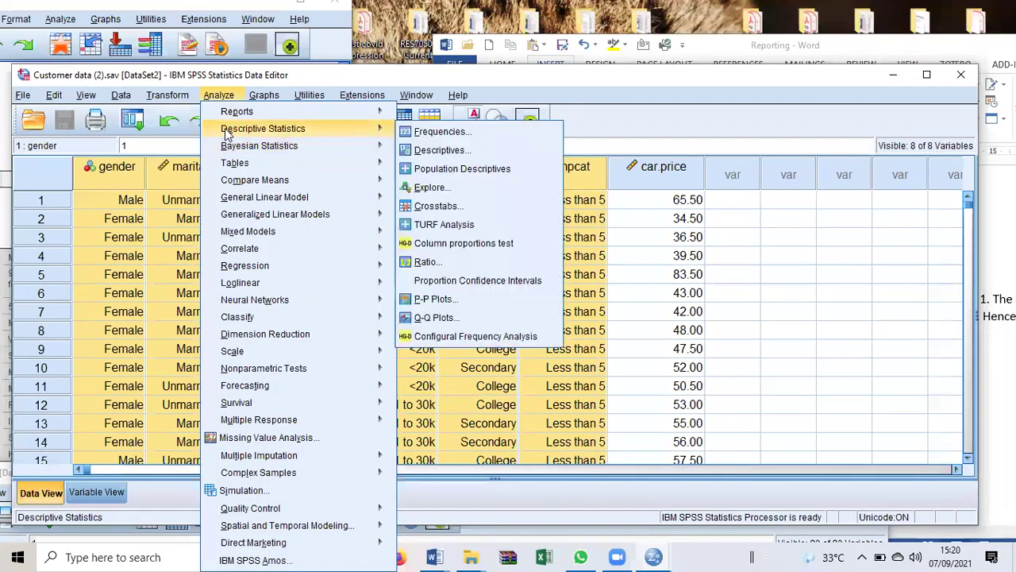
pyautogui.click(405, 132)
pyautogui.click(522, 111)
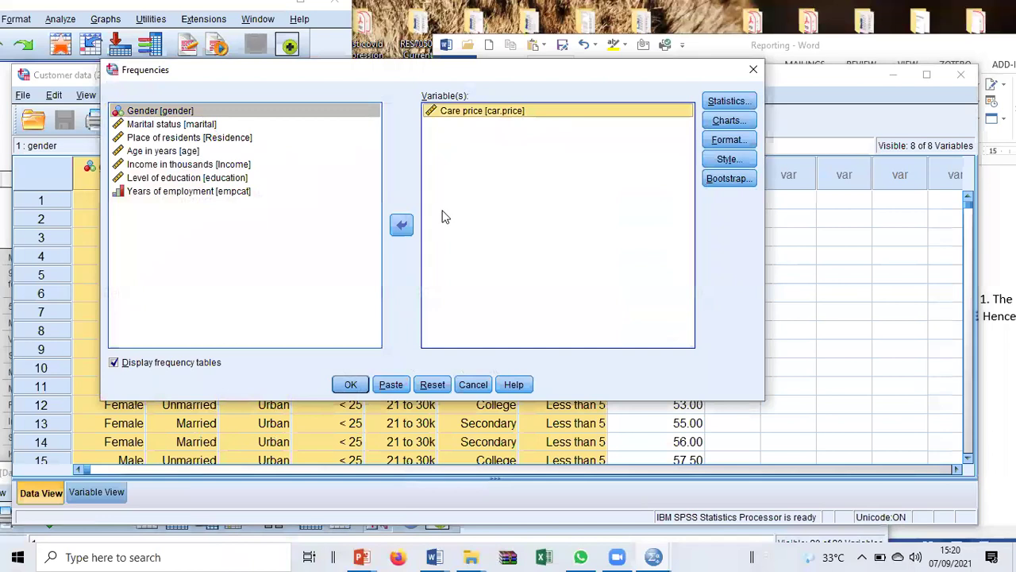
pyautogui.click(403, 226)
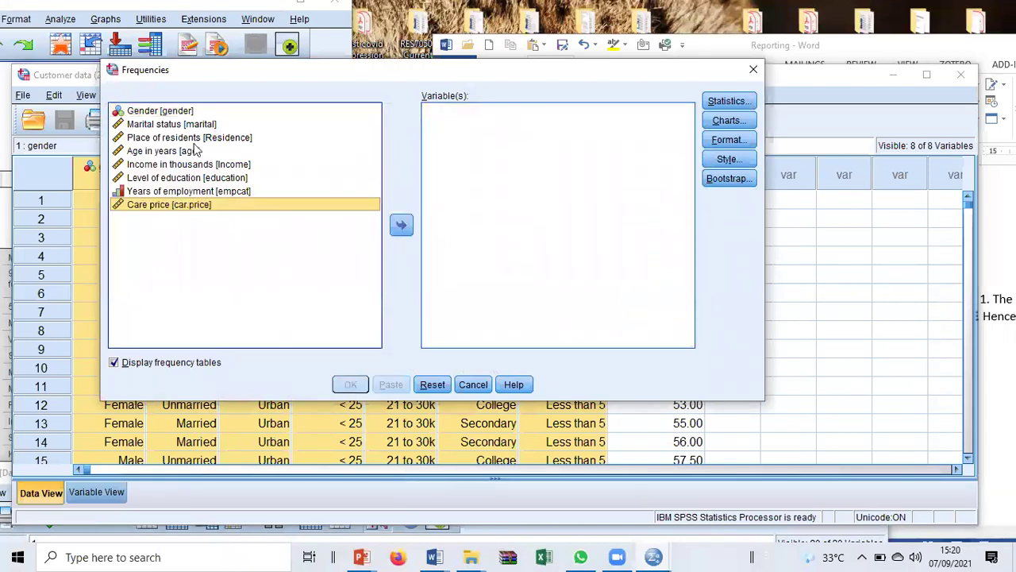
pyautogui.click(184, 112)
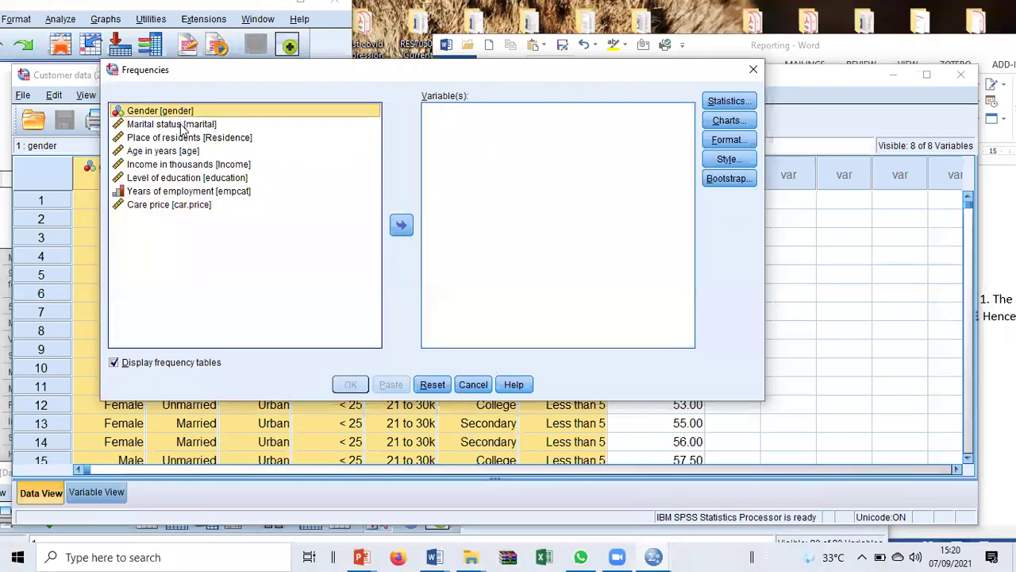
pyautogui.keyDown('shift'); pyautogui.click(195, 193); pyautogui.keyUp('shift')
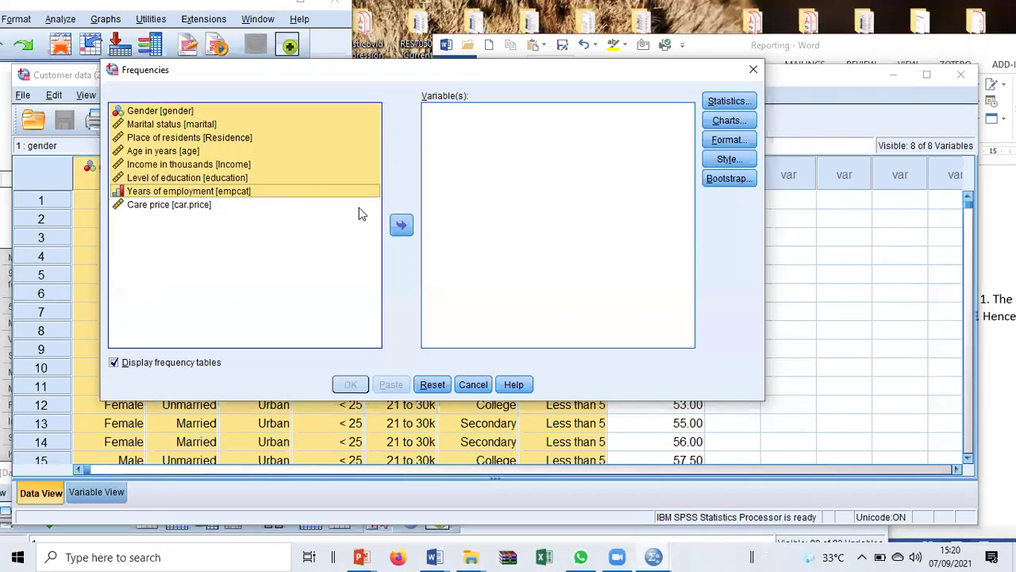
pyautogui.click(401, 225)
# Run Frequencies with the display of frequency tables turned off and bring its Statistics output into view
pyautogui.click(189, 364)
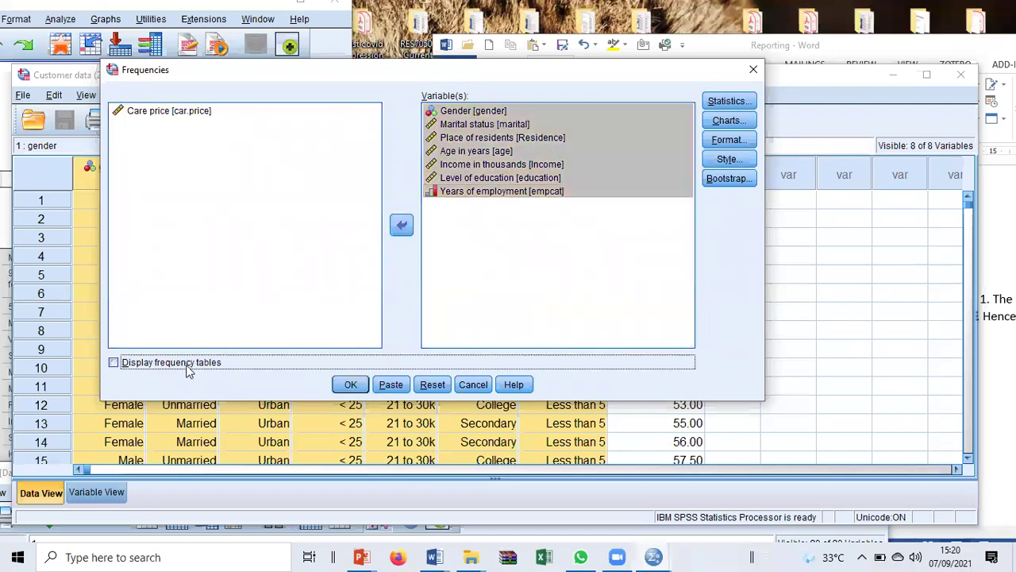
pyautogui.click(351, 385)
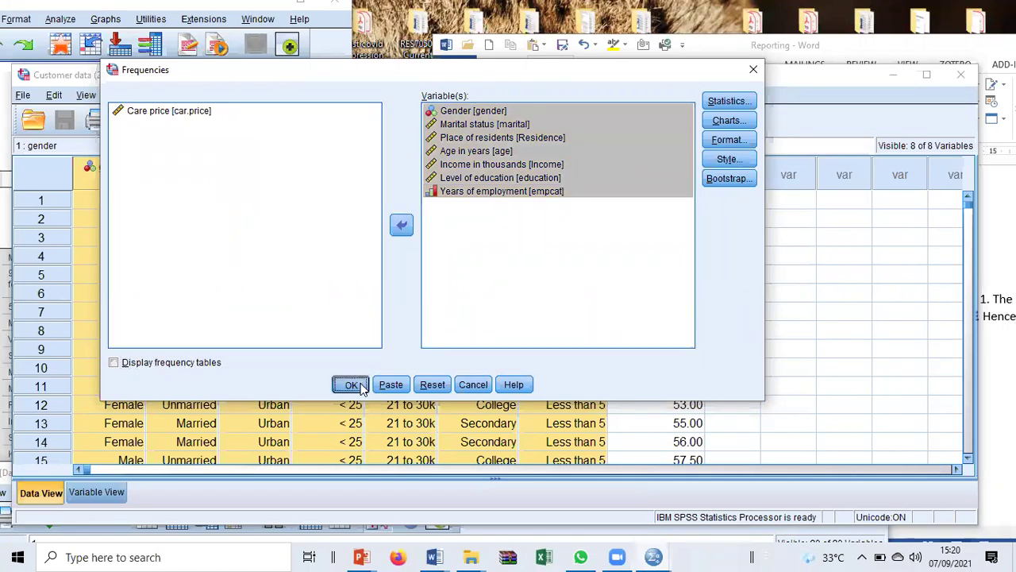
pyautogui.moveTo(181, 10); pyautogui.dragTo(604, 6)
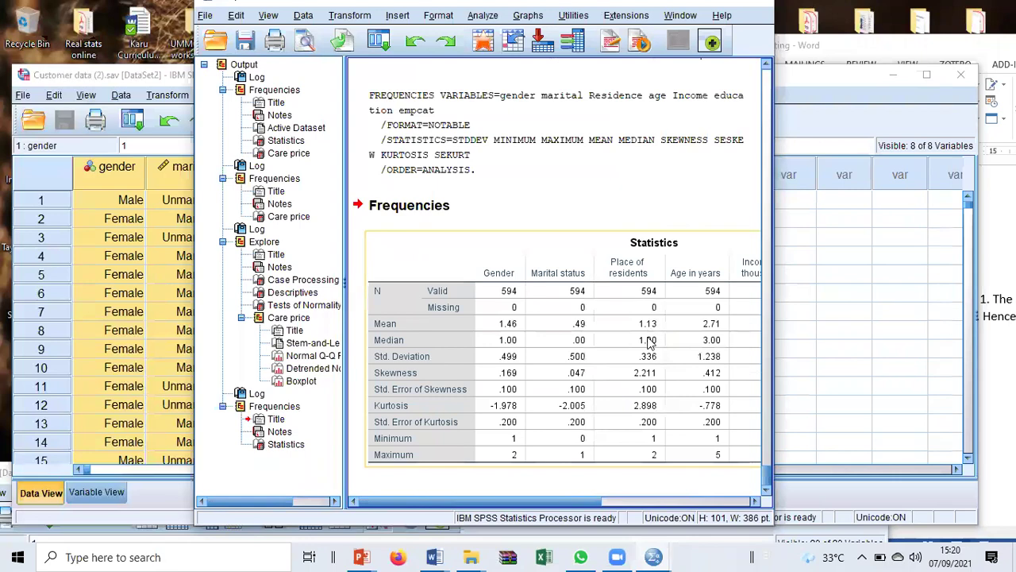
pyautogui.moveTo(423, 6); pyautogui.dragTo(270, 6)
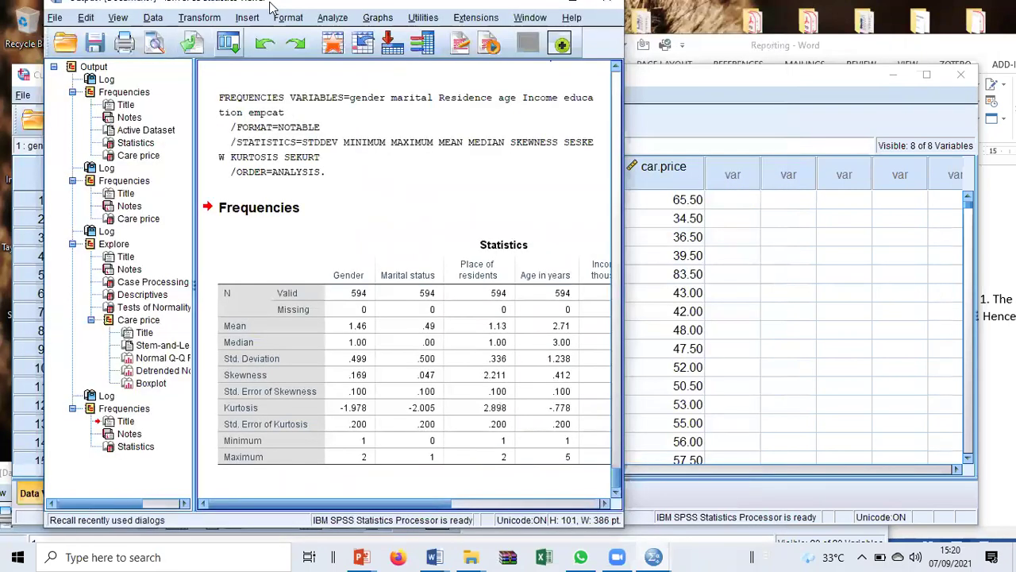
# Recall the Frequencies analysis, enable the display of frequency tables for the seven variables and run it again
pyautogui.click(229, 44)
pyautogui.click(271, 69)
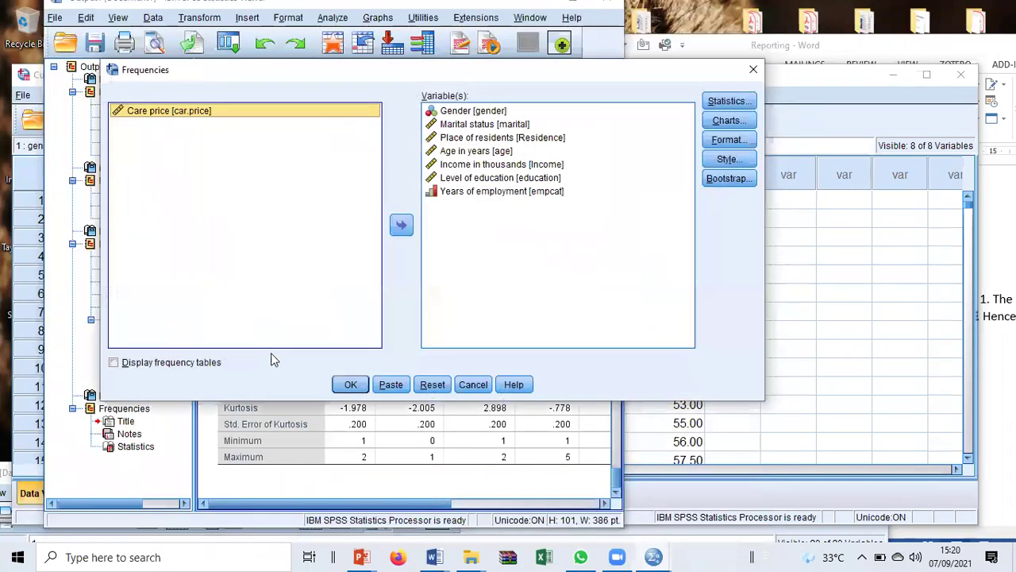
pyautogui.click(190, 364)
pyautogui.click(349, 384)
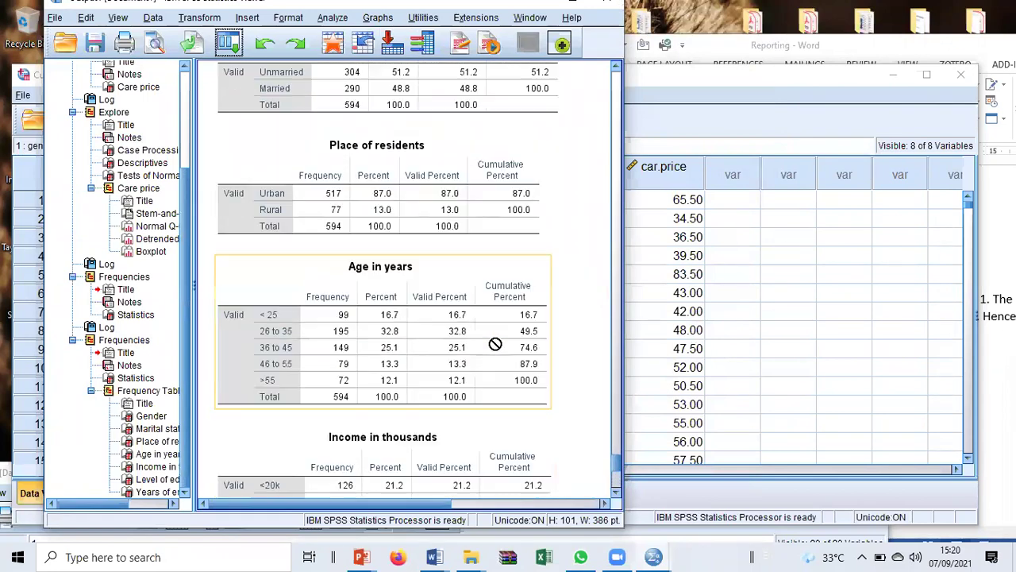
# Move the SPSS Data Editor window out of the way and switch to the Reporting document in Word at Table 3
pyautogui.scroll(5, 494, 344)
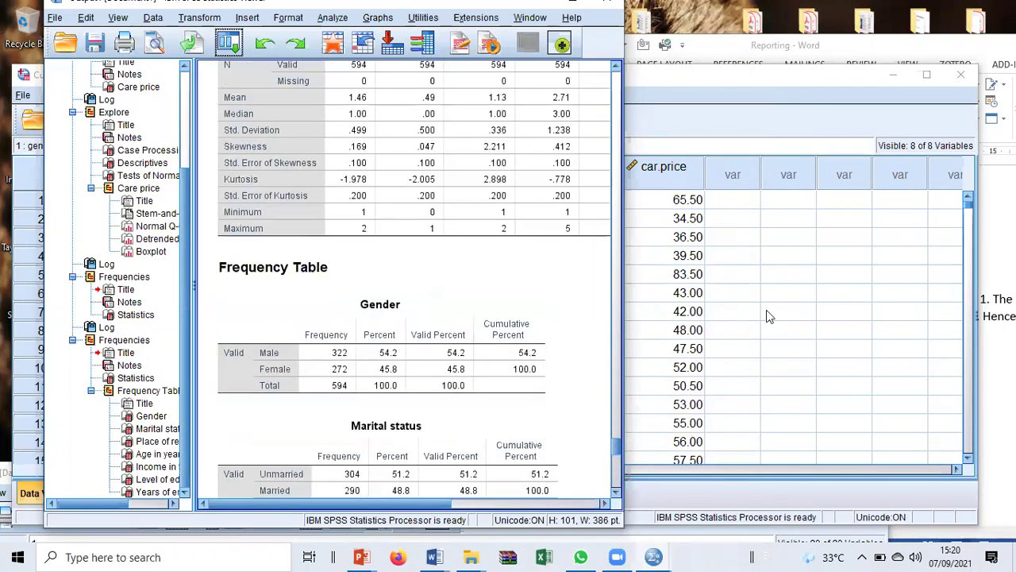
pyautogui.click(707, 81)
pyautogui.moveTo(722, 74); pyautogui.dragTo(894, 421)
pyautogui.click(893, 422)
pyautogui.moveTo(636, 44); pyautogui.dragTo(509, 4)
pyautogui.scroll(-5, 452, 320)
pyautogui.scroll(10, 449, 310)
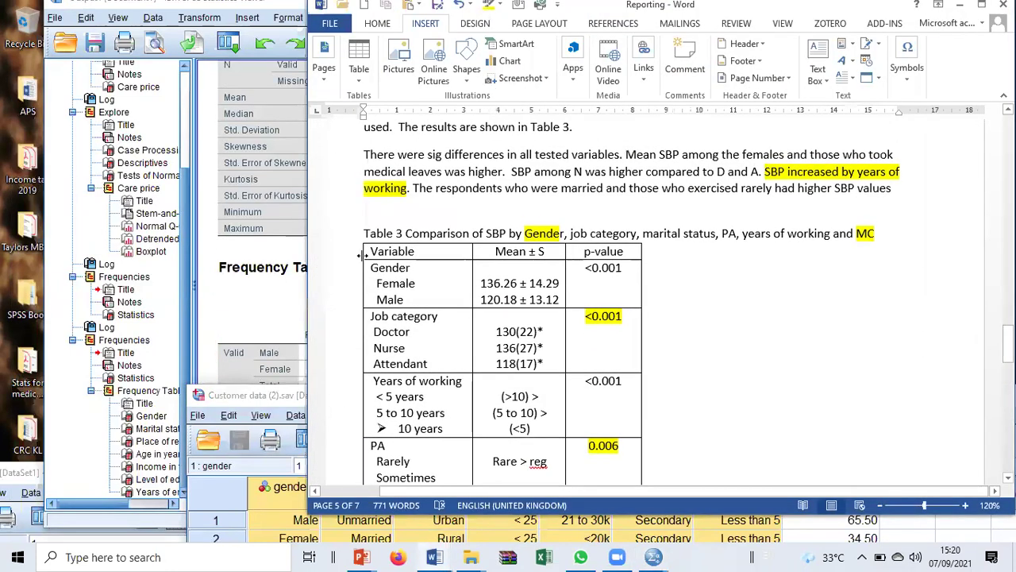
# Copy Table 3 with its caption and Median(IQR) footnote and paste it below the line "To test the factors association with car price"
pyautogui.moveTo(333, 239); pyautogui.dragTo(444, 157)
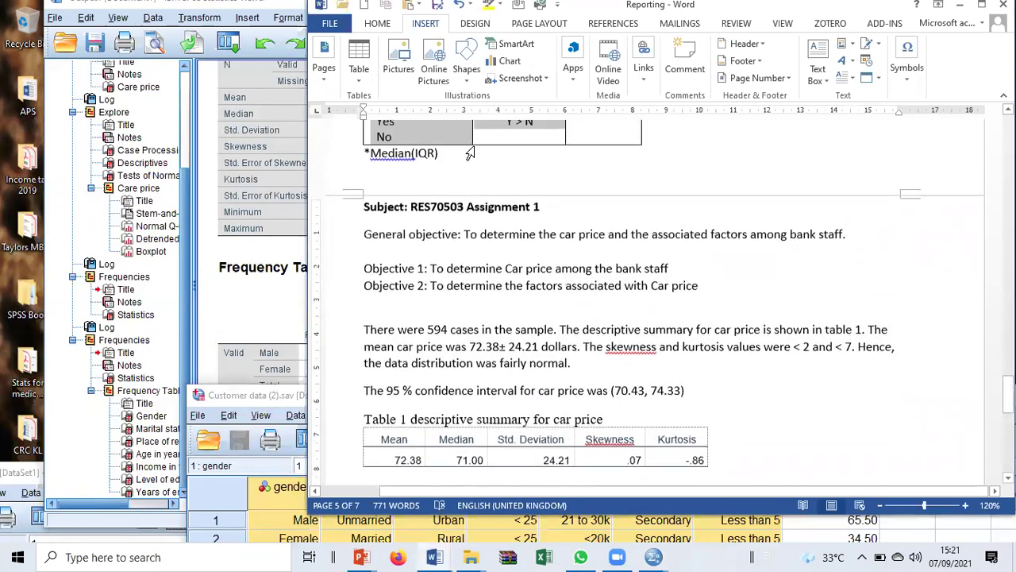
pyautogui.rightClick(409, 154)
pyautogui.click(442, 181)
pyautogui.scroll(-5, 421, 195)
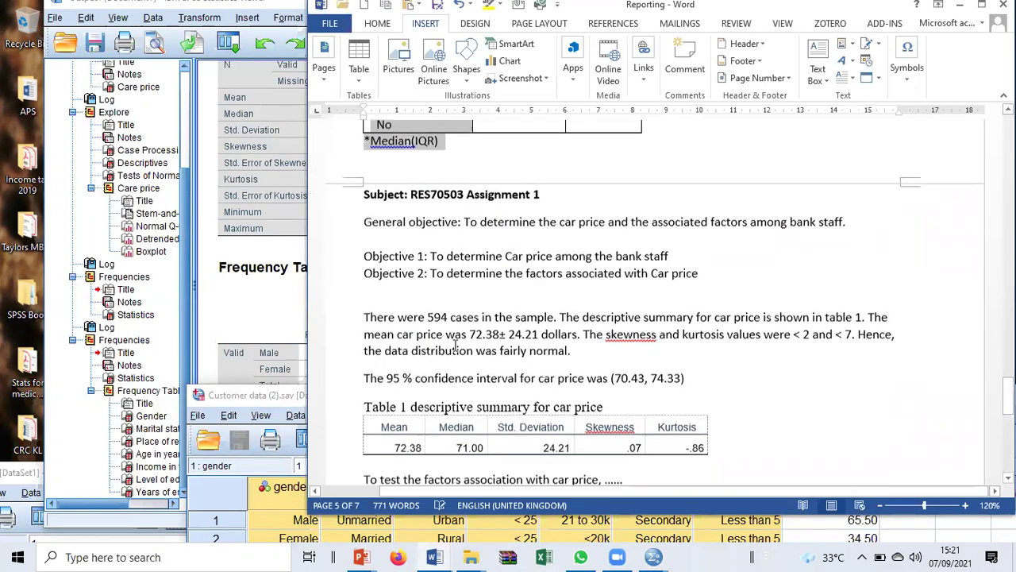
pyautogui.click(642, 174)
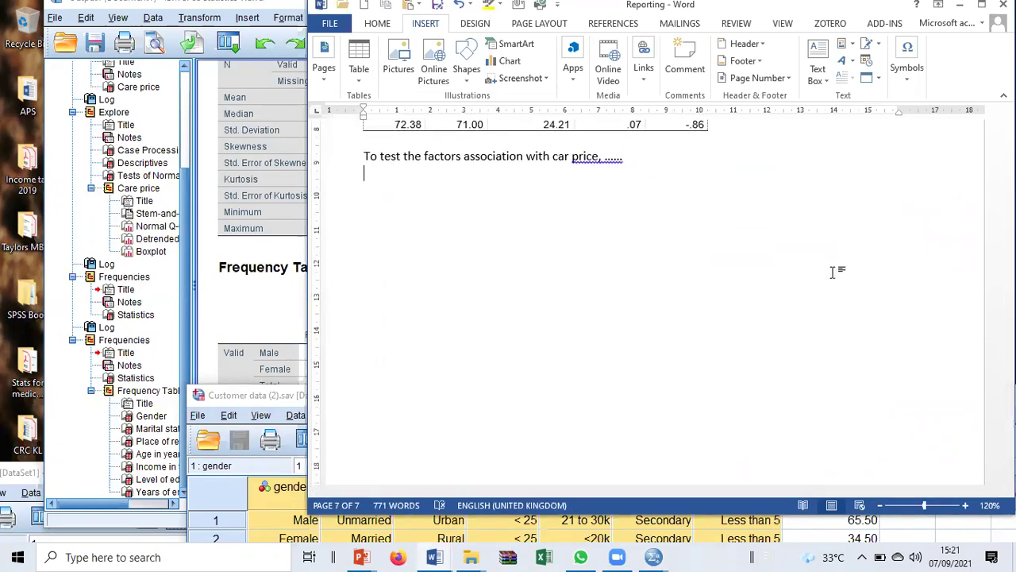
pyautogui.hotkey('ctrl', 'v')
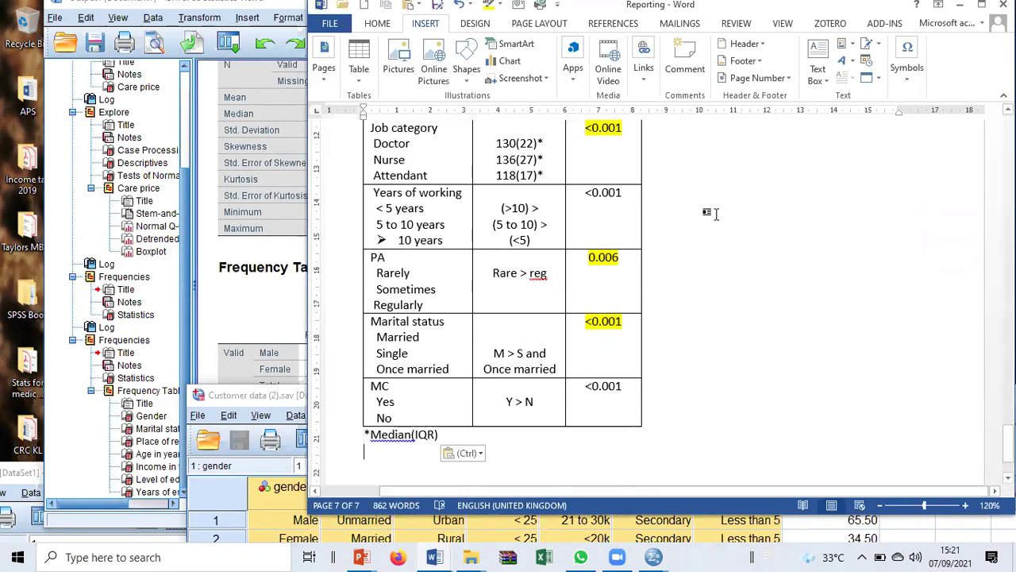
# Arrange the windows so the pasted Table 3 sits beside the SPSS output's Gender, Marital status and Place of residents frequency tables
pyautogui.press('Up')
pyautogui.press('Up')
pyautogui.scroll(3, 704, 206)
pyautogui.moveTo(754, 6); pyautogui.dragTo(988, 5)
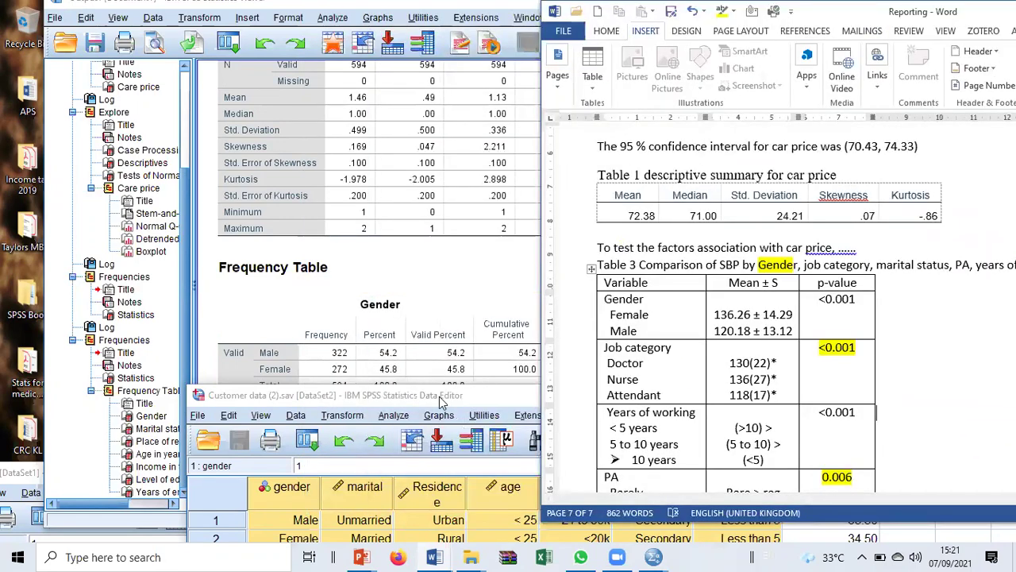
pyautogui.moveTo(439, 396); pyautogui.dragTo(385, 371)
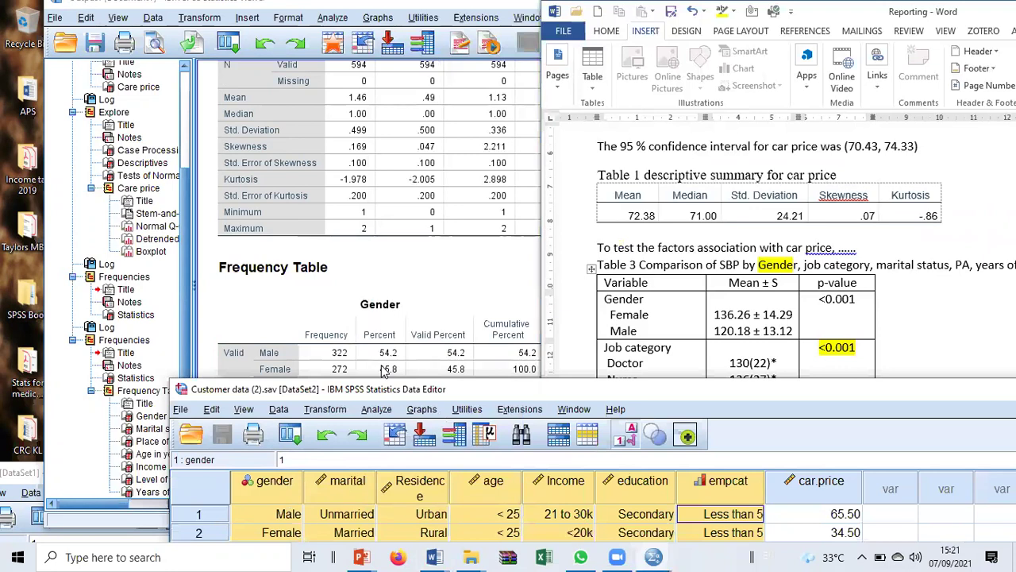
pyautogui.moveTo(384, 371); pyautogui.dragTo(319, 412)
pyautogui.click(613, 318)
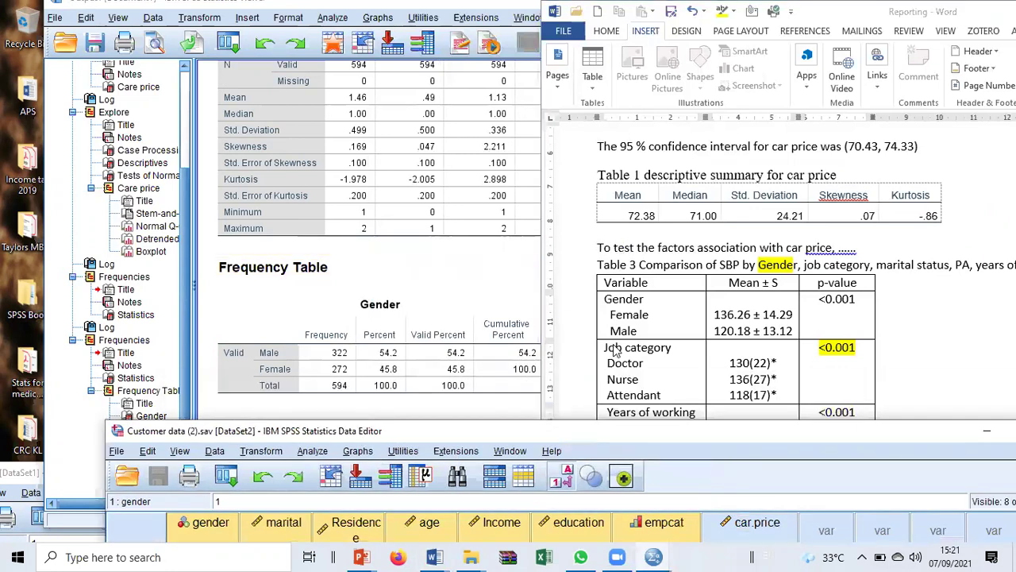
pyautogui.moveTo(857, 10); pyautogui.dragTo(707, 6)
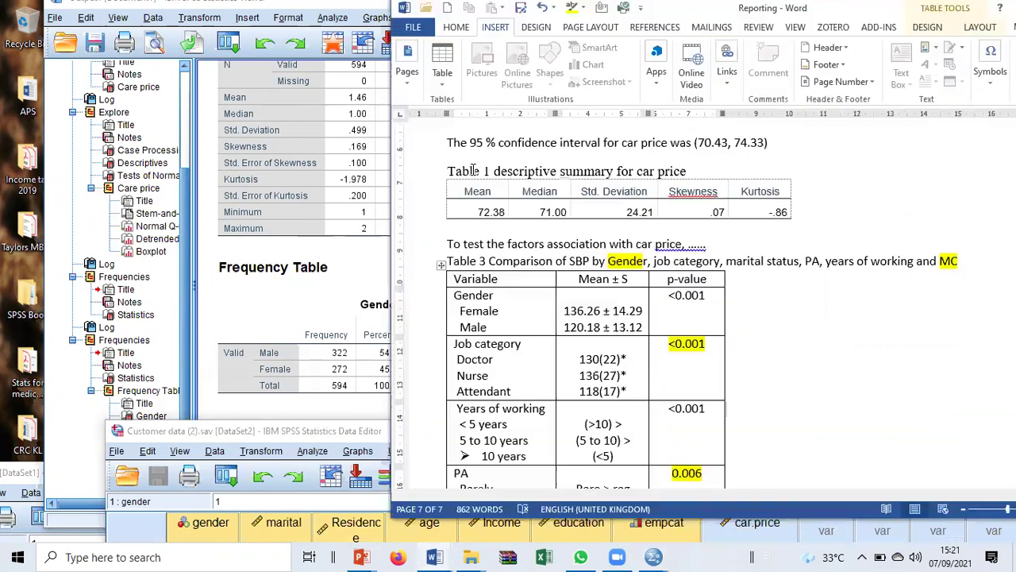
pyautogui.click(249, 431)
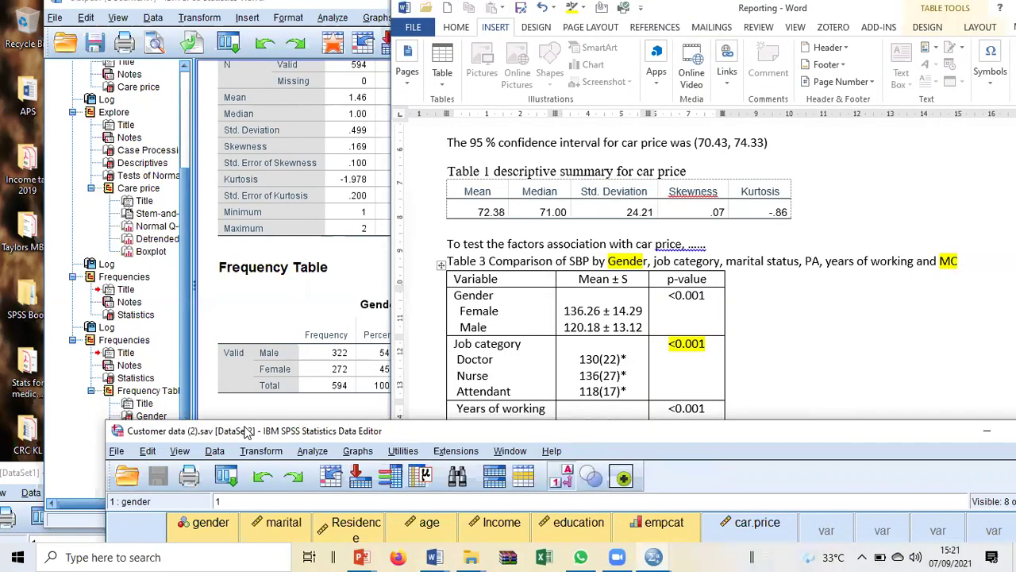
pyautogui.moveTo(248, 431); pyautogui.dragTo(185, 519)
pyautogui.scroll(-5, 318, 358)
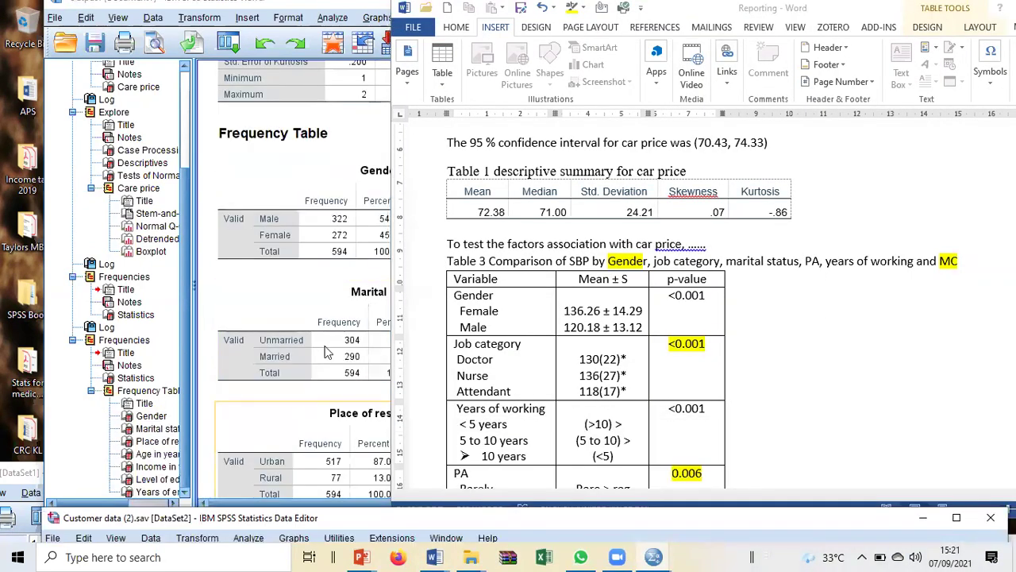
# In the pasted table, replace the Job category labels with Marital, Unmarried and Married, indenting the two categories
pyautogui.click(530, 304)
pyautogui.moveTo(526, 344); pyautogui.dragTo(453, 343)
pyautogui.write('Mat')
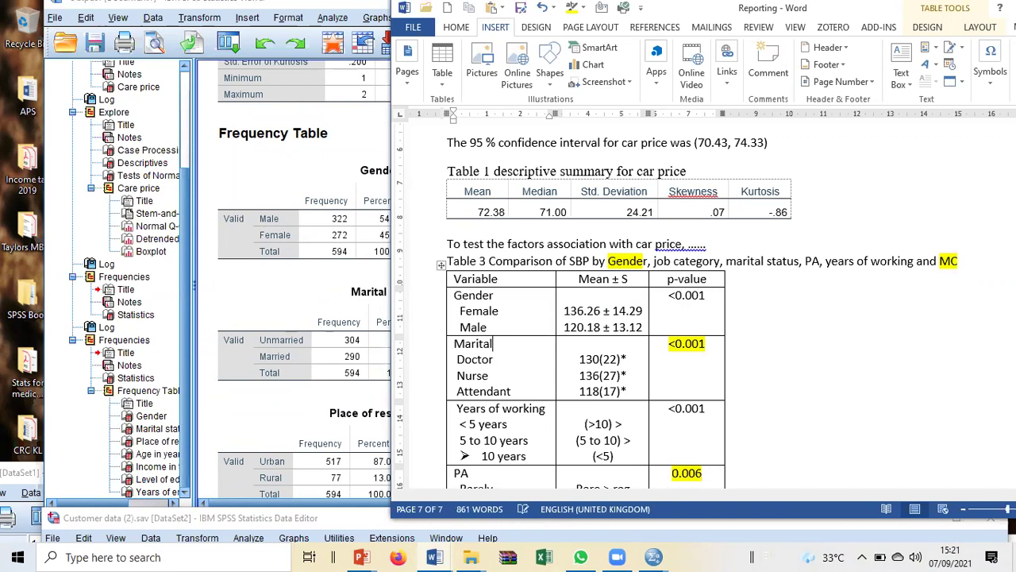
pyautogui.moveTo(495, 359); pyautogui.dragTo(457, 359)
pyautogui.write('Ummarried')
pyautogui.moveTo(525, 395); pyautogui.dragTo(436, 375)
pyautogui.write('Ma')
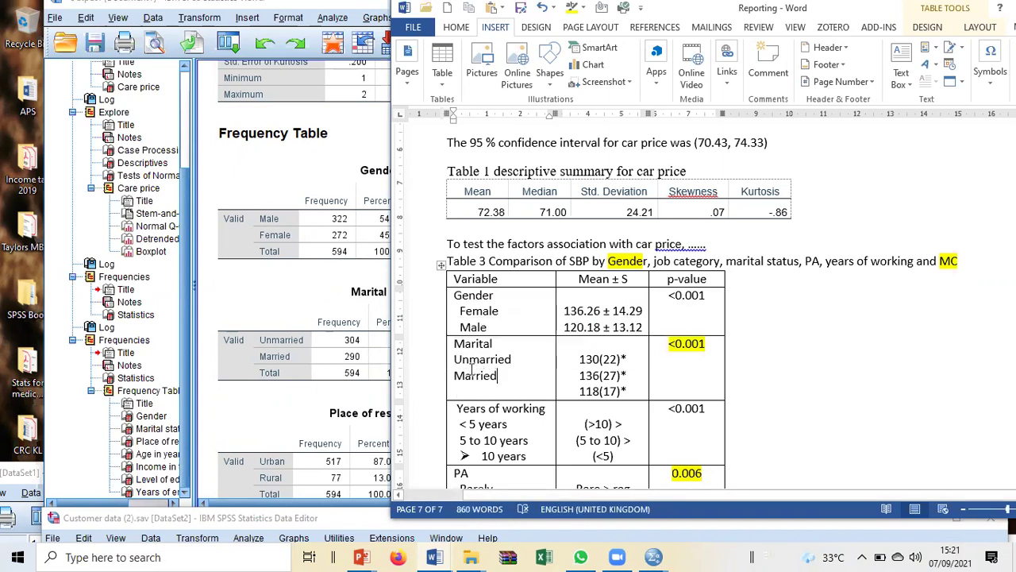
pyautogui.click(454, 359)
pyautogui.click(454, 376)
# Replace the Years of working labels in the pasted table with Residence and the categories U and R
pyautogui.scroll(-2, 556, 357)
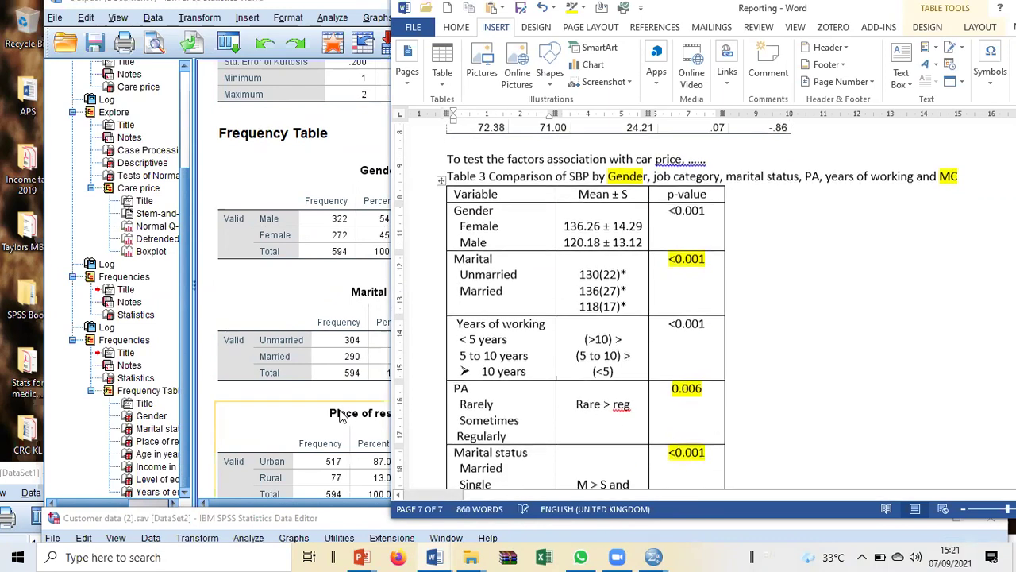
pyautogui.scroll(-5, 341, 417)
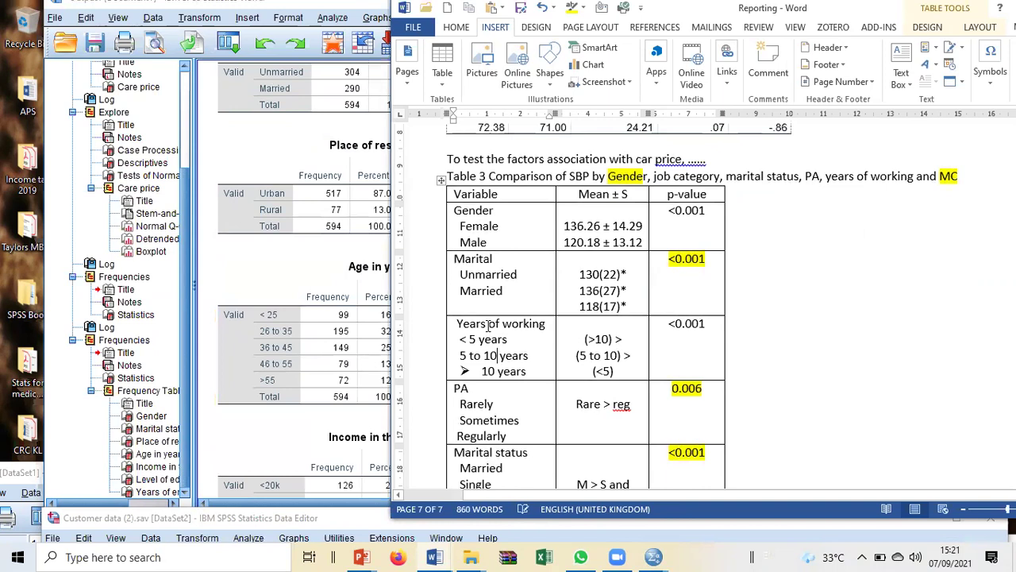
pyautogui.moveTo(573, 229); pyautogui.dragTo(604, 409)
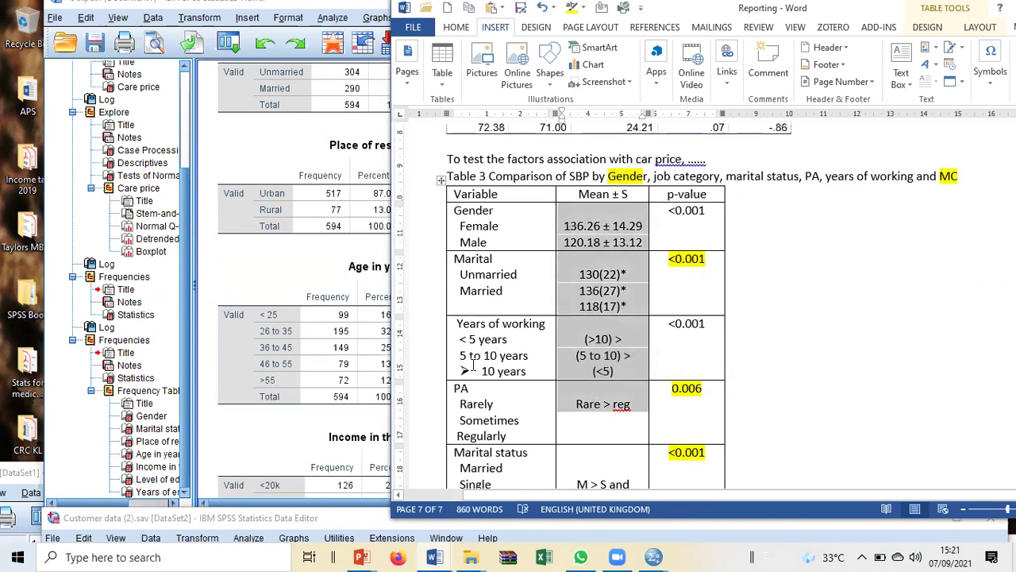
pyautogui.click(470, 309)
pyautogui.moveTo(457, 322); pyautogui.dragTo(525, 371)
pyautogui.write('Residence')
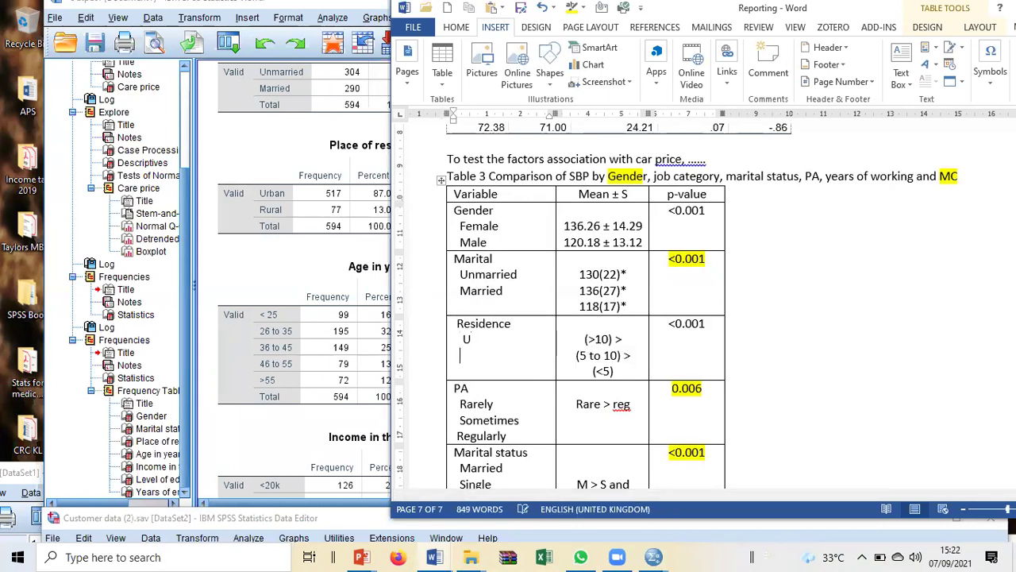
# Replace the PA labels in the pasted table with Age and two placeholder lines of "..."
pyautogui.click(302, 342)
pyautogui.scroll(-3, 556, 341)
pyautogui.click(695, 366)
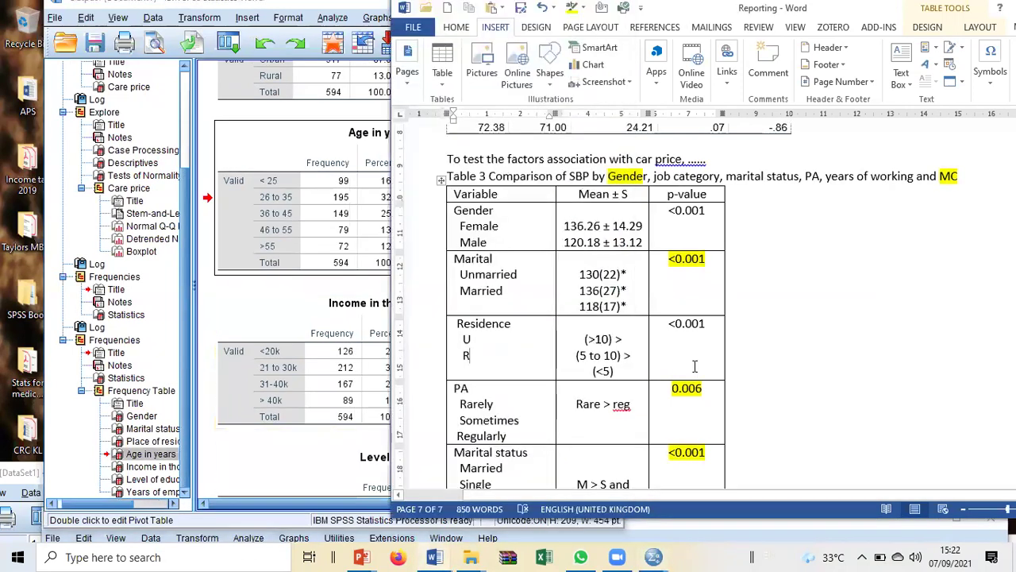
pyautogui.scroll(-5, 691, 432)
pyautogui.moveTo(530, 269); pyautogui.dragTo(451, 217)
pyautogui.write('Age')
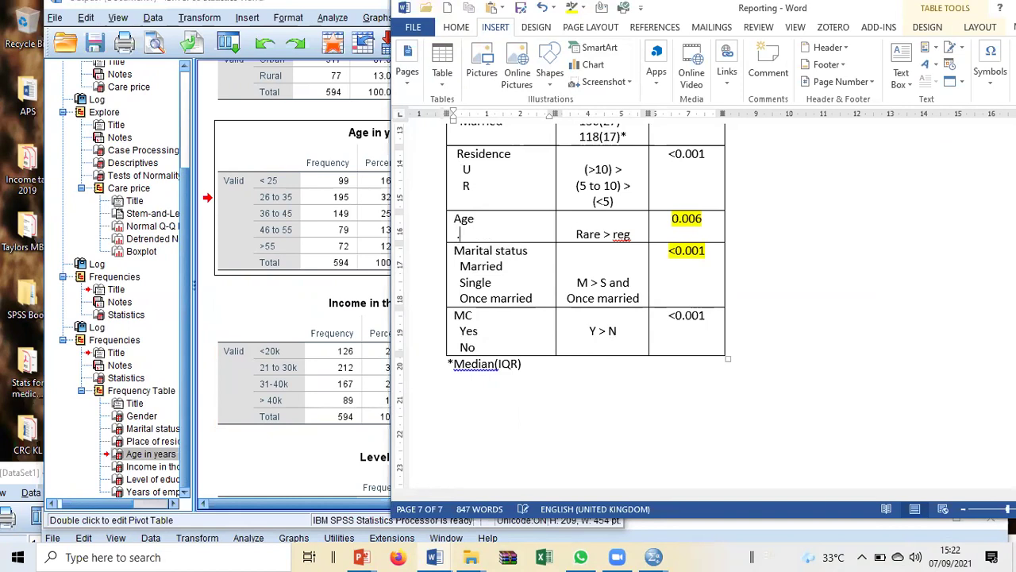
pyautogui.press('Return')
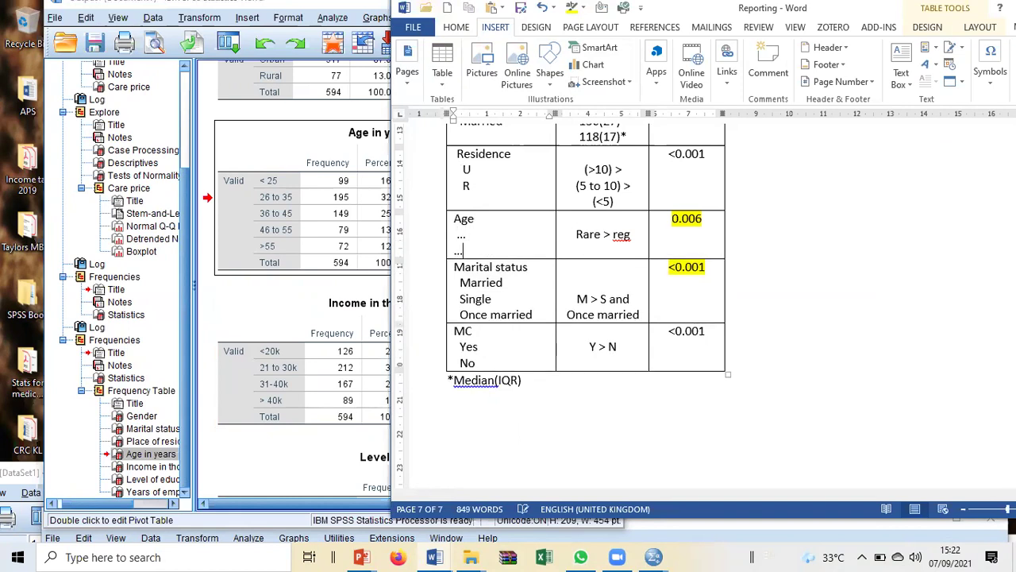
# Check the remaining SPSS frequency tables and replace the MC labels with Income and placeholder lines ".." and "..."
pyautogui.click(341, 284)
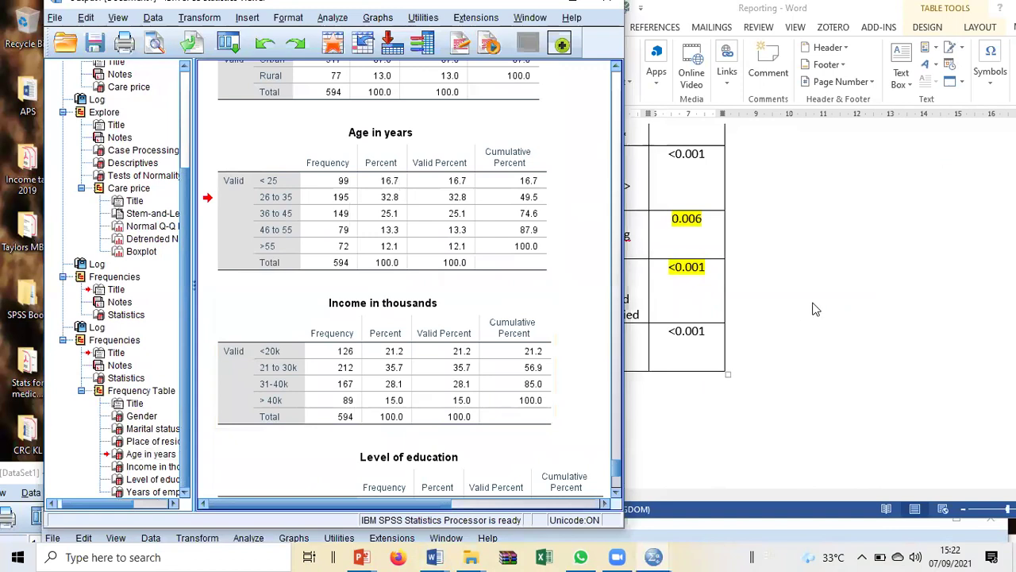
pyautogui.click(356, 320)
pyautogui.scroll(-5, 365, 321)
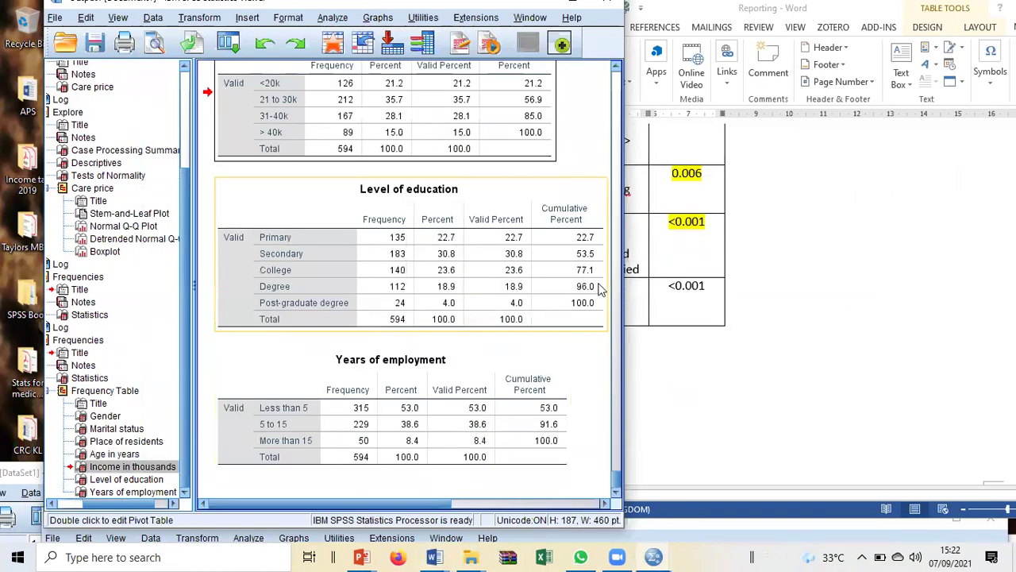
pyautogui.click(686, 269)
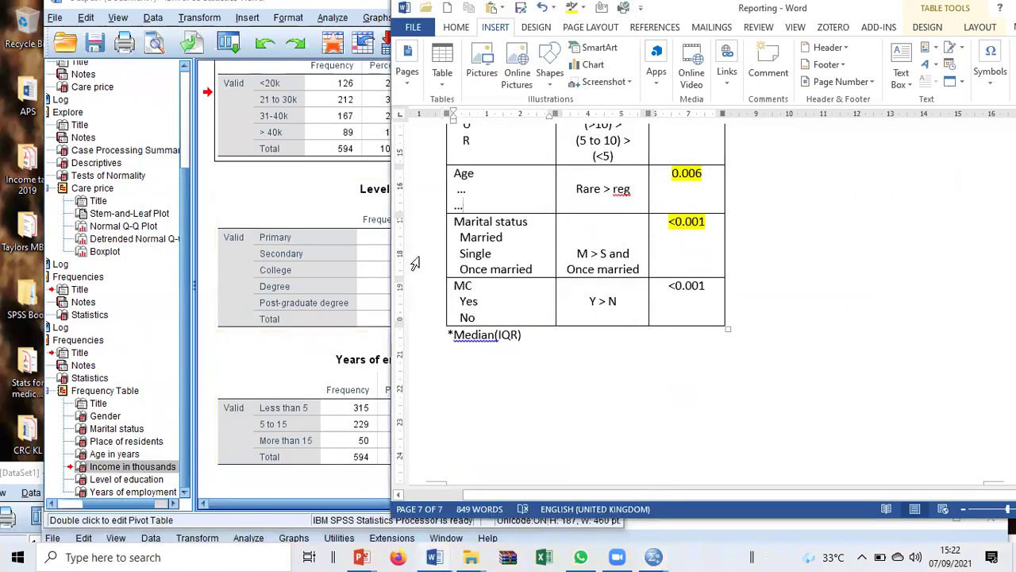
pyautogui.click(449, 290)
pyautogui.write('Income')
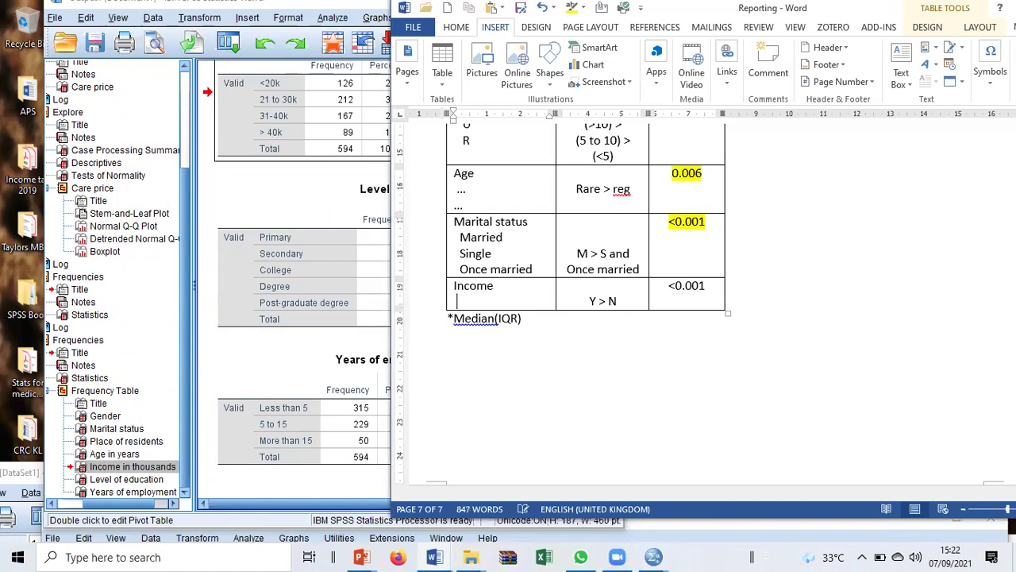
pyautogui.write('..')
pyautogui.press('Return')
pyautogui.write('...')
# Insert two blank rows above the old Marital status row in the pasted table
pyautogui.moveTo(436, 231); pyautogui.dragTo(500, 312)
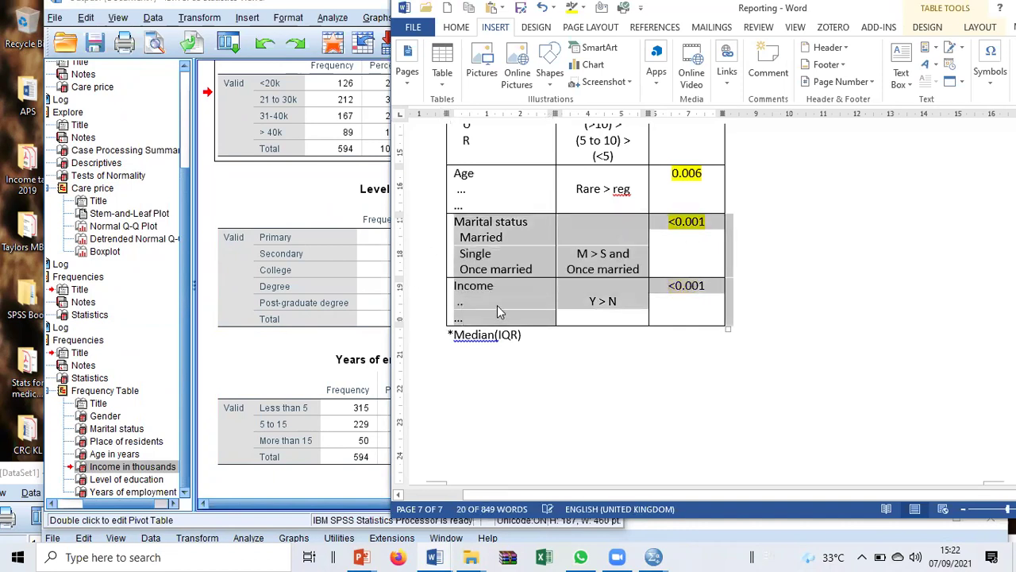
pyautogui.rightClick(497, 305)
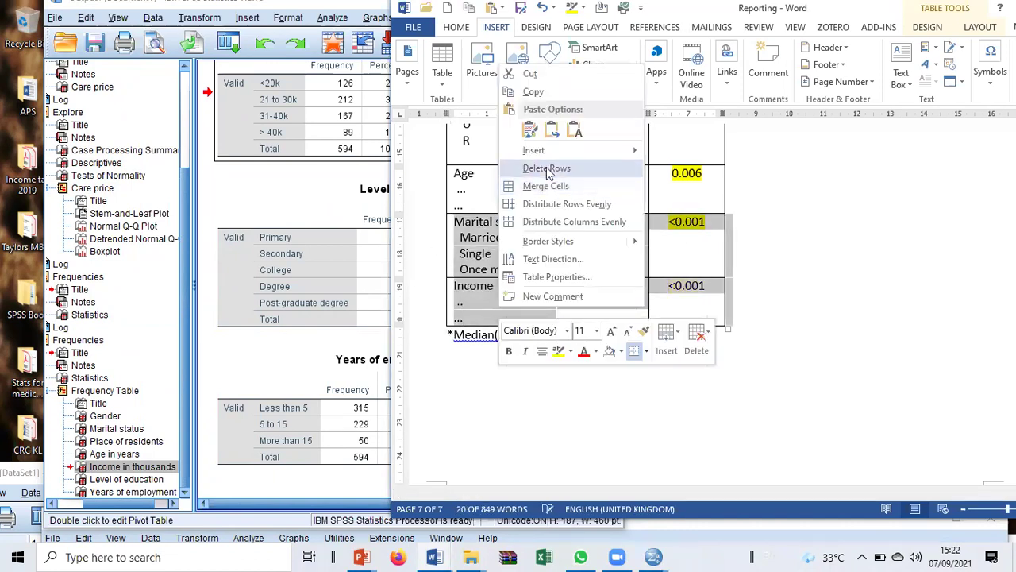
pyautogui.moveTo(548, 150)
pyautogui.click(704, 188)
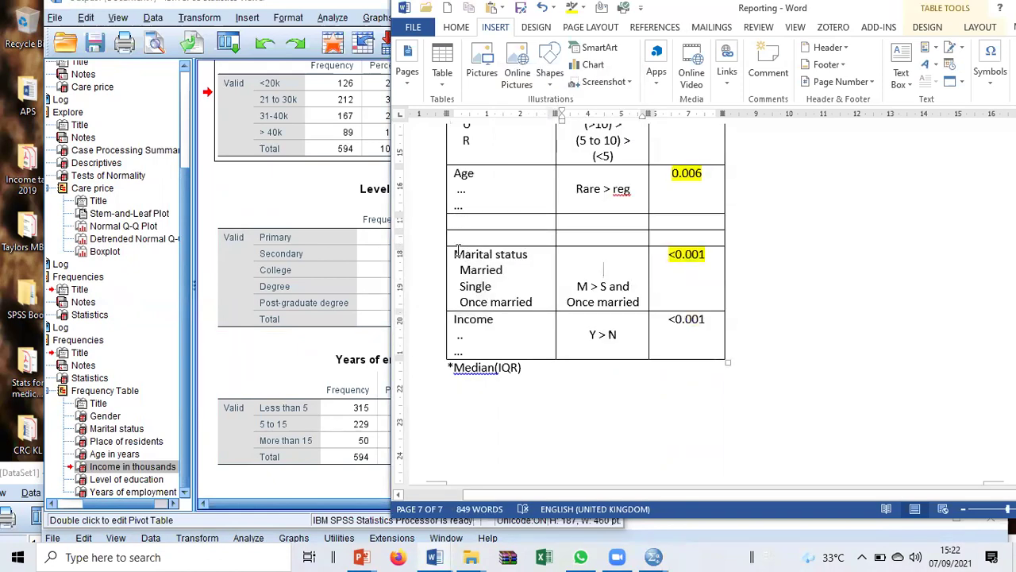
# Replace the old Marital status labels below the blank rows with Education and a placeholder line "...."
pyautogui.moveTo(455, 254); pyautogui.dragTo(538, 304)
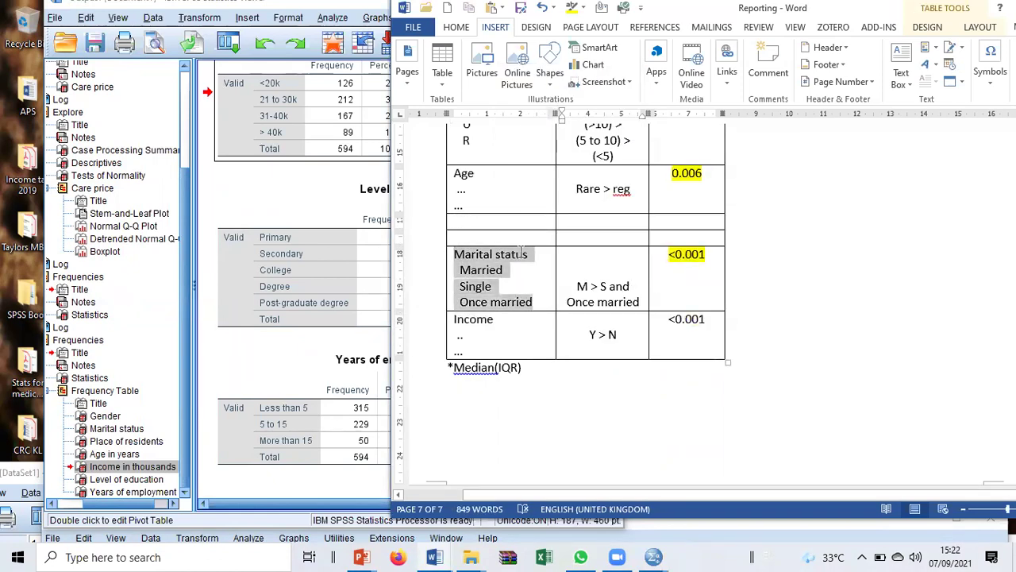
pyautogui.write('Education')
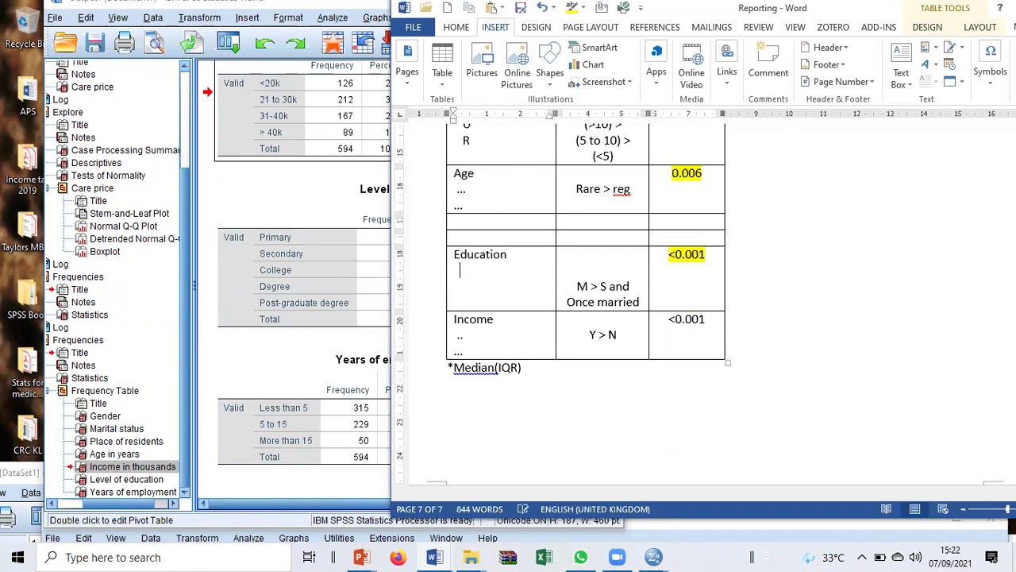
pyautogui.click(381, 354)
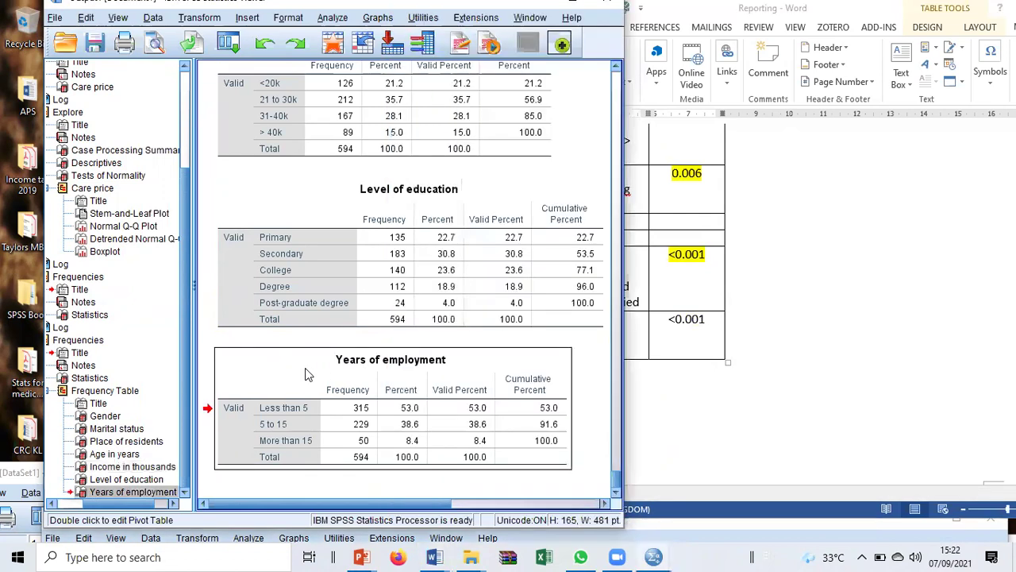
pyautogui.click(732, 416)
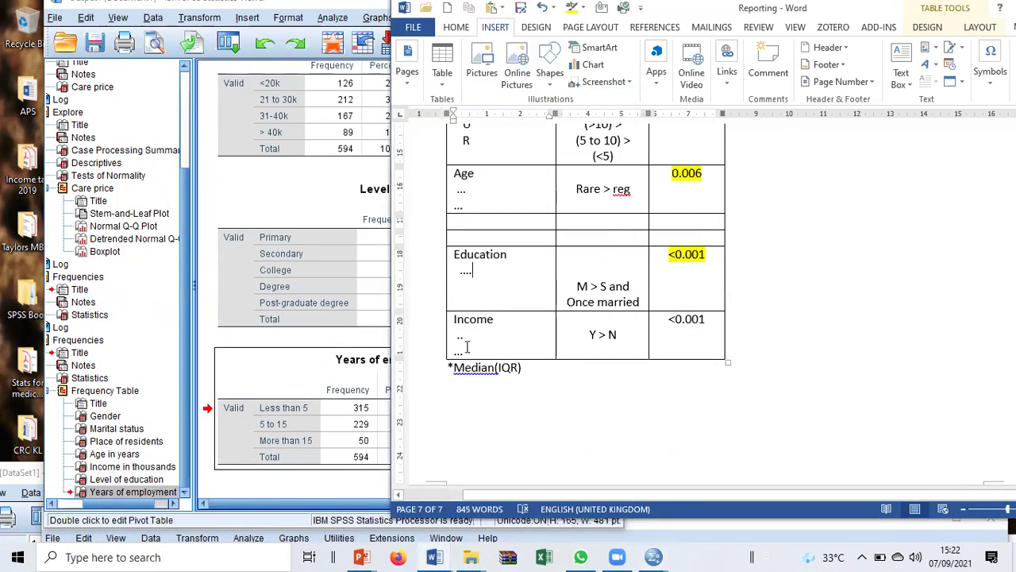
# Insert a blank row below the Income row at the end of the comparison table
pyautogui.keyDown('shift'); pyautogui.click(691, 344); pyautogui.keyUp('shift')
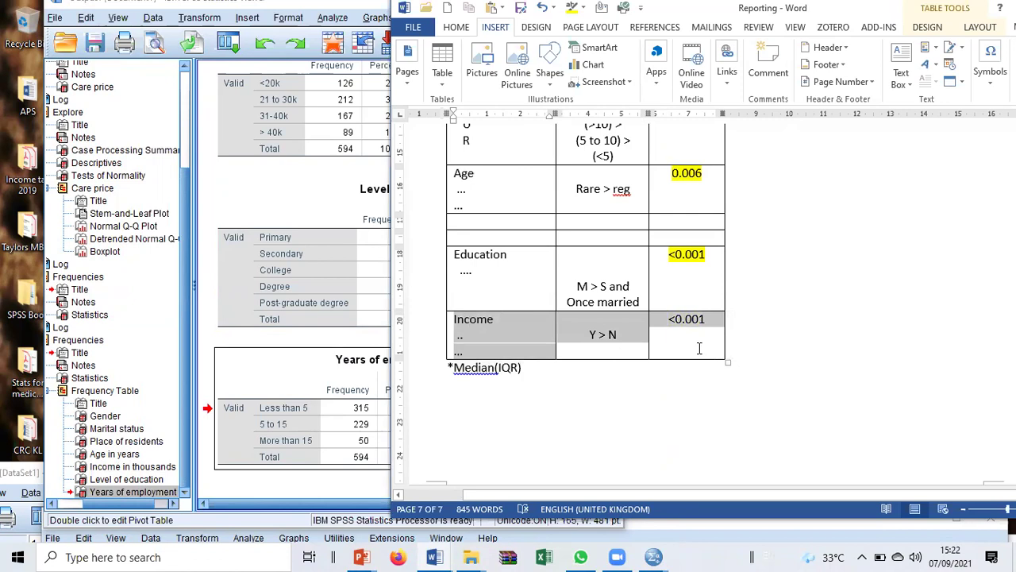
pyautogui.rightClick(528, 329)
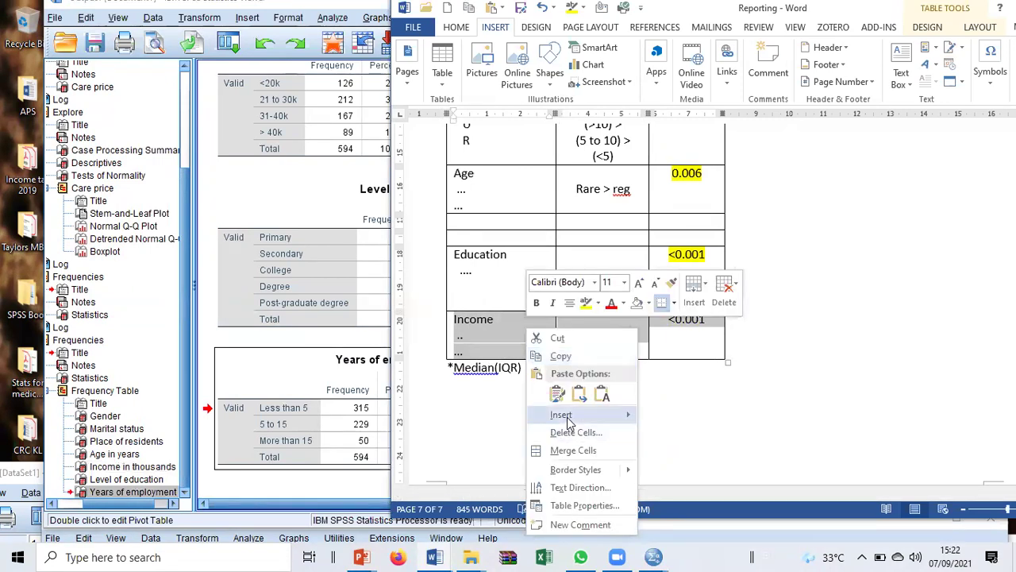
pyautogui.moveTo(568, 416)
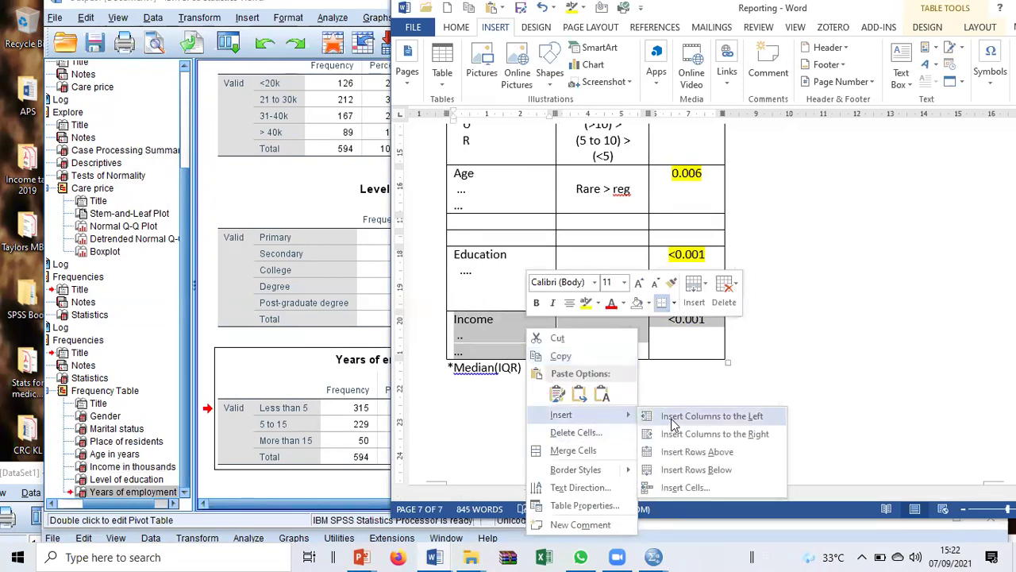
pyautogui.click(682, 469)
# Label the new last row Employment with a placeholder line "....." beneath it, correcting the spelling of the label
pyautogui.click(471, 374)
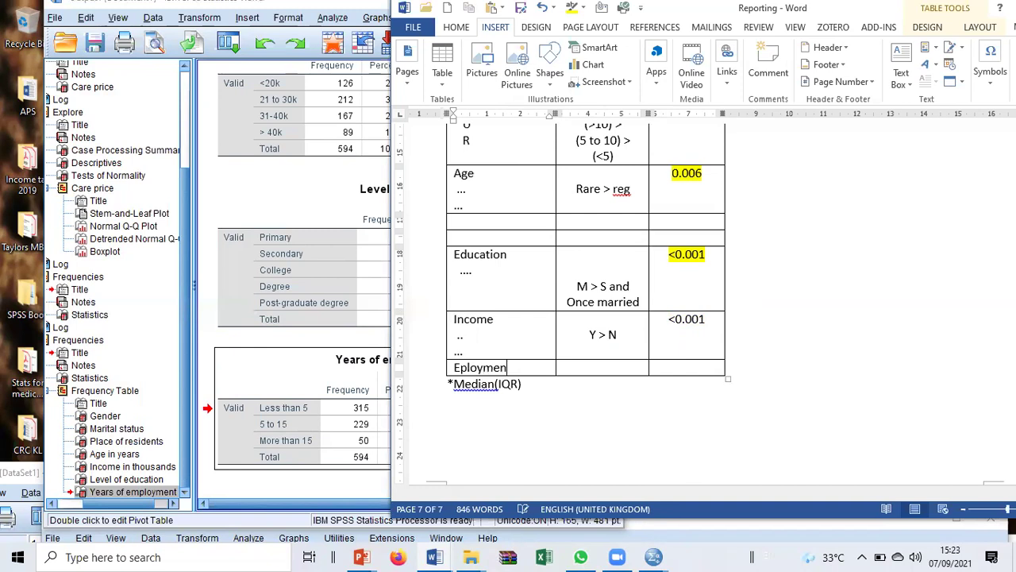
pyautogui.press('Return')
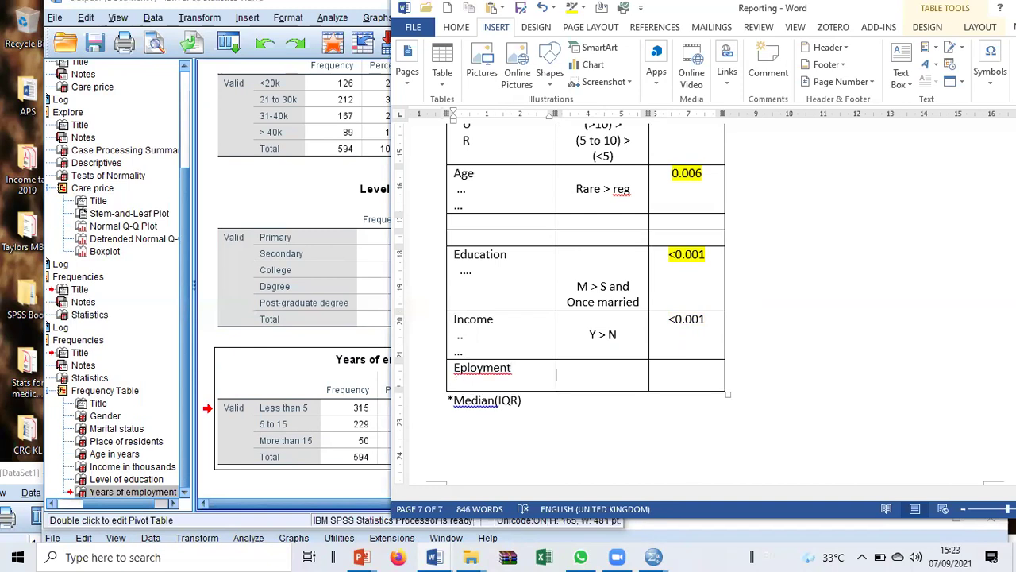
pyautogui.write('.....')
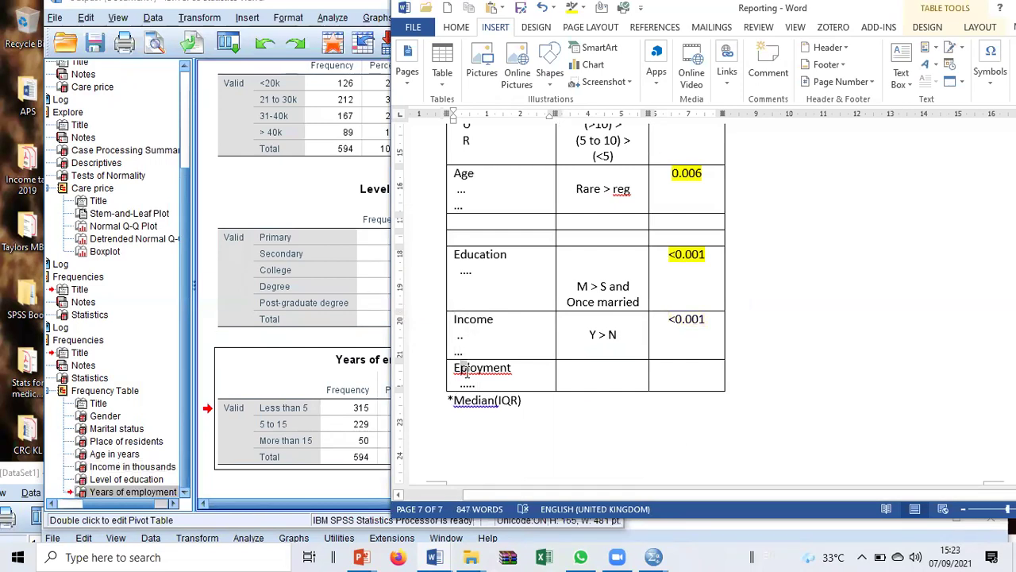
pyautogui.doubleClick(466, 381)
pyautogui.click(502, 379)
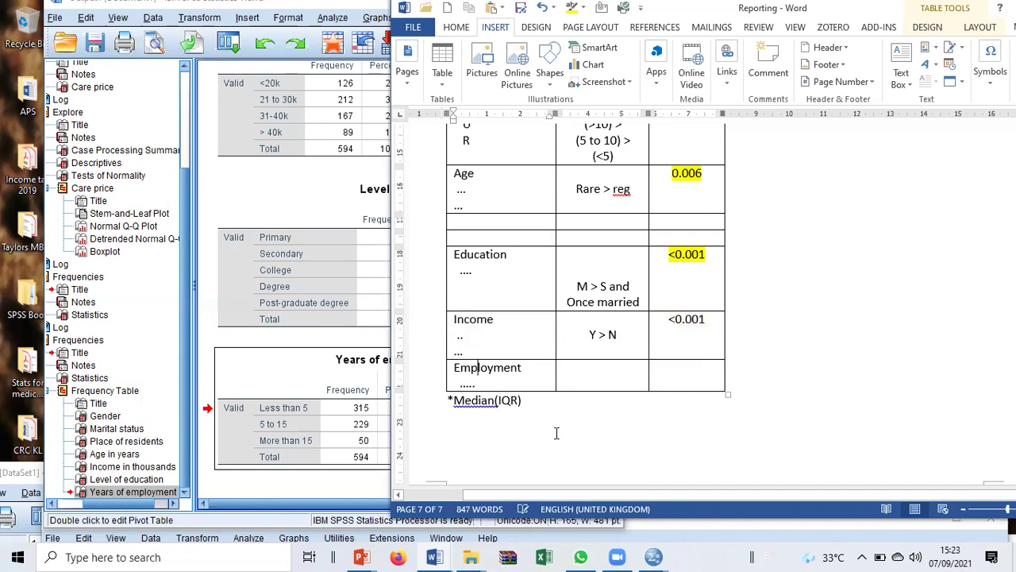
# Review the factor labels in the table's Variable column, from Gender, Marital and Residence through Age, Education, Income and Employment
pyautogui.scroll(3, 568, 434)
pyautogui.scroll(3, 569, 435)
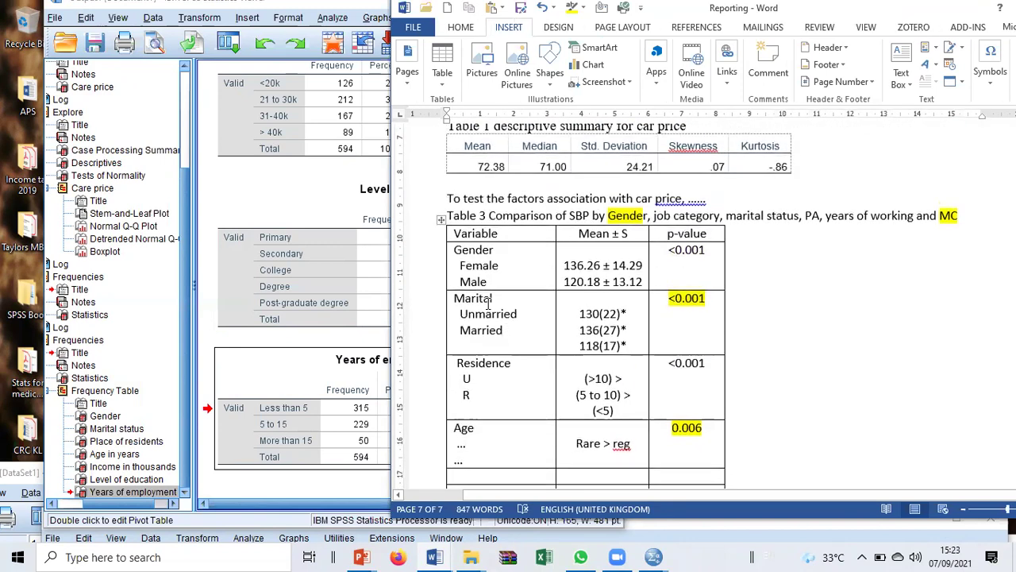
pyautogui.moveTo(476, 251); pyautogui.dragTo(471, 411)
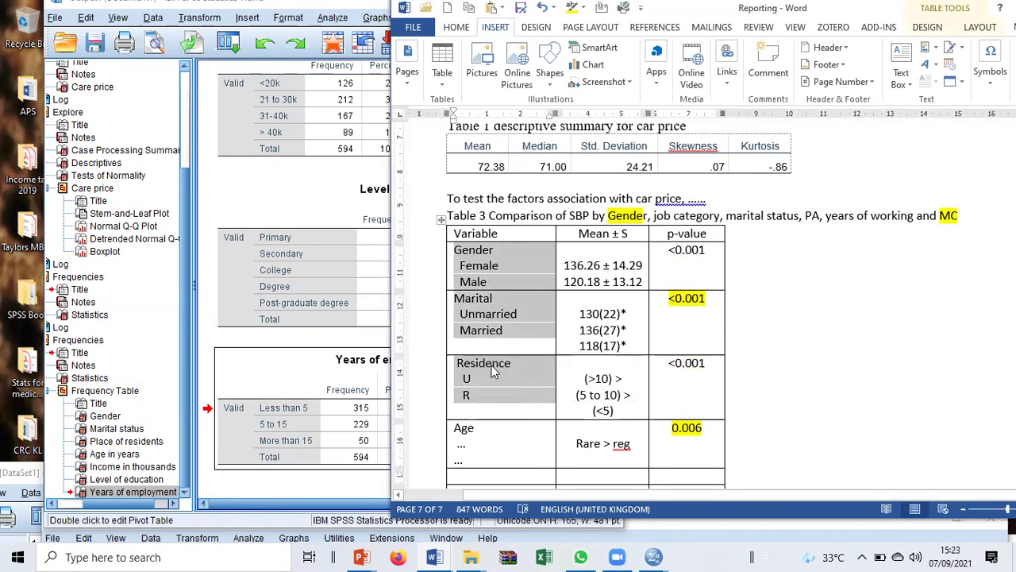
pyautogui.click(569, 295)
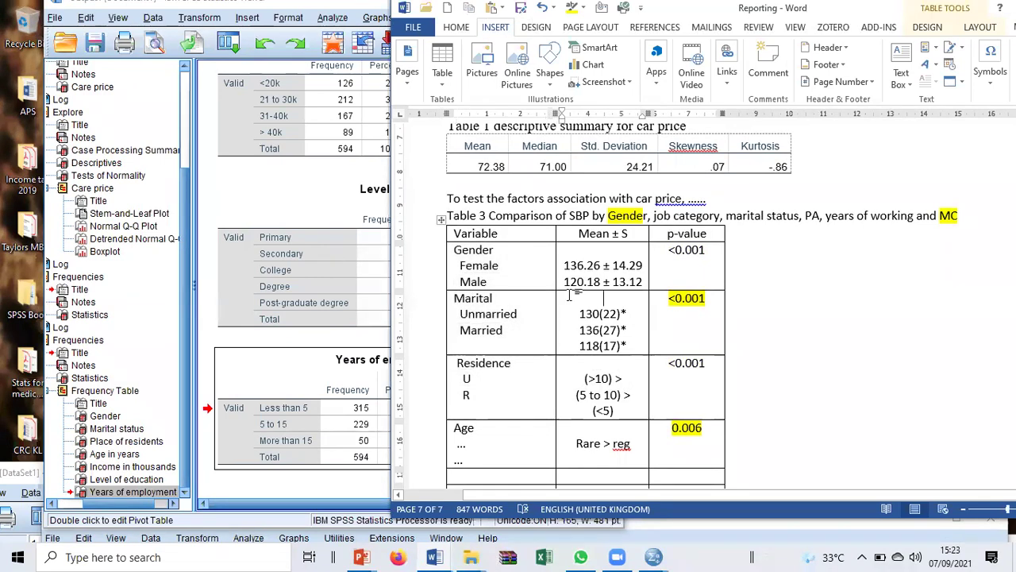
pyautogui.scroll(-3, 568, 295)
pyautogui.moveTo(465, 300); pyautogui.dragTo(483, 469)
pyautogui.scroll(-2, 476, 464)
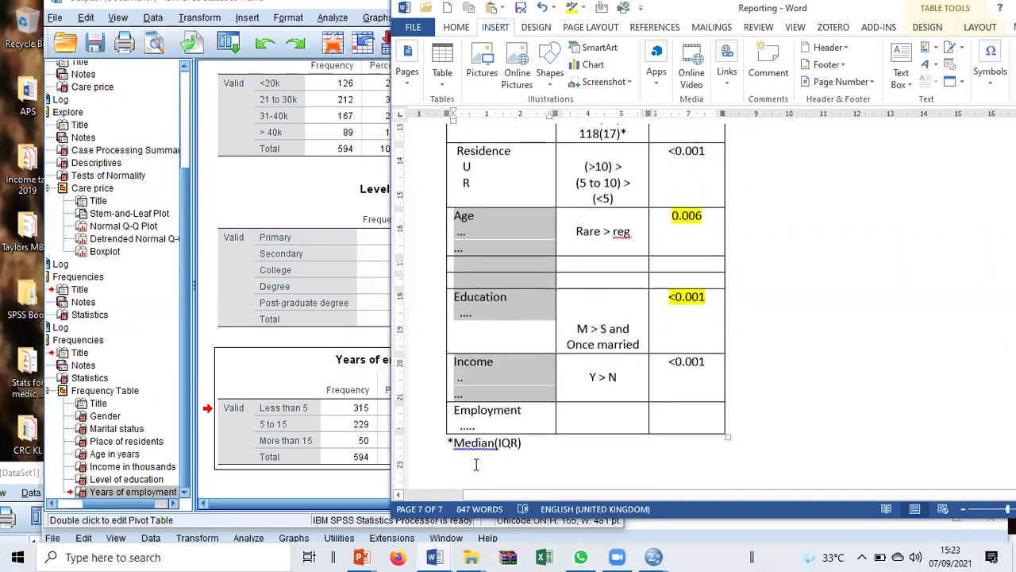
pyautogui.moveTo(476, 429); pyautogui.dragTo(462, 229)
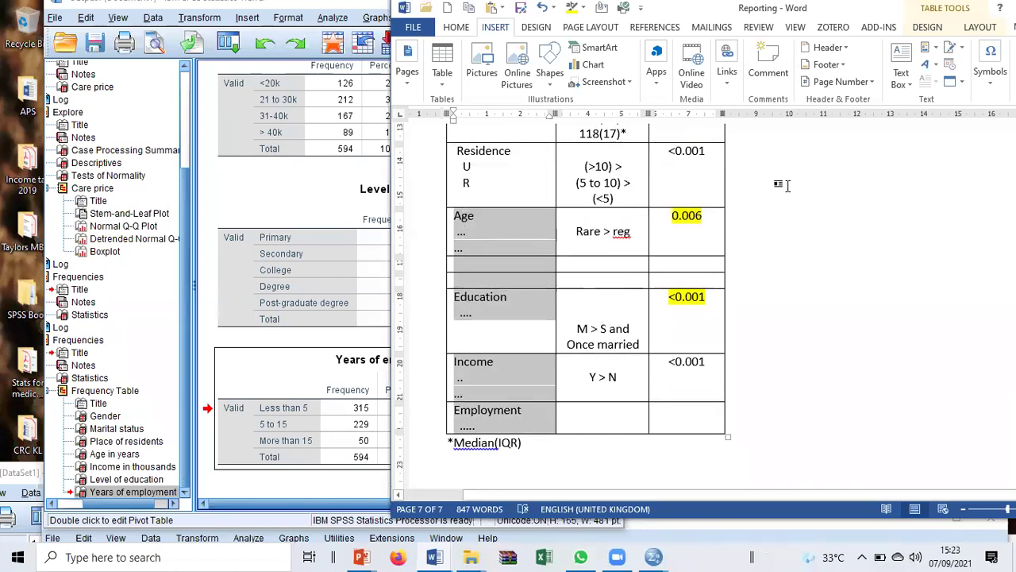
pyautogui.scroll(4, 786, 185)
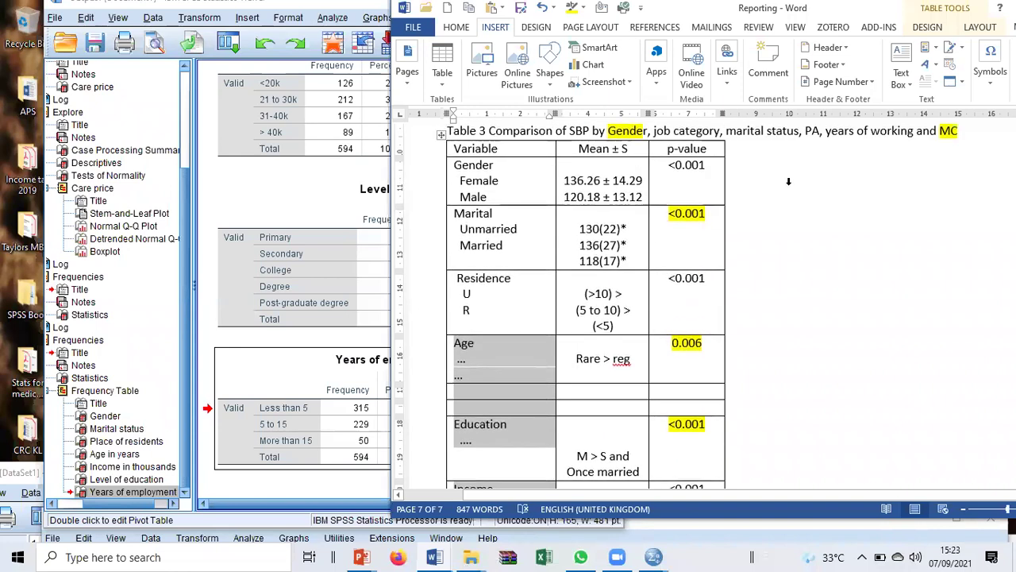
pyautogui.moveTo(450, 208); pyautogui.dragTo(480, 288)
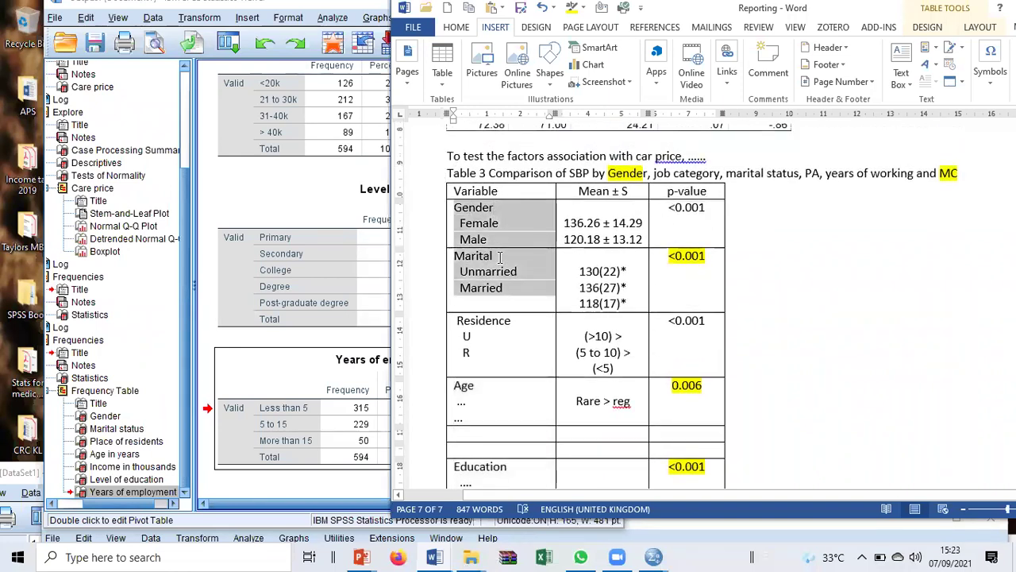
pyautogui.click(228, 42)
pyautogui.click(228, 43)
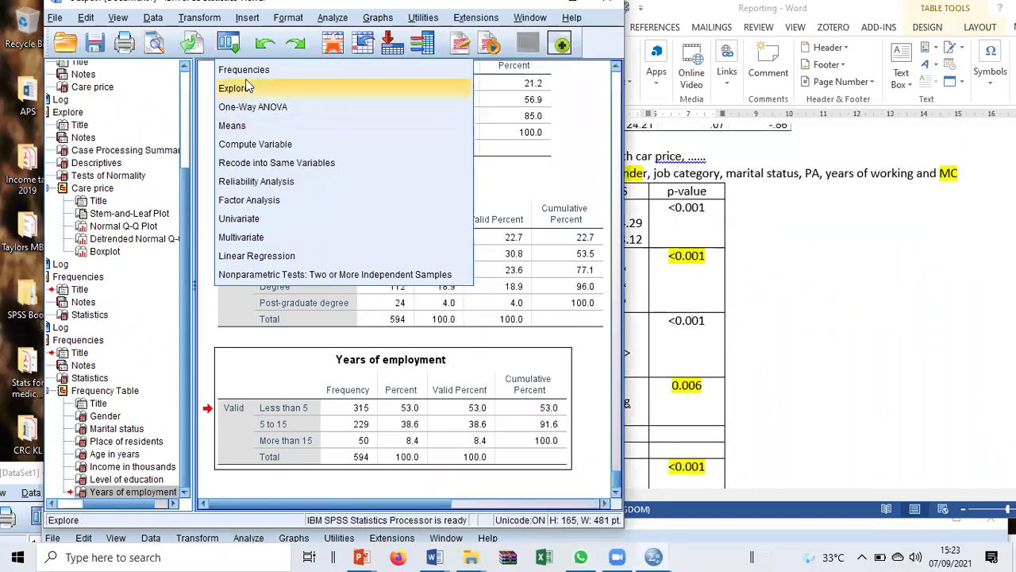
pyautogui.click(238, 114)
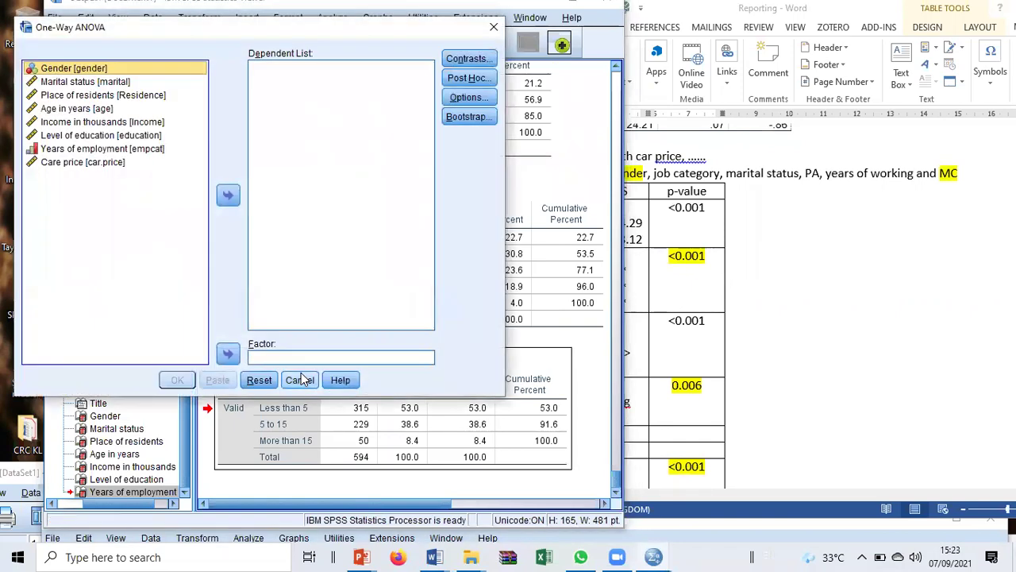
pyautogui.click(312, 386)
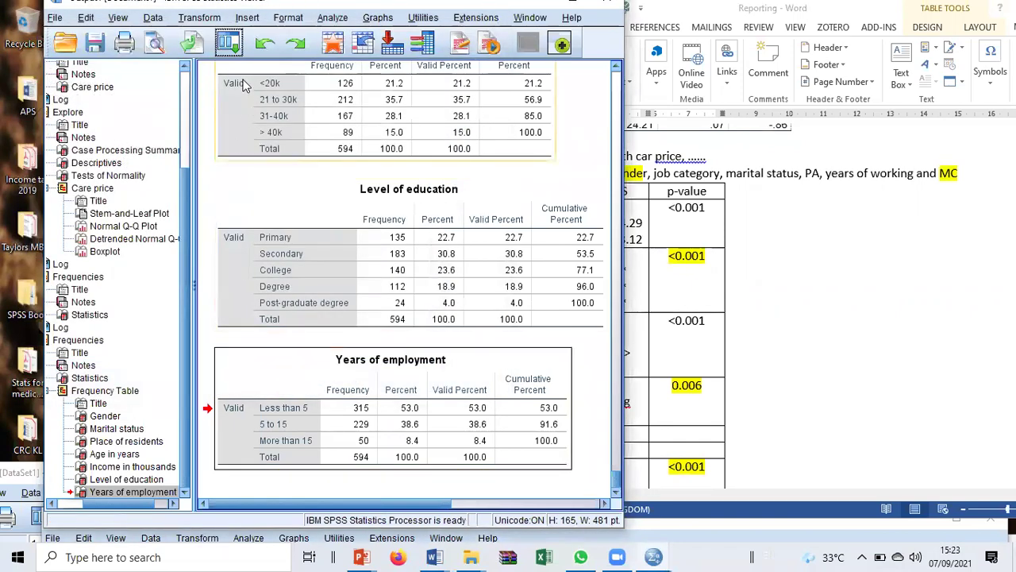
# Open the One-Way ANOVA dialog from the recently used procedures in the SPSS output viewer
pyautogui.click(228, 43)
pyautogui.click(261, 108)
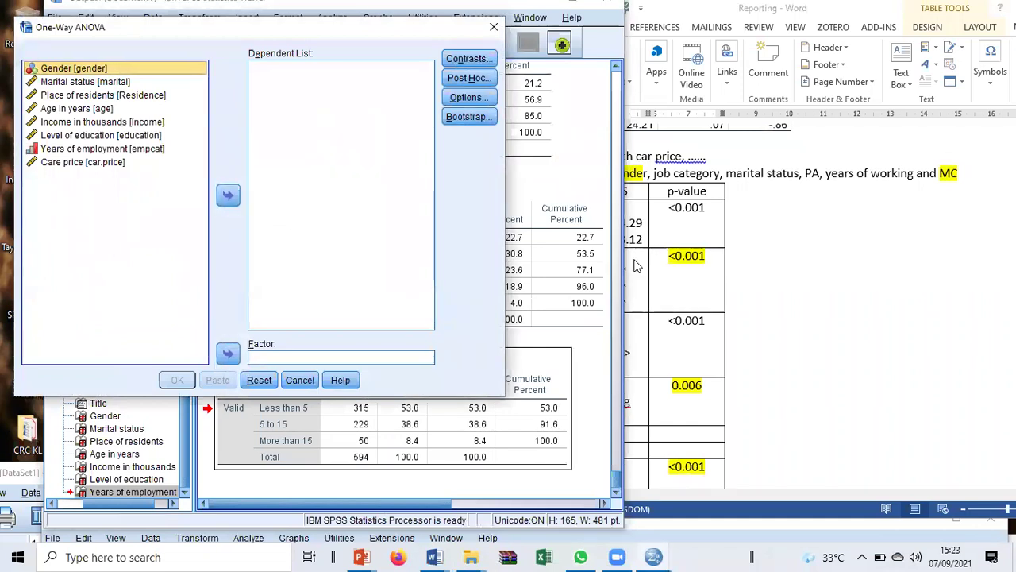
# Discard the One-Way ANOVA and set up an Independent-Samples T Test with Care price as test variable and Gender as grouping variable
pyautogui.click(299, 380)
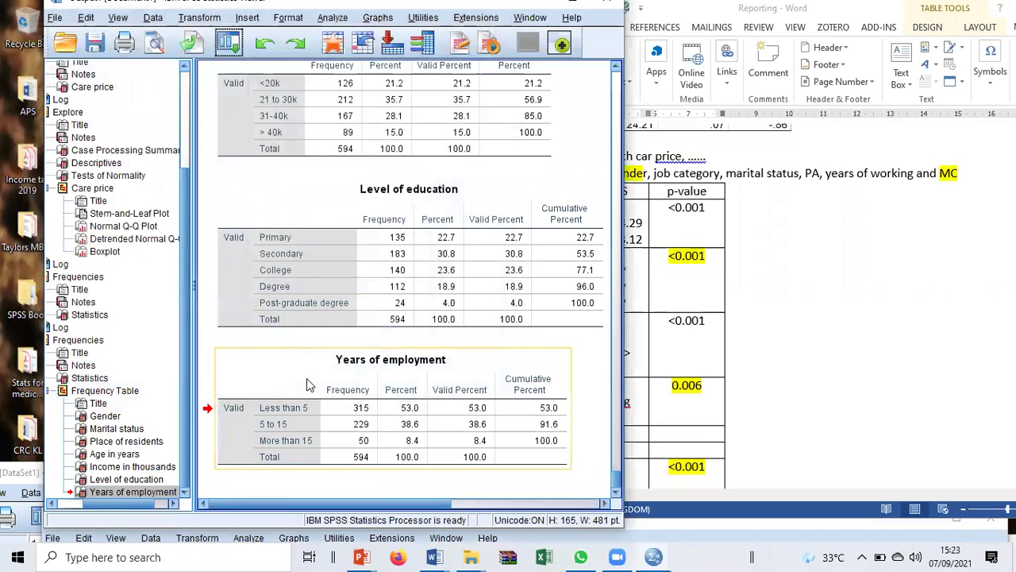
pyautogui.click(228, 42)
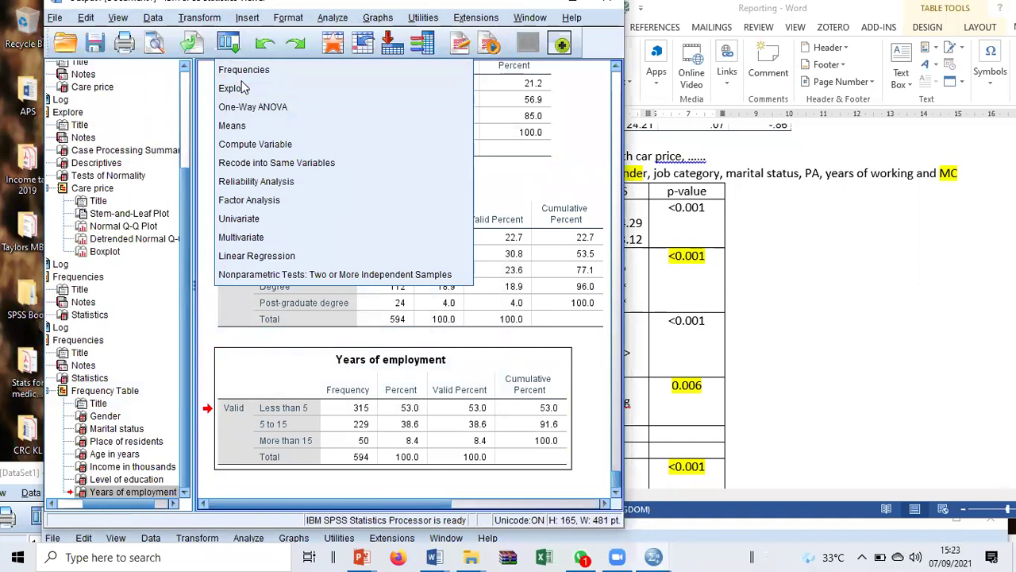
pyautogui.click(332, 18)
pyautogui.moveTo(421, 126)
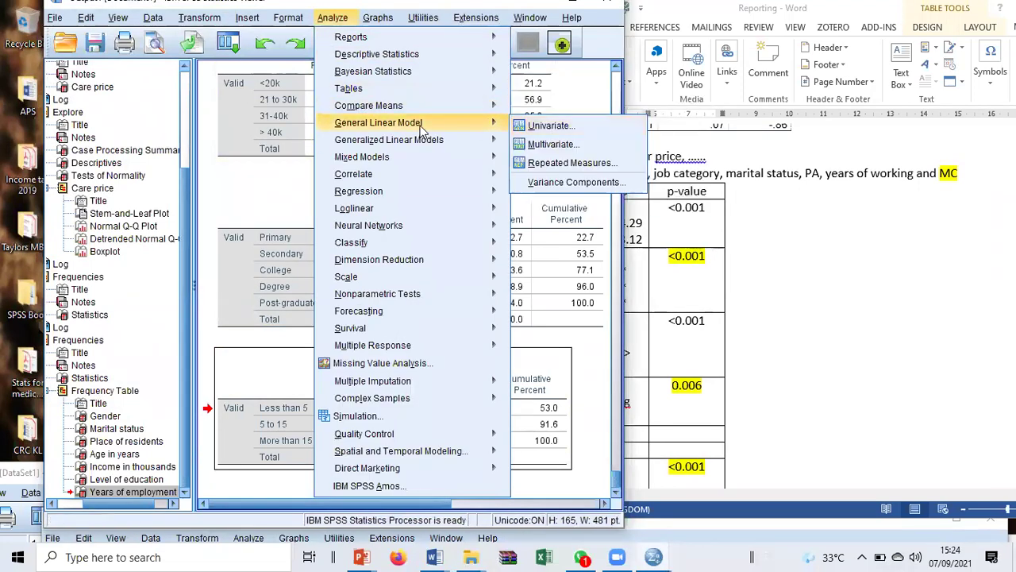
pyautogui.moveTo(476, 106)
pyautogui.click(534, 148)
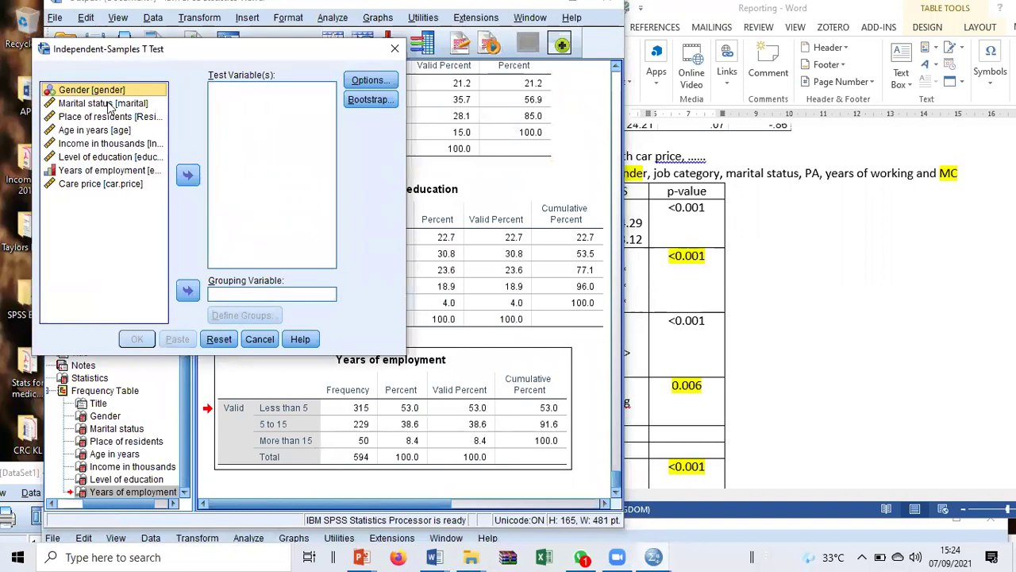
pyautogui.click(120, 184)
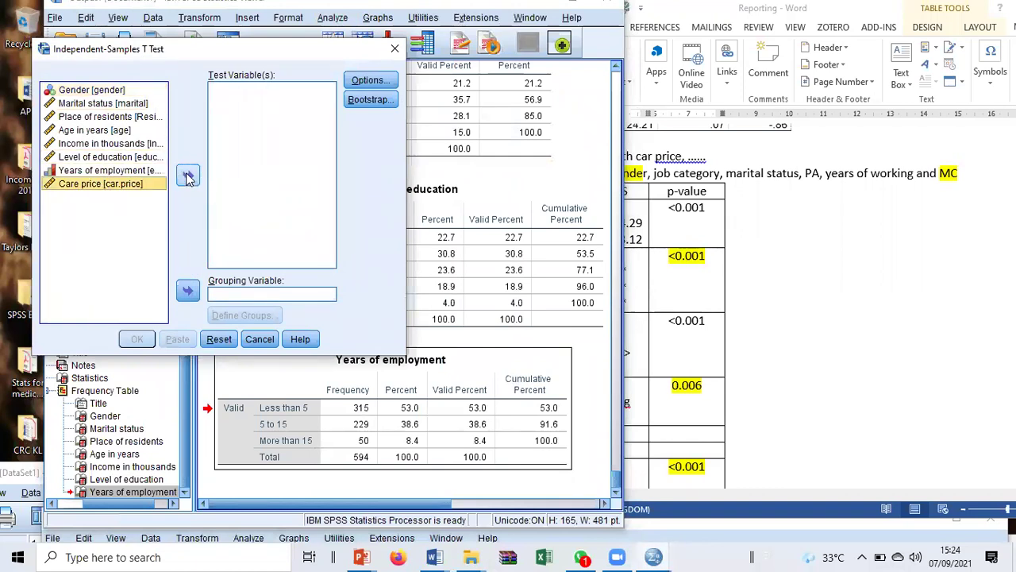
pyautogui.click(187, 174)
pyautogui.click(185, 291)
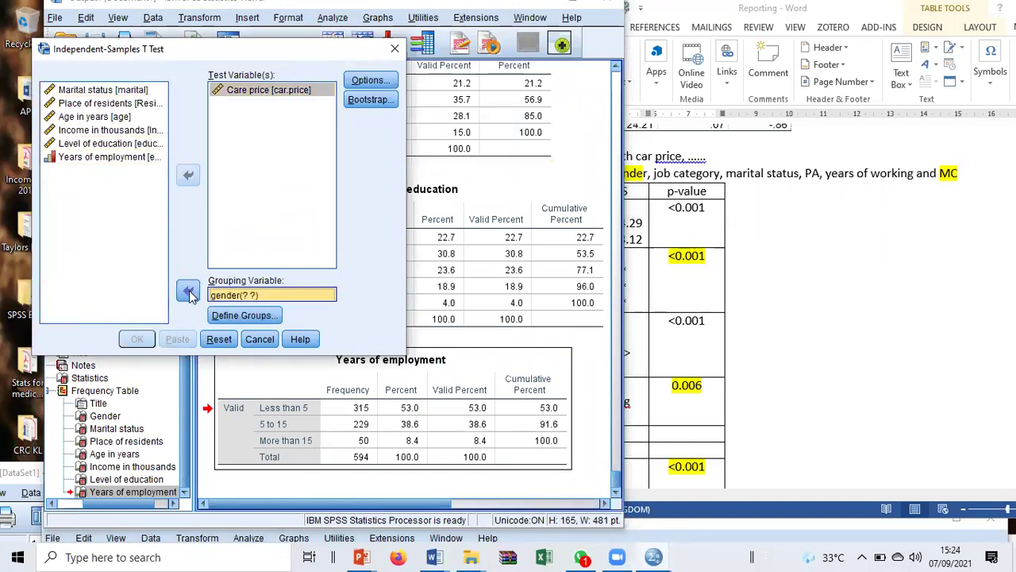
# Define the gender groups as 1 and 2 and run the independent-samples t-test
pyautogui.click(241, 314)
pyautogui.click(619, 176)
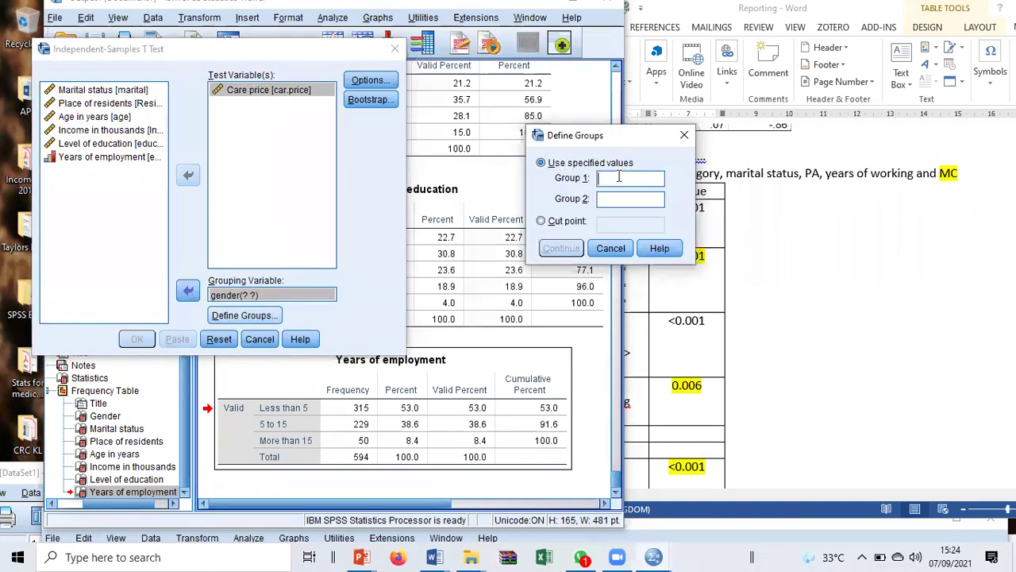
pyautogui.write('2')
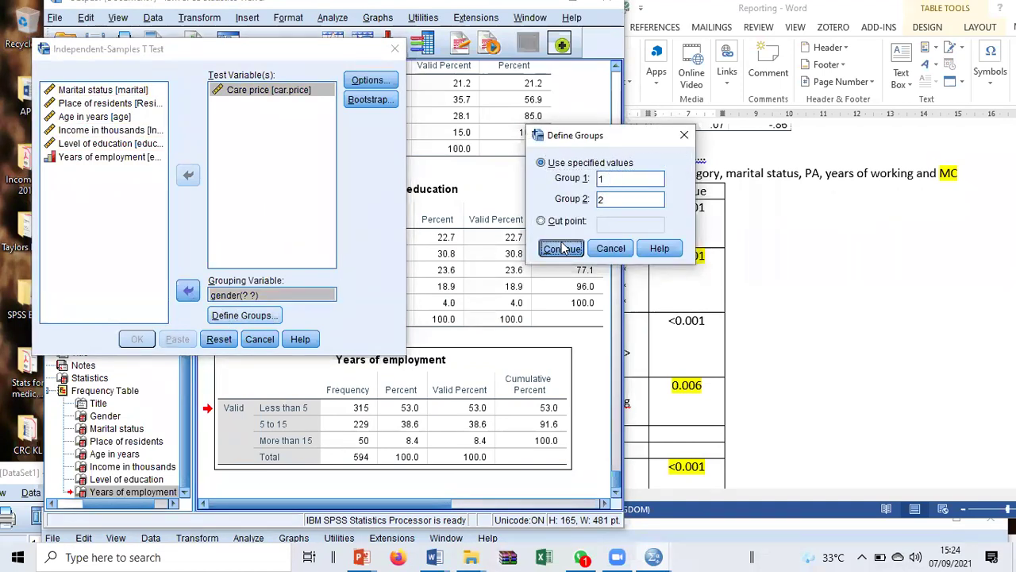
pyautogui.click(561, 248)
pyautogui.click(131, 340)
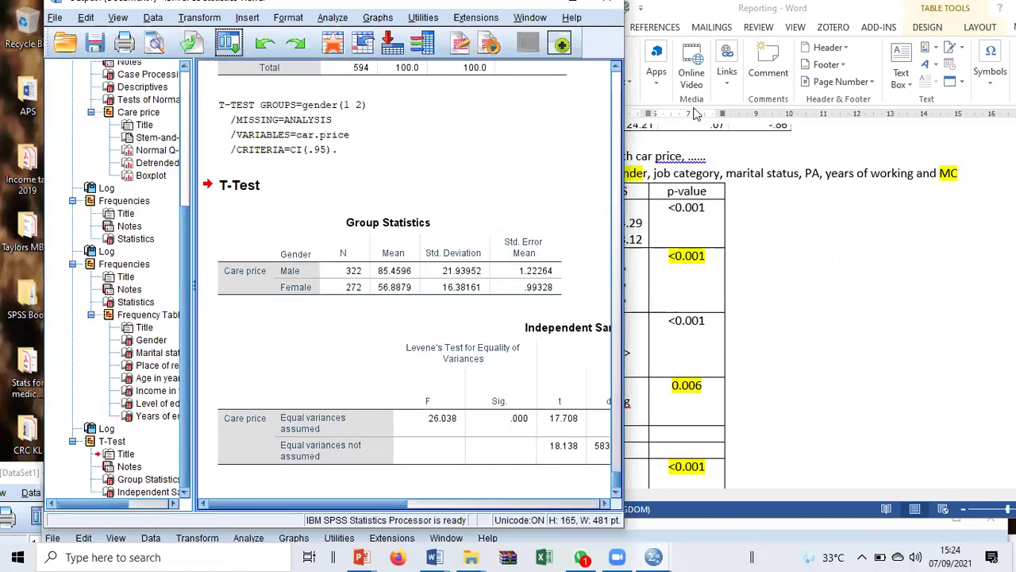
# Arrange the SPSS output and the Word report side by side so the t-test results and Table 3 are both readable
pyautogui.click(706, 85)
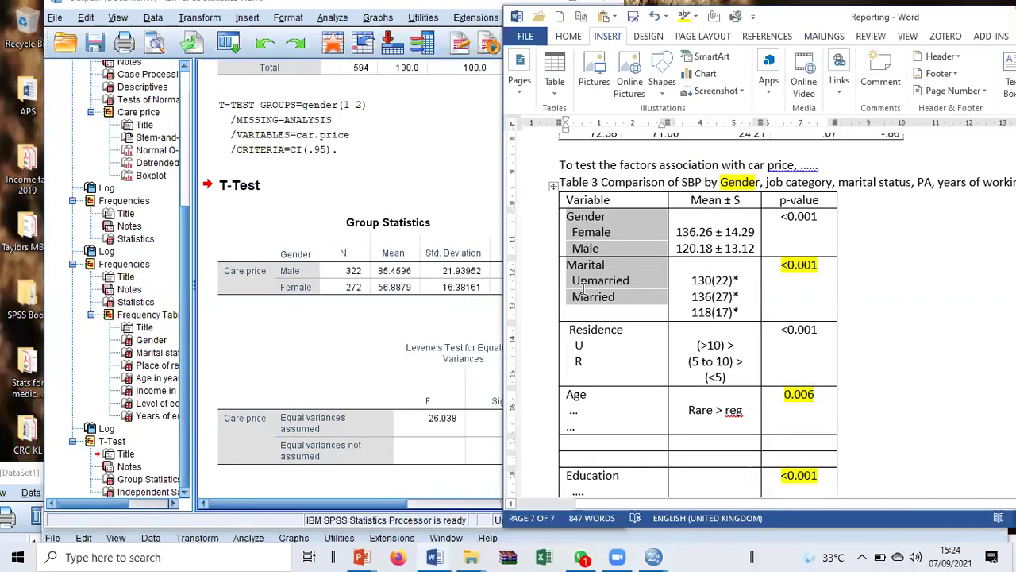
pyautogui.click(417, 330)
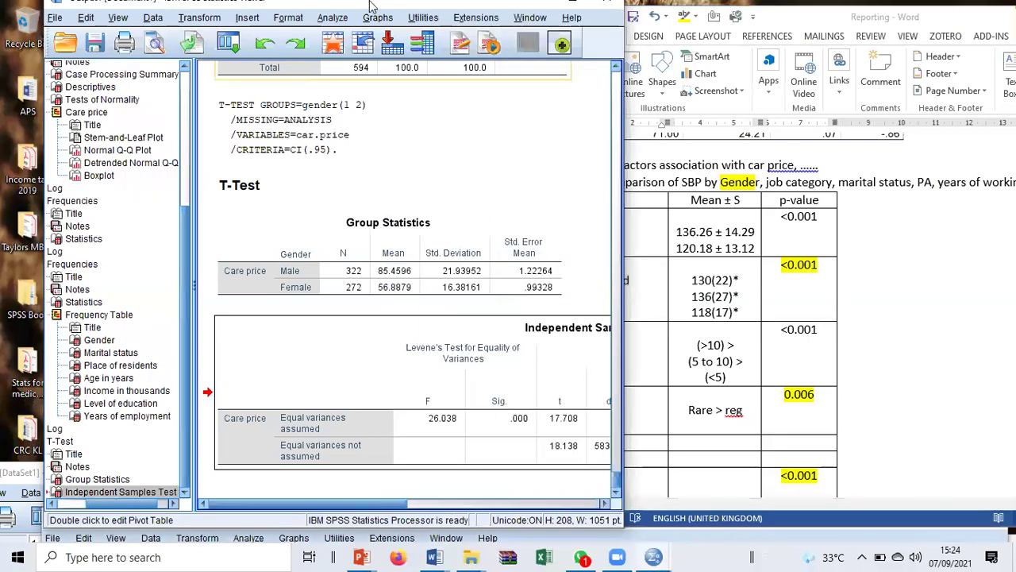
pyautogui.moveTo(369, 7); pyautogui.dragTo(270, 6)
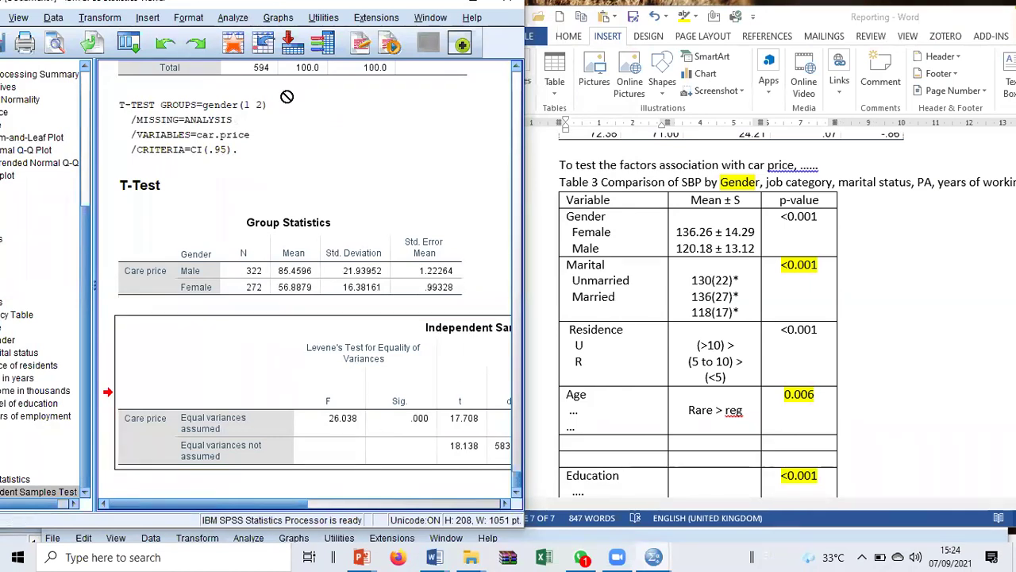
pyautogui.click(500, 451)
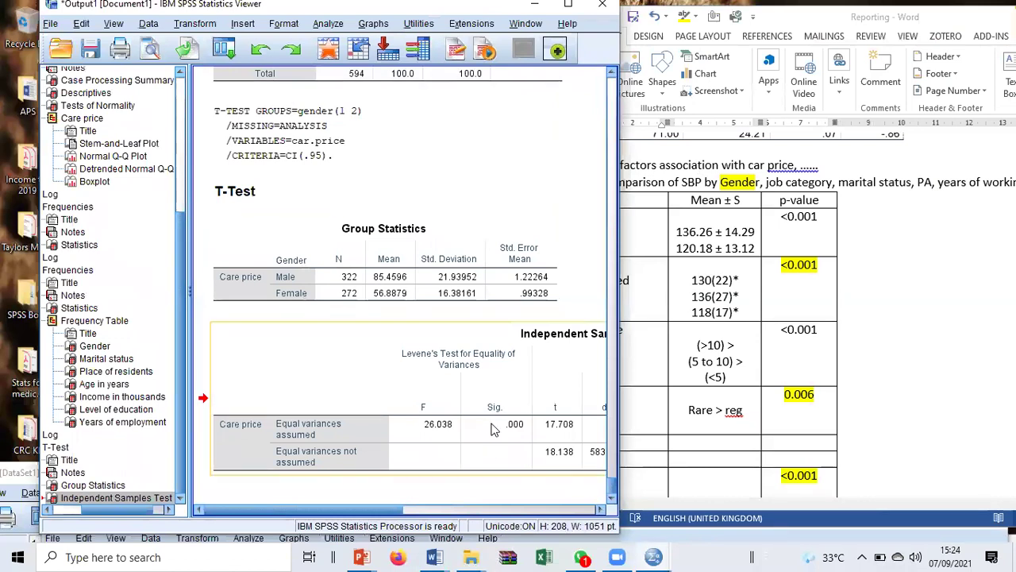
pyautogui.click(869, 26)
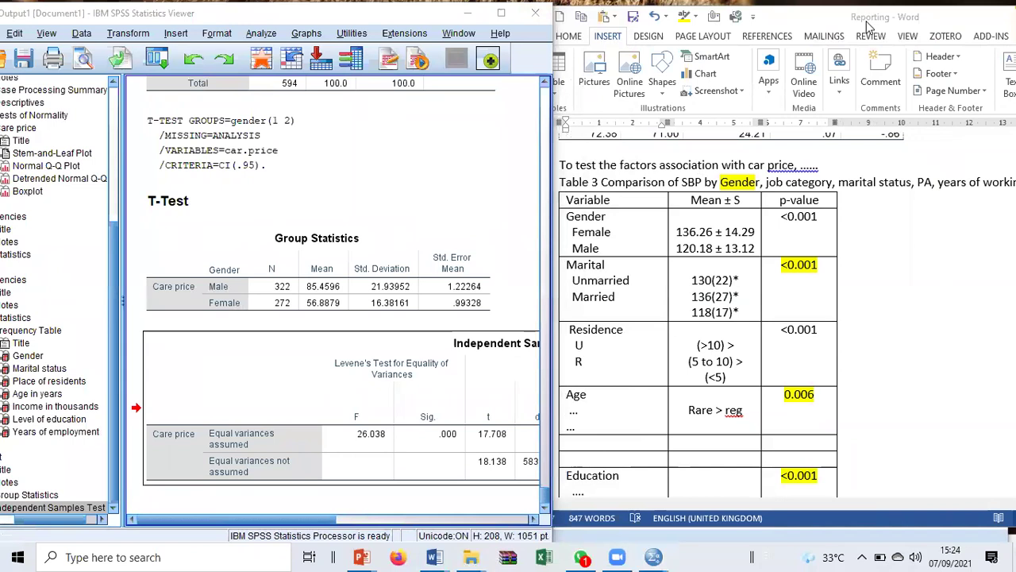
pyautogui.click(795, 11)
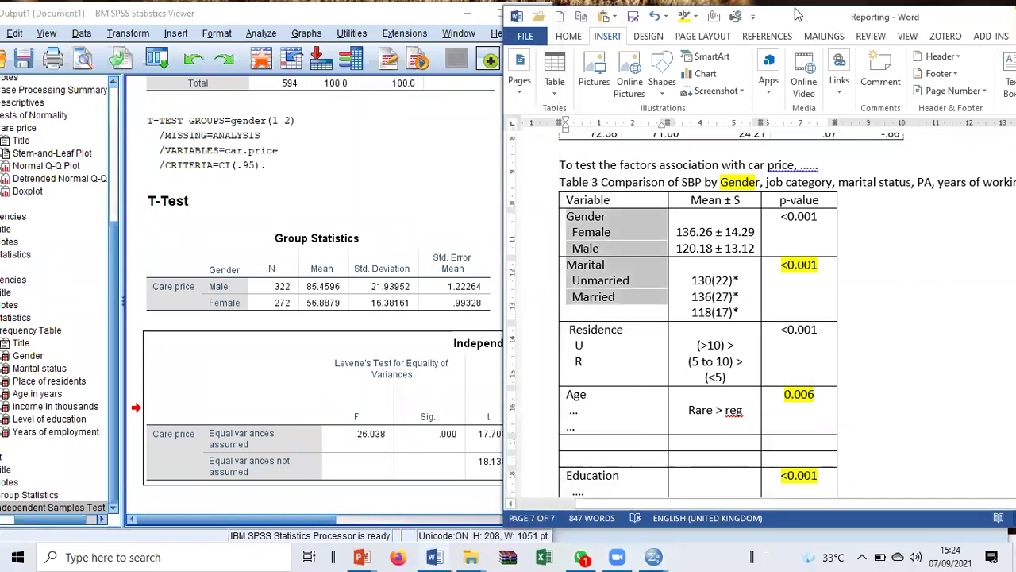
pyautogui.moveTo(797, 14); pyautogui.dragTo(858, 6)
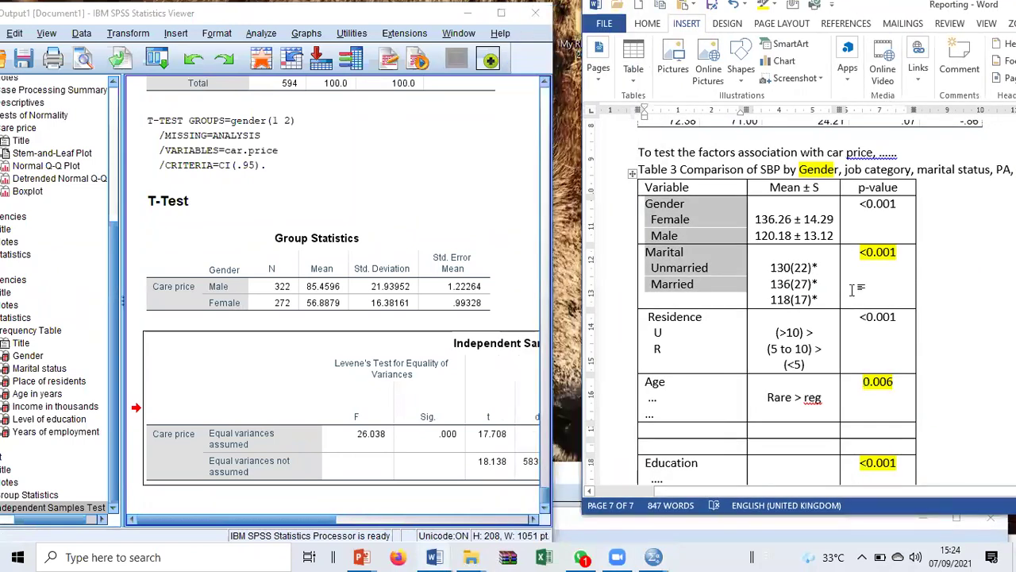
# Replace the Female and Male values in Word's Table 3 with the copied Marital values 130(22)* and 136(27)*, deleting the surplus 118(17)*
pyautogui.click(770, 332)
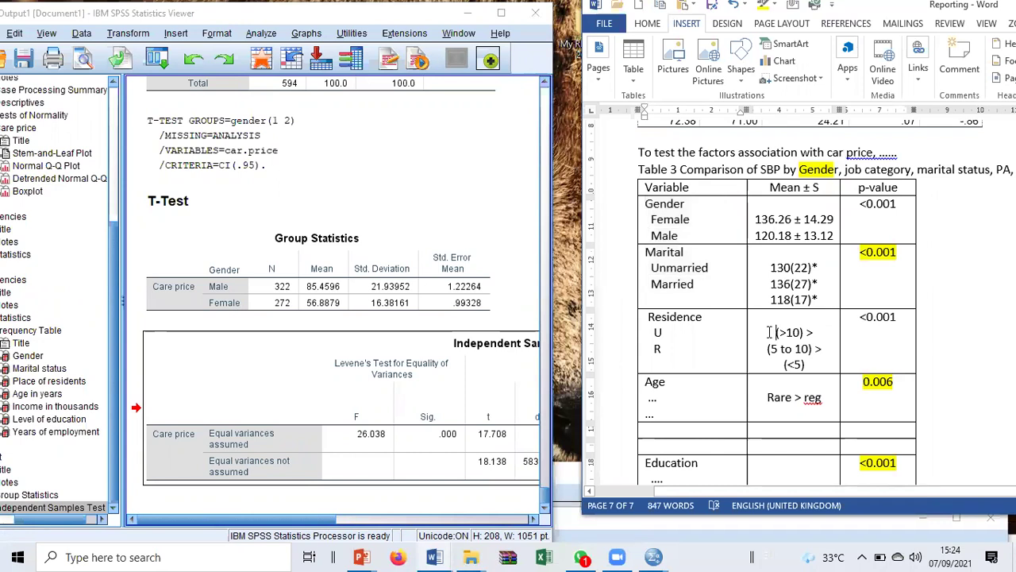
pyautogui.moveTo(756, 223); pyautogui.dragTo(820, 232)
pyautogui.moveTo(770, 268); pyautogui.dragTo(788, 298)
pyautogui.rightClick(789, 298)
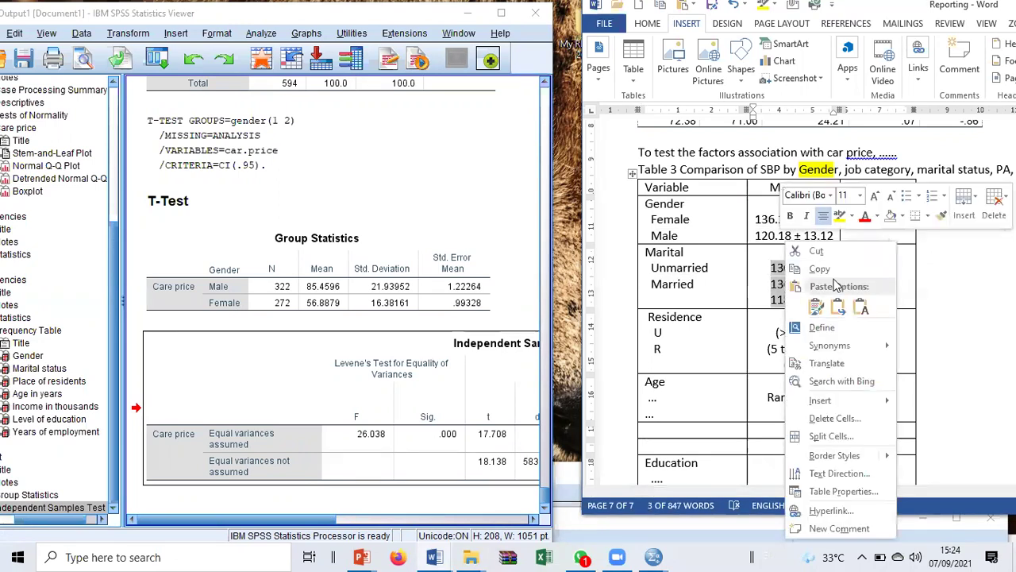
pyautogui.click(836, 290)
pyautogui.moveTo(758, 216); pyautogui.dragTo(832, 238)
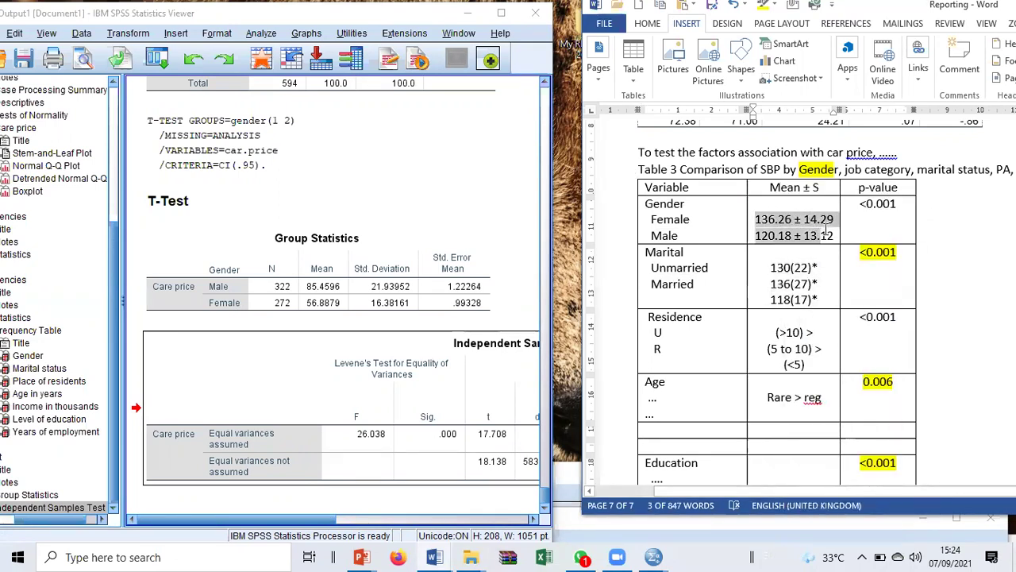
pyautogui.rightClick(809, 246)
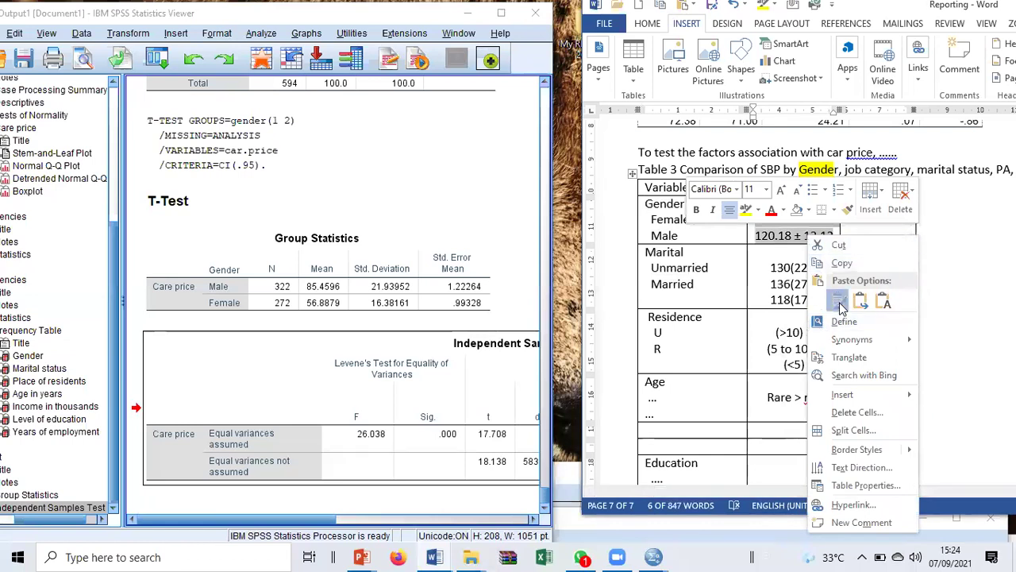
pyautogui.click(837, 298)
pyautogui.moveTo(836, 251); pyautogui.dragTo(767, 251)
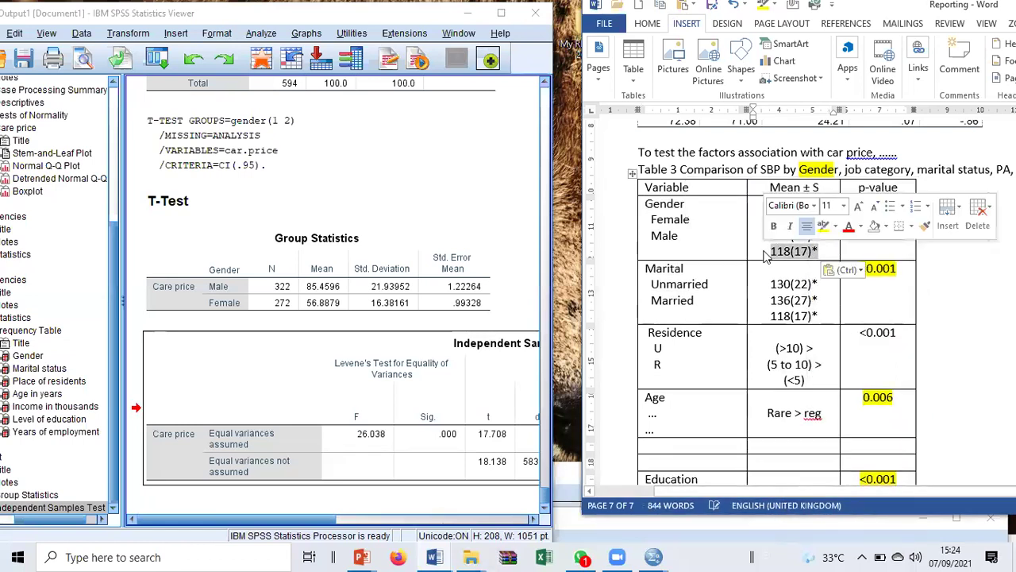
pyautogui.press('Delete')
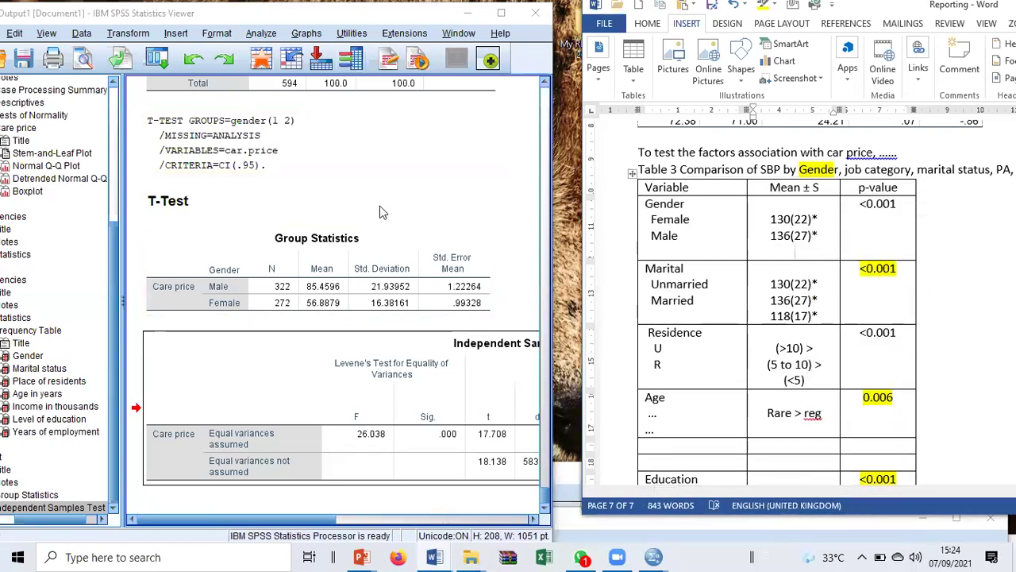
# In SPSS, set up a legacy two-independent-samples Mann-Whitney U test with Care price as test variable and Gender as grouping variable
pyautogui.click(379, 204)
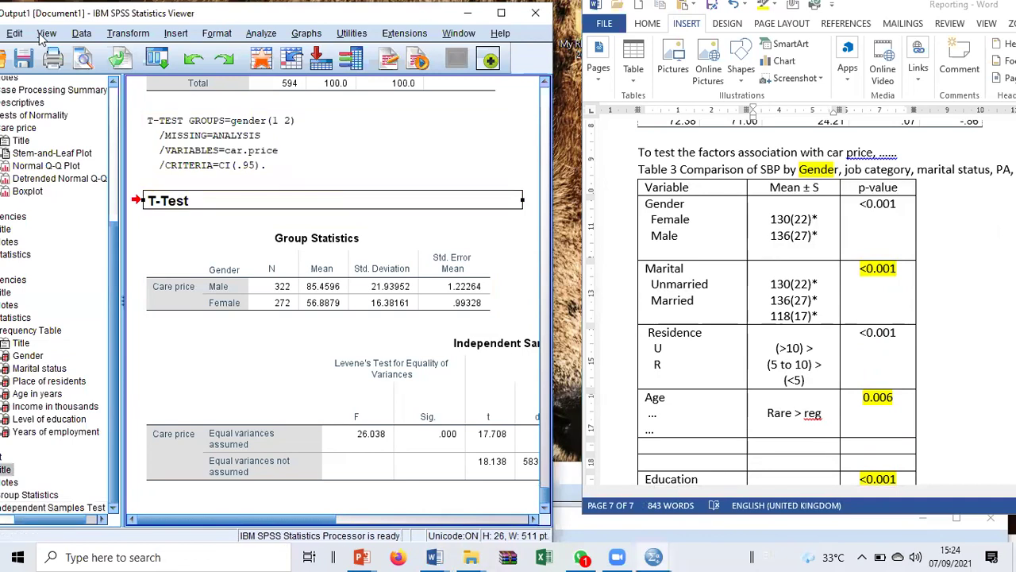
pyautogui.click(260, 33)
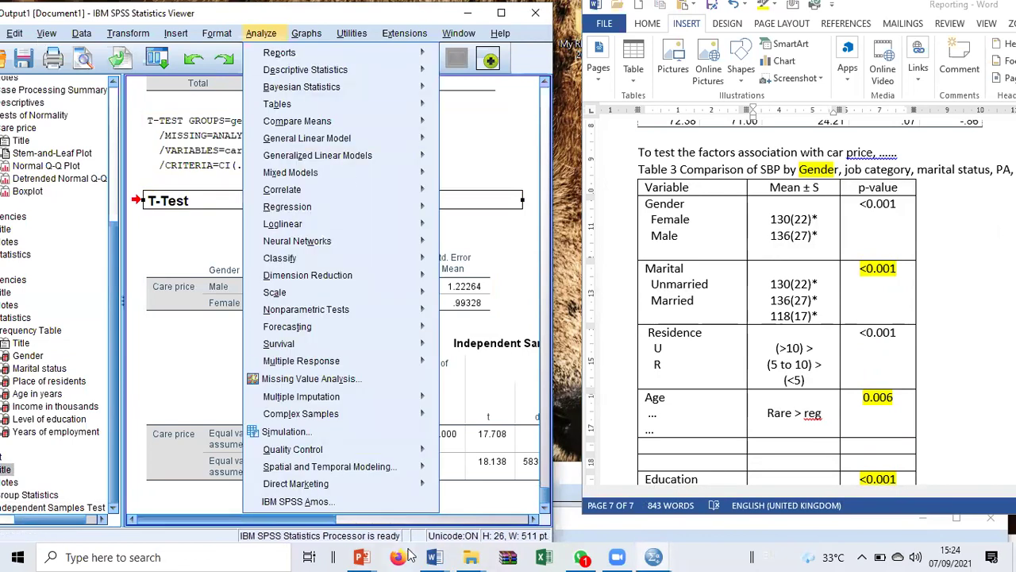
pyautogui.moveTo(340, 315)
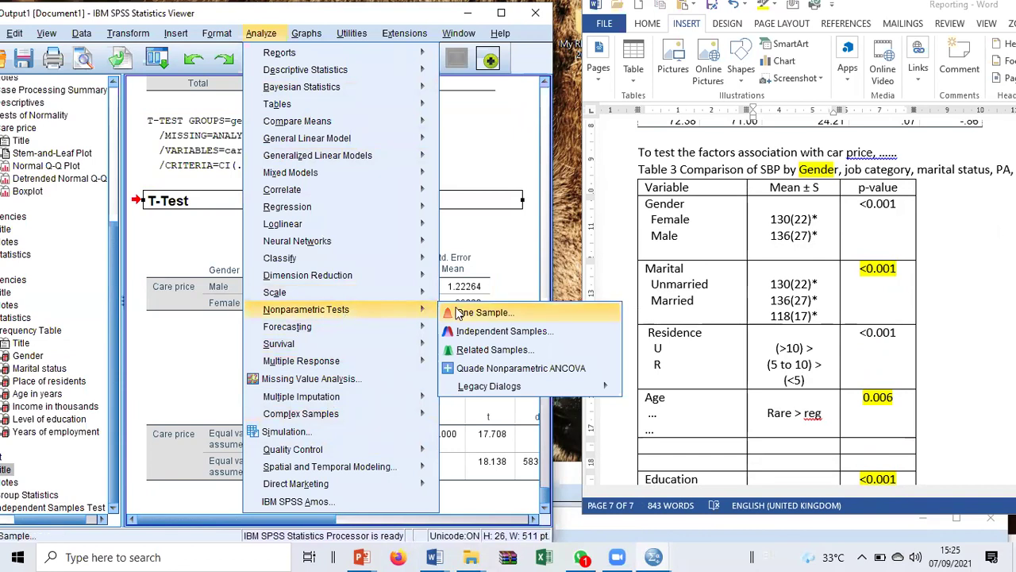
pyautogui.moveTo(476, 386)
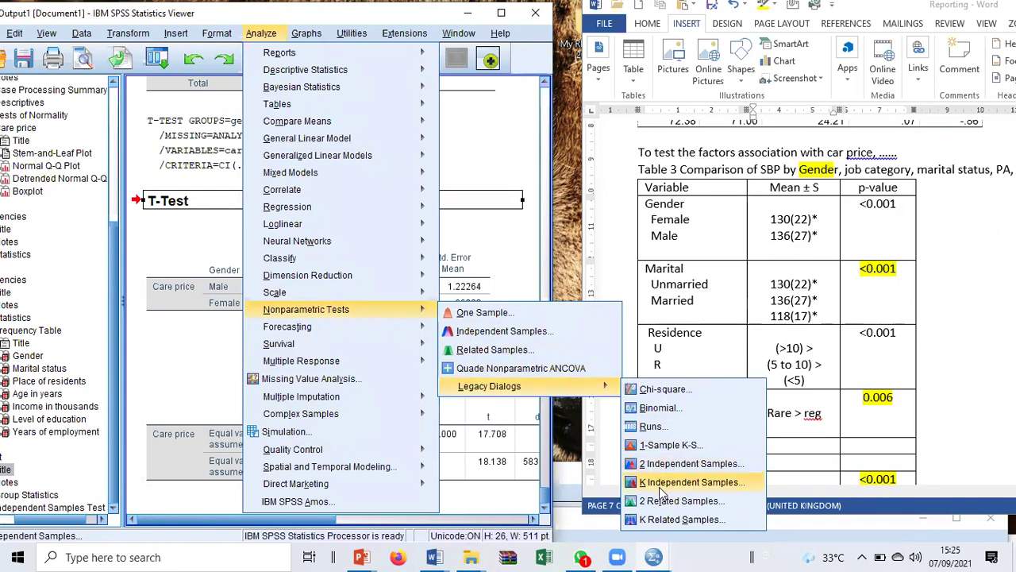
pyautogui.click(661, 463)
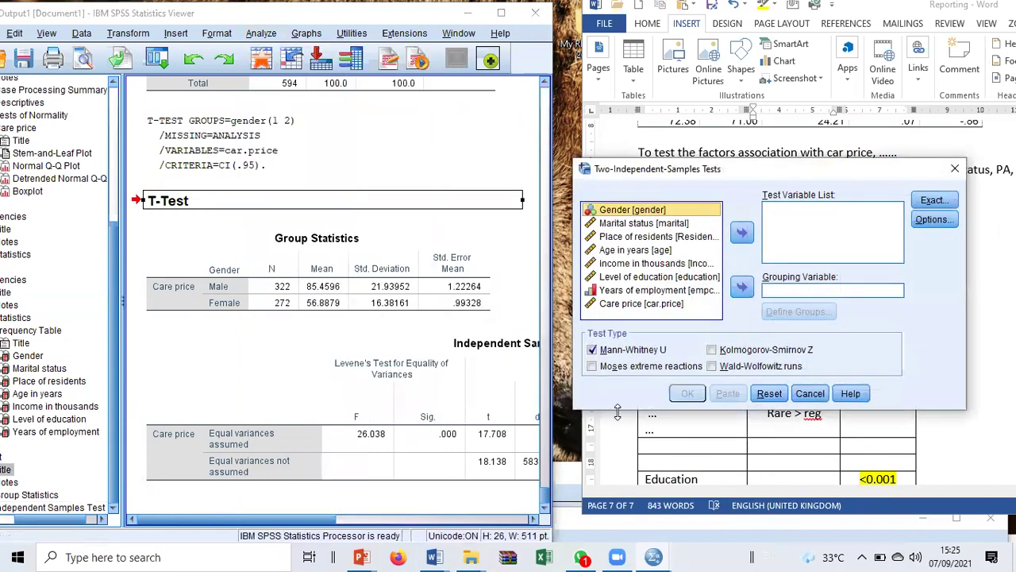
pyautogui.click(641, 304)
pyautogui.click(741, 232)
pyautogui.click(632, 210)
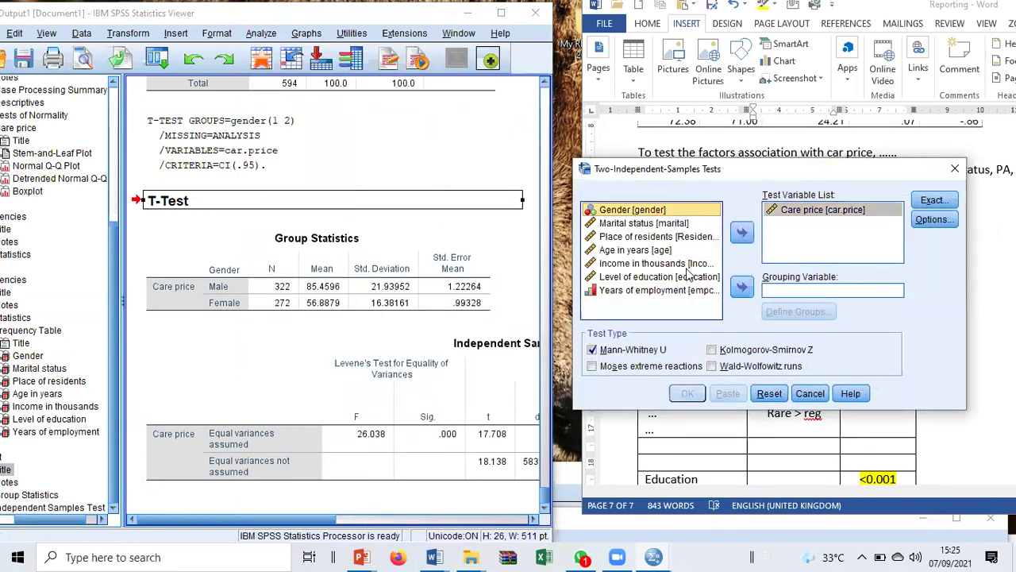
pyautogui.click(742, 286)
# Define groups 1 and 2 for gender and run the Mann-Whitney U test
pyautogui.click(797, 311)
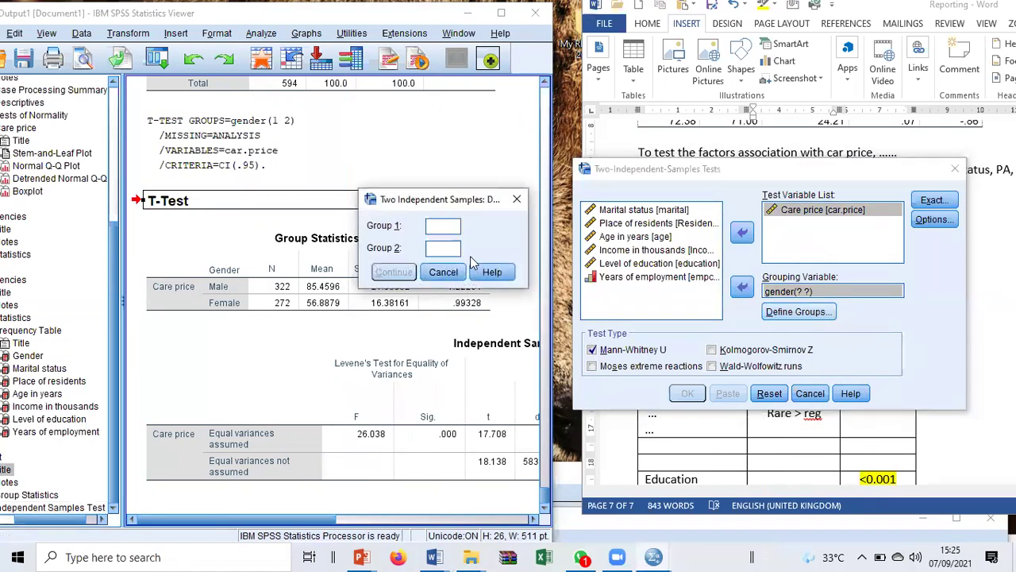
pyautogui.write('2')
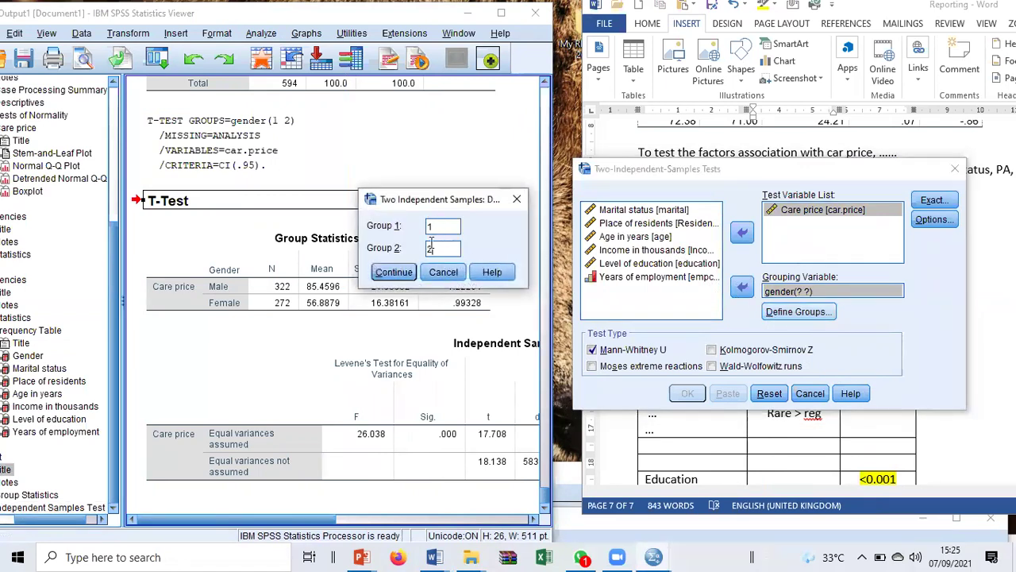
pyautogui.click(394, 272)
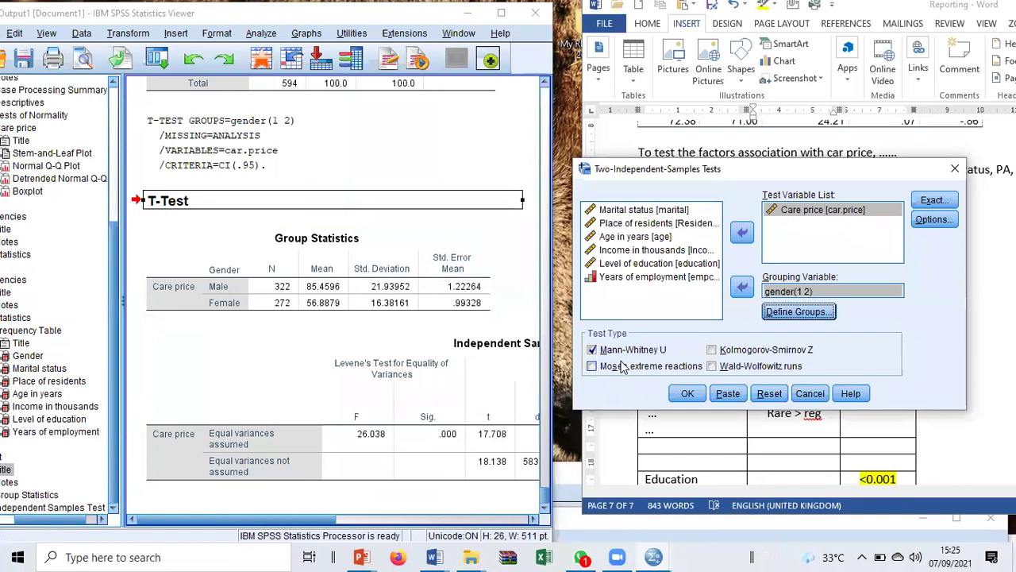
pyautogui.click(686, 394)
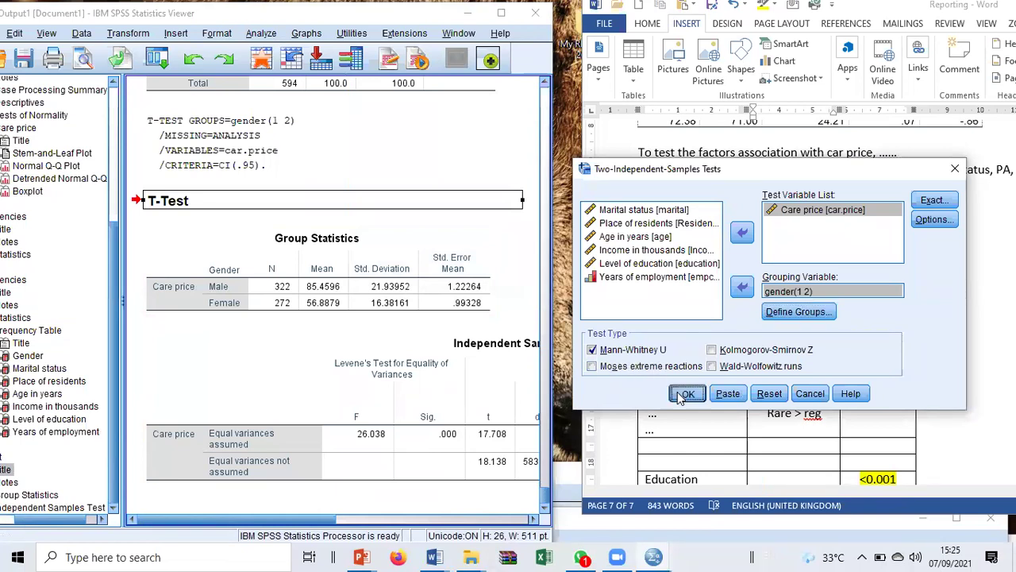
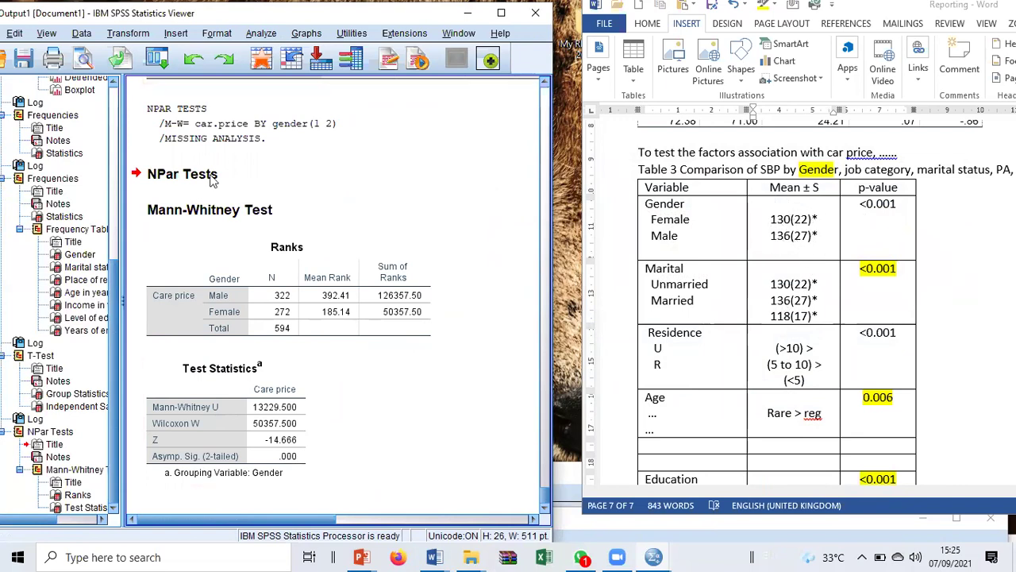
# Run an Explore analysis in SPSS with Care price as the dependent variable and Gender as the factor
pyautogui.click(261, 33)
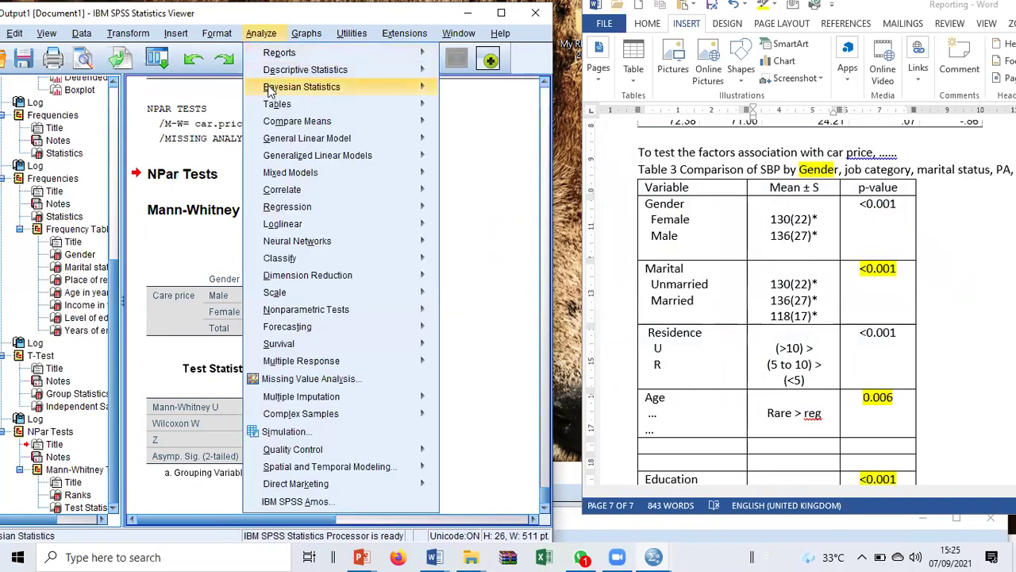
pyautogui.moveTo(272, 91)
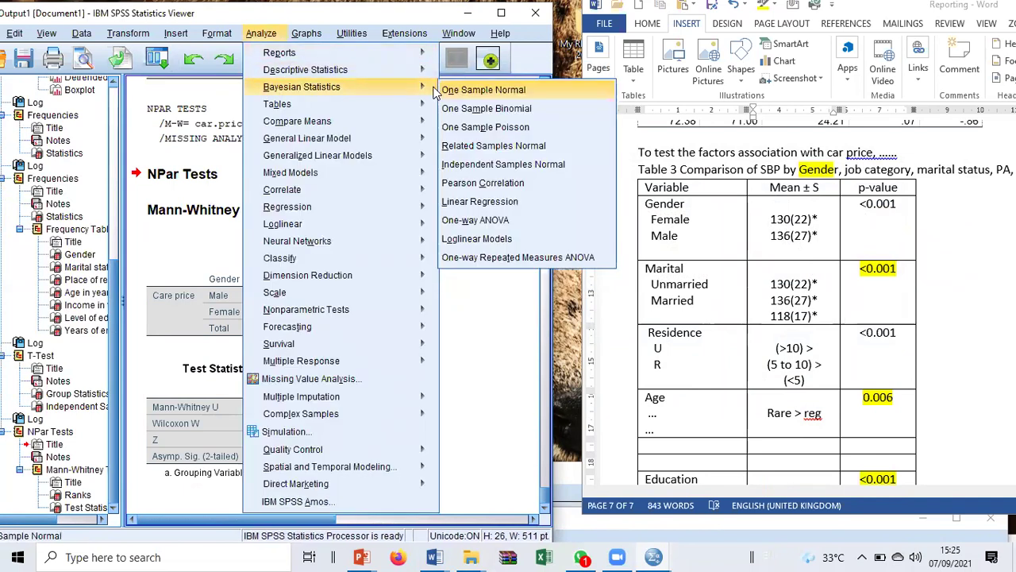
pyautogui.moveTo(423, 73)
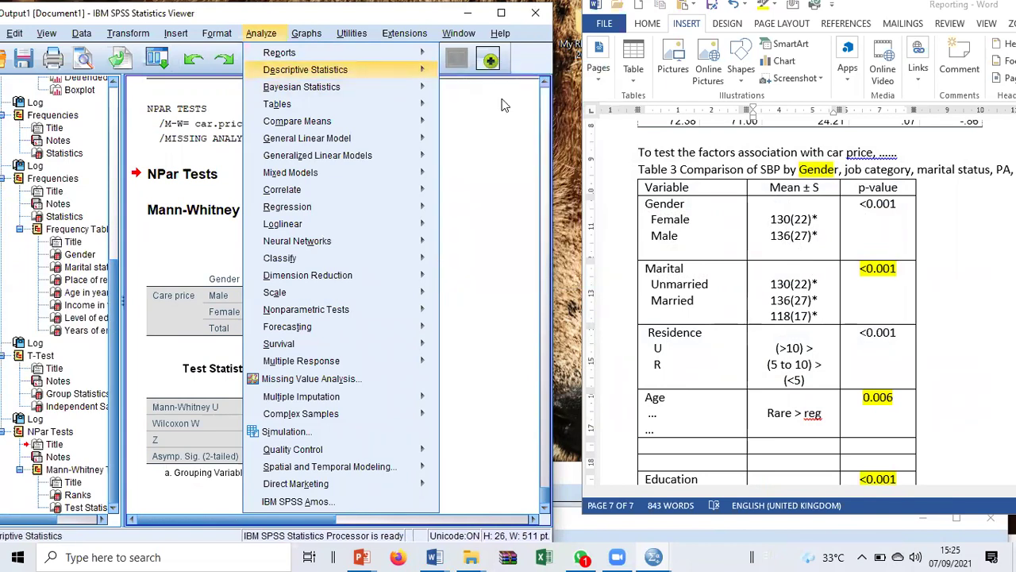
pyautogui.moveTo(254, 13); pyautogui.dragTo(254, 104)
pyautogui.click(261, 123)
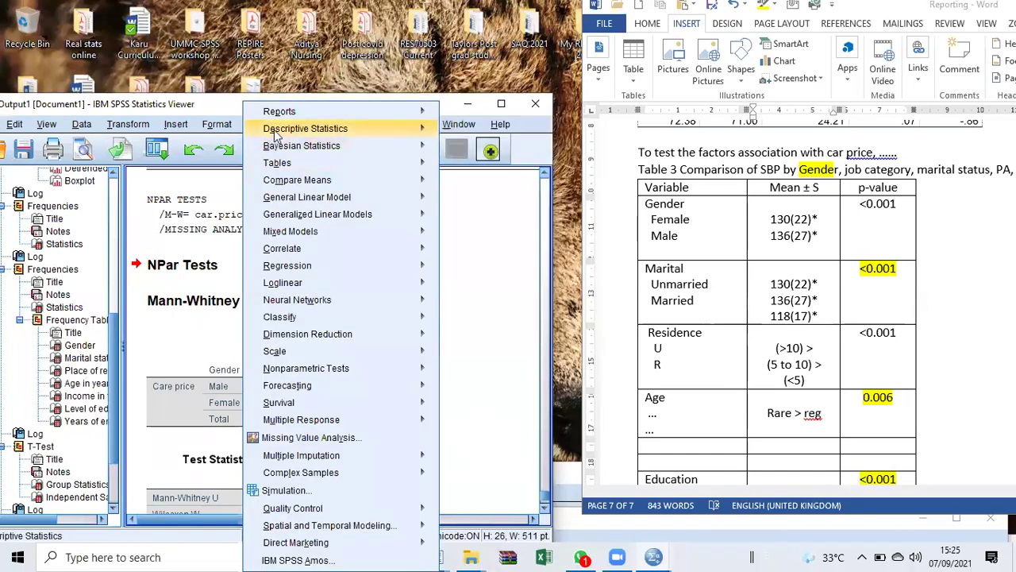
pyautogui.moveTo(389, 129)
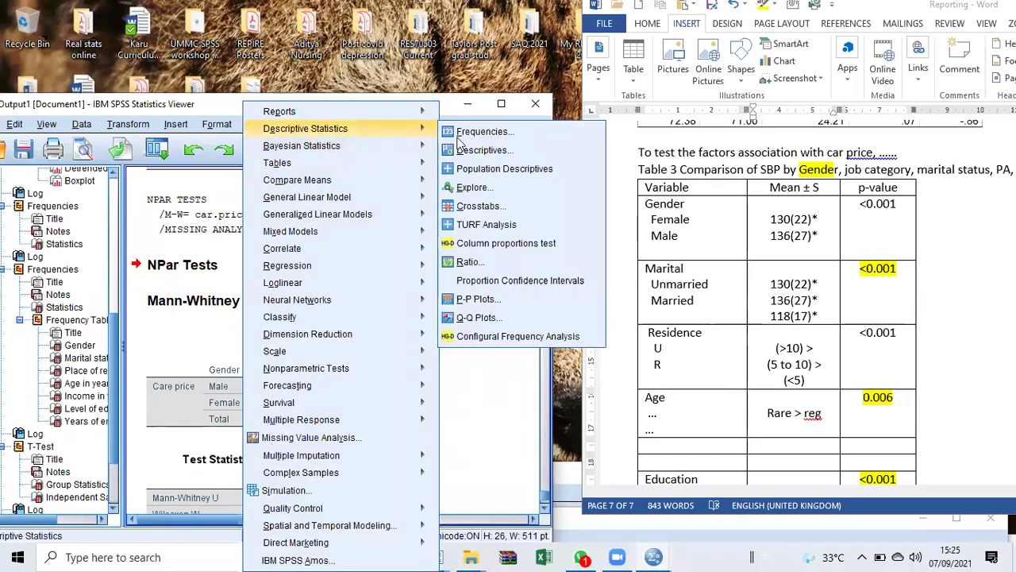
pyautogui.click(475, 188)
pyautogui.click(341, 99)
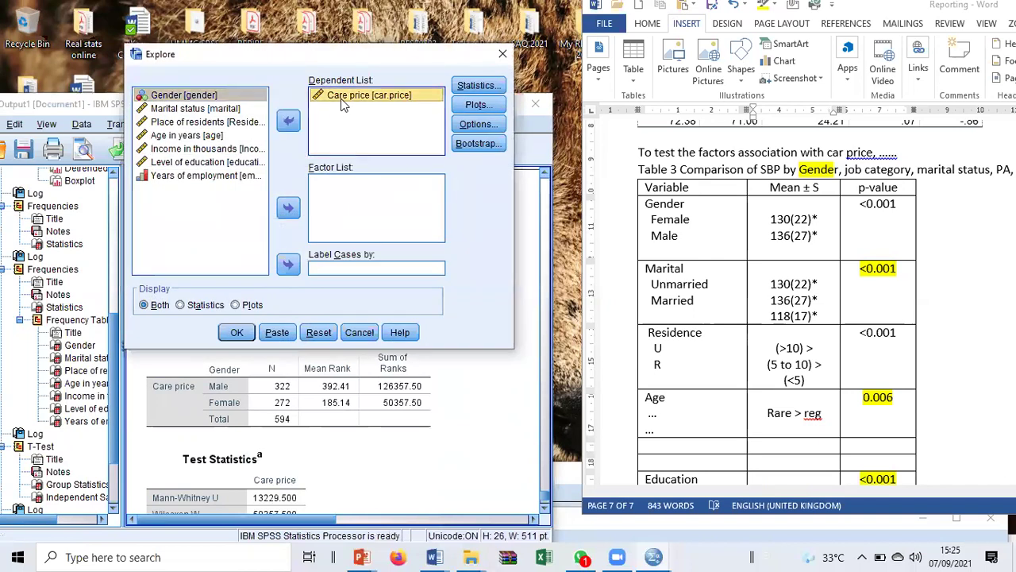
pyautogui.click(227, 97)
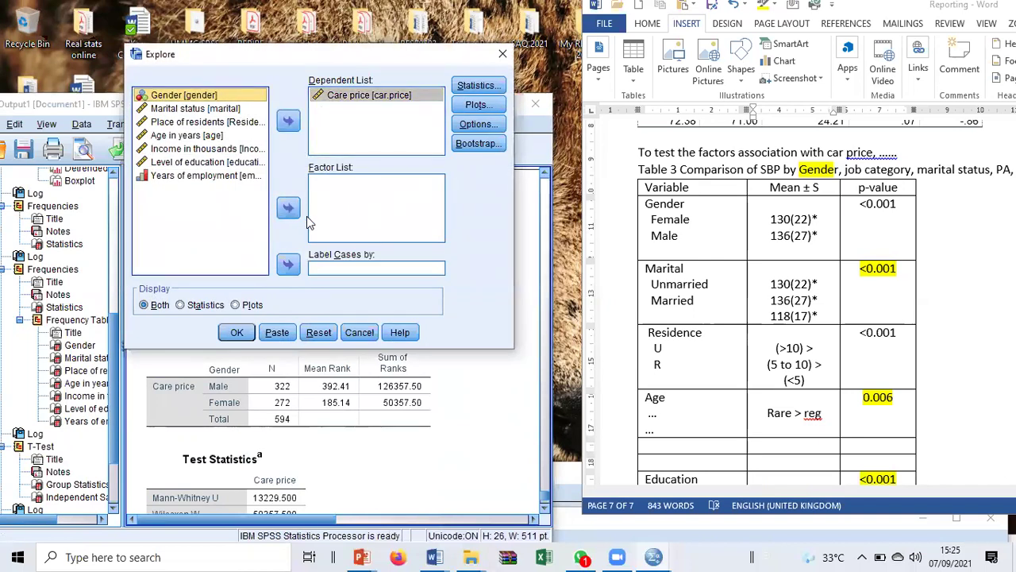
pyautogui.click(289, 209)
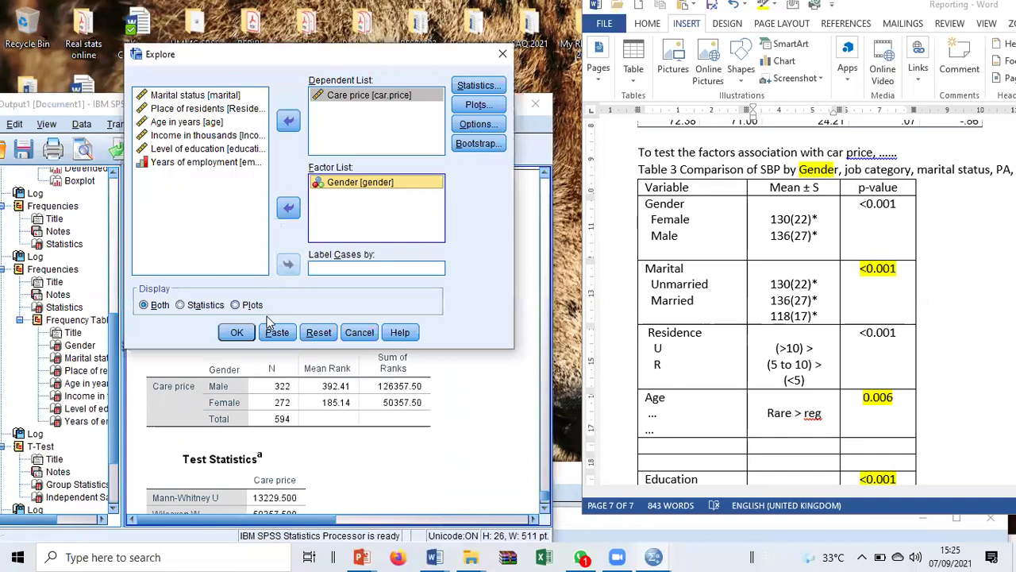
pyautogui.click(236, 332)
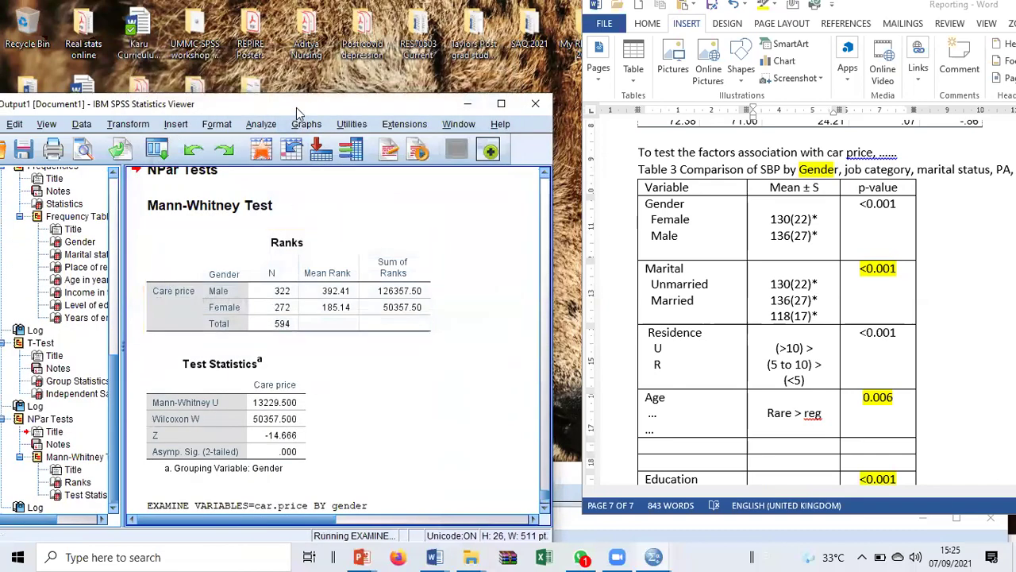
# Bring the Explore descriptives into view and replace the first Gender value in Word's Table 3 with 90.00(34.13)*
pyautogui.moveTo(296, 108); pyautogui.dragTo(267, 0)
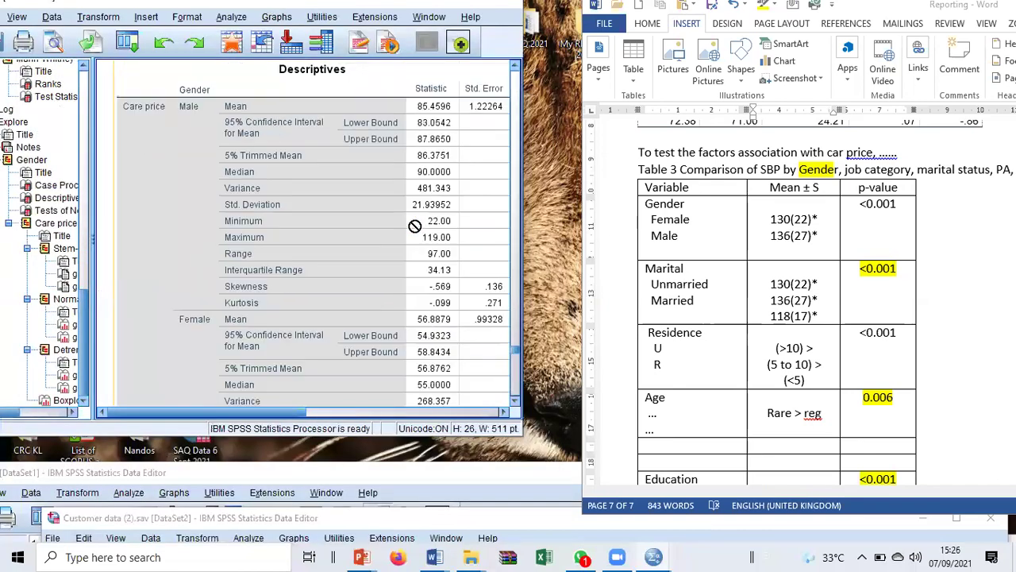
pyautogui.click(785, 254)
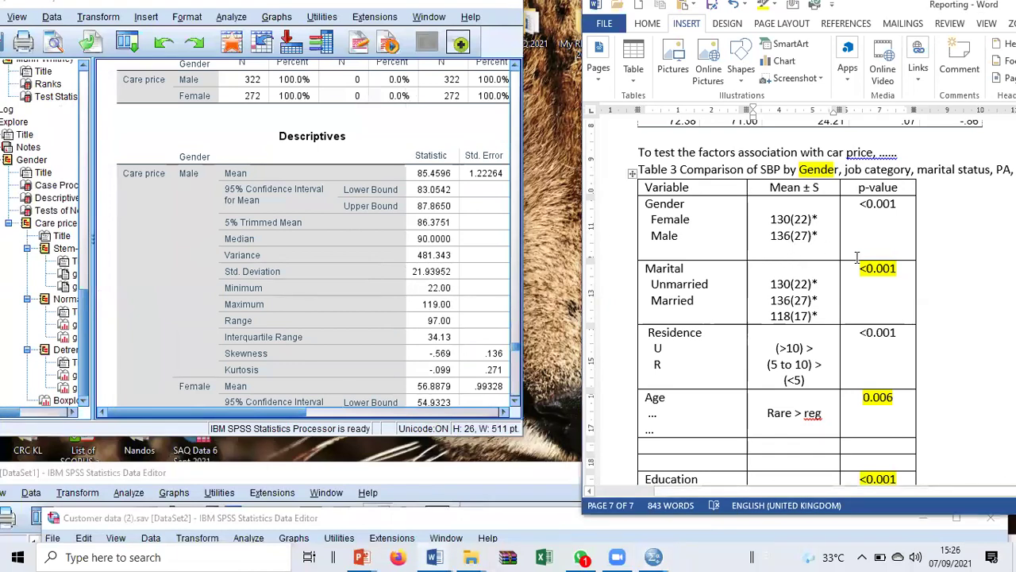
pyautogui.moveTo(768, 223); pyautogui.dragTo(815, 224)
pyautogui.click(409, 216)
pyautogui.write('90.0(*')
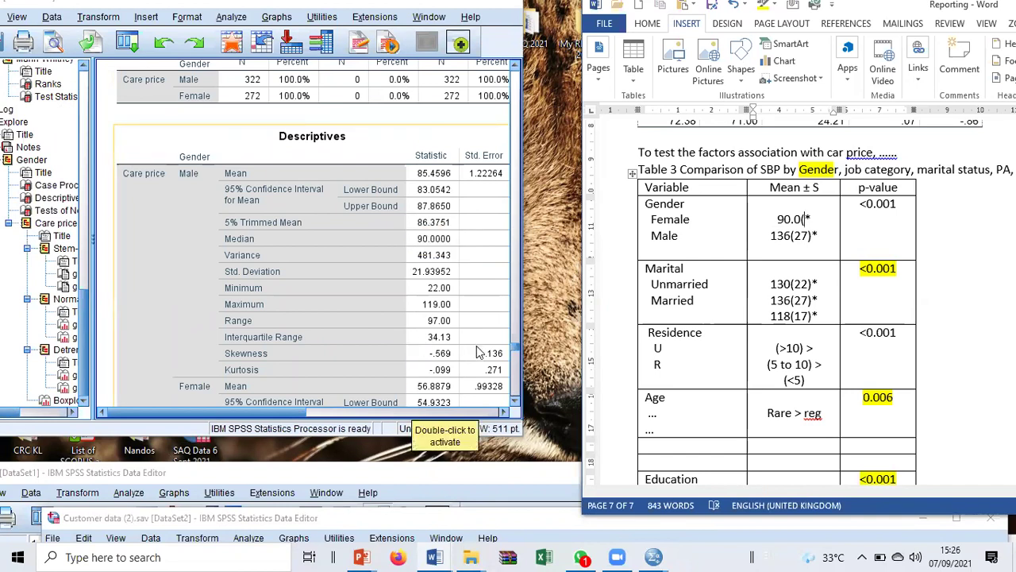
pyautogui.click(861, 224)
pyautogui.write('34.')
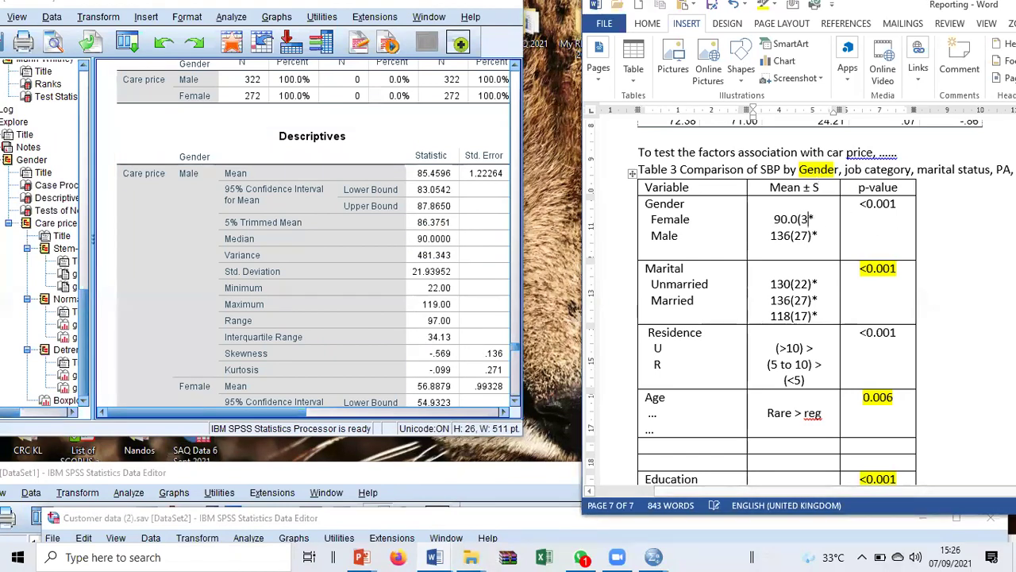
pyautogui.write('13)')
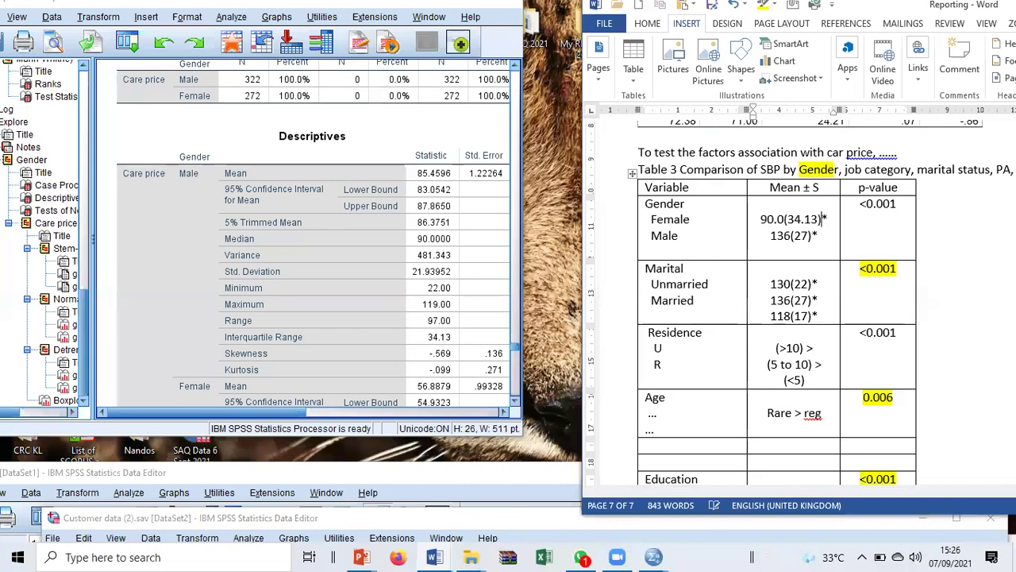
pyautogui.click(783, 219)
pyautogui.write('0')
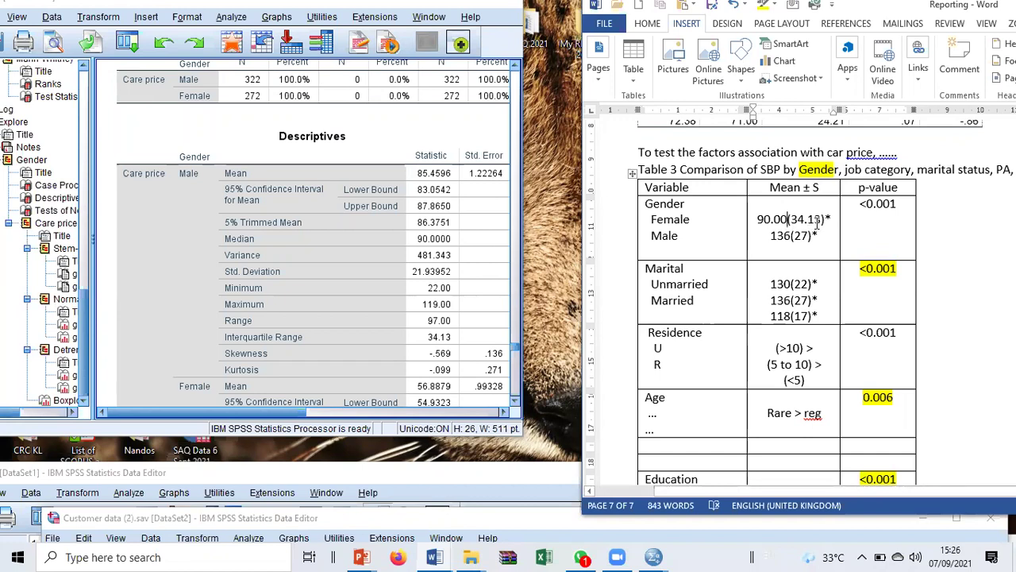
# Replace the second Gender value in Table 3 with the female median and IQR, 55.00(25.50)*, and delete the empty line below it
pyautogui.click(424, 380)
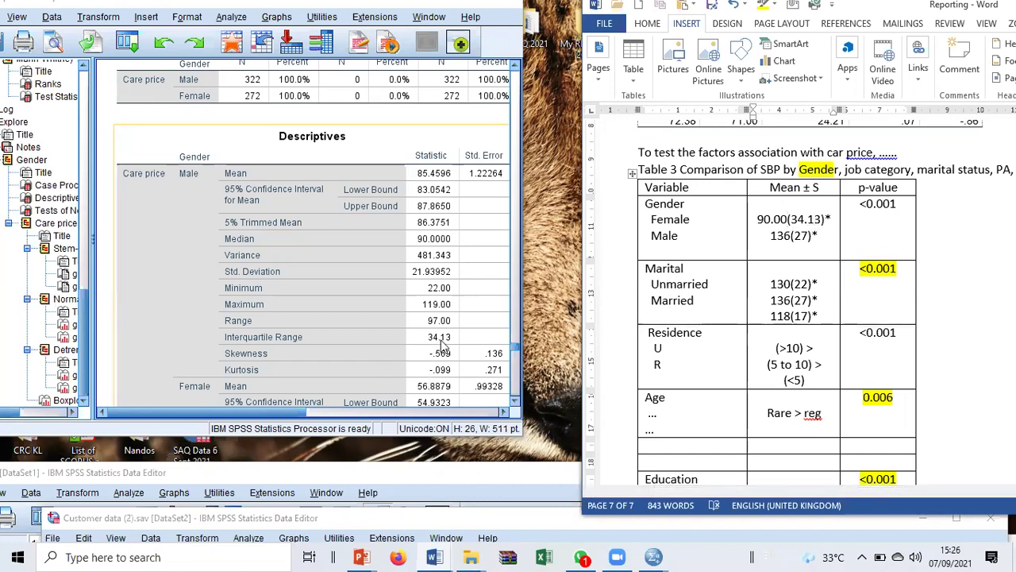
pyautogui.scroll(-5, 309, 297)
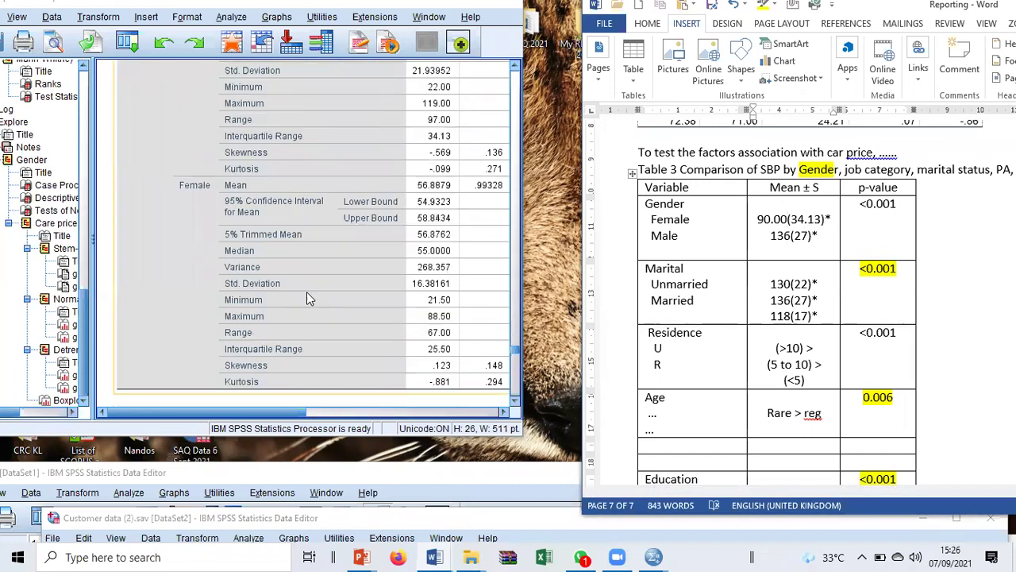
pyautogui.click(788, 235)
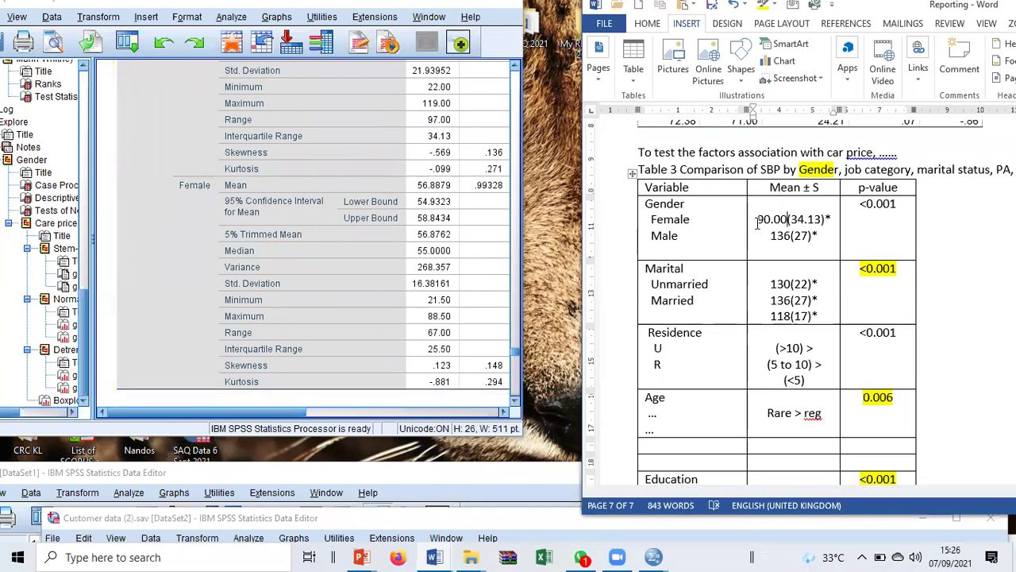
pyautogui.tripleClick(788, 238)
pyautogui.click(798, 236)
pyautogui.moveTo(770, 236); pyautogui.dragTo(806, 236)
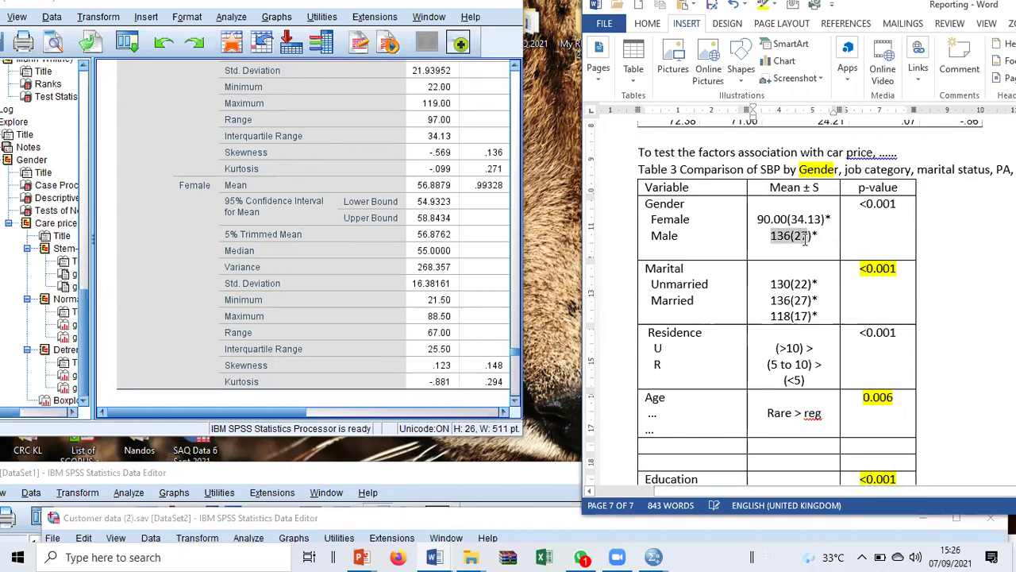
pyautogui.write('55.00(')
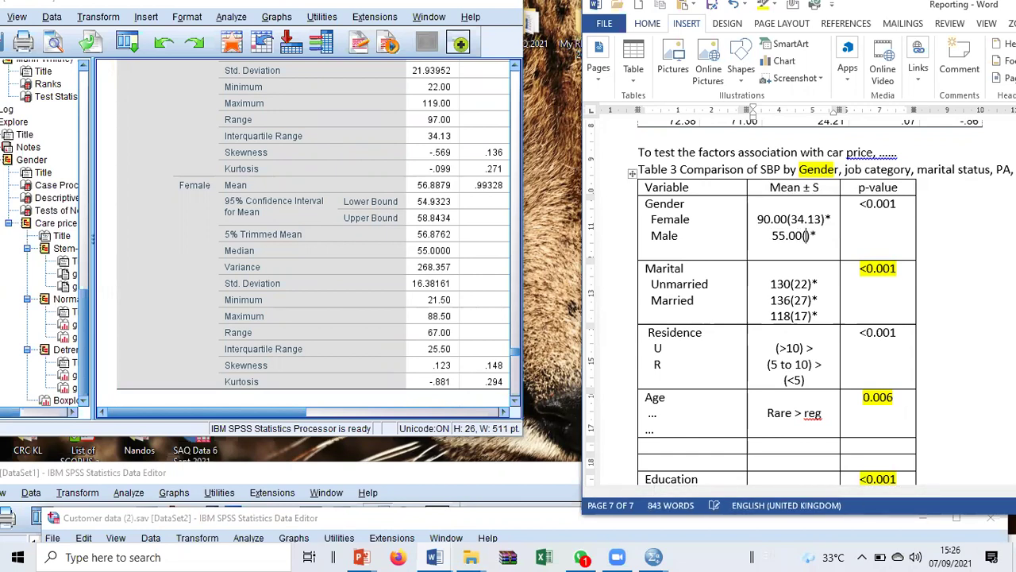
pyautogui.write('21.50')
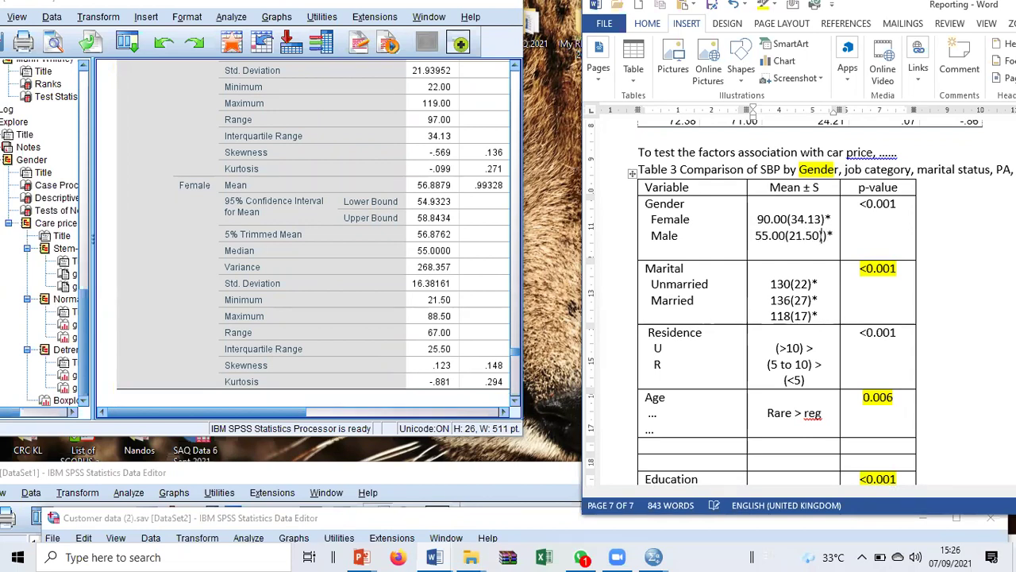
pyautogui.press('BackSpace')
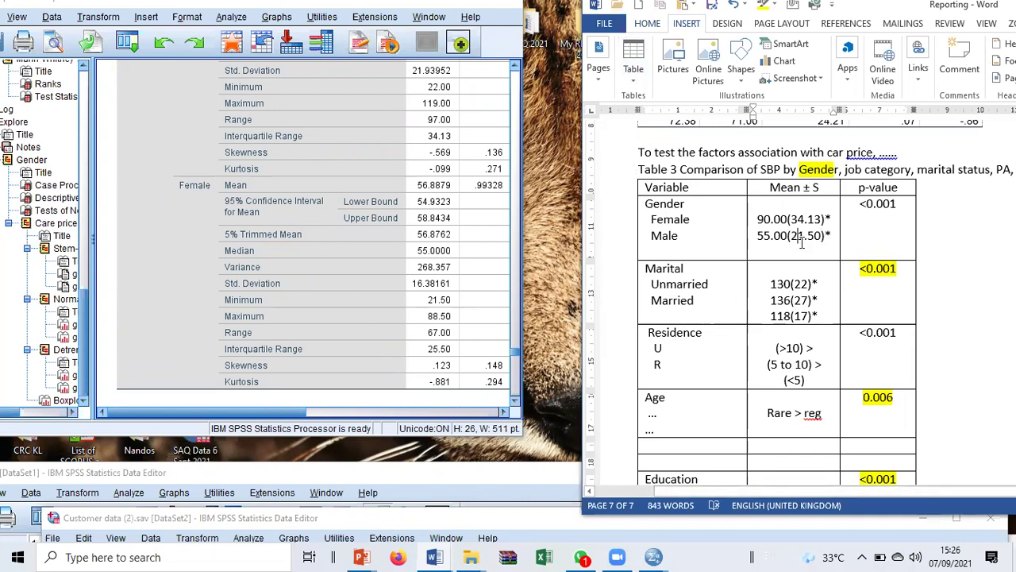
pyautogui.doubleClick(802, 243)
pyautogui.write('25')
pyautogui.press('Delete')
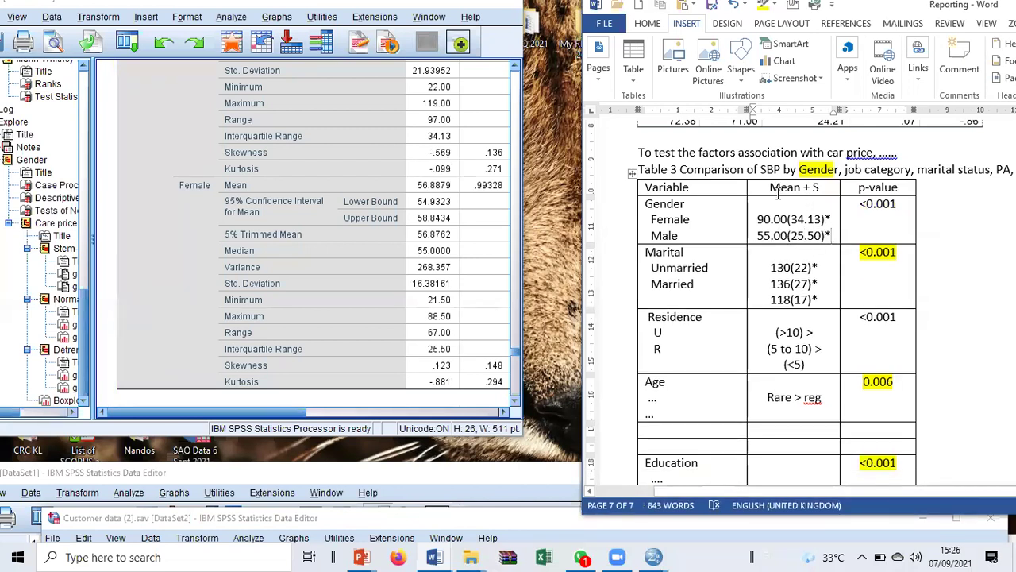
# Compare Table 3's Mean ± S heading and the asterisked Gender values with the *Median(IQR) footnote
pyautogui.moveTo(769, 187); pyautogui.dragTo(820, 187)
pyautogui.click(772, 222)
pyautogui.moveTo(757, 219); pyautogui.dragTo(831, 236)
pyautogui.scroll(-5, 815, 242)
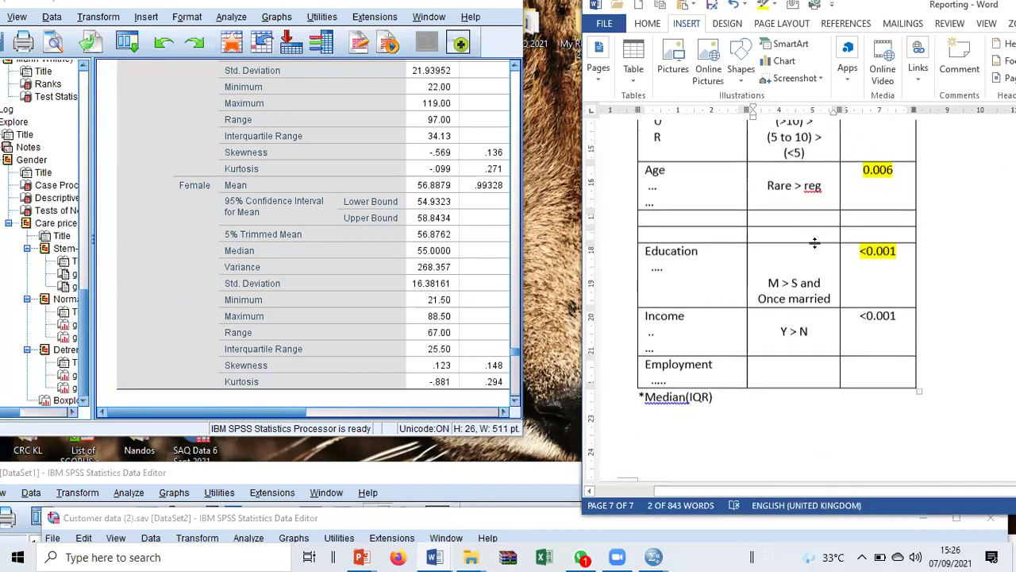
pyautogui.moveTo(664, 397); pyautogui.dragTo(714, 397)
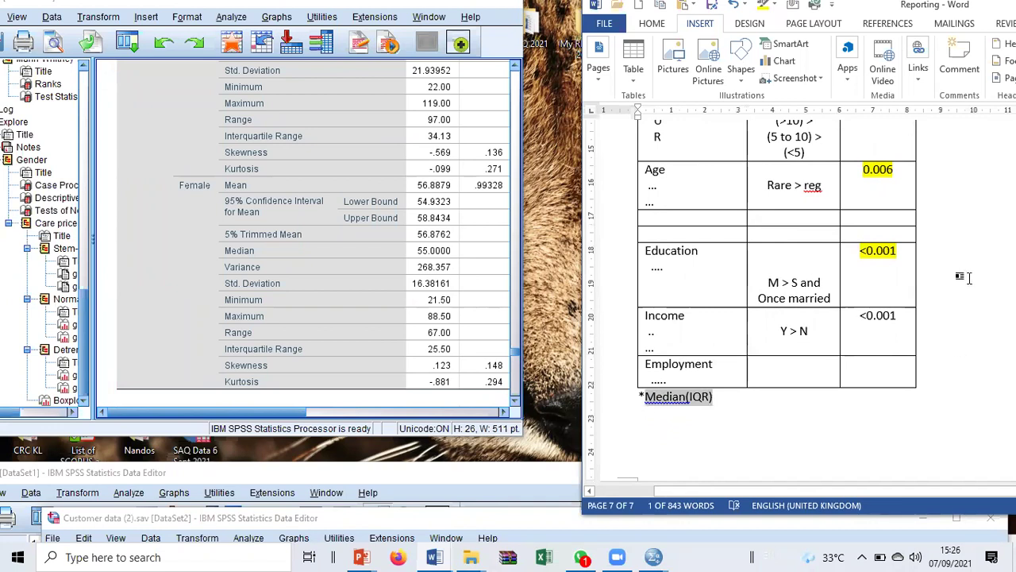
# Swap the Gender row labels in Table 3 so the first reads Male and the second Female
pyautogui.scroll(5, 960, 262)
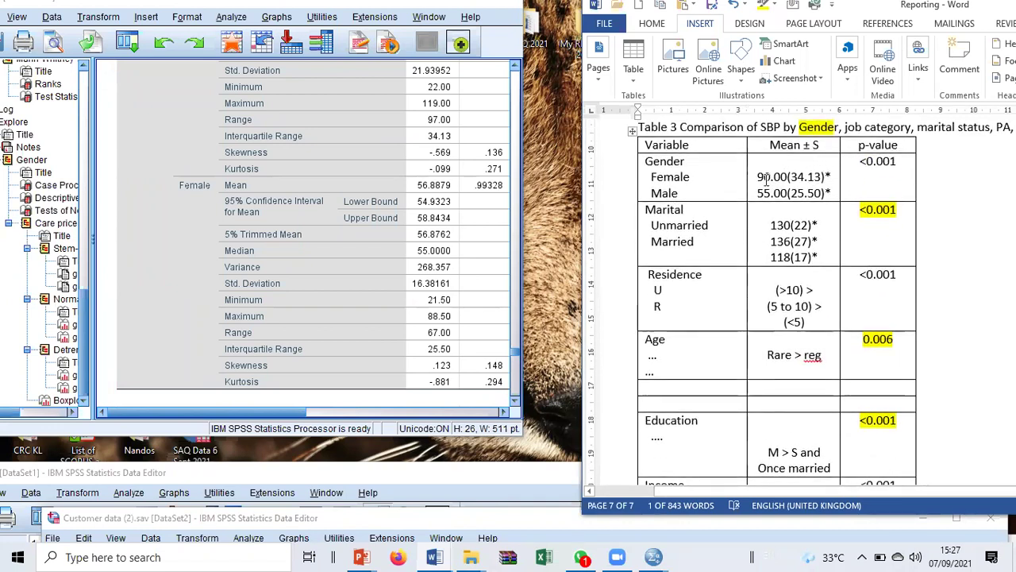
pyautogui.moveTo(690, 176); pyautogui.dragTo(650, 176)
pyautogui.press('Delete')
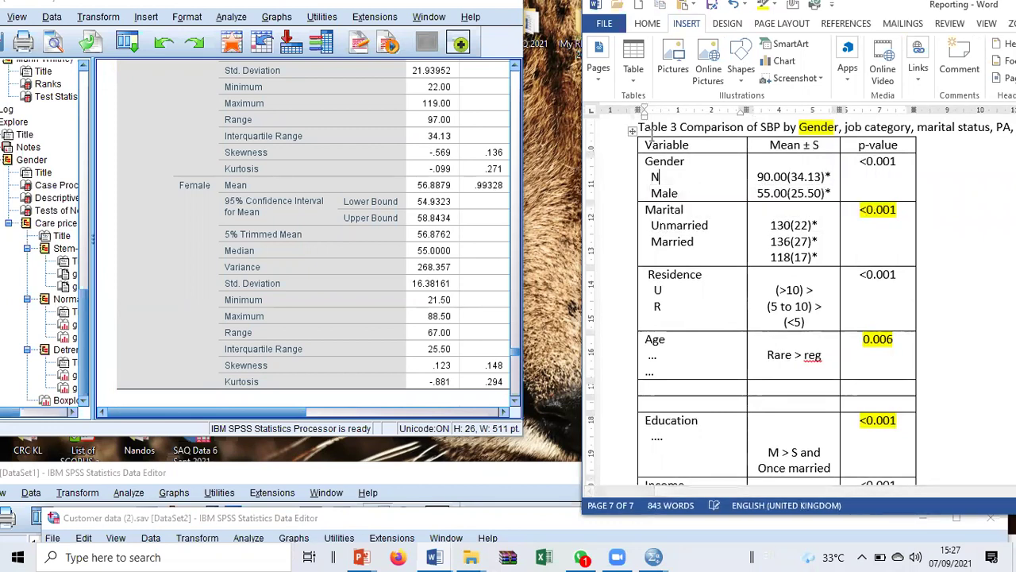
pyautogui.write('Male')
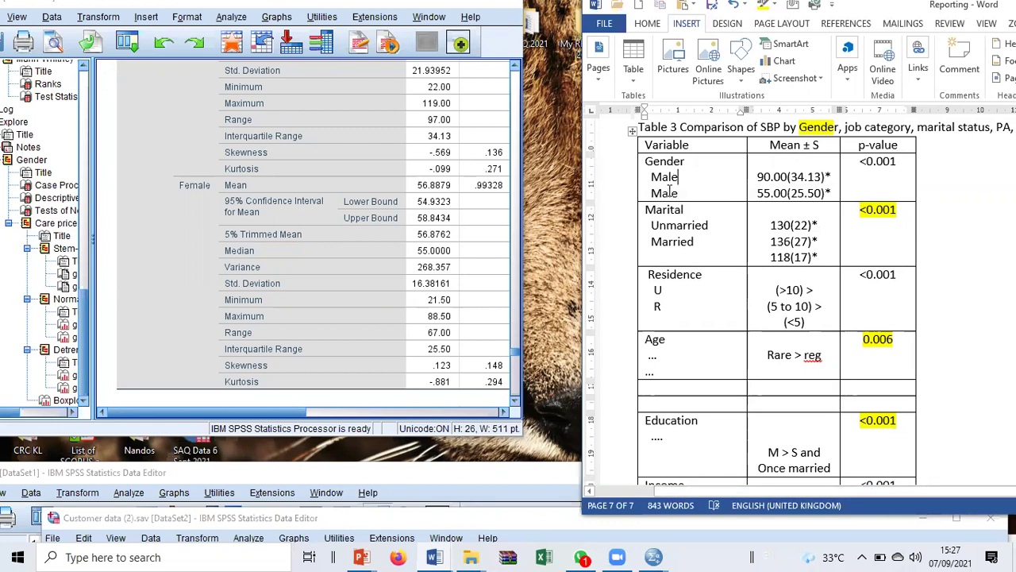
pyautogui.moveTo(679, 193); pyautogui.dragTo(650, 193)
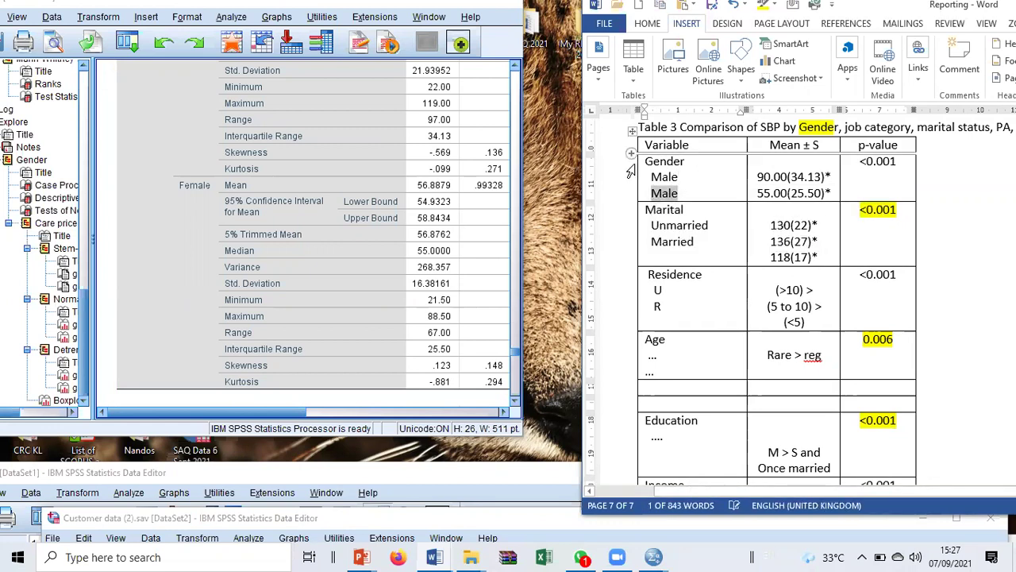
pyautogui.write('Fema')
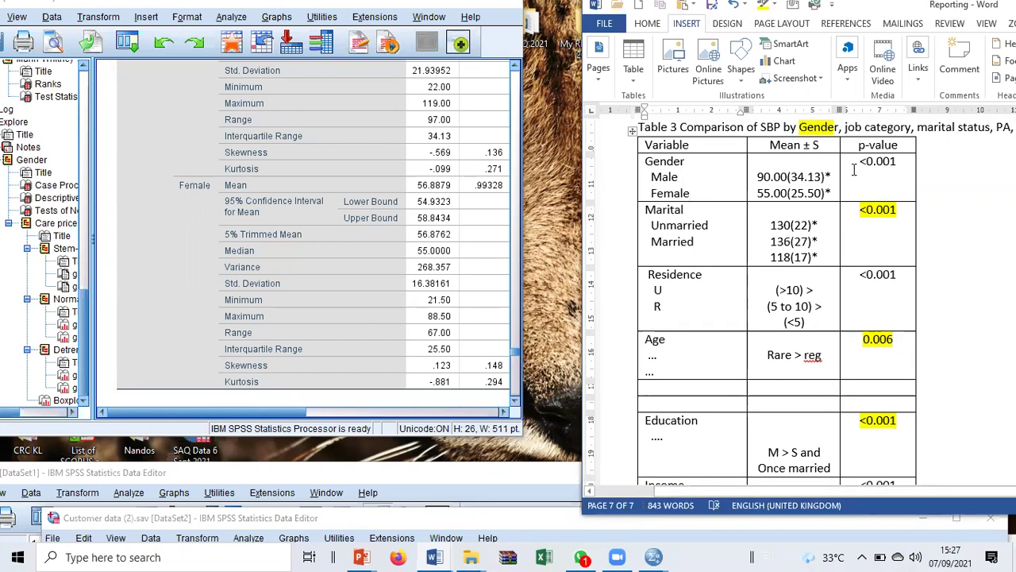
# Review the Gender p-value and medians and the remaining variables in Table 3, and return to the SPSS output
pyautogui.moveTo(856, 162); pyautogui.dragTo(896, 163)
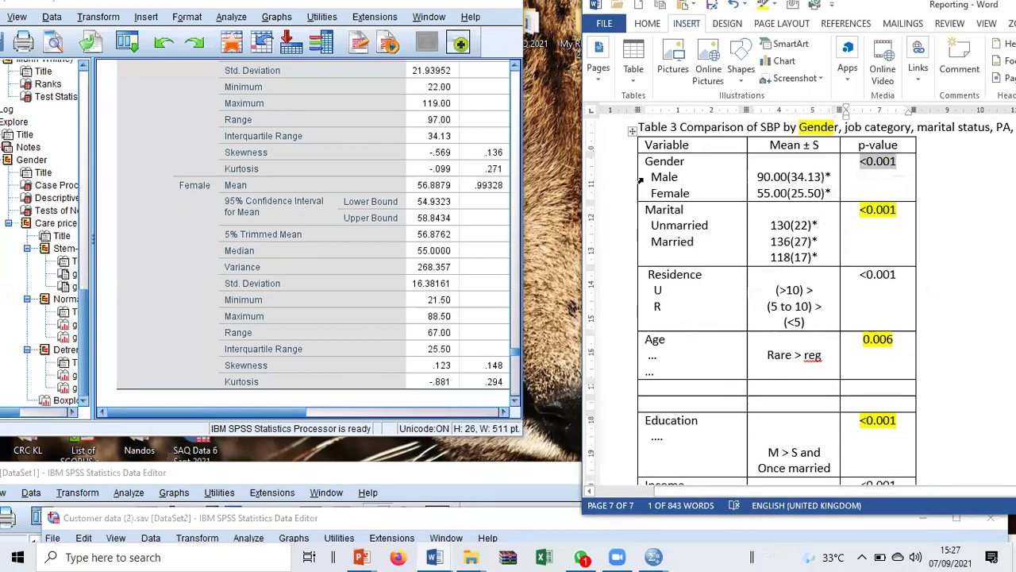
pyautogui.moveTo(755, 176); pyautogui.dragTo(828, 198)
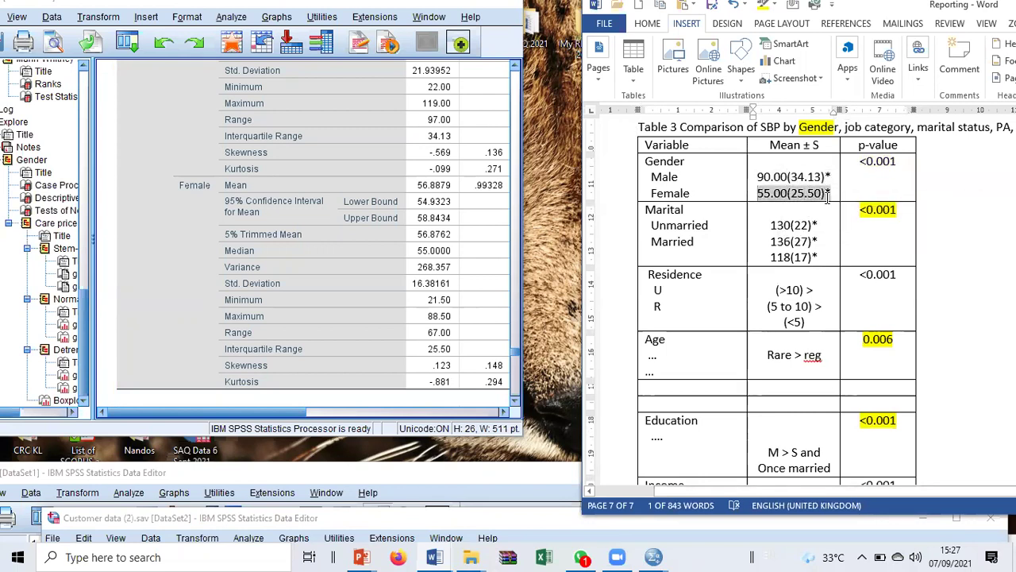
pyautogui.click(772, 225)
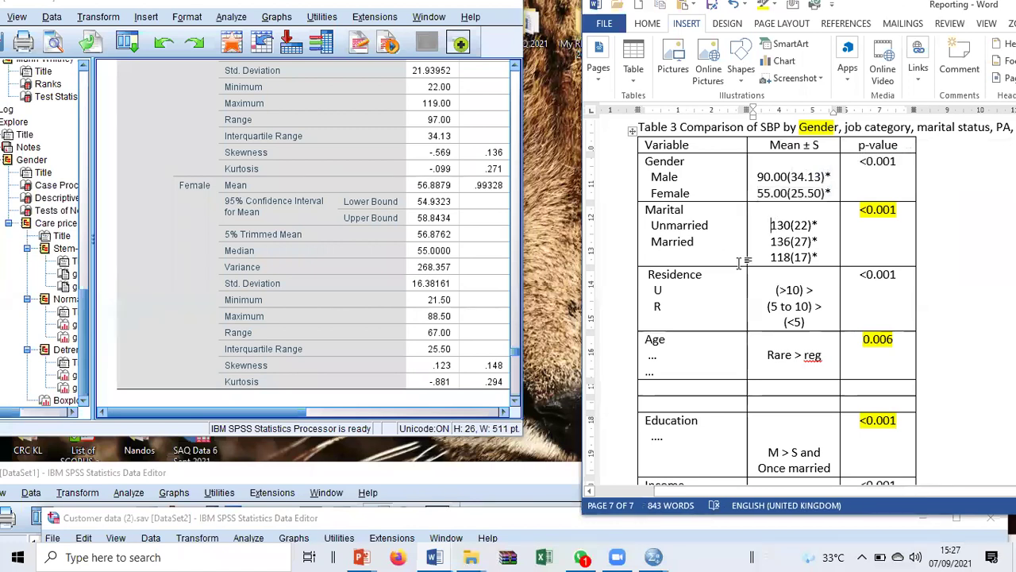
pyautogui.scroll(-3, 738, 262)
pyautogui.click(713, 237)
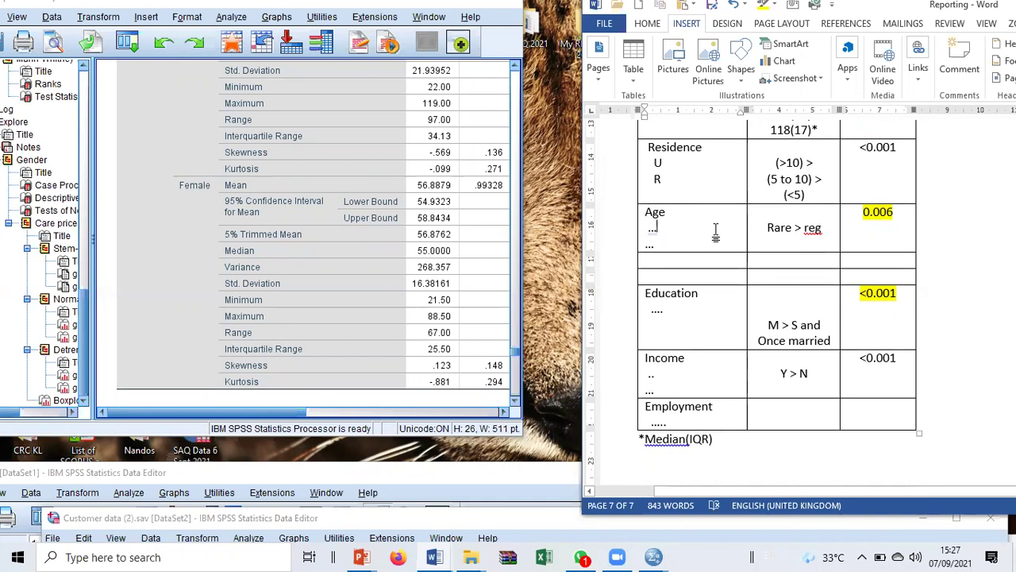
pyautogui.click(263, 191)
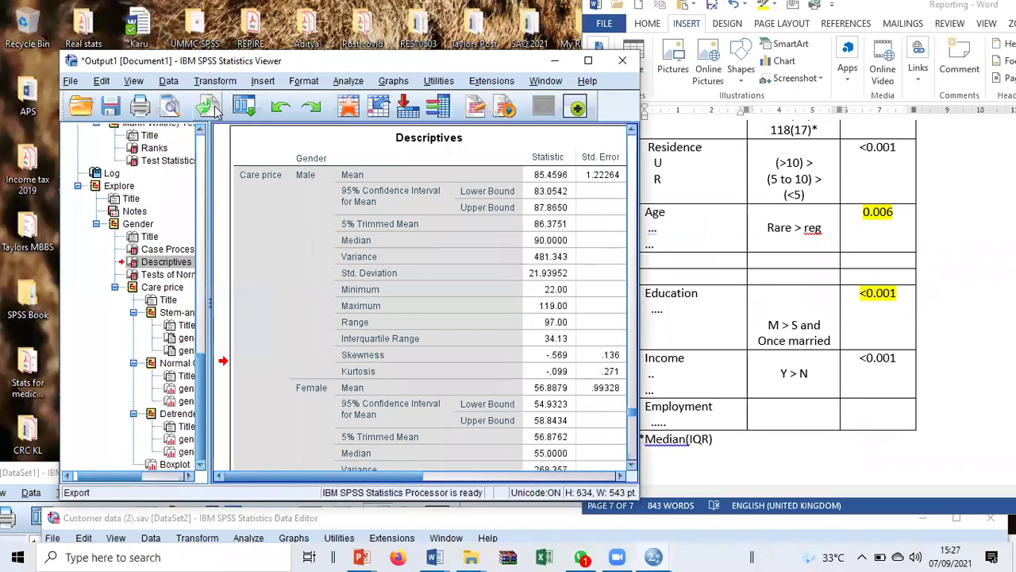
# Run an Independent-Samples T Test of Care price grouped by Marital status, with groups 1 and 2
pyautogui.click(244, 105)
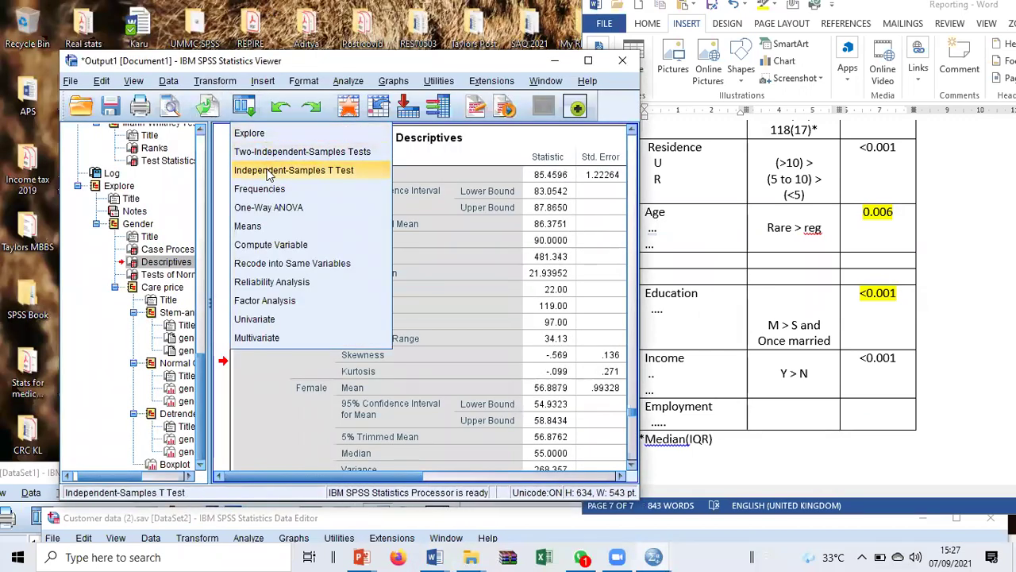
pyautogui.click(274, 170)
pyautogui.click(238, 296)
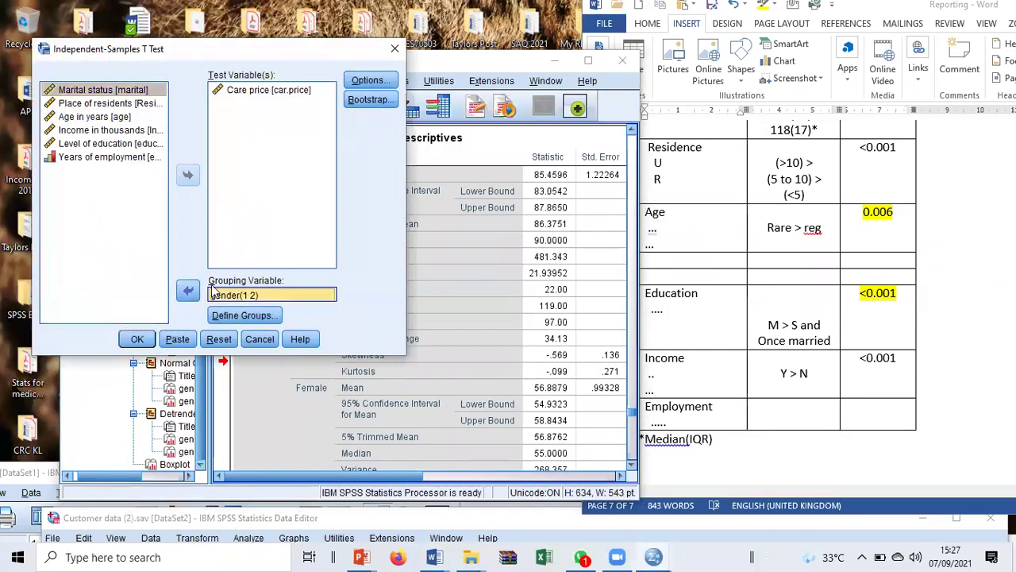
pyautogui.click(187, 290)
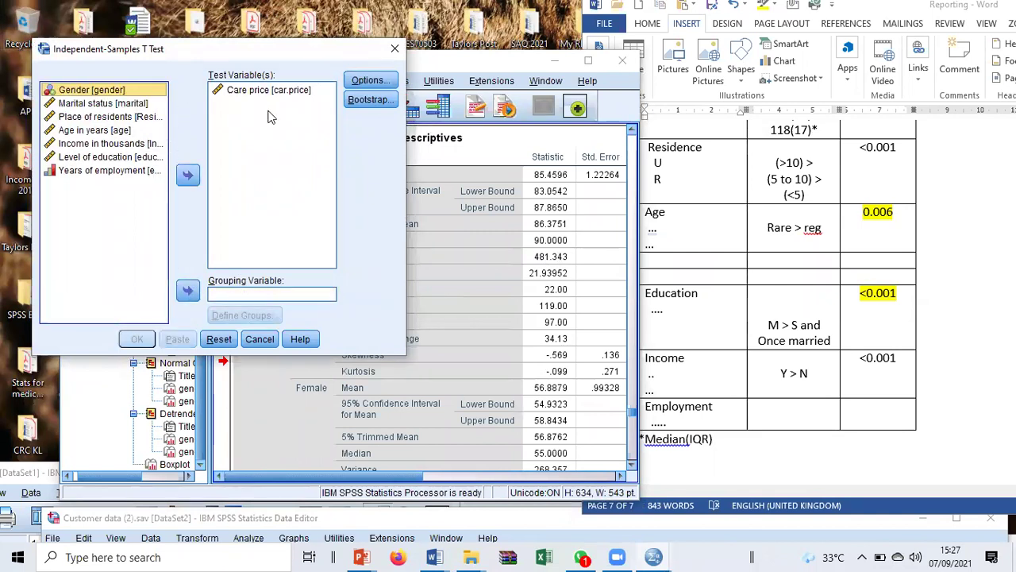
pyautogui.click(108, 103)
pyautogui.click(187, 290)
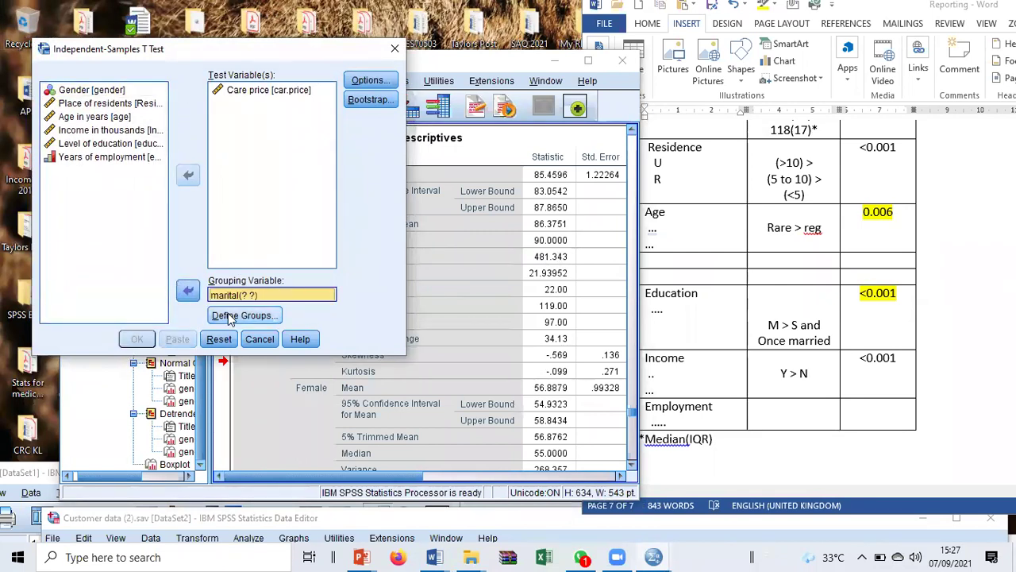
pyautogui.click(242, 315)
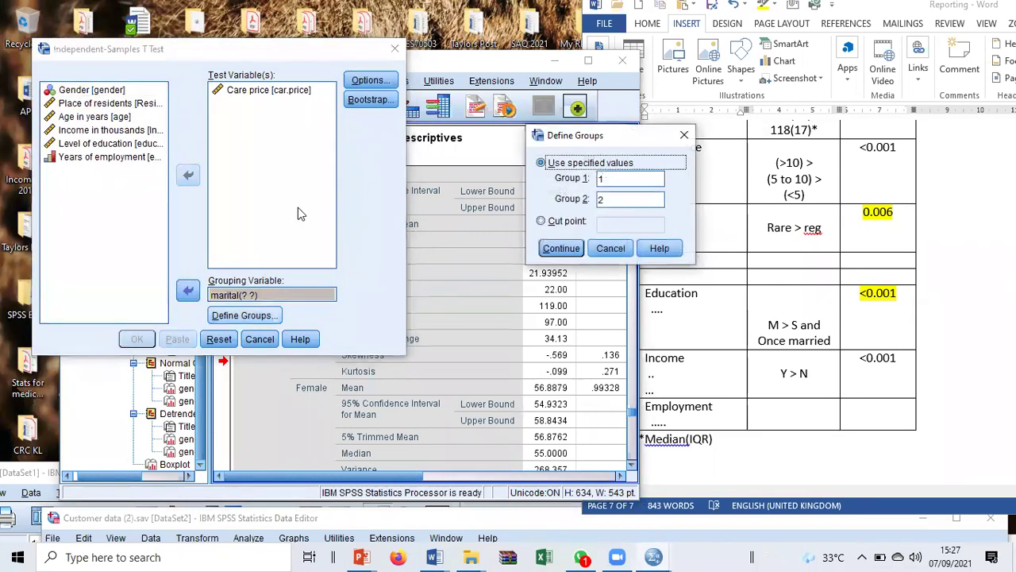
pyautogui.click(561, 248)
pyautogui.click(136, 339)
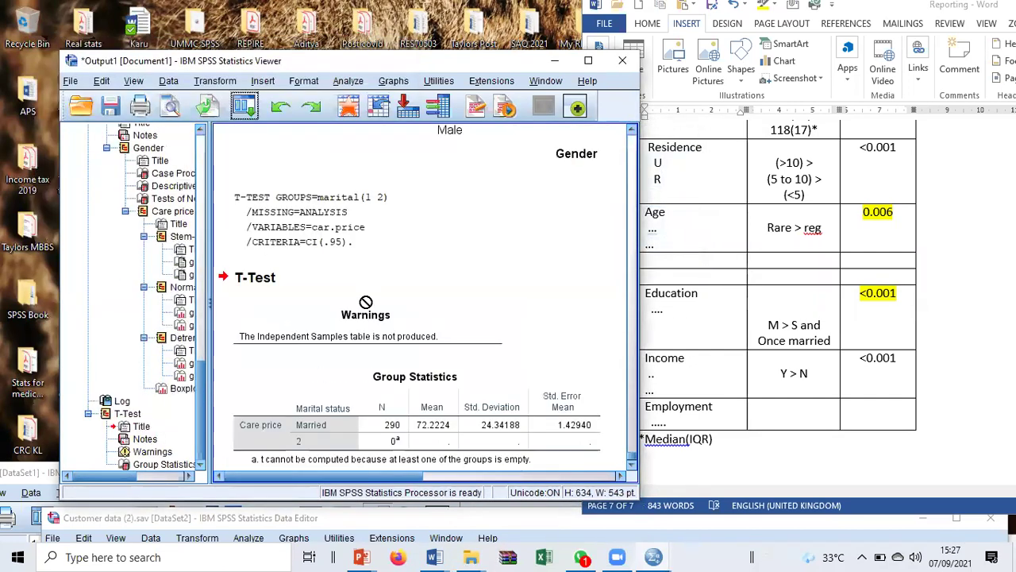
# Rerun the Independent-Samples T Test of Care price by Marital status with Group 2 set to 0
pyautogui.click(246, 115)
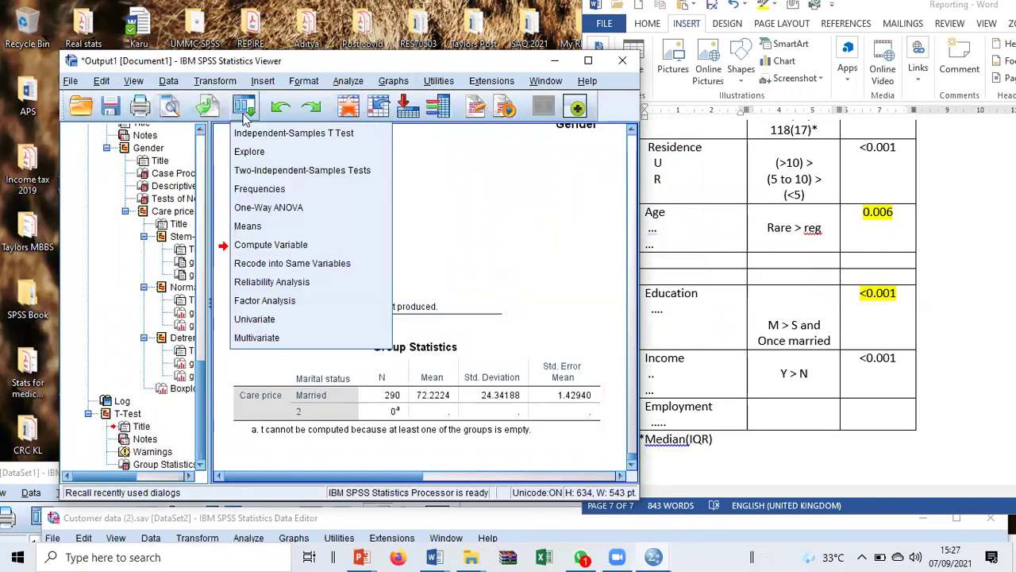
pyautogui.click(251, 135)
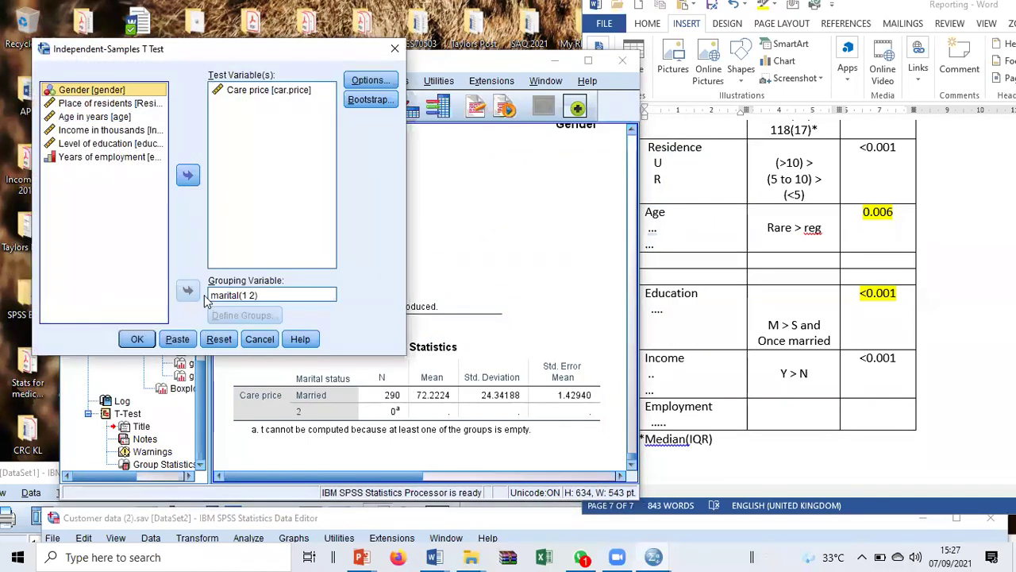
pyautogui.click(242, 316)
pyautogui.click(609, 203)
pyautogui.moveTo(610, 203); pyautogui.dragTo(585, 200)
pyautogui.write('0')
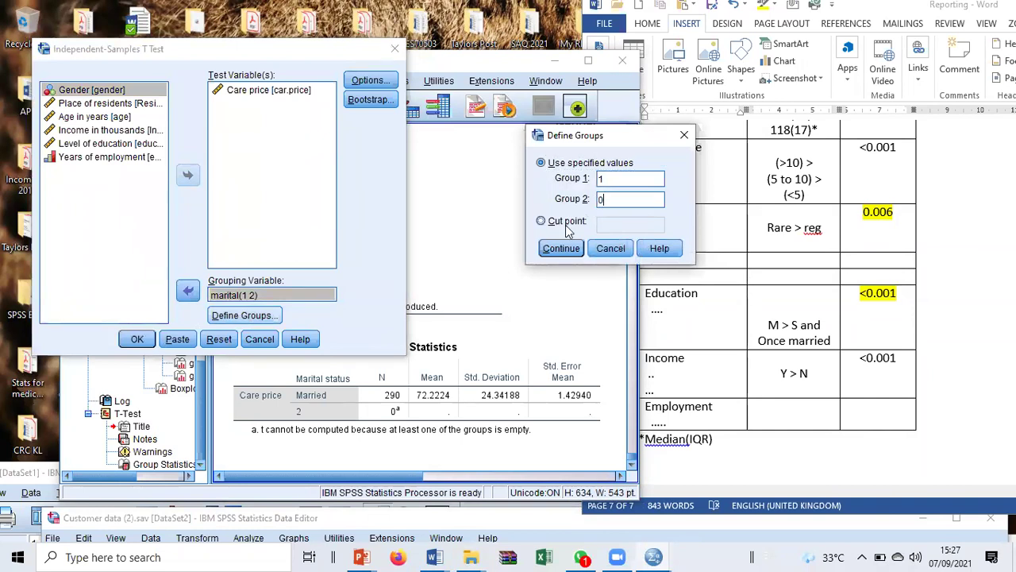
pyautogui.click(561, 248)
pyautogui.click(140, 339)
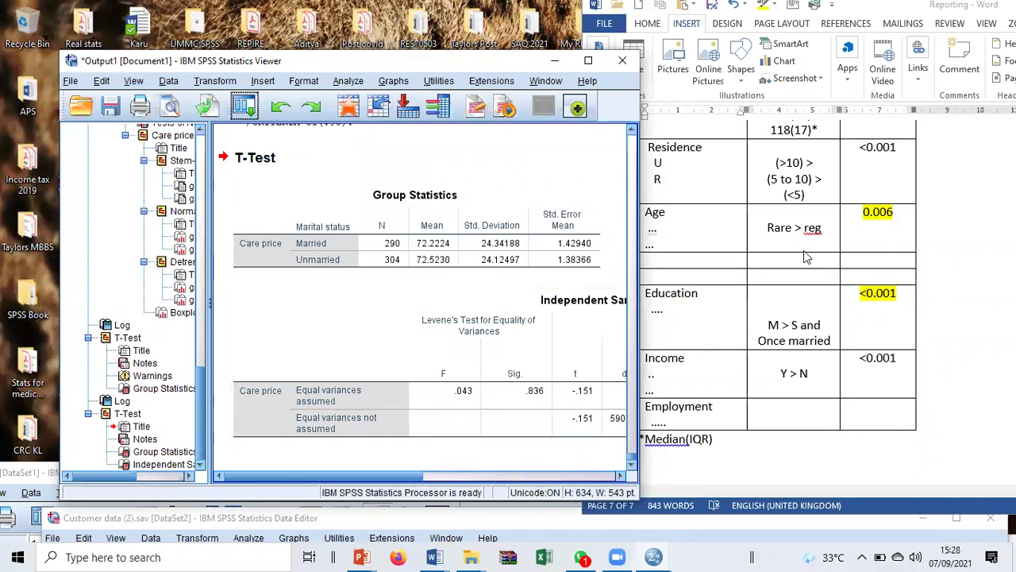
# Replace the three Marital values in the Mean ± S column of Word's Table 3 with the text "Mean and SDS"
pyautogui.click(655, 228)
pyautogui.scroll(2, 676, 213)
pyautogui.scroll(2, 676, 210)
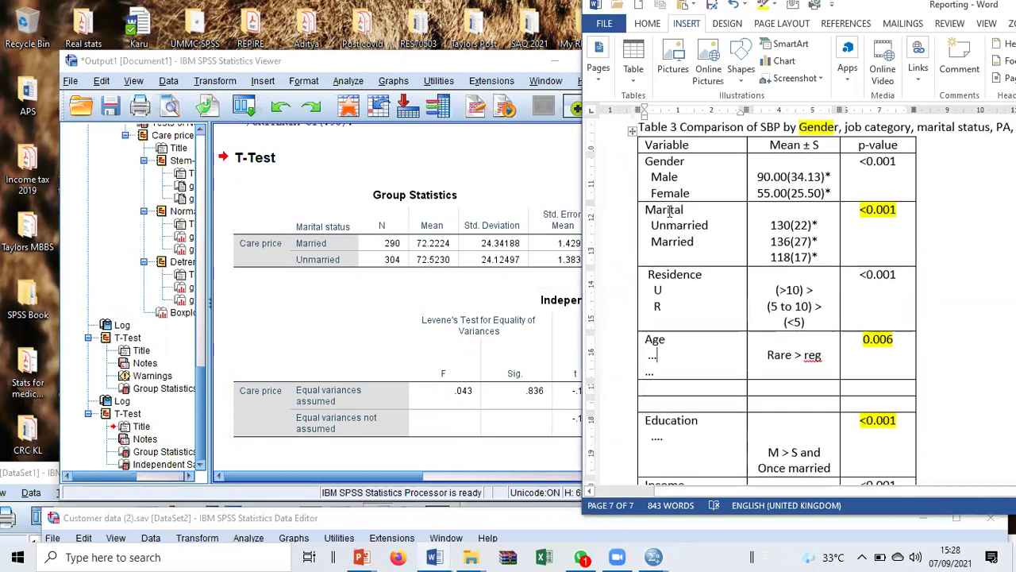
pyautogui.moveTo(769, 224); pyautogui.dragTo(821, 258)
pyautogui.press('Delete')
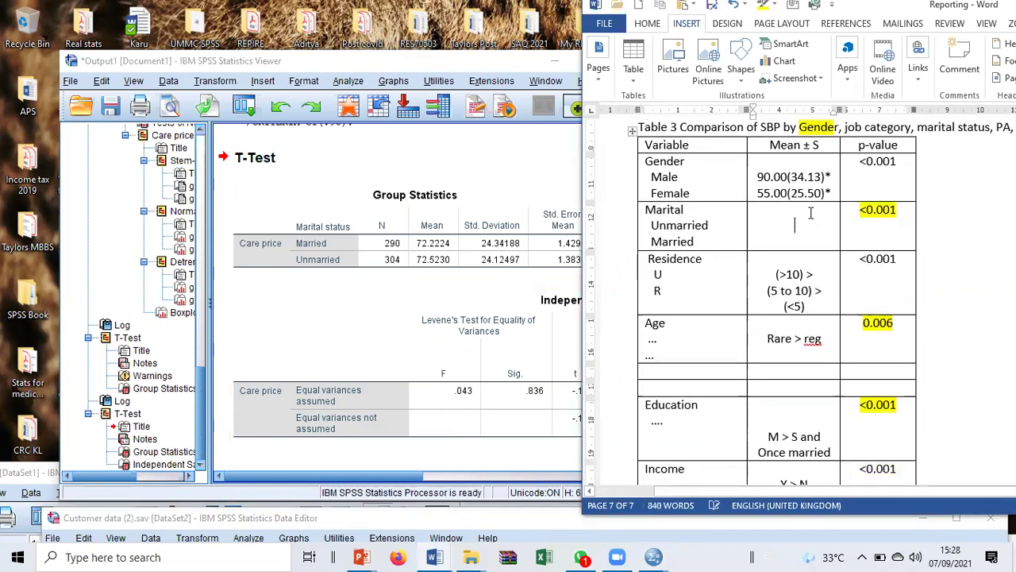
pyautogui.write('mean and ')
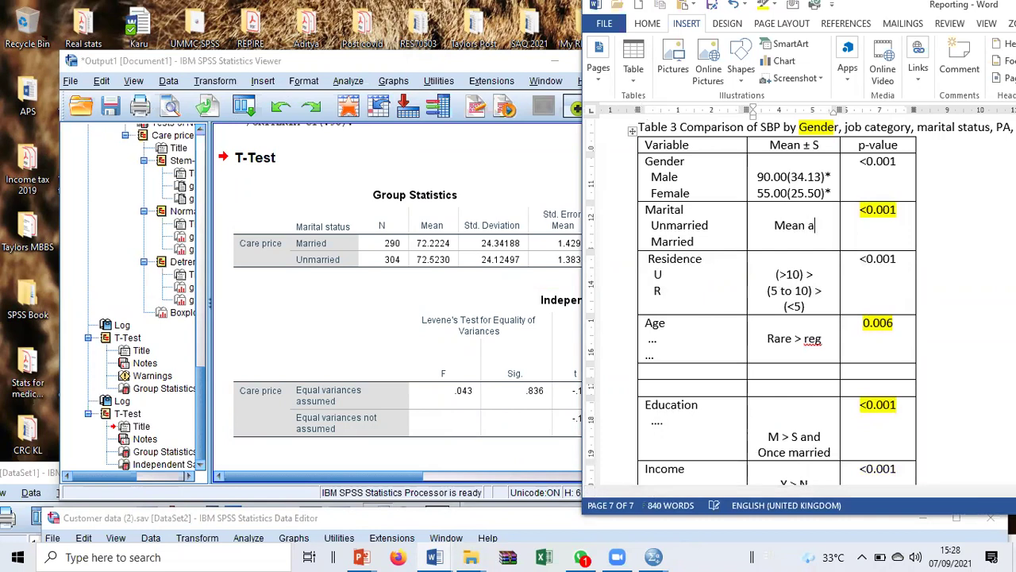
pyautogui.write('SDS')
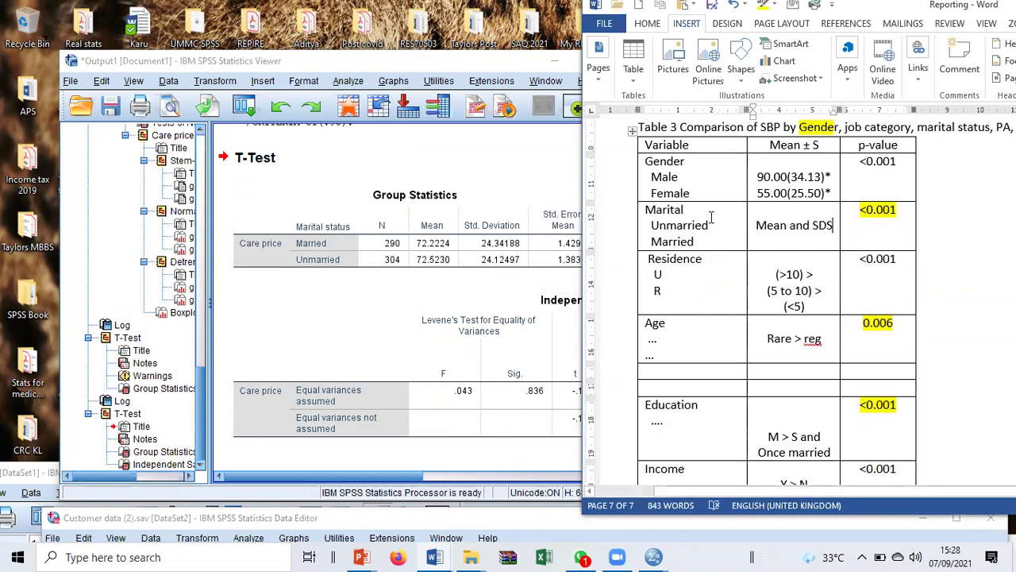
# Set the Marital p-value in Table 3 to 0.880 from the two-tailed t-test significance, and delete the Residence entries under Mean ± S
pyautogui.click(445, 325)
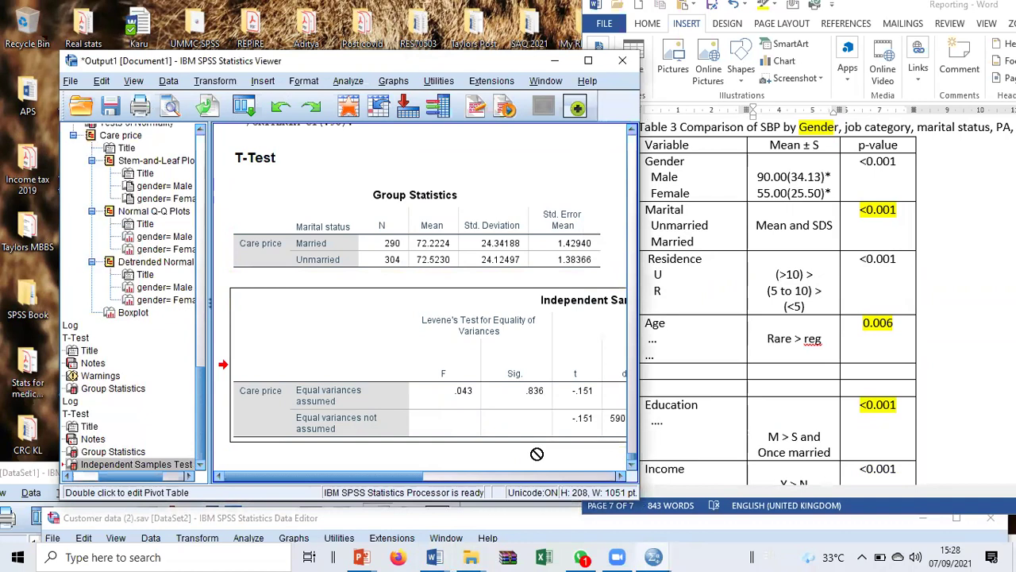
pyautogui.moveTo(411, 476); pyautogui.dragTo(454, 476)
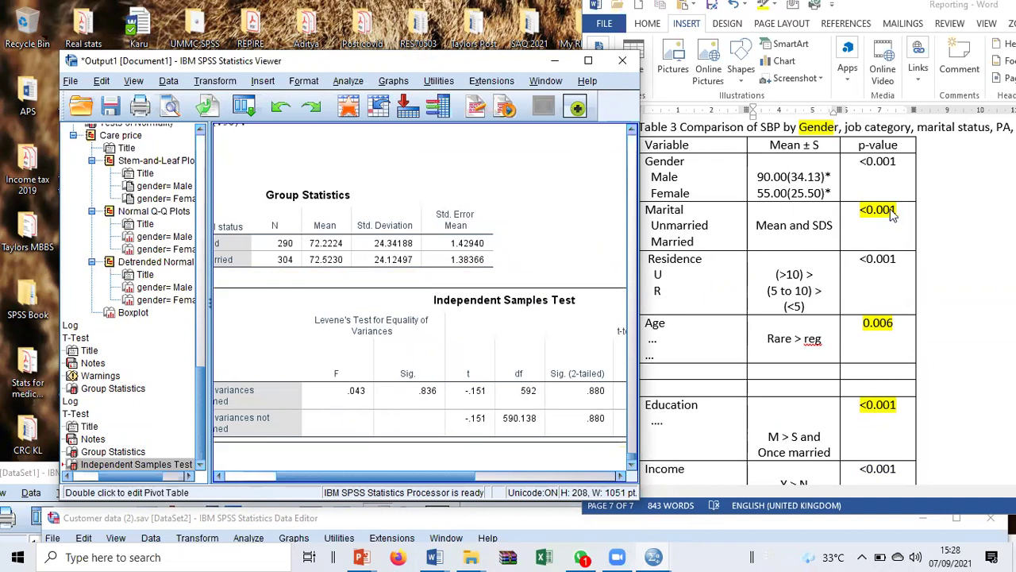
pyautogui.click(892, 216)
pyautogui.moveTo(897, 210); pyautogui.dragTo(858, 210)
pyautogui.write('0.880')
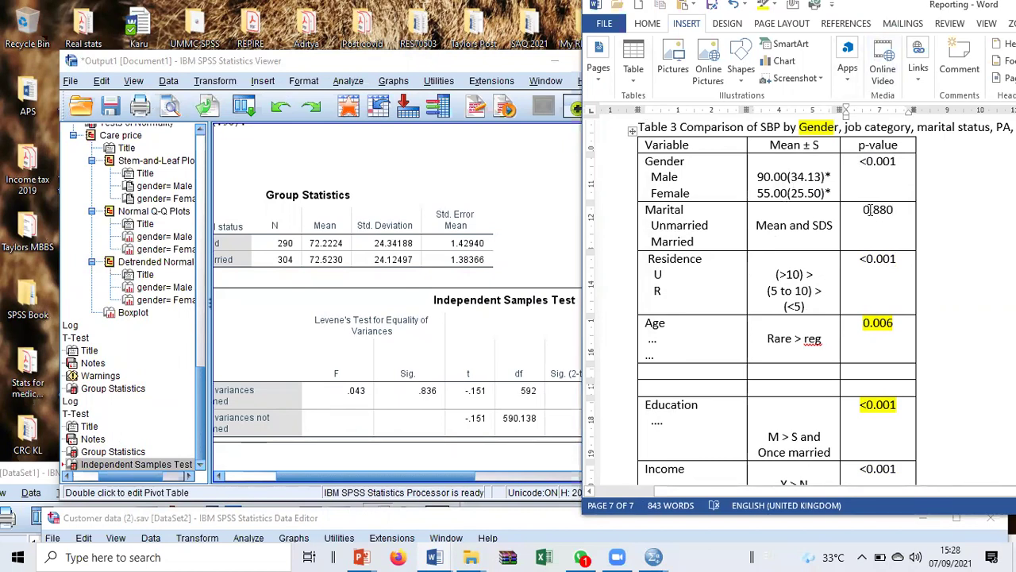
pyautogui.click(750, 266)
pyautogui.press('Delete')
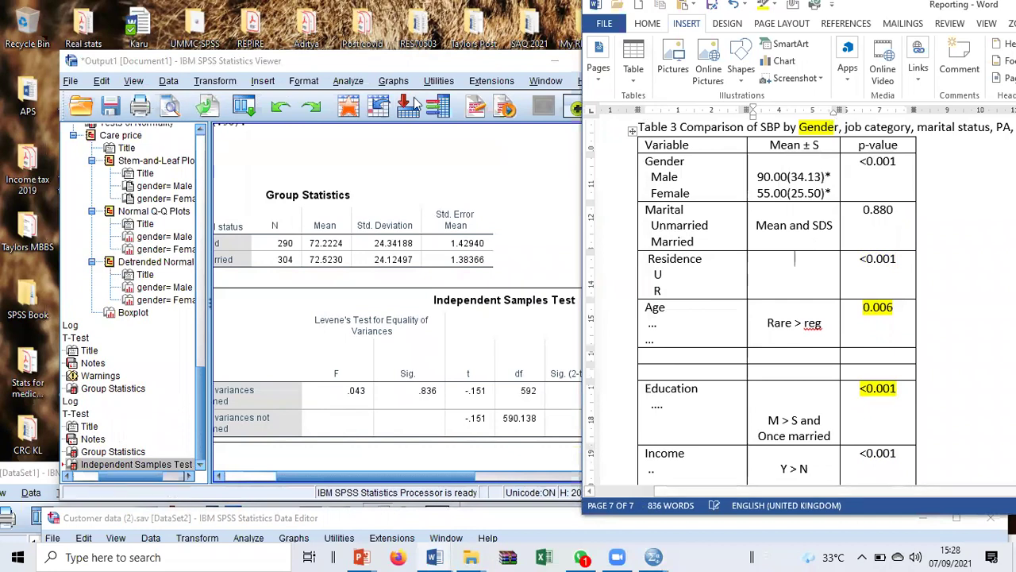
# Run an Independent-Samples T Test of Care price grouped by Place of residents, with groups 1 and 2
pyautogui.click(244, 105)
pyautogui.click(258, 133)
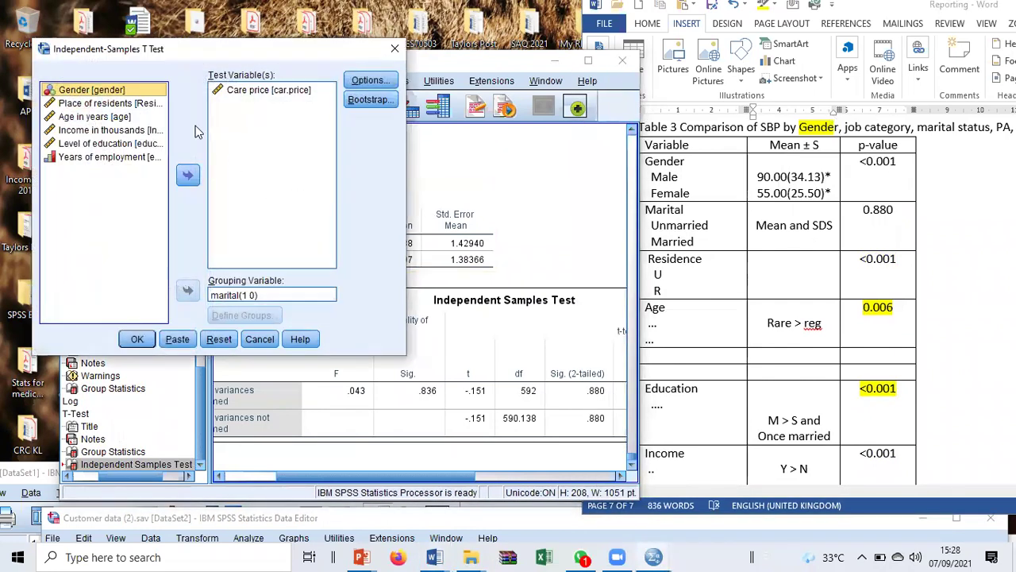
pyautogui.click(121, 105)
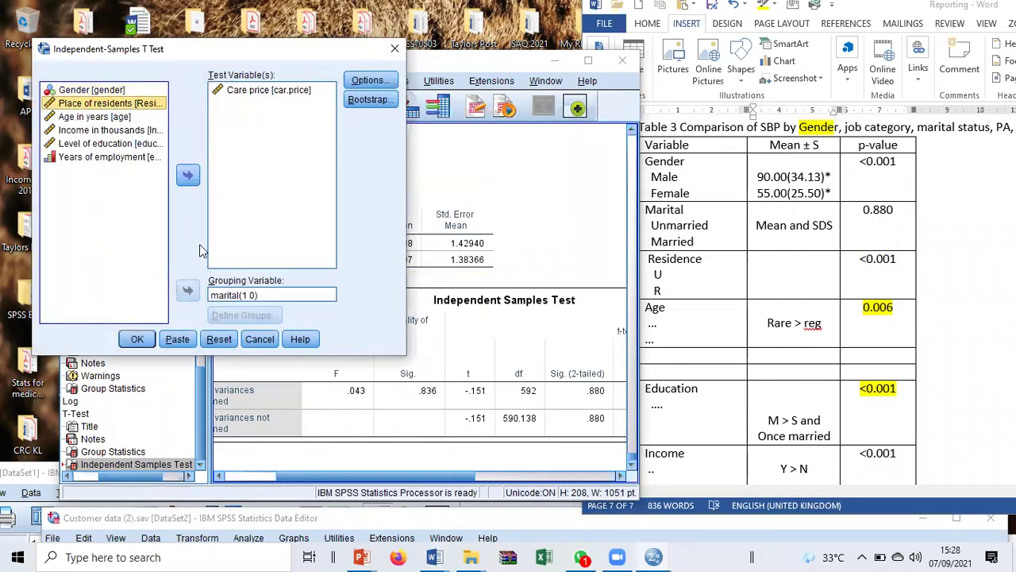
pyautogui.click(254, 295)
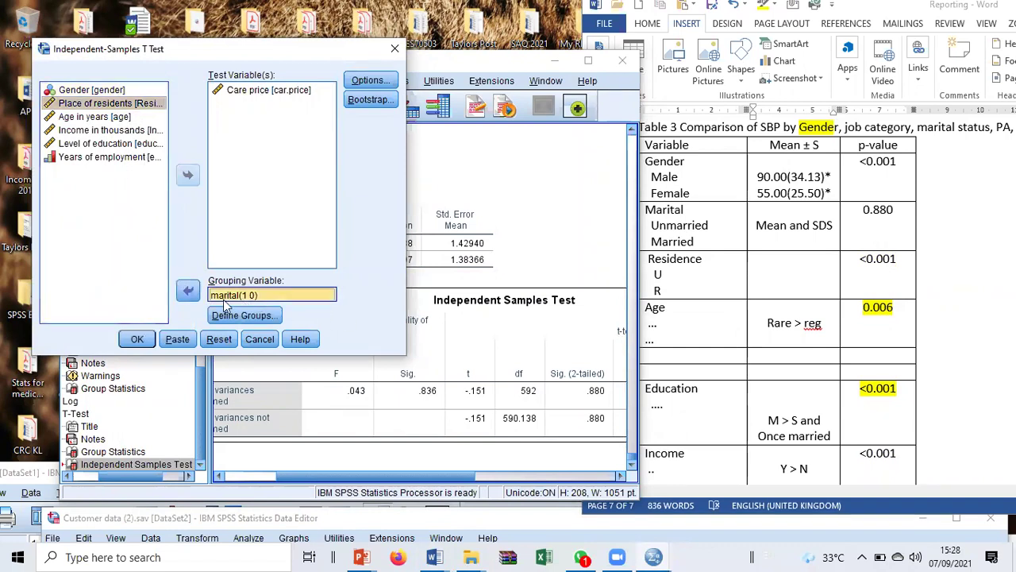
pyautogui.click(188, 290)
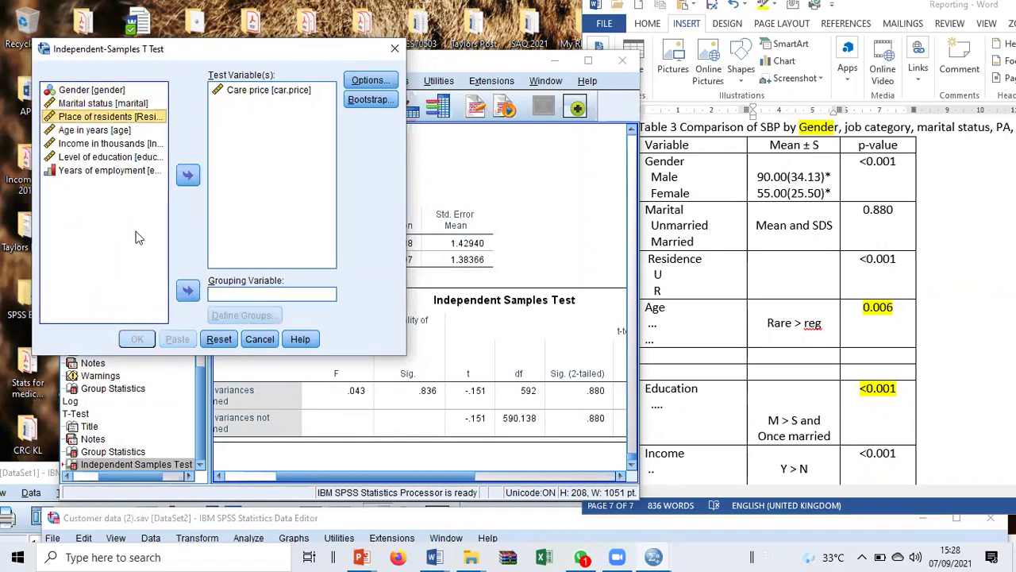
pyautogui.click(187, 290)
pyautogui.click(238, 315)
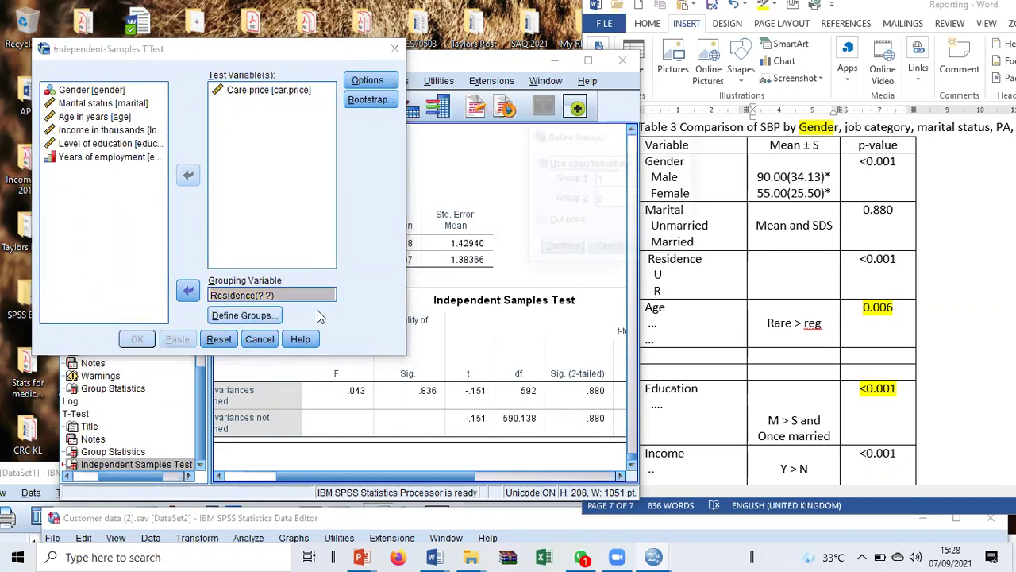
pyautogui.click(599, 200)
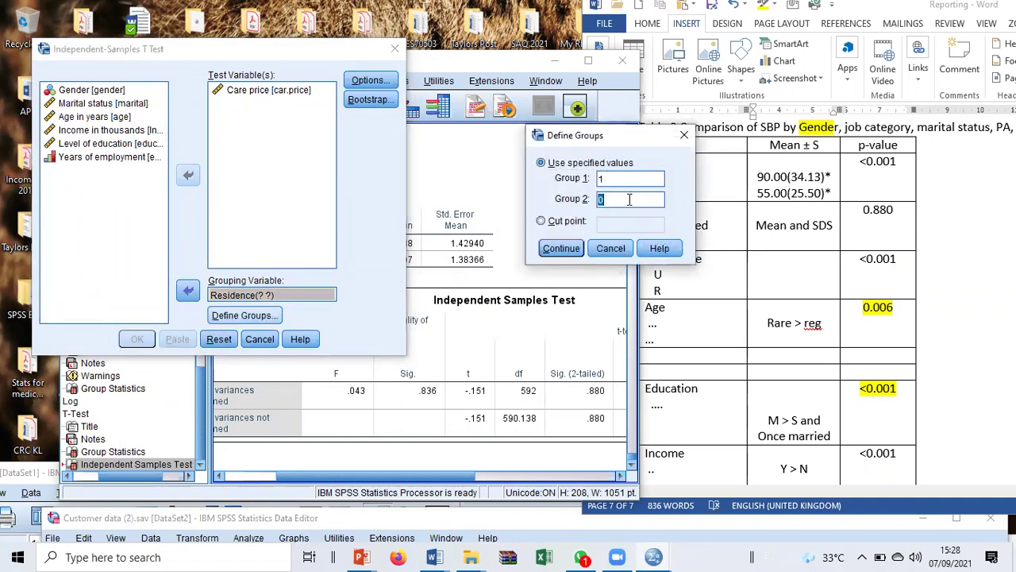
pyautogui.write('2')
pyautogui.click(561, 247)
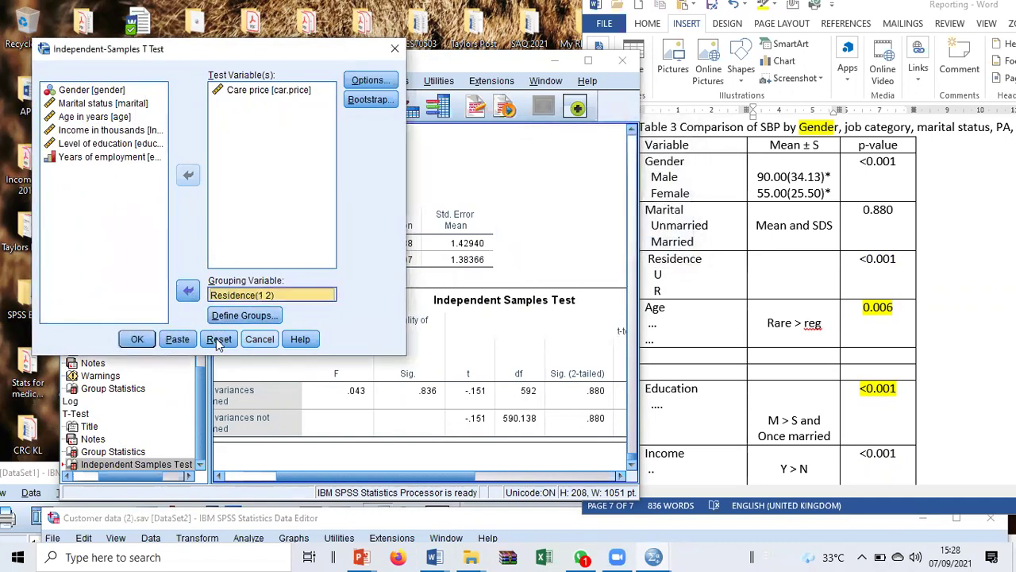
pyautogui.click(146, 340)
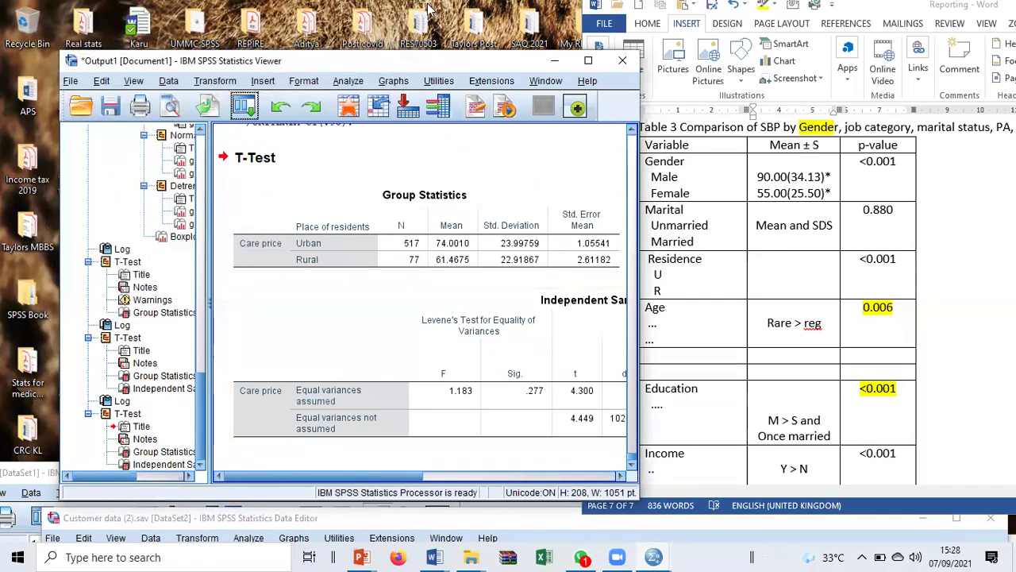
# Place the SPSS output beside Table 3 and copy "Mean and SDS" from the Marital row into the Residence row
pyautogui.moveTo(224, 60); pyautogui.dragTo(123, 18)
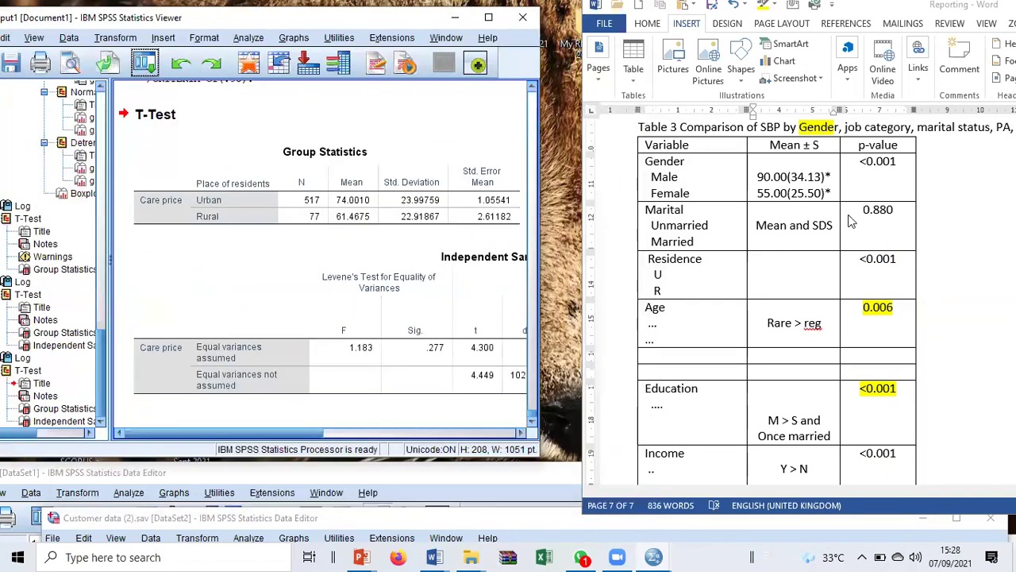
pyautogui.moveTo(833, 226); pyautogui.dragTo(756, 225)
pyautogui.rightClick(772, 225)
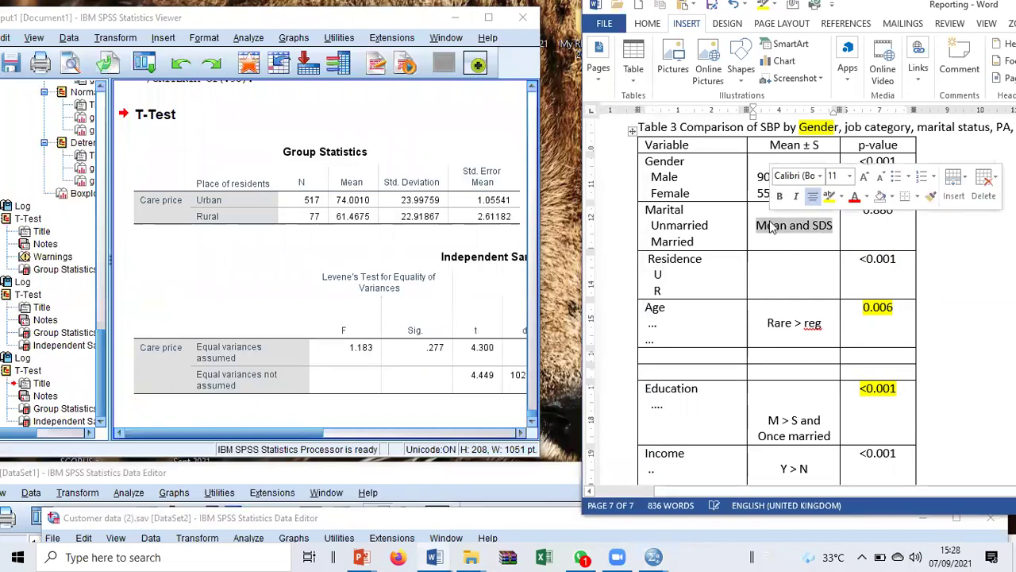
pyautogui.click(802, 249)
pyautogui.rightClick(772, 242)
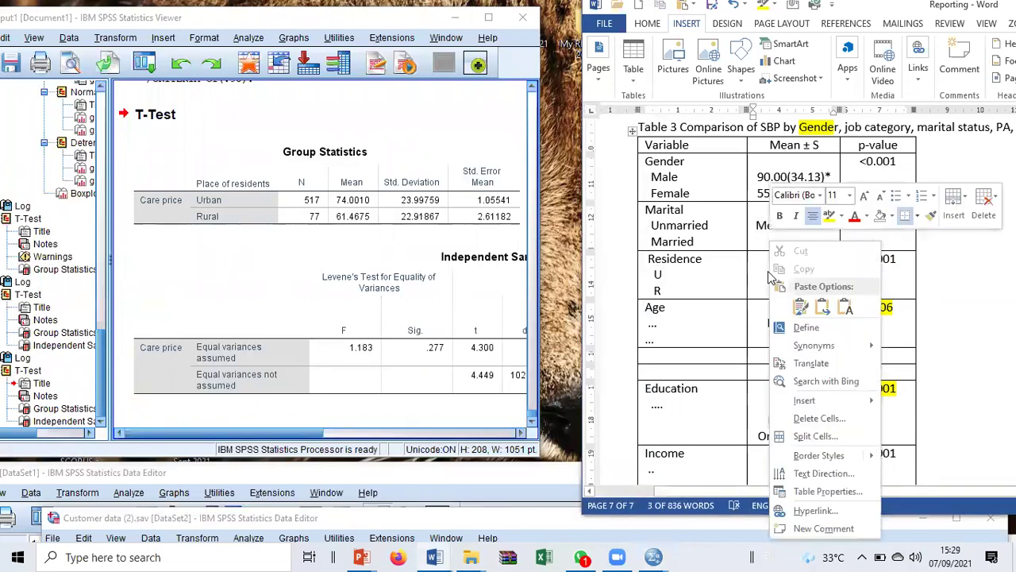
pyautogui.click(800, 306)
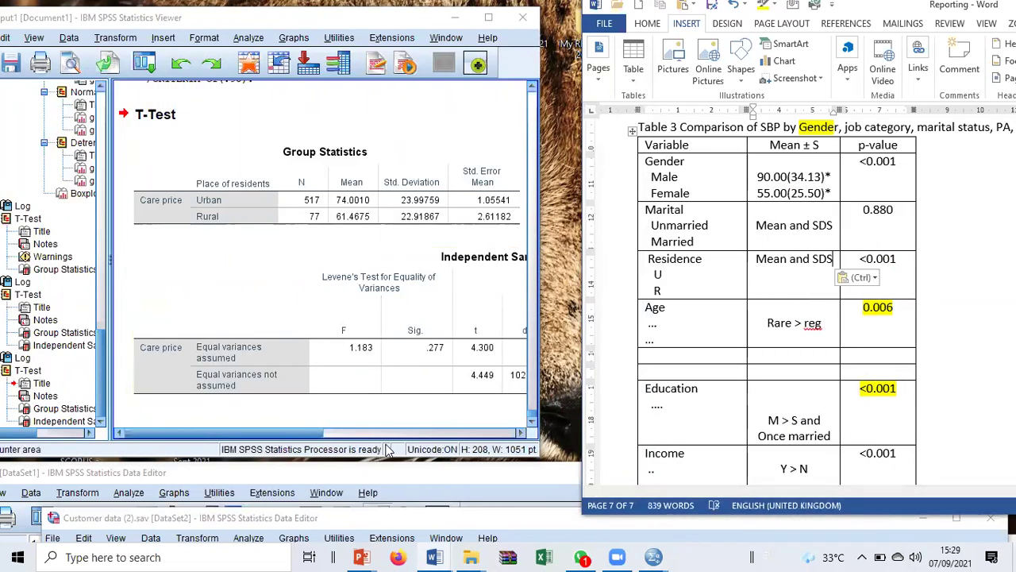
# Compare the Residence p-value in Table 3 with the two-tailed t-test significance, and examine the urban and rural mean car prices
pyautogui.moveTo(308, 433); pyautogui.dragTo(401, 431)
pyautogui.click(893, 278)
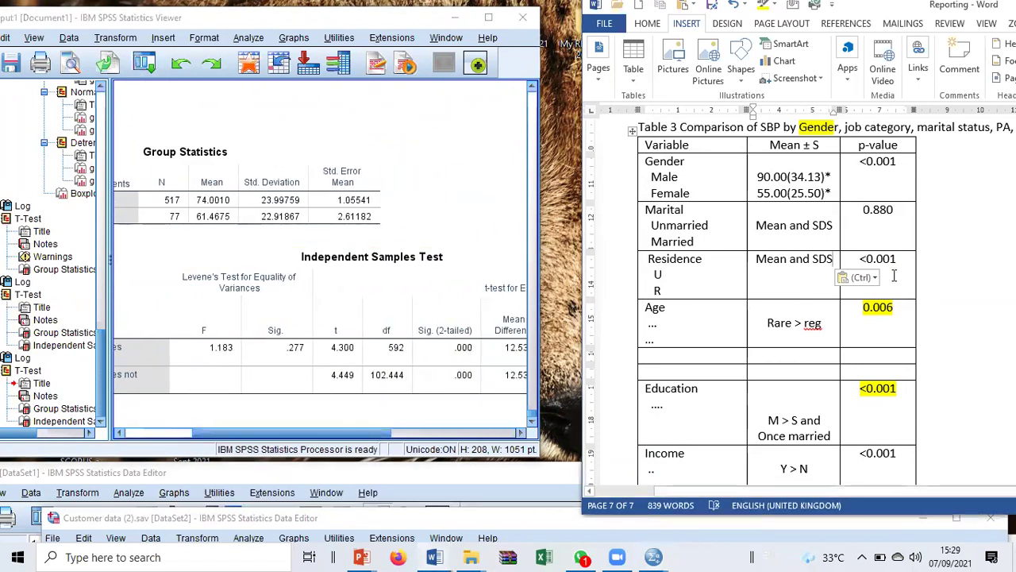
pyautogui.click(841, 264)
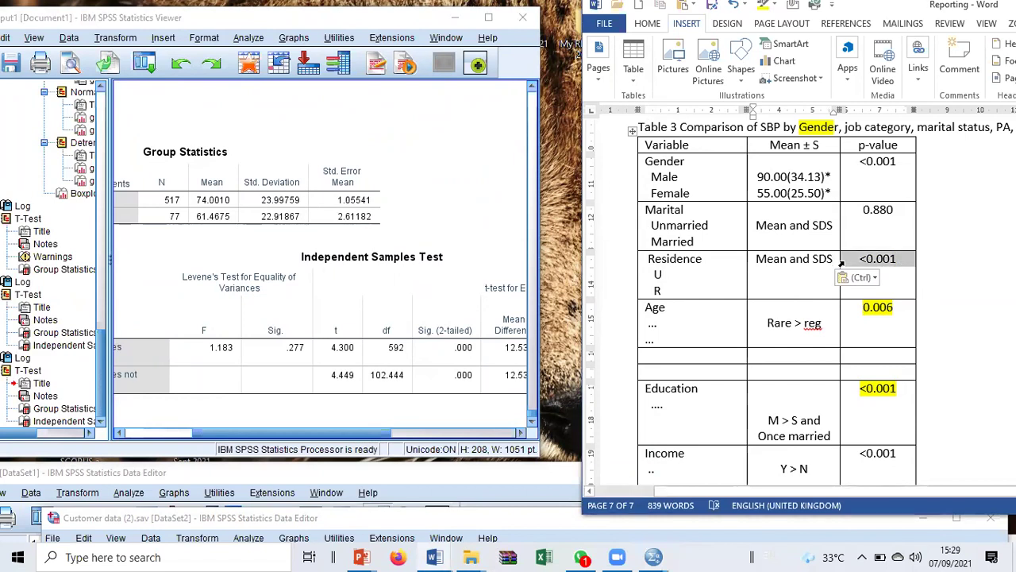
pyautogui.click(785, 292)
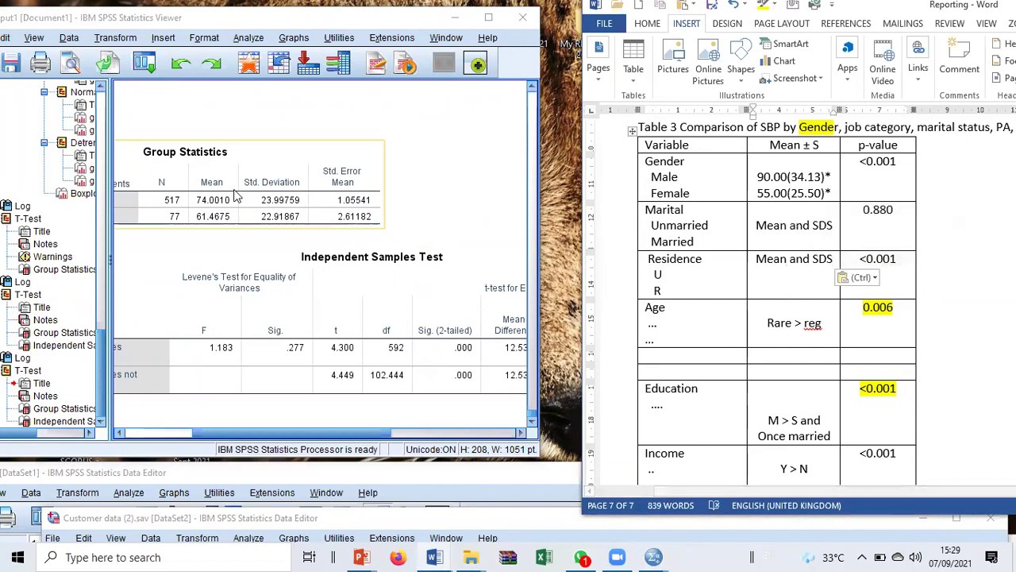
pyautogui.moveTo(238, 17); pyautogui.dragTo(356, 29)
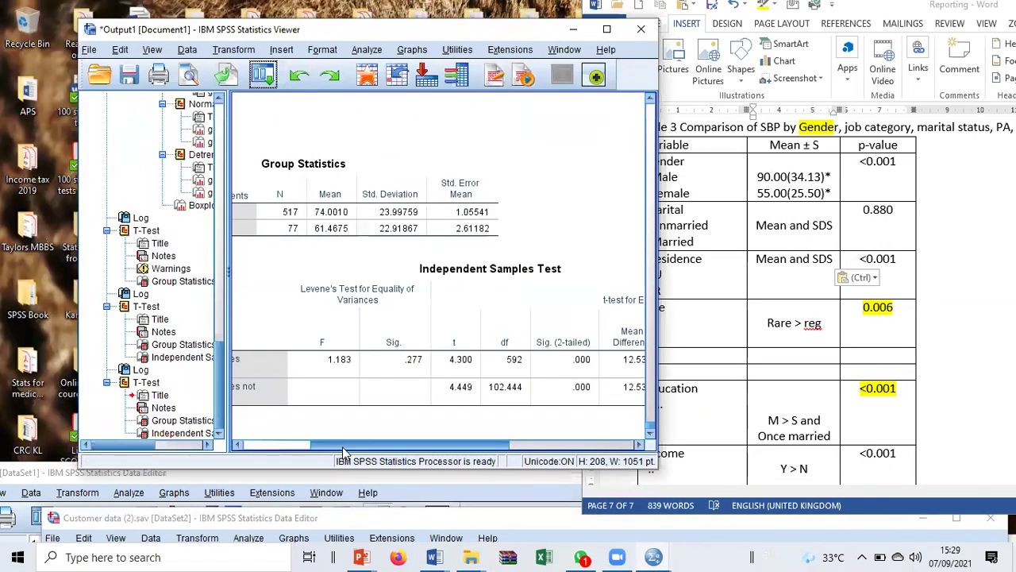
pyautogui.moveTo(357, 444); pyautogui.dragTo(308, 444)
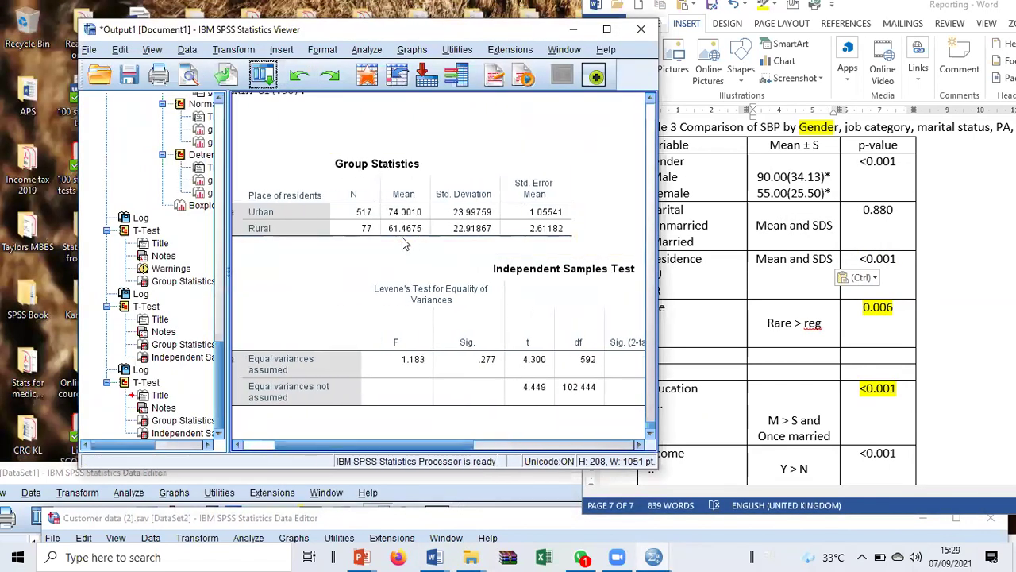
# Add the comparison "U > R" to the Residence row and "M > F" to the Gender row of Table 3 in Word
pyautogui.click(761, 279)
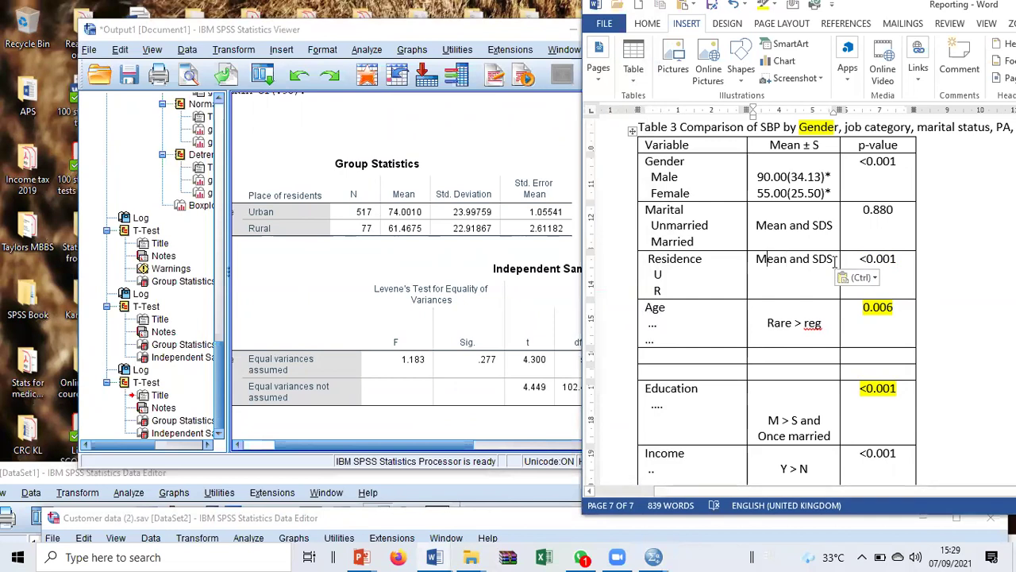
pyautogui.press('Return')
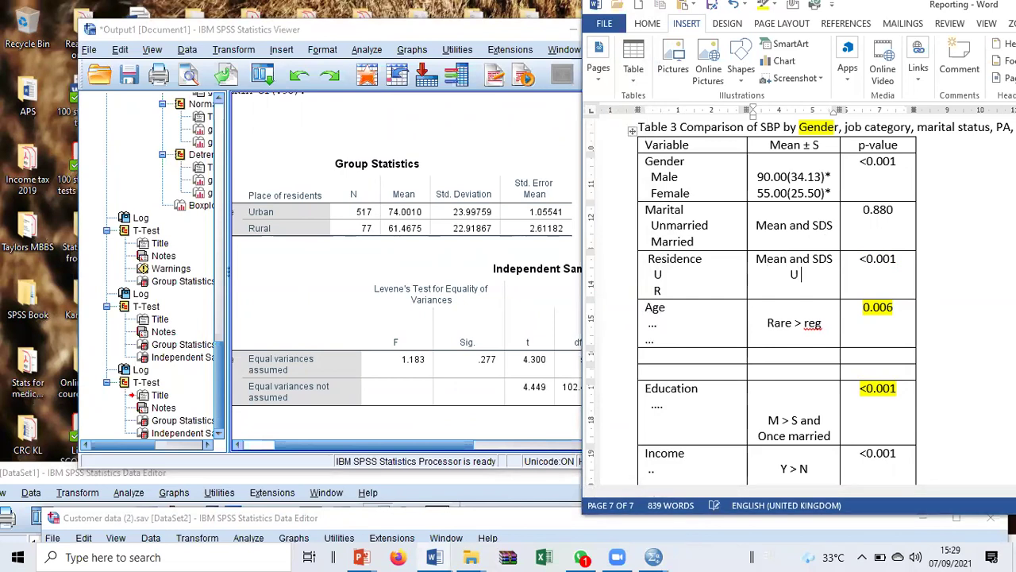
pyautogui.write('U > R')
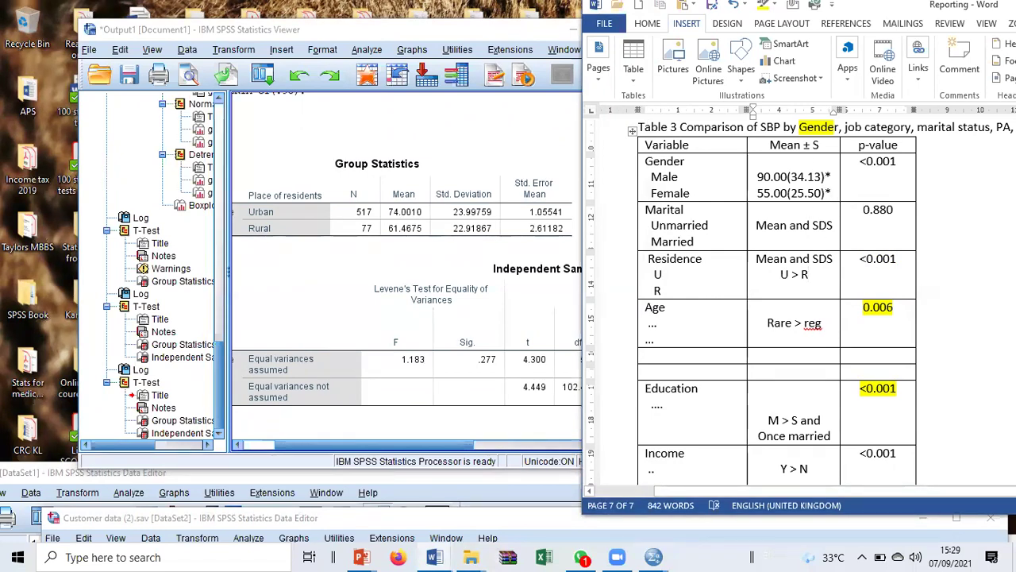
pyautogui.press('Return')
pyautogui.write('M > F')
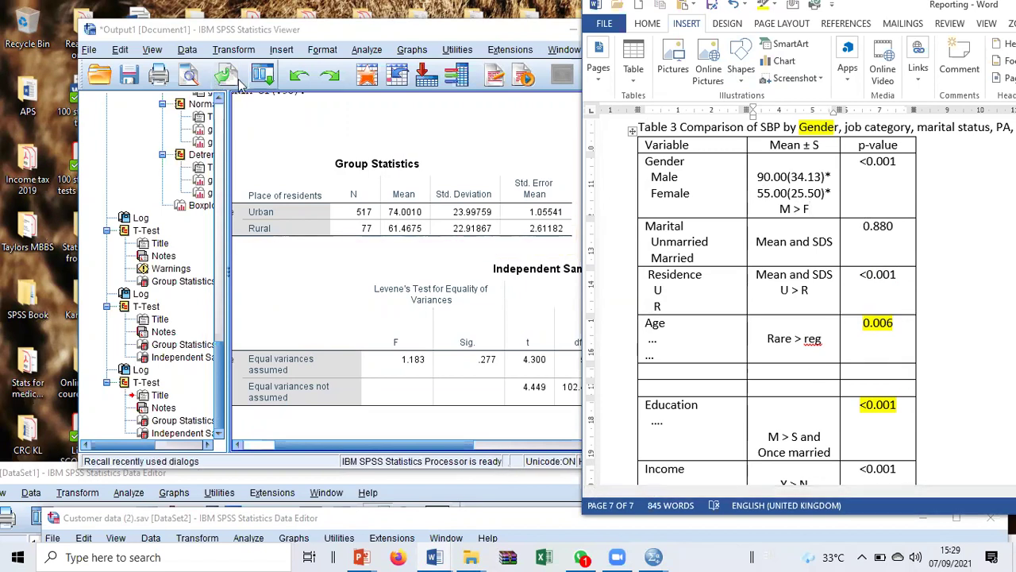
# Set up a One-Way ANOVA in SPSS with Care price as the dependent variable and Age in years as the factor
pyautogui.click(366, 50)
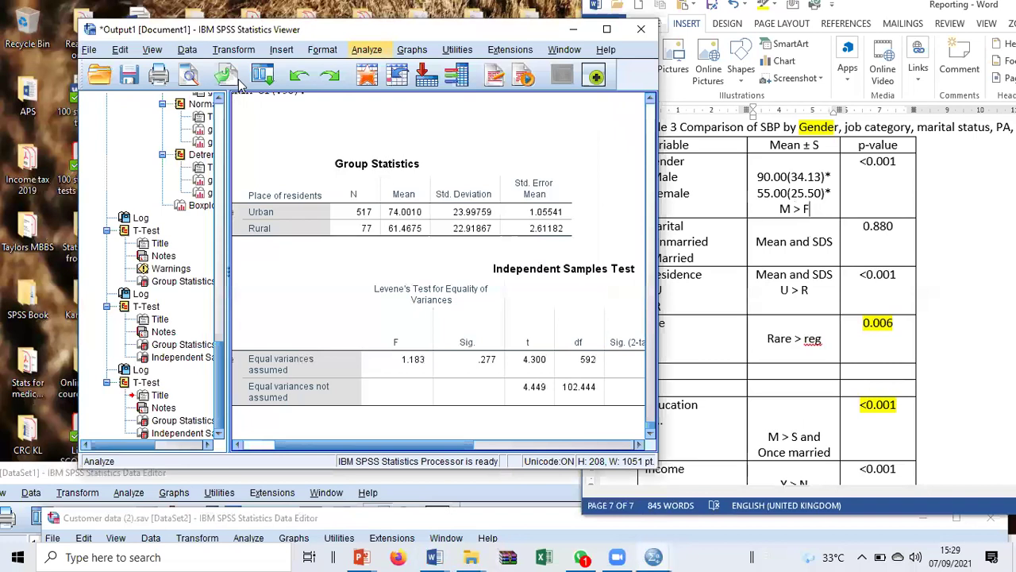
pyautogui.moveTo(404, 138)
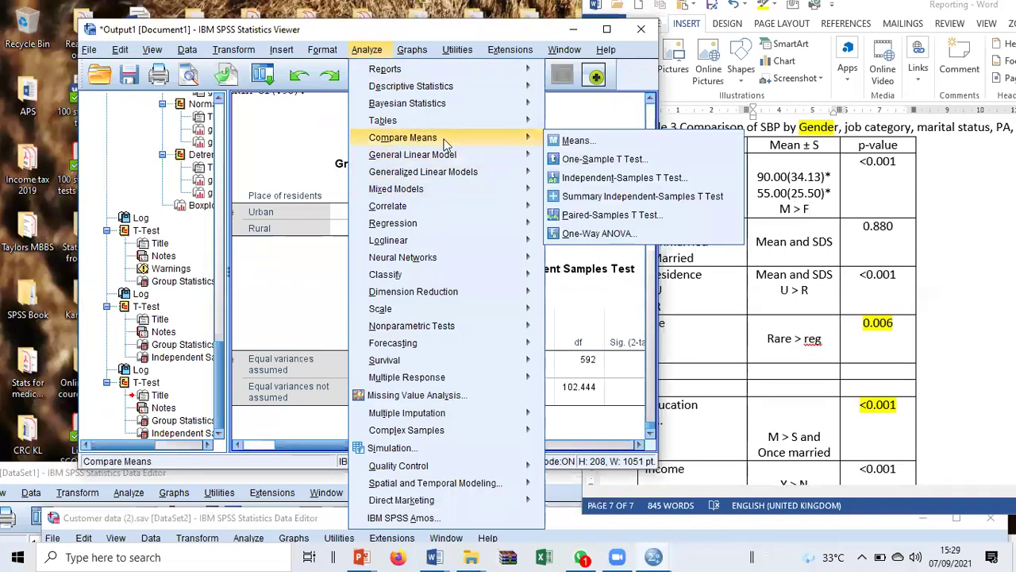
pyautogui.click(597, 233)
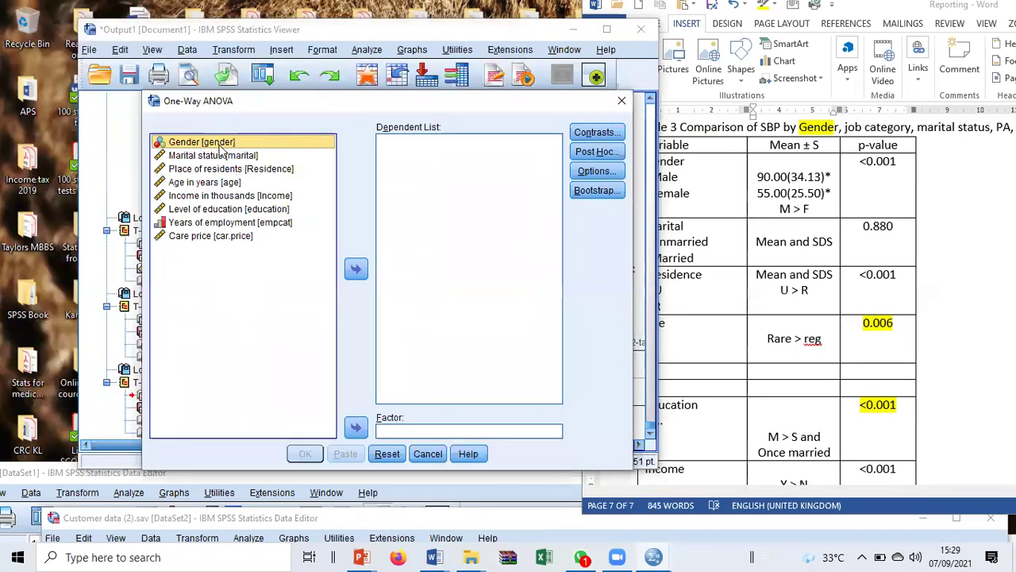
pyautogui.click(203, 237)
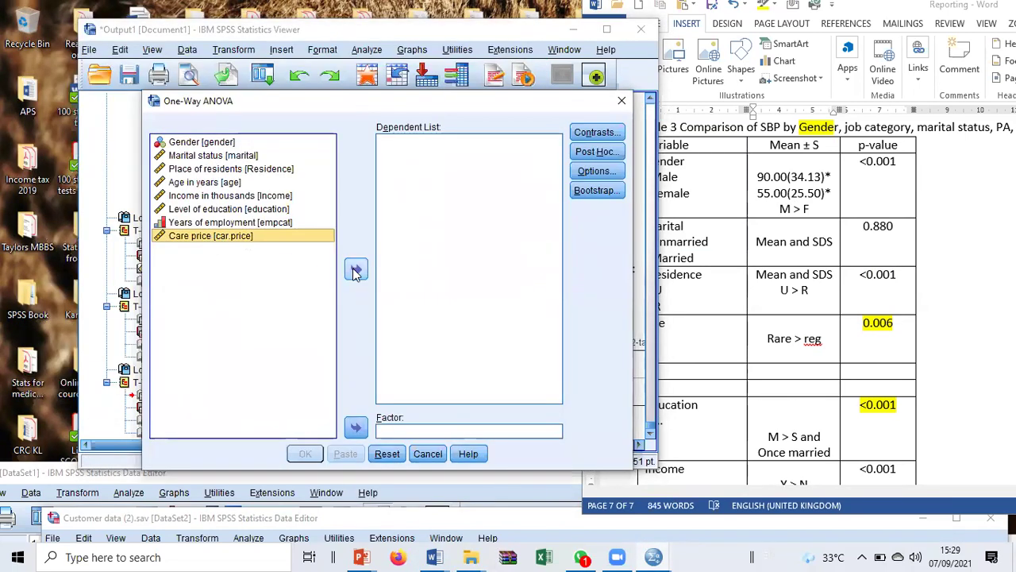
pyautogui.click(356, 268)
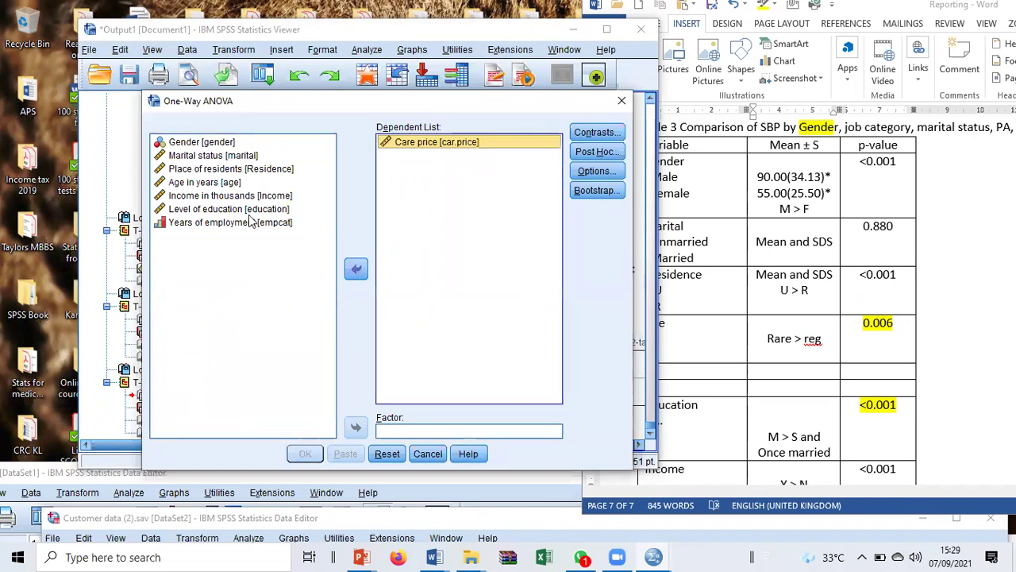
pyautogui.click(220, 184)
pyautogui.click(355, 428)
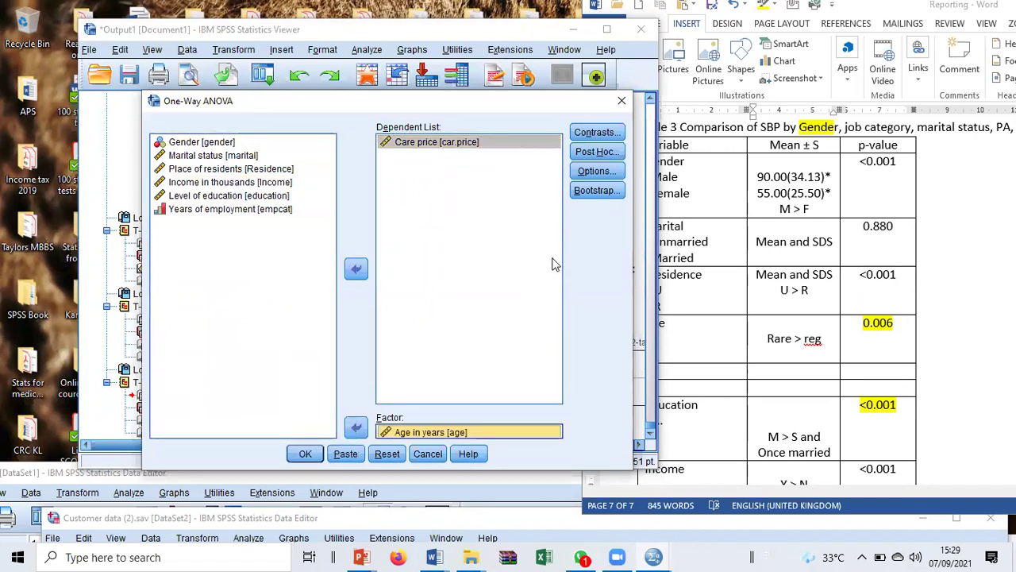
# Include descriptive statistics and the homogeneity of variance test in the One-Way ANOVA, and run it
pyautogui.click(584, 172)
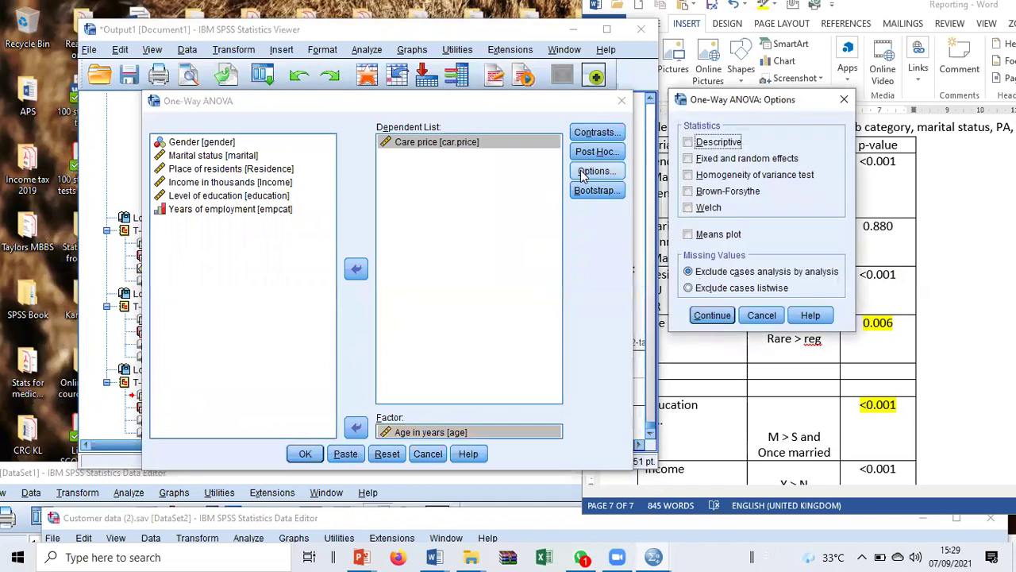
pyautogui.click(688, 144)
pyautogui.click(691, 175)
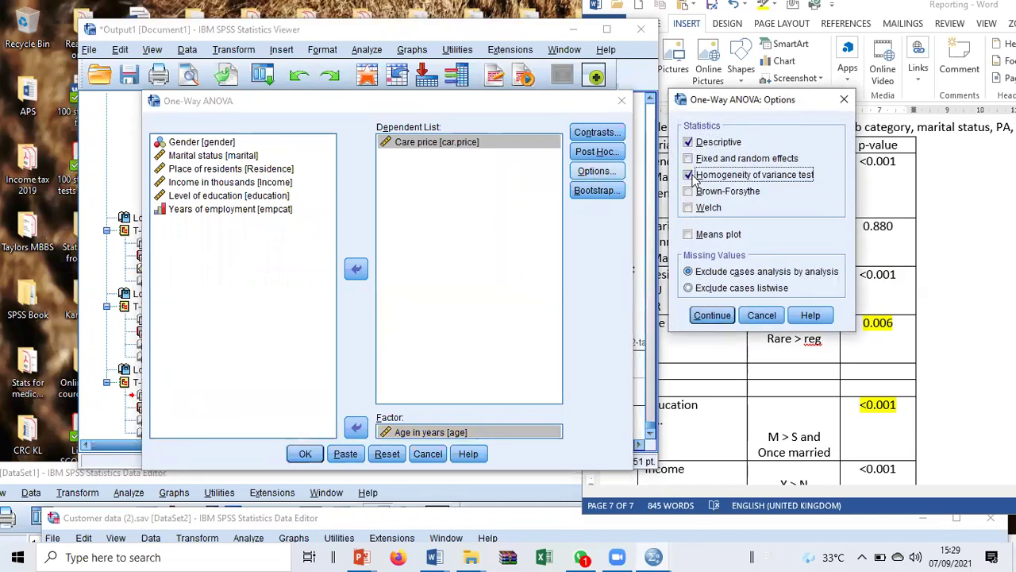
pyautogui.click(694, 315)
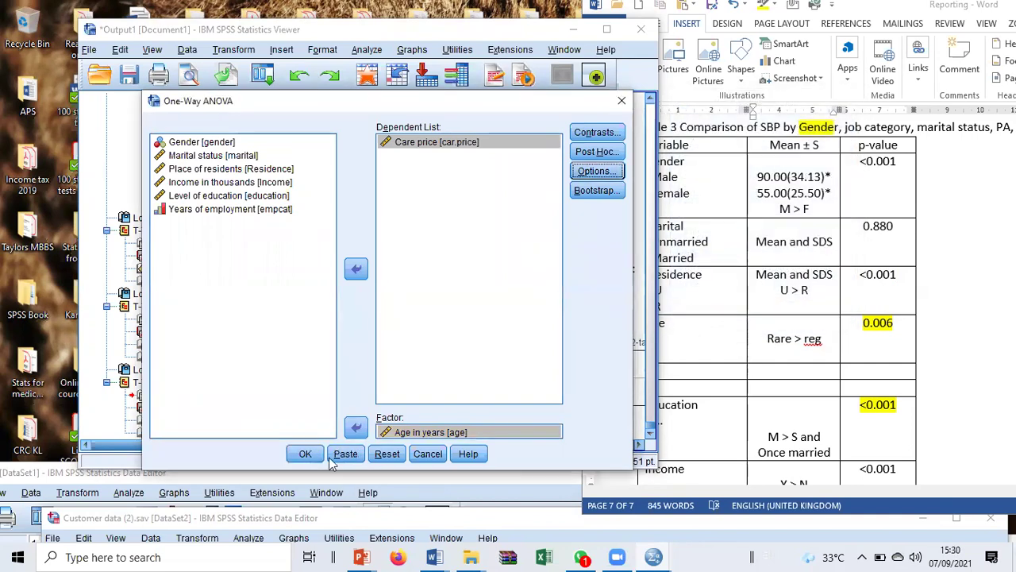
pyautogui.click(304, 454)
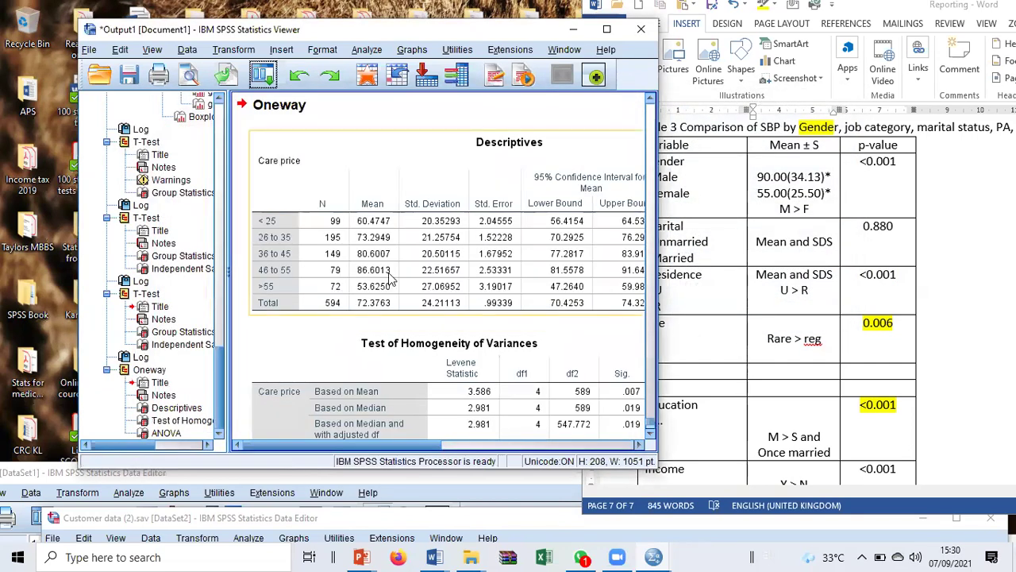
# Examine the mean car prices by age group, the Levene's test significance based on the mean, and the ANOVA significance
pyautogui.scroll(-2, 389, 278)
pyautogui.click(372, 176)
pyautogui.moveTo(378, 185); pyautogui.dragTo(382, 251)
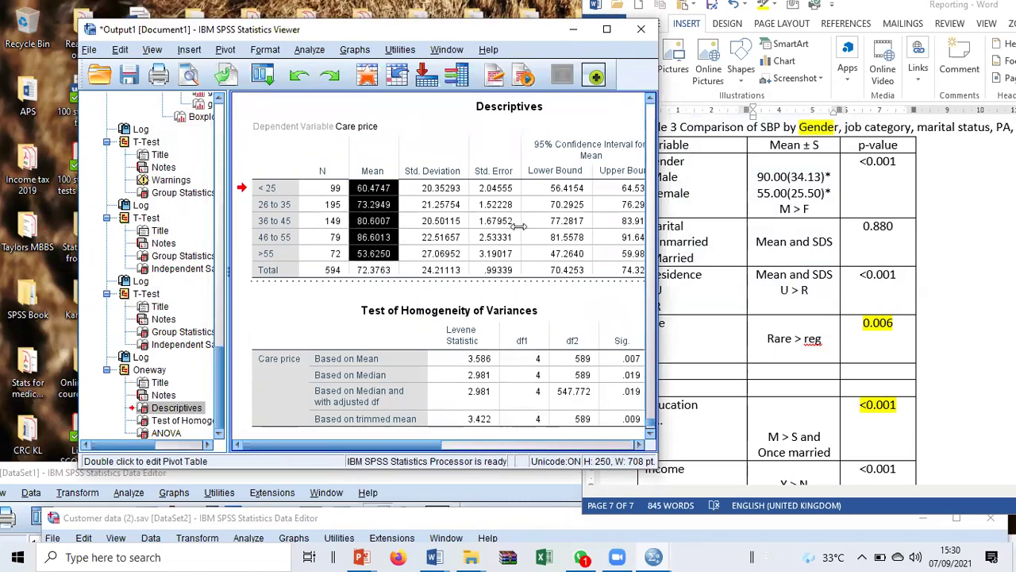
pyautogui.scroll(-3, 520, 230)
pyautogui.moveTo(420, 449); pyautogui.dragTo(468, 449)
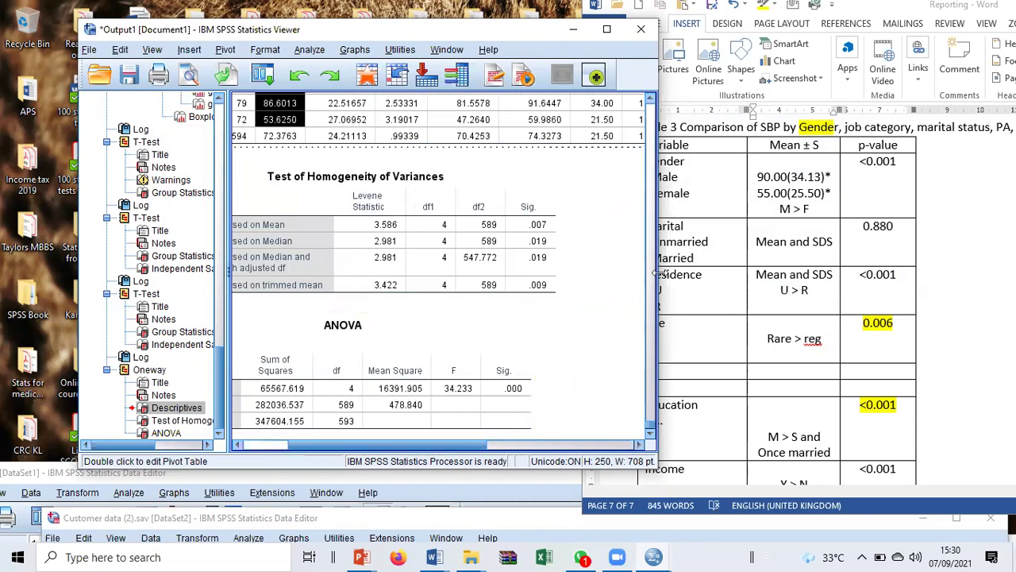
pyautogui.moveTo(656, 273); pyautogui.dragTo(786, 272)
pyautogui.moveTo(471, 447); pyautogui.dragTo(411, 451)
pyautogui.click(582, 320)
pyautogui.click(635, 234)
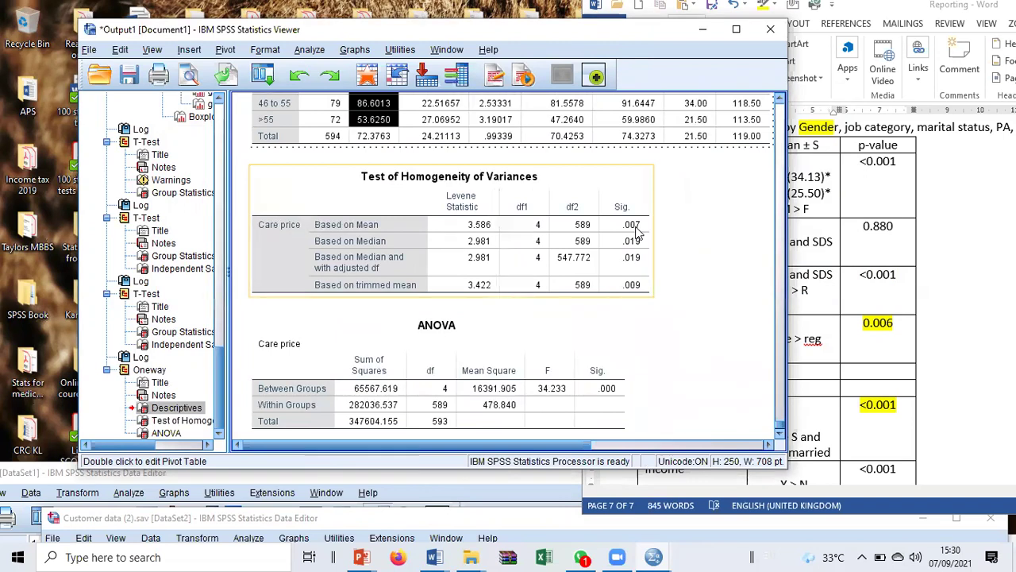
pyautogui.doubleClick(624, 358)
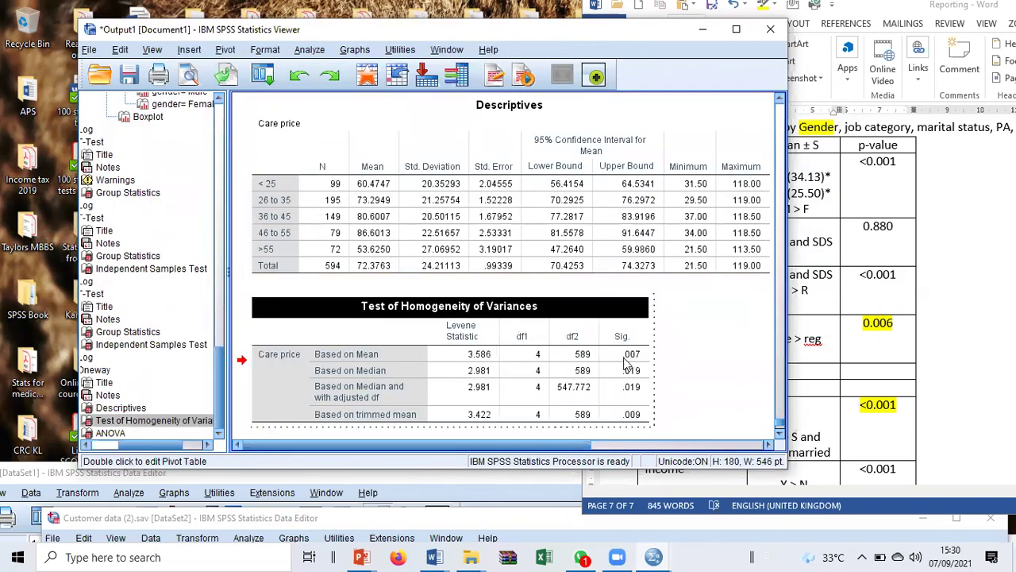
pyautogui.scroll(-5, 687, 376)
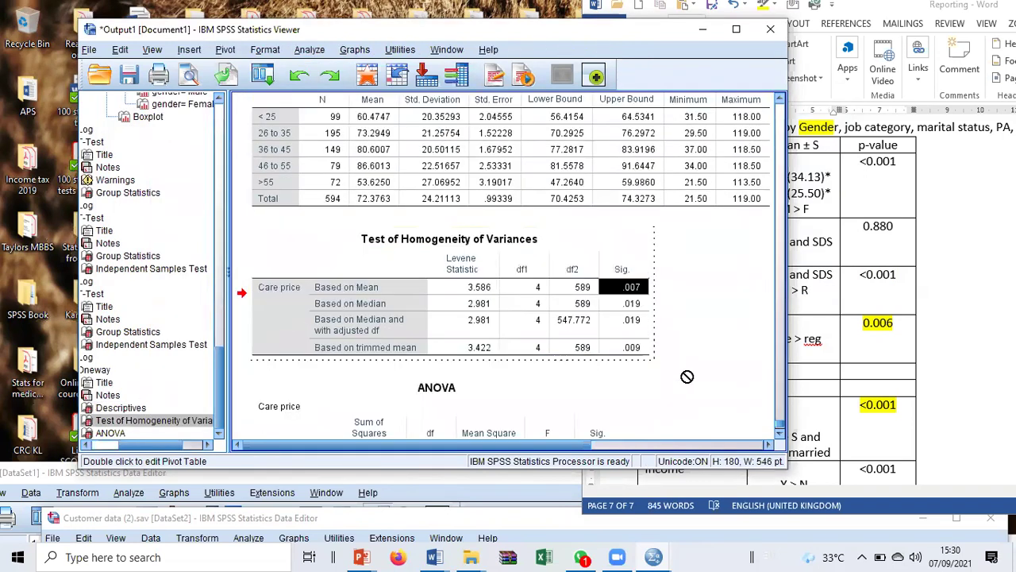
pyautogui.click(589, 369)
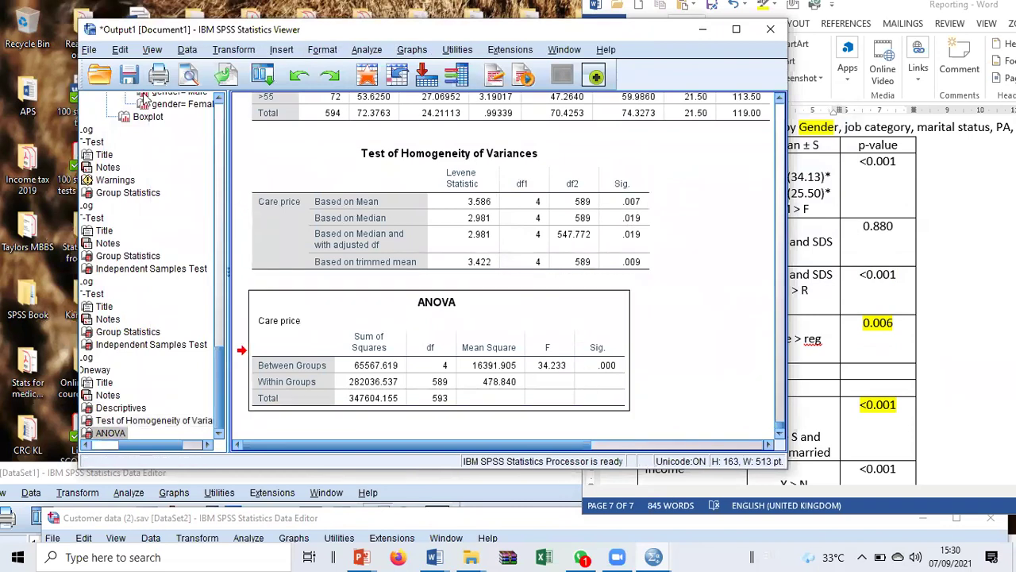
# Start a nonparametric test for independent samples with Care price as the test field
pyautogui.moveTo(360, 32); pyautogui.dragTo(350, 90)
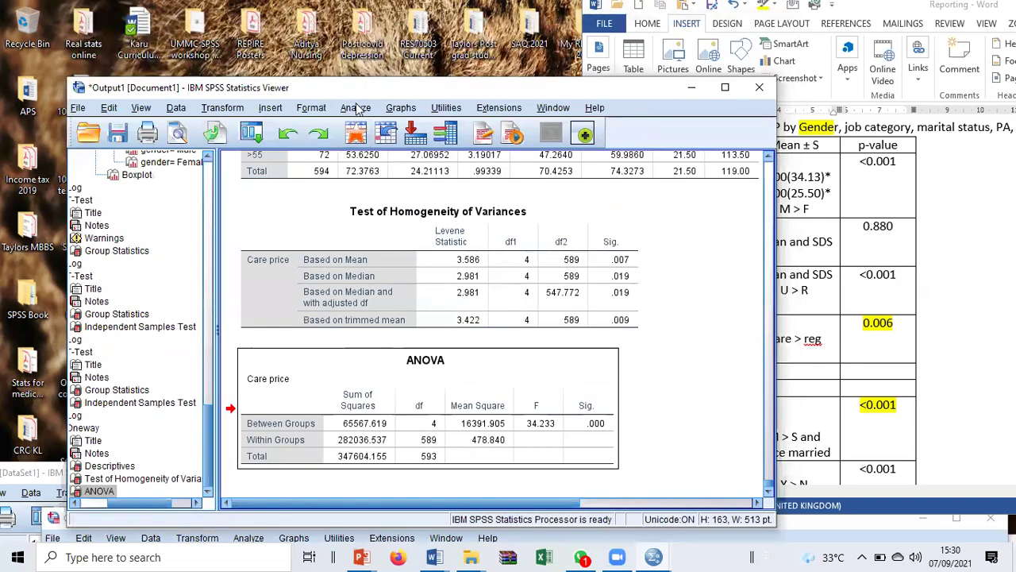
pyautogui.click(355, 108)
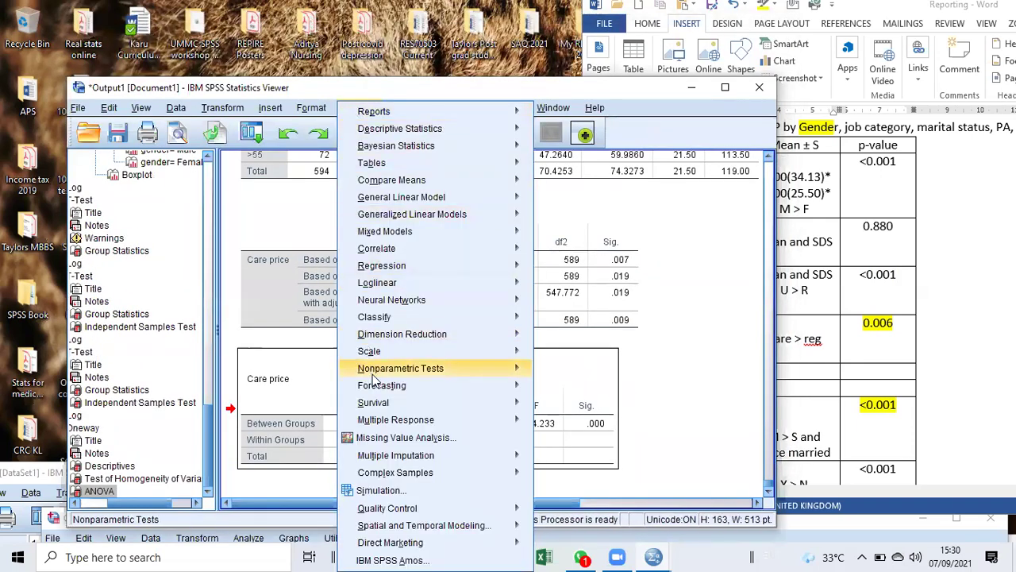
pyautogui.moveTo(373, 373)
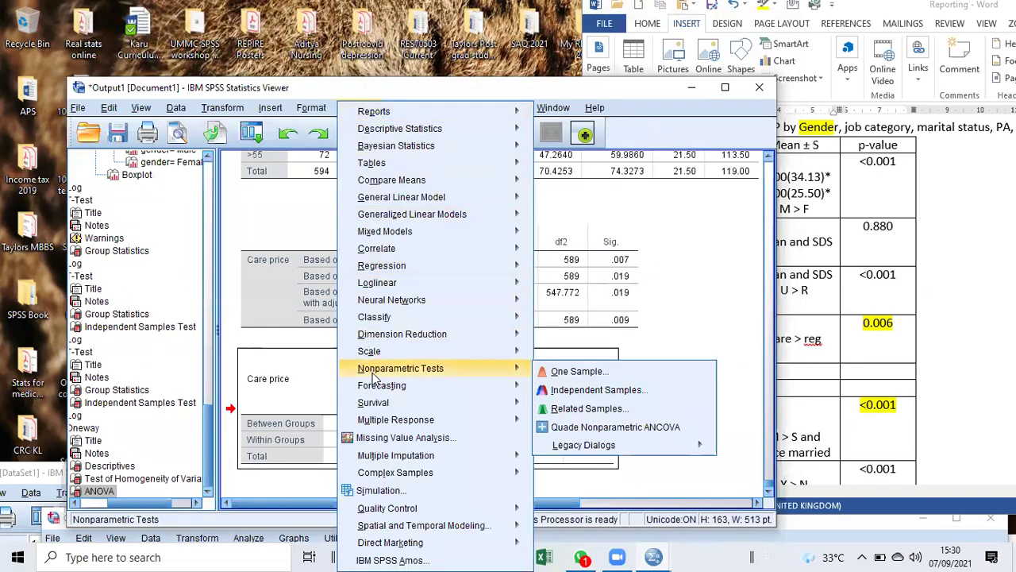
pyautogui.click(567, 393)
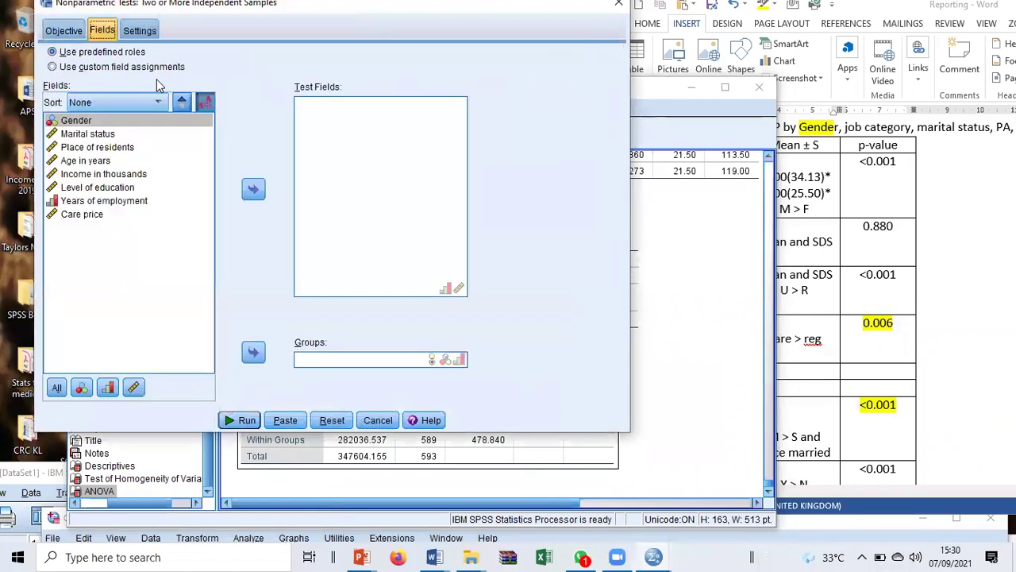
pyautogui.click(88, 214)
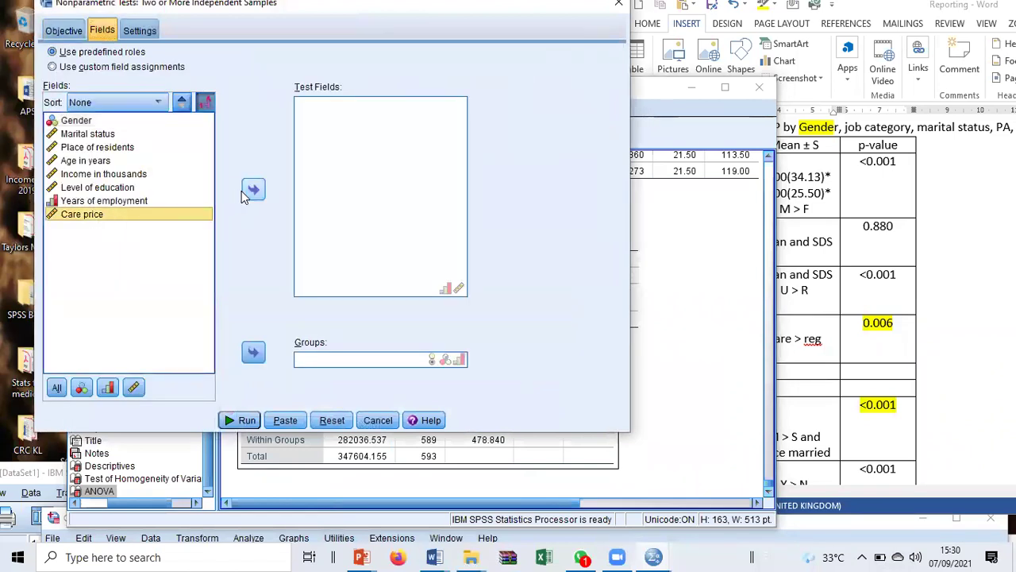
pyautogui.click(248, 192)
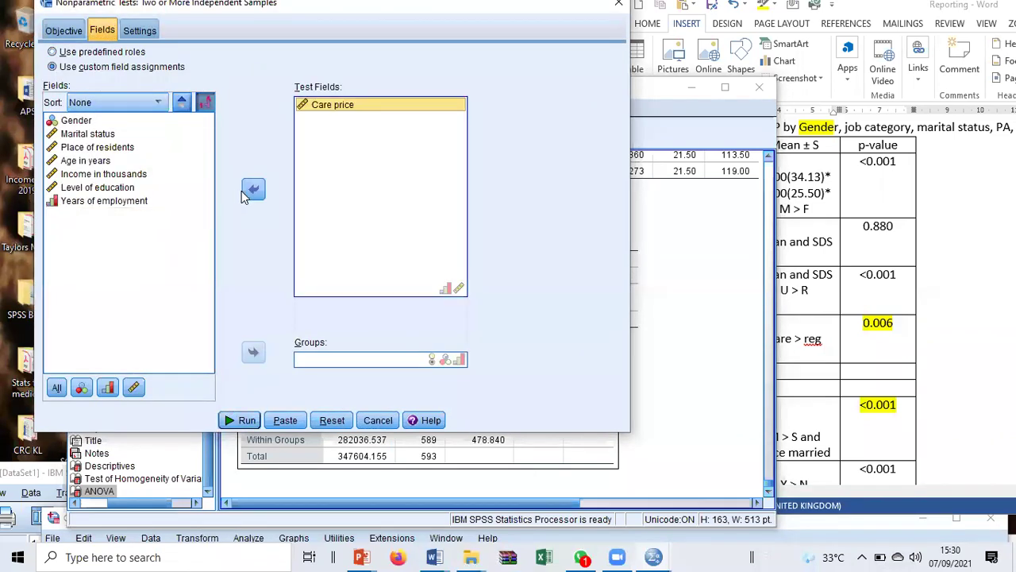
# Try to assign Age in years as the grouping field of the nonparametric test
pyautogui.click(105, 161)
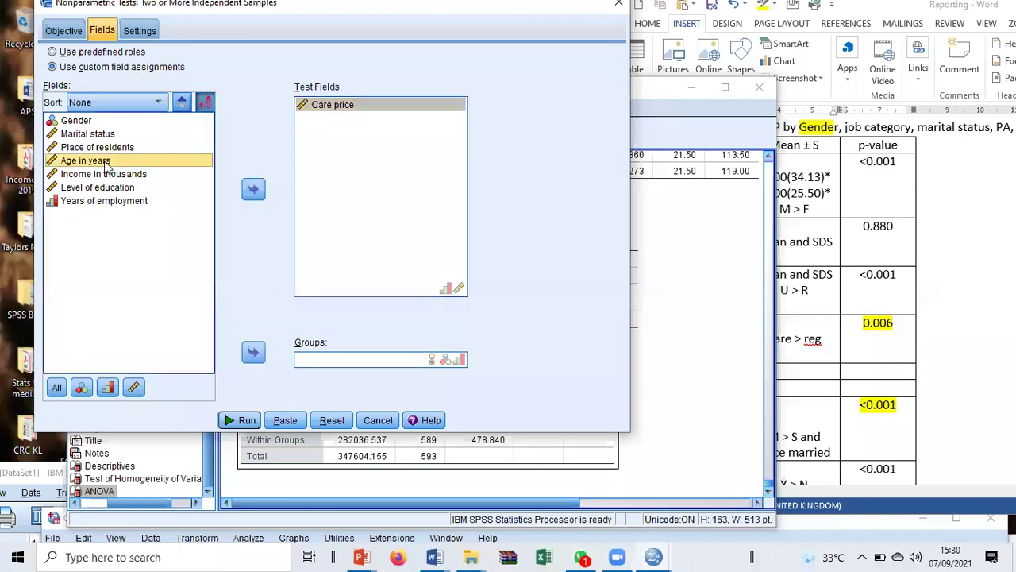
pyautogui.click(253, 352)
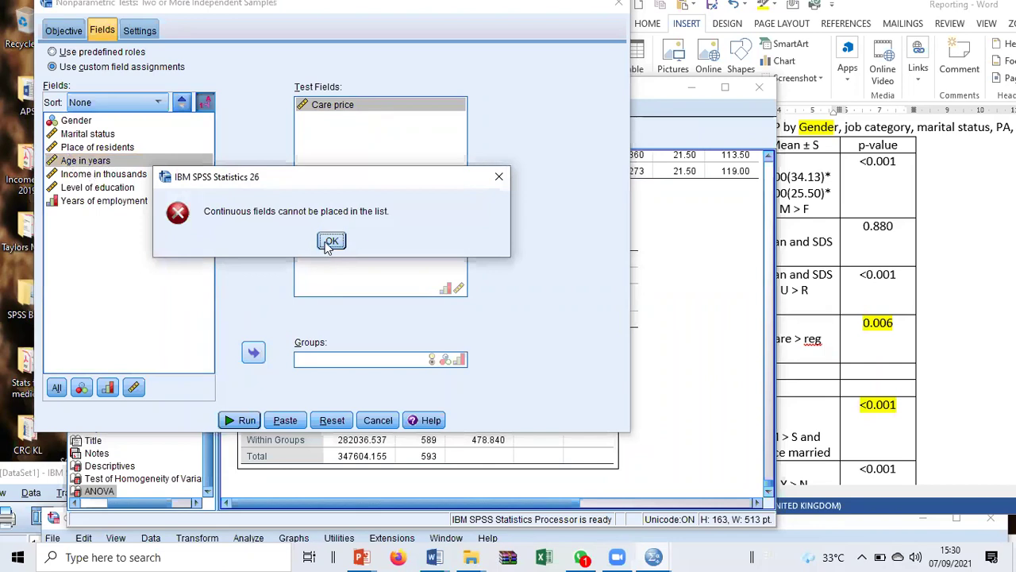
pyautogui.click(331, 241)
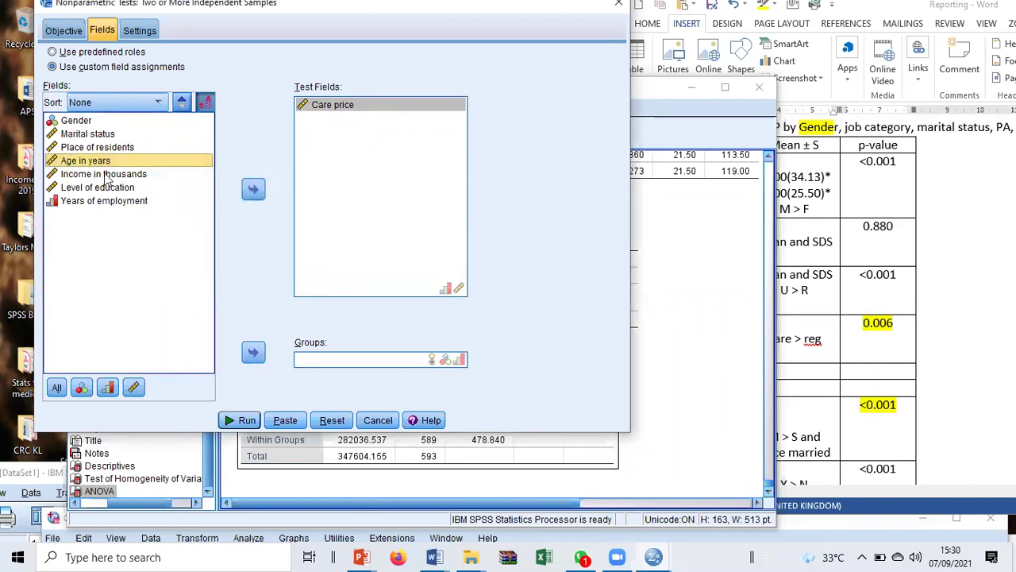
pyautogui.click(253, 354)
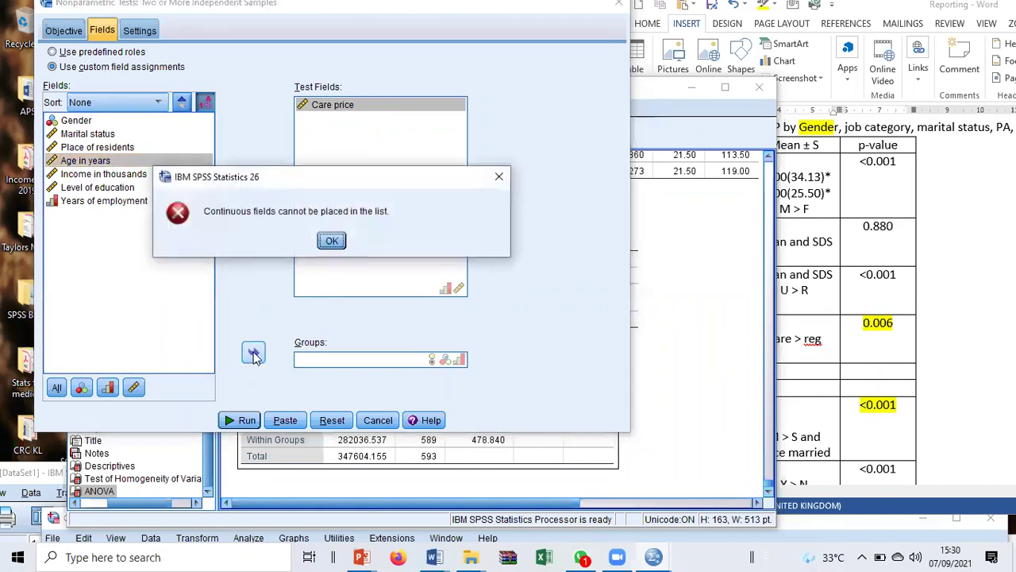
pyautogui.click(326, 240)
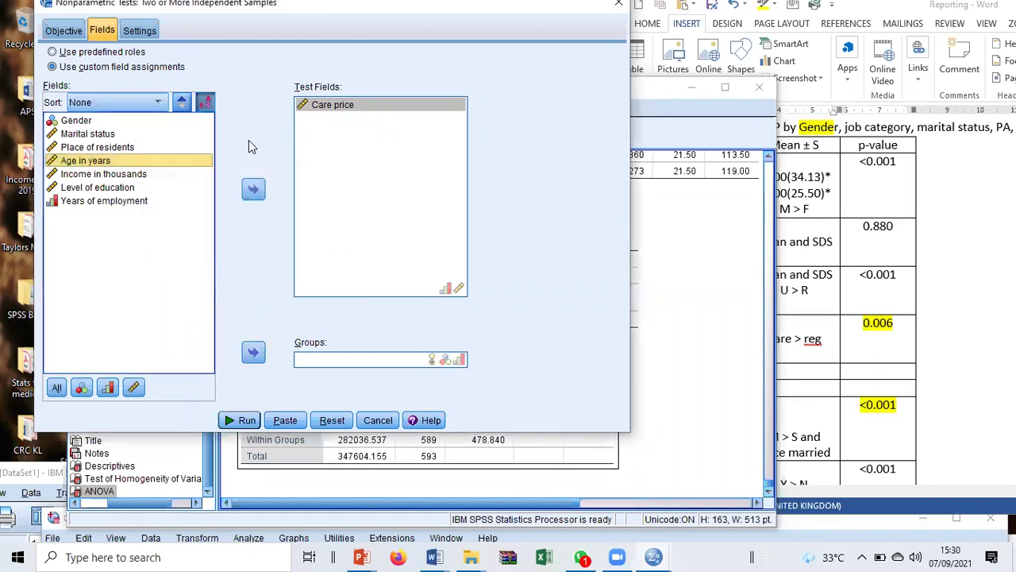
# Rearrange the overlapping windows to bring the Customer data (2).sav data editor forward and show its variable definitions
pyautogui.moveTo(240, 3); pyautogui.dragTo(752, 102)
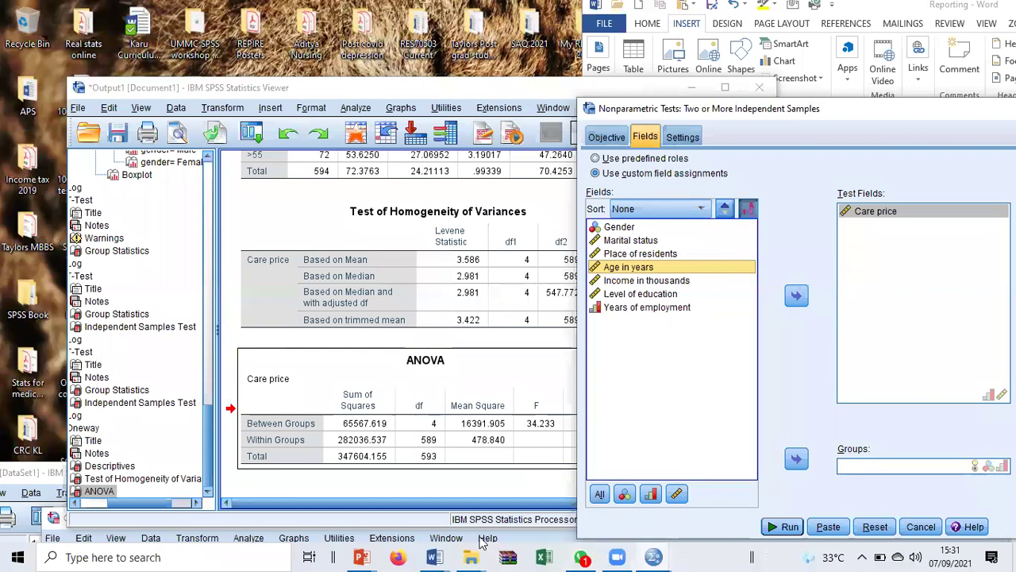
pyautogui.moveTo(437, 90); pyautogui.dragTo(445, 18)
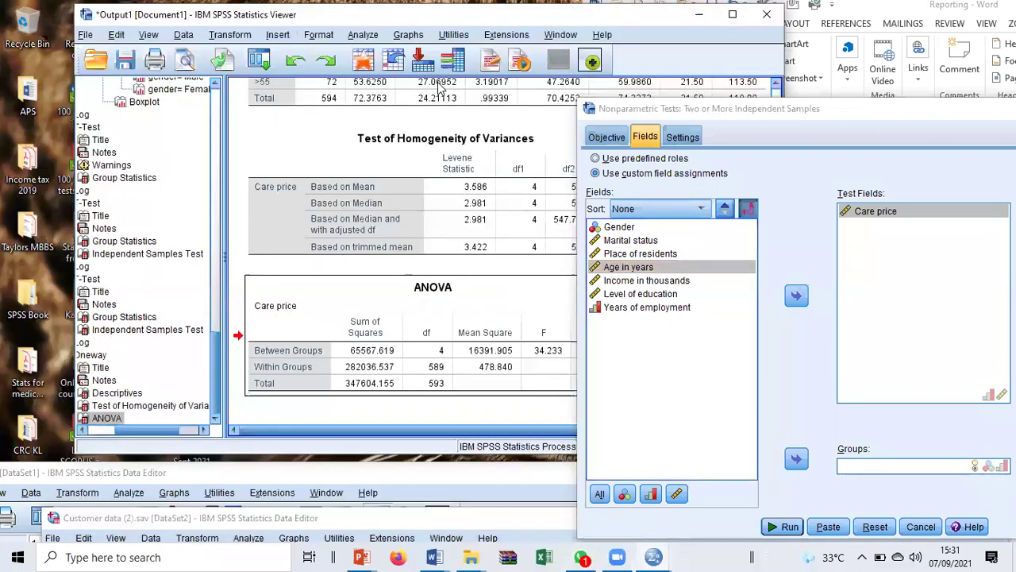
pyautogui.click(320, 474)
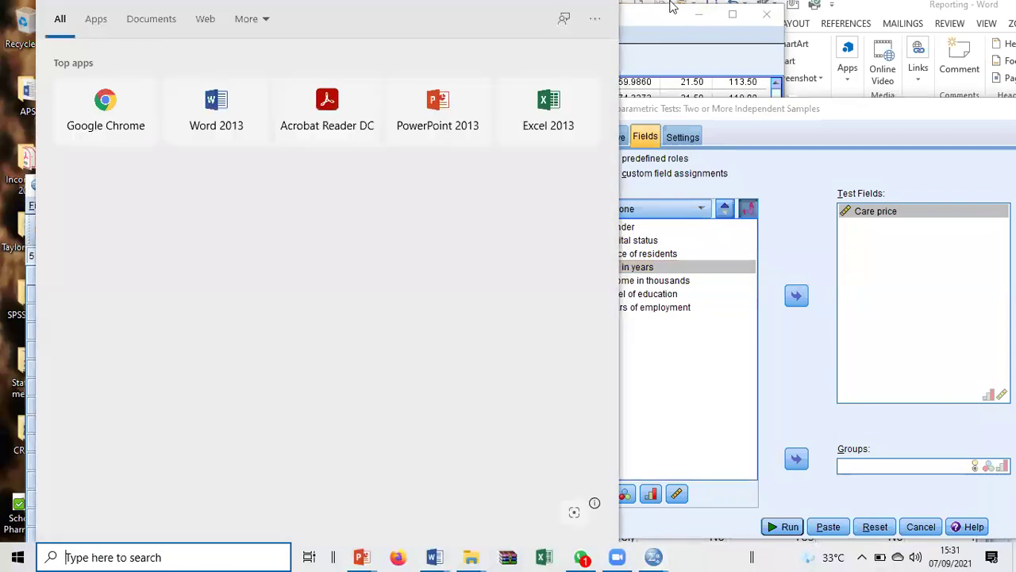
pyautogui.click(662, 10)
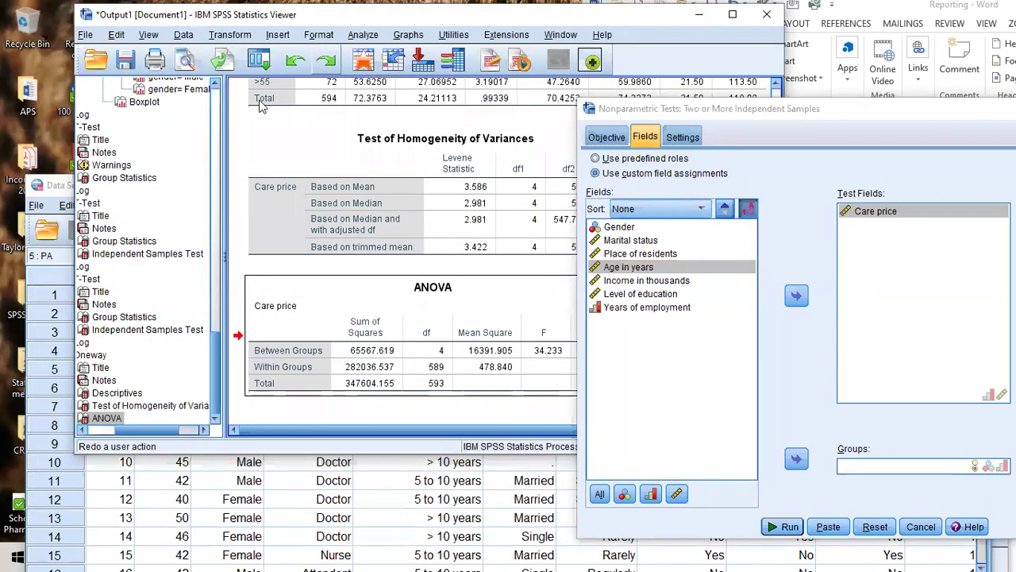
pyautogui.click(864, 16)
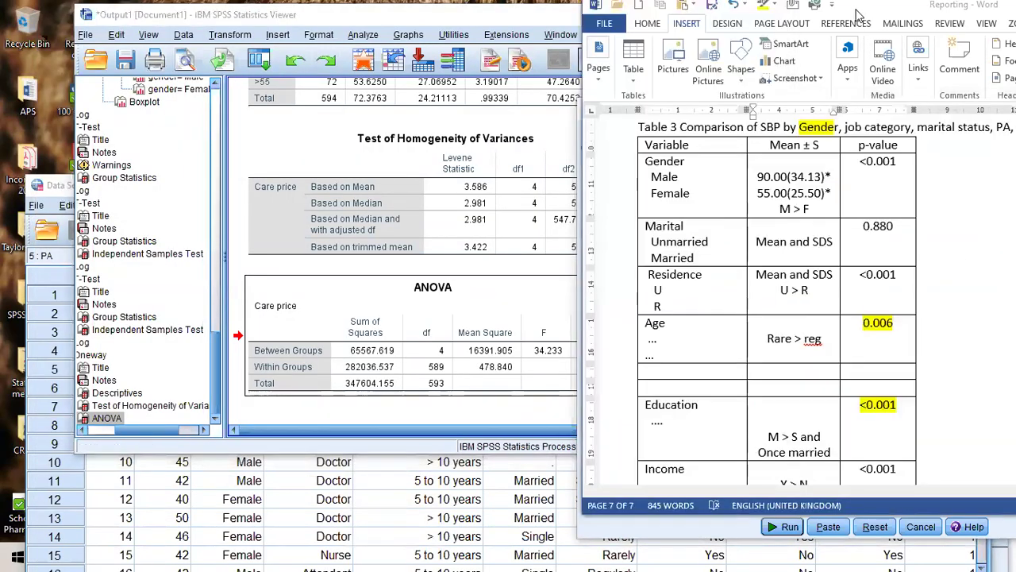
pyautogui.moveTo(864, 16); pyautogui.dragTo(349, 8)
pyautogui.click(829, 107)
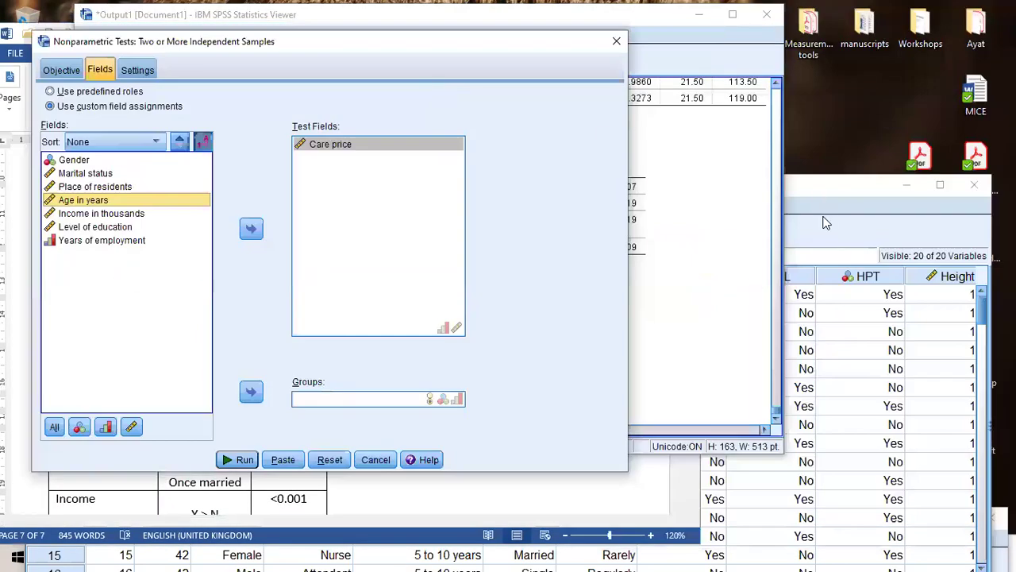
pyautogui.moveTo(832, 190); pyautogui.dragTo(887, 532)
pyautogui.click(886, 532)
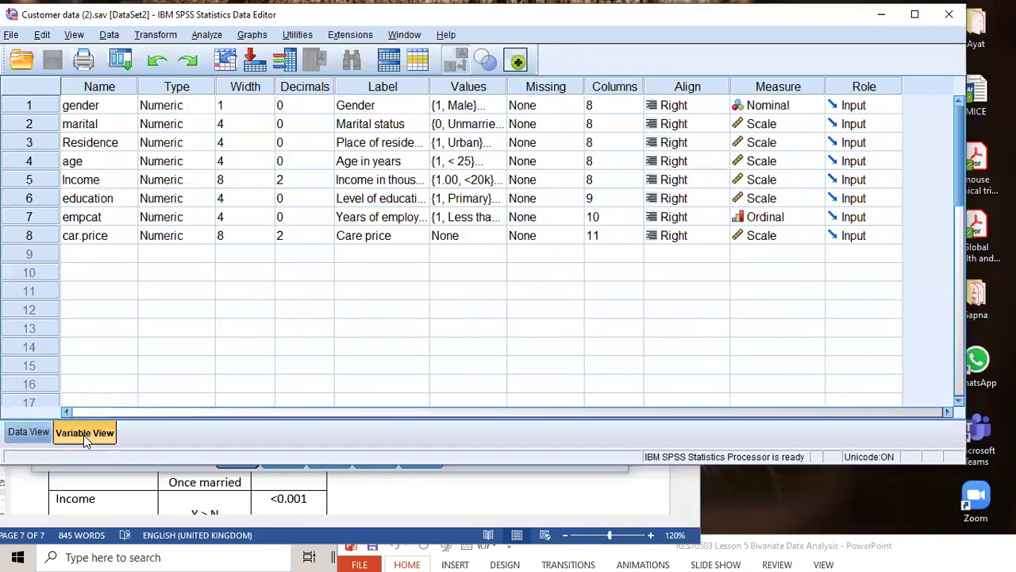
pyautogui.click(84, 433)
# Try to paste gender's Nominal measurement level onto the variables from marital to empcat
pyautogui.click(749, 129)
pyautogui.click(733, 291)
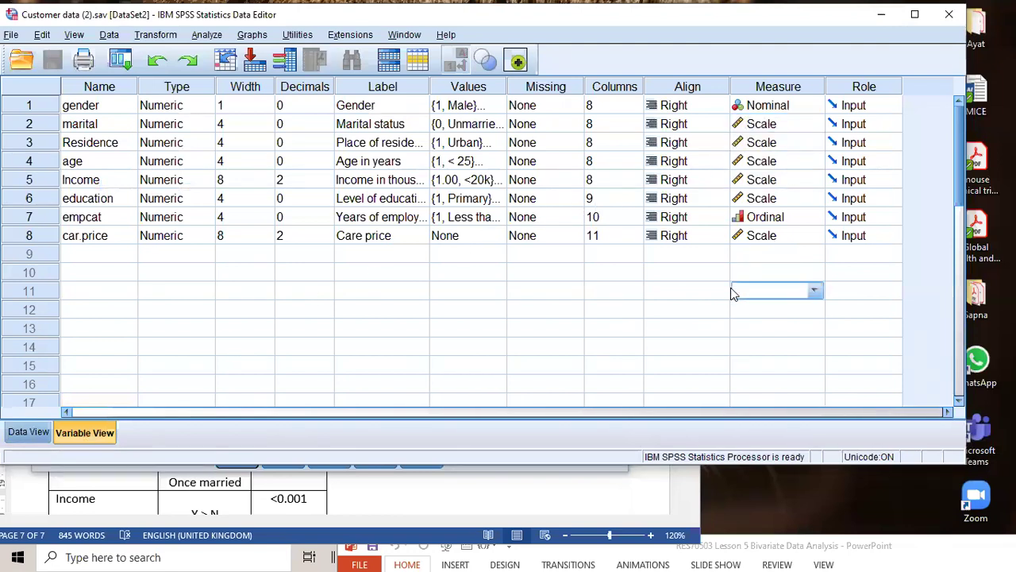
pyautogui.click(788, 108)
pyautogui.click(786, 157)
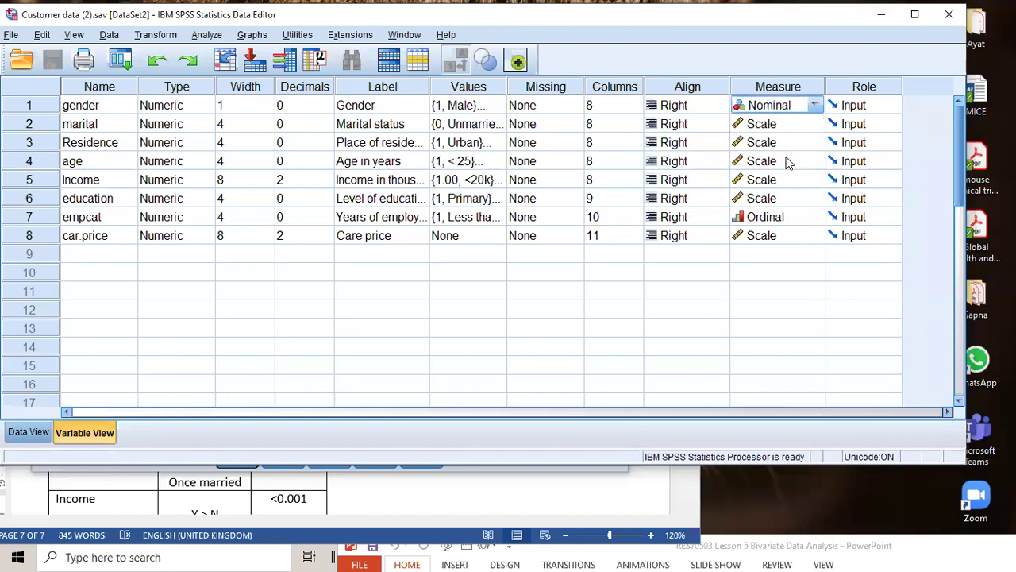
pyautogui.moveTo(777, 127); pyautogui.dragTo(782, 216)
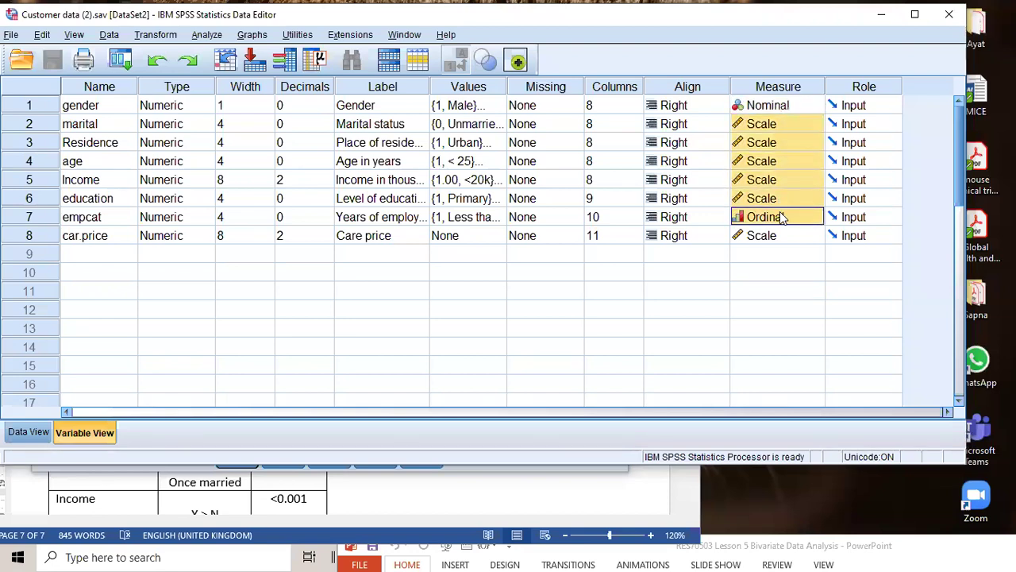
pyautogui.rightClick(782, 217)
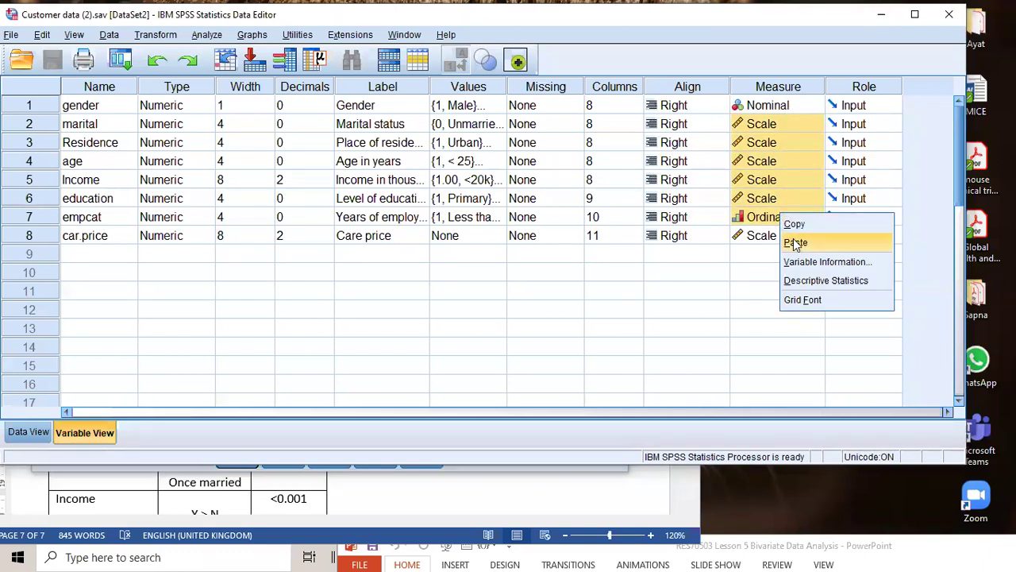
pyautogui.click(795, 243)
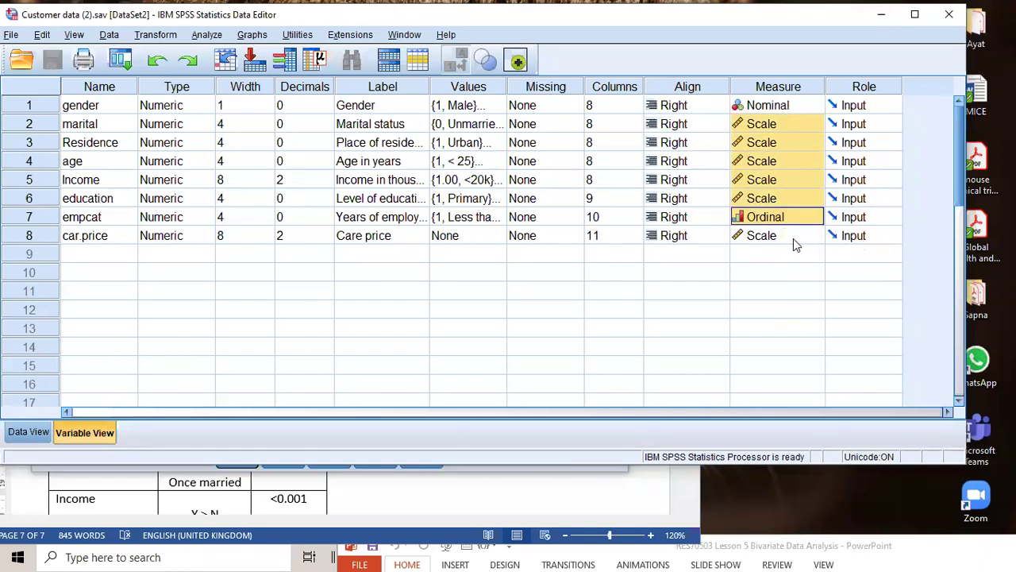
# Copy gender's Nominal measurement level to all variables from marital through empcat
pyautogui.click(756, 109)
pyautogui.click(759, 110)
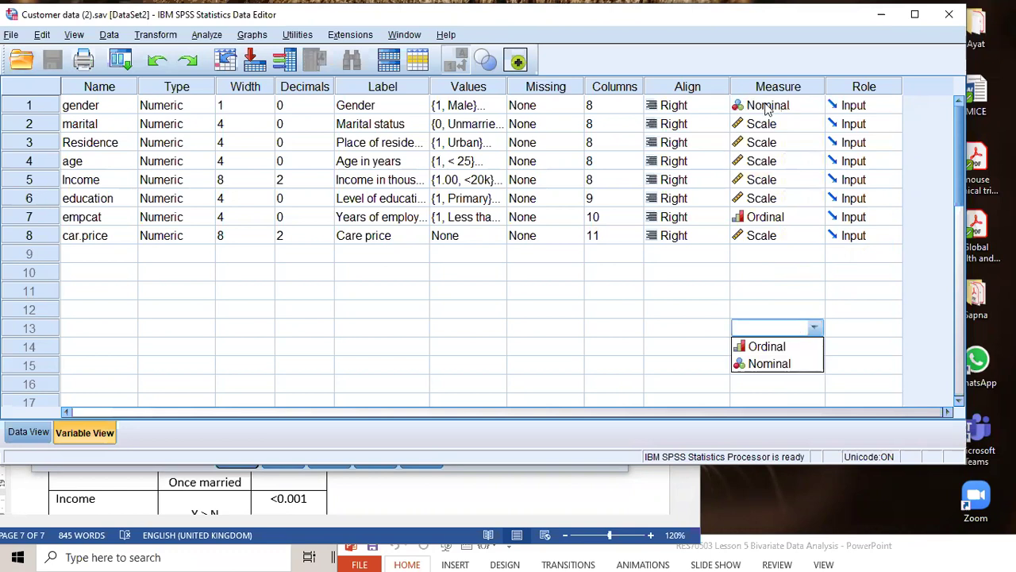
pyautogui.rightClick(764, 111)
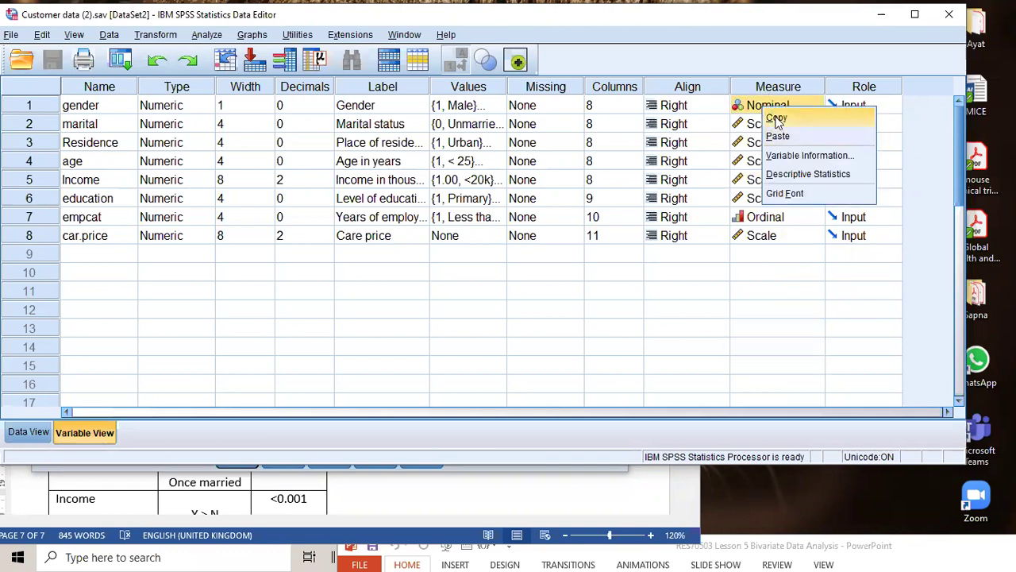
pyautogui.click(778, 117)
pyautogui.moveTo(766, 126); pyautogui.dragTo(766, 224)
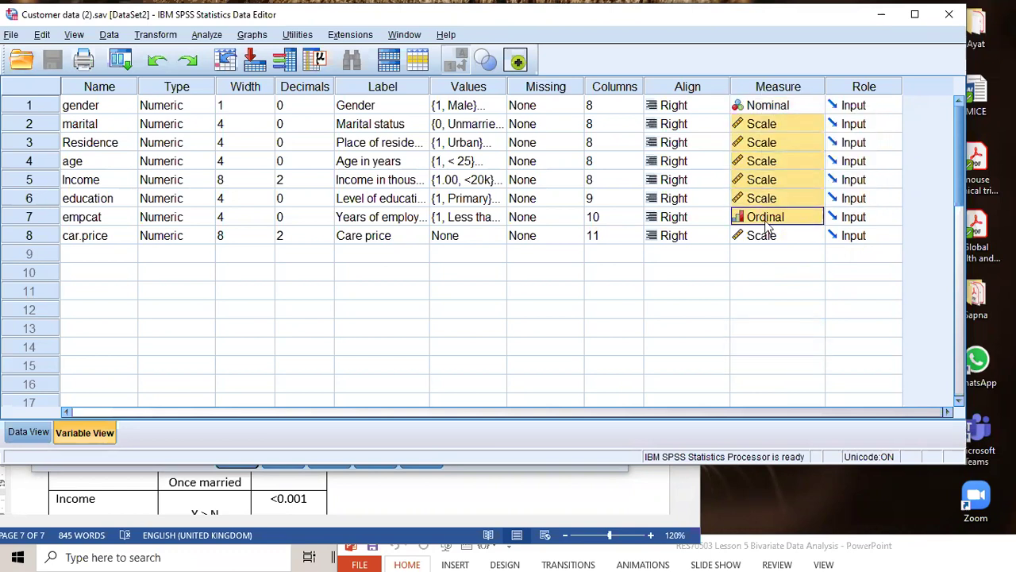
pyautogui.rightClick(767, 226)
pyautogui.click(781, 251)
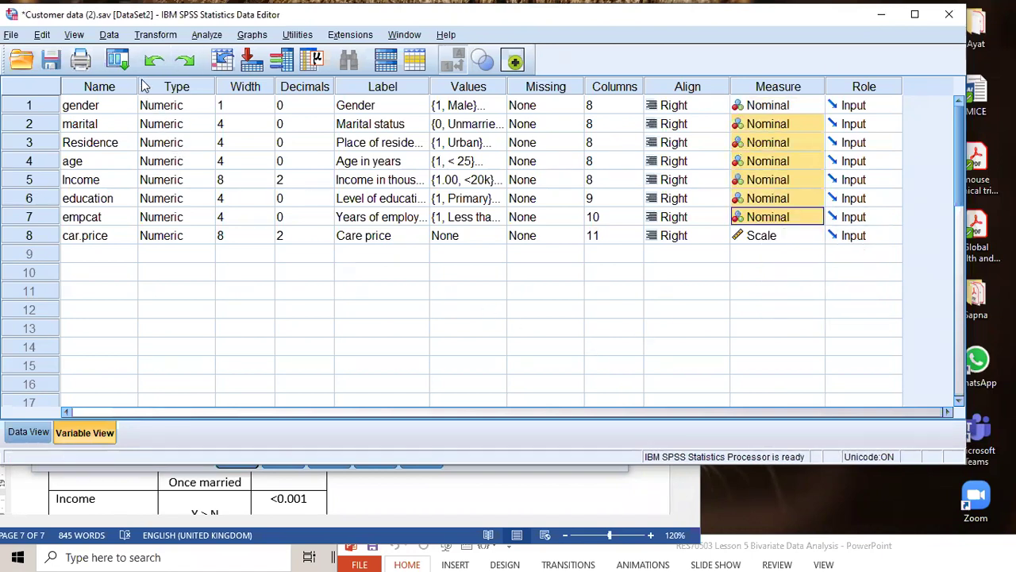
# Run the independent-samples nonparametric test of Care price with Age in years as the grouping field
pyautogui.click(207, 35)
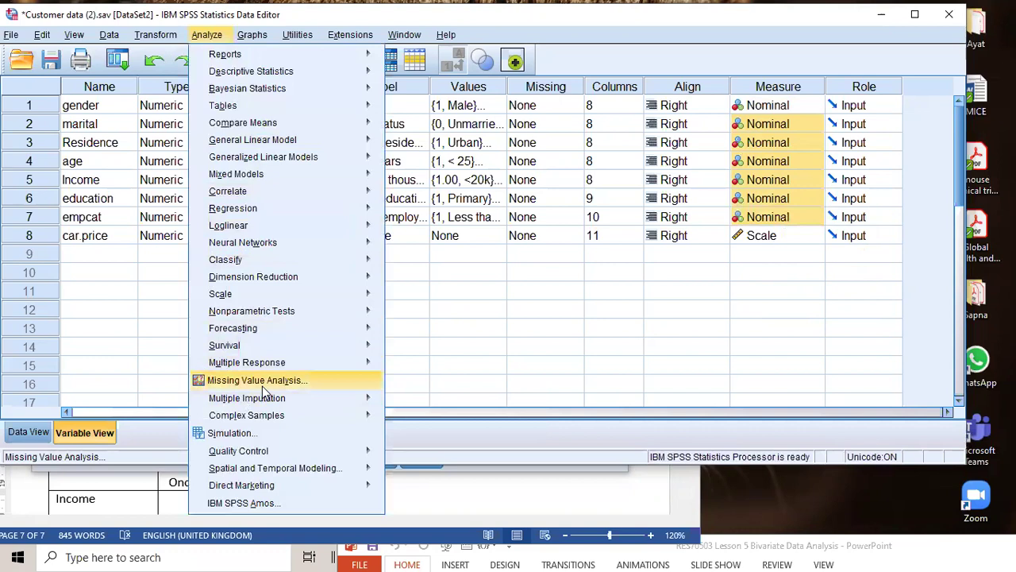
pyautogui.moveTo(244, 312)
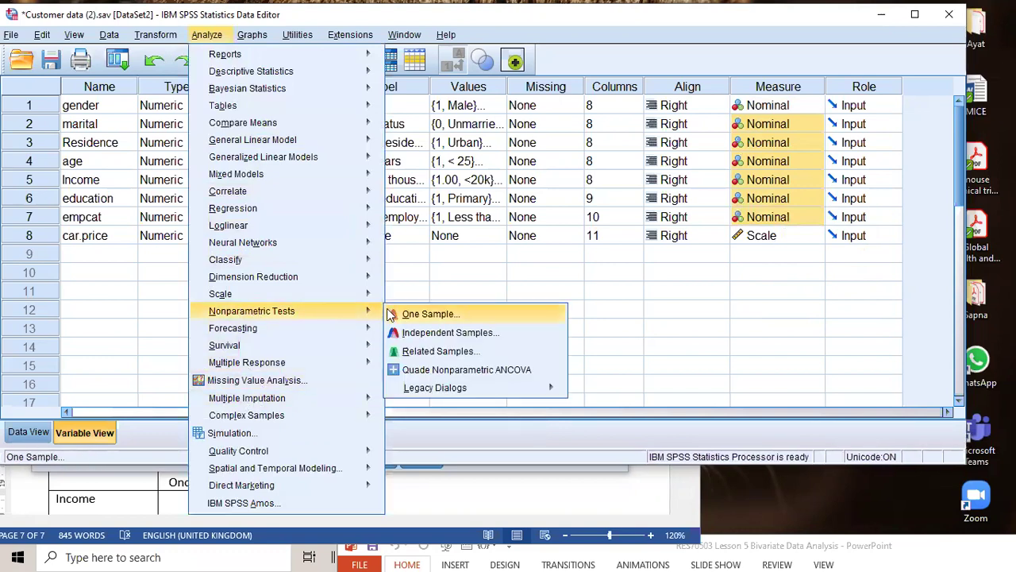
pyautogui.click(397, 336)
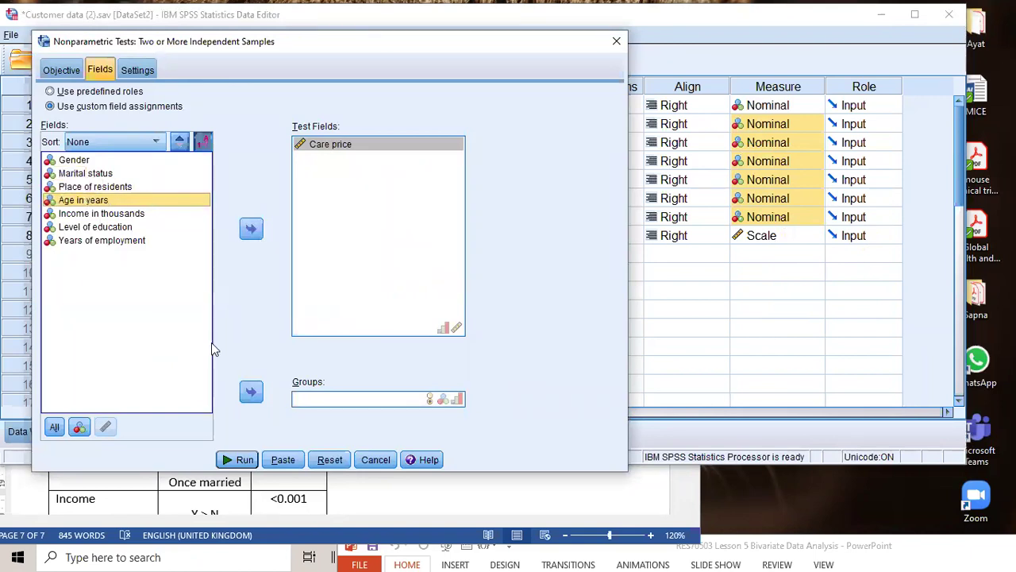
pyautogui.click(251, 392)
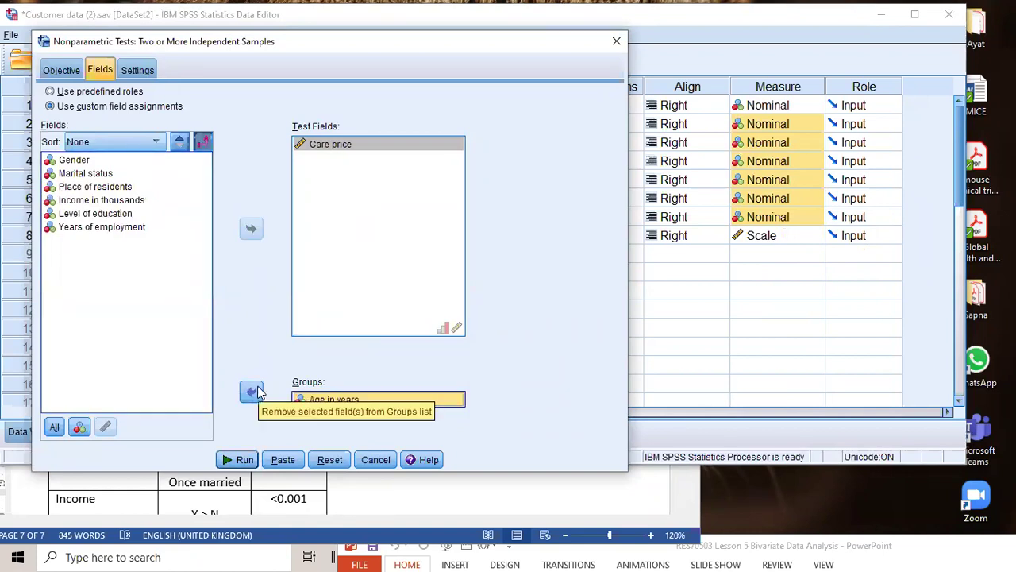
pyautogui.click(238, 459)
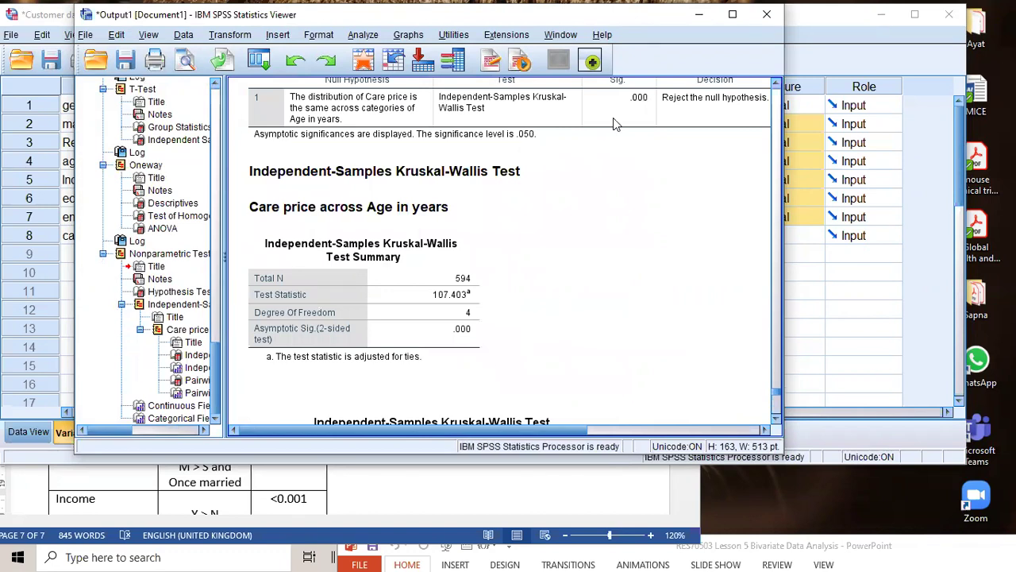
# Place Word's Table 3 beside the Kruskal-Wallis output and set the Age row's p-value to <0.001
pyautogui.moveTo(556, 15); pyautogui.dragTo(357, 3)
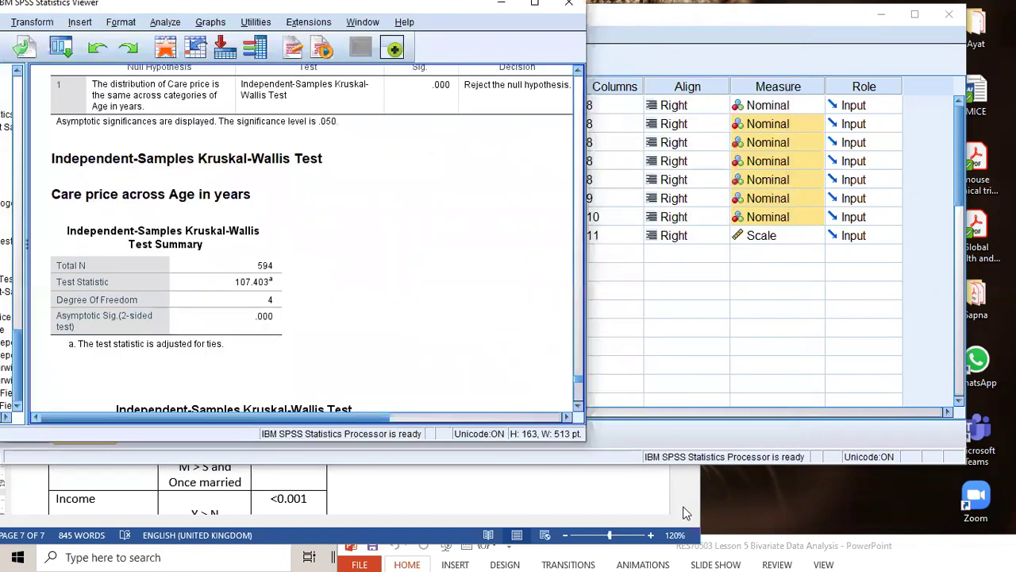
pyautogui.click(720, 86)
pyautogui.moveTo(718, 9); pyautogui.dragTo(679, 474)
pyautogui.click(627, 308)
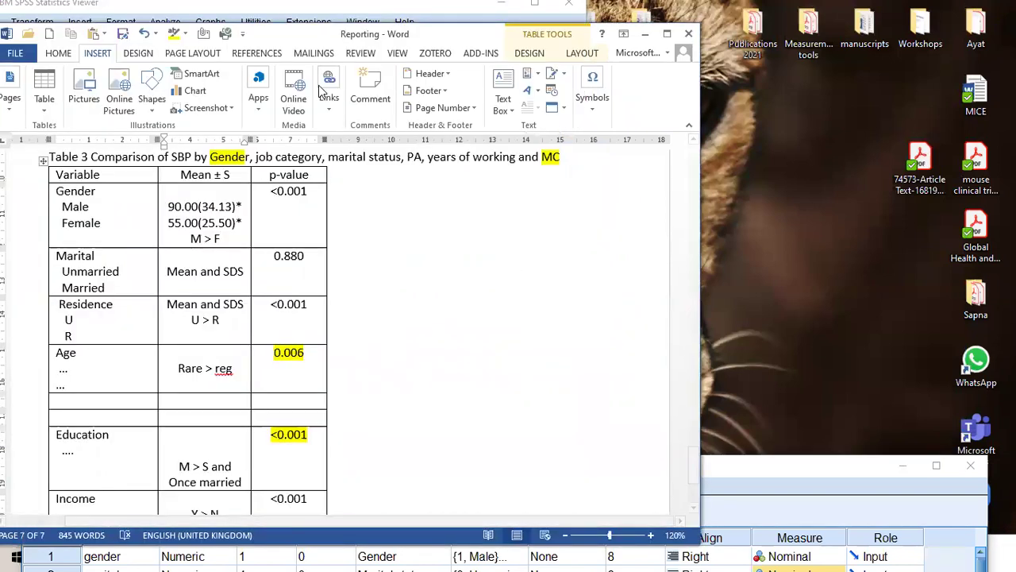
pyautogui.moveTo(413, 34); pyautogui.dragTo(875, 8)
pyautogui.moveTo(736, 327); pyautogui.dragTo(771, 329)
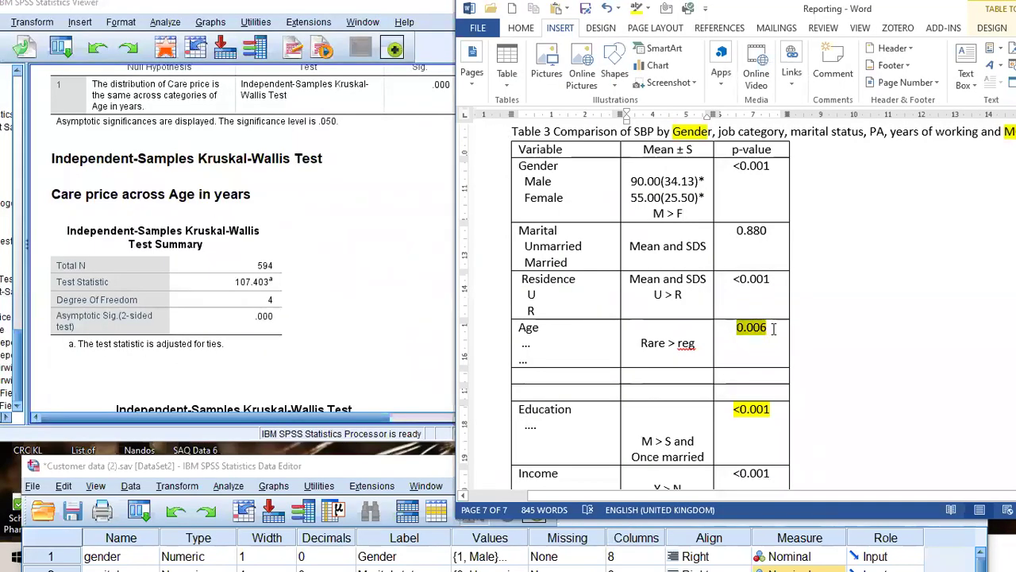
pyautogui.write('<0.001')
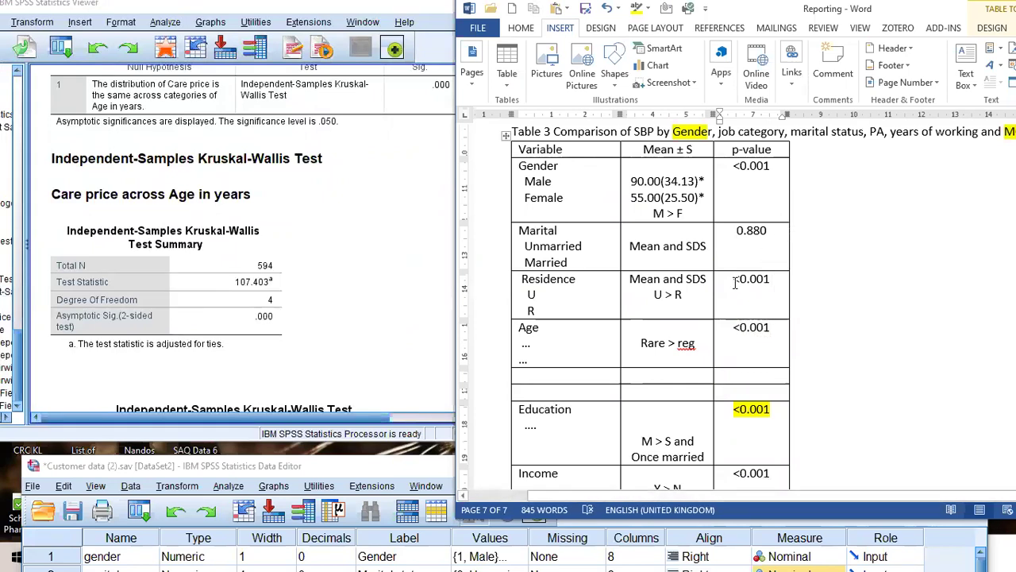
# Replace the text "Rare > reg" in the Age row of Table 3 with "Median (IQR)"
pyautogui.moveTo(695, 343); pyautogui.dragTo(651, 343)
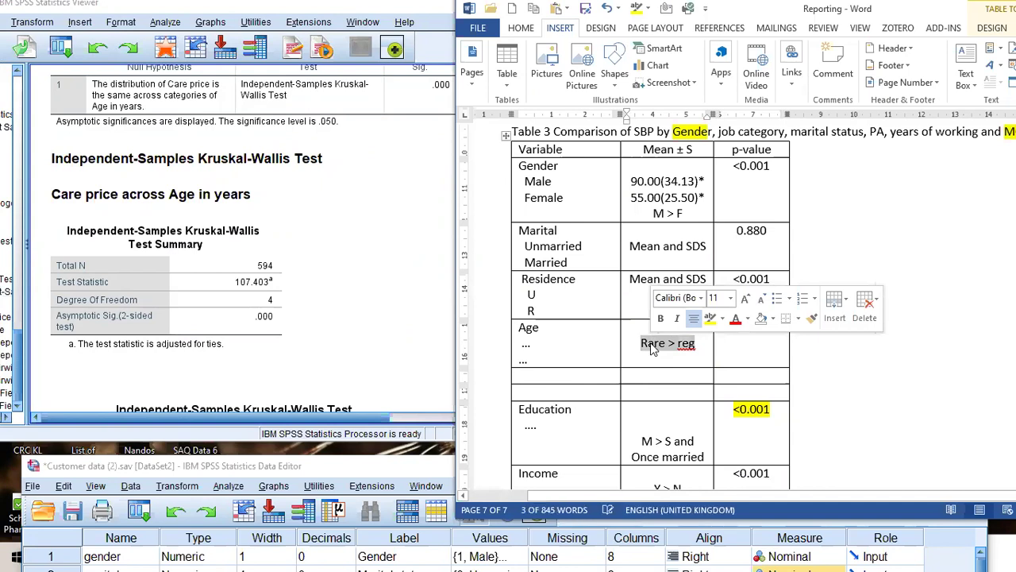
pyautogui.press('Delete')
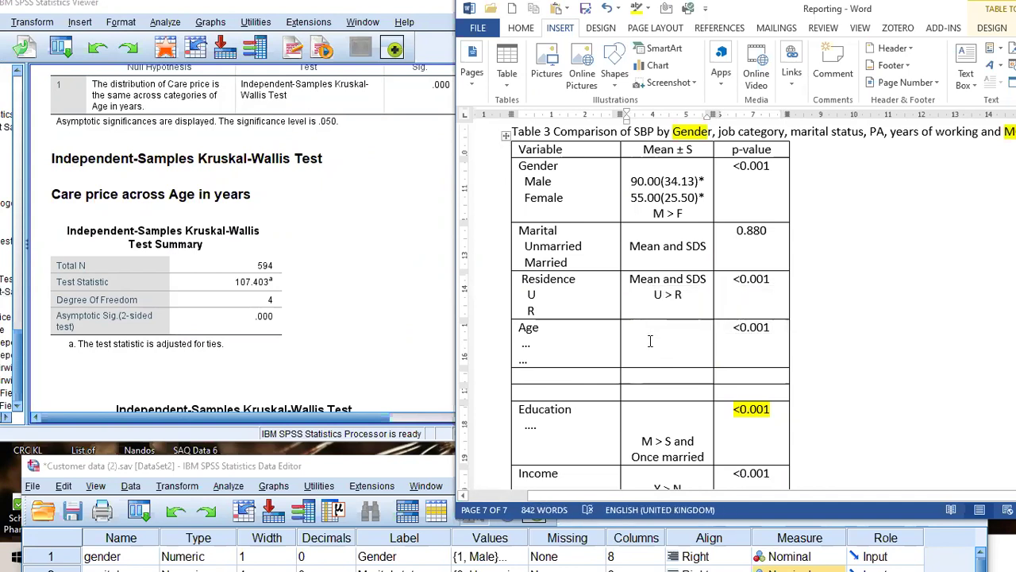
pyautogui.write('Median (IQR)')
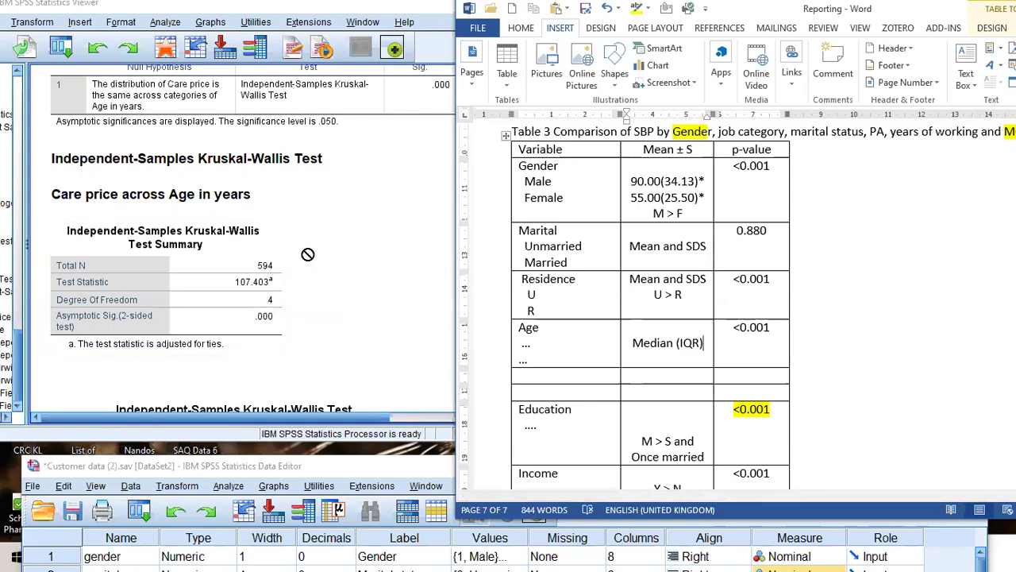
# Examine the Pairwise Comparisons of Age in years, checking the adjusted significance of >55 against <25 and against 26 to 35
pyautogui.scroll(-10, 308, 254)
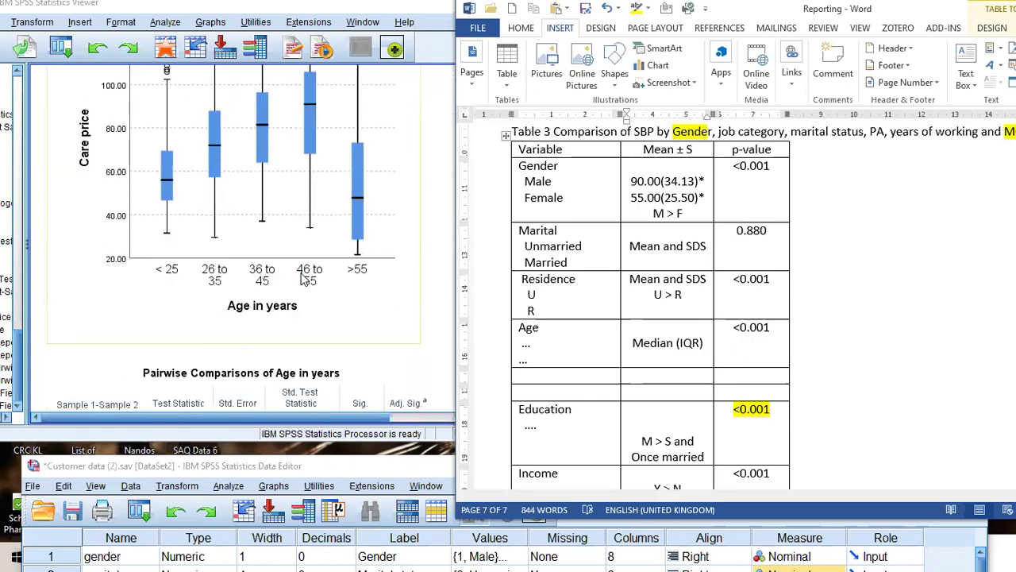
pyautogui.scroll(-6, 306, 276)
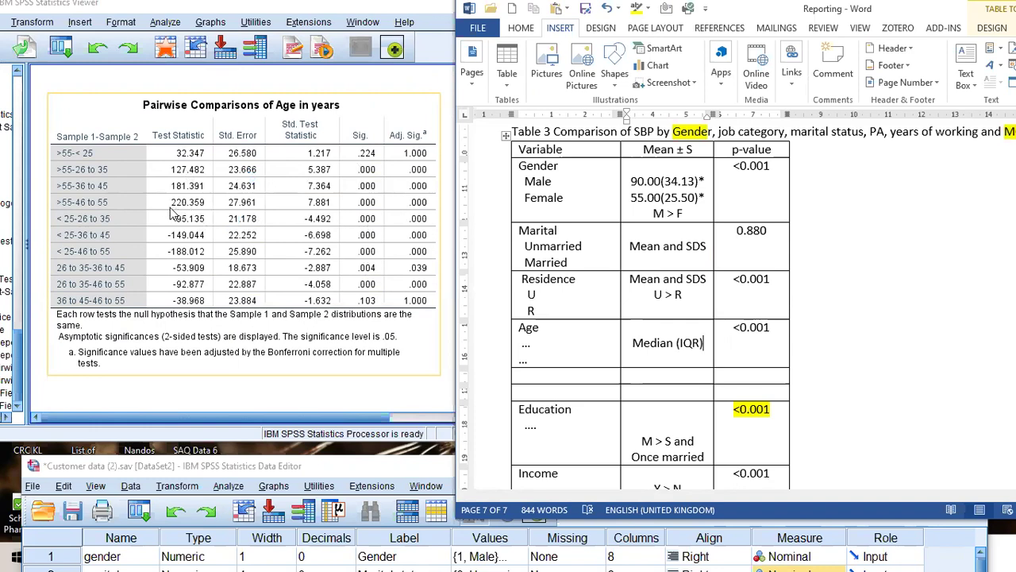
pyautogui.doubleClick(70, 164)
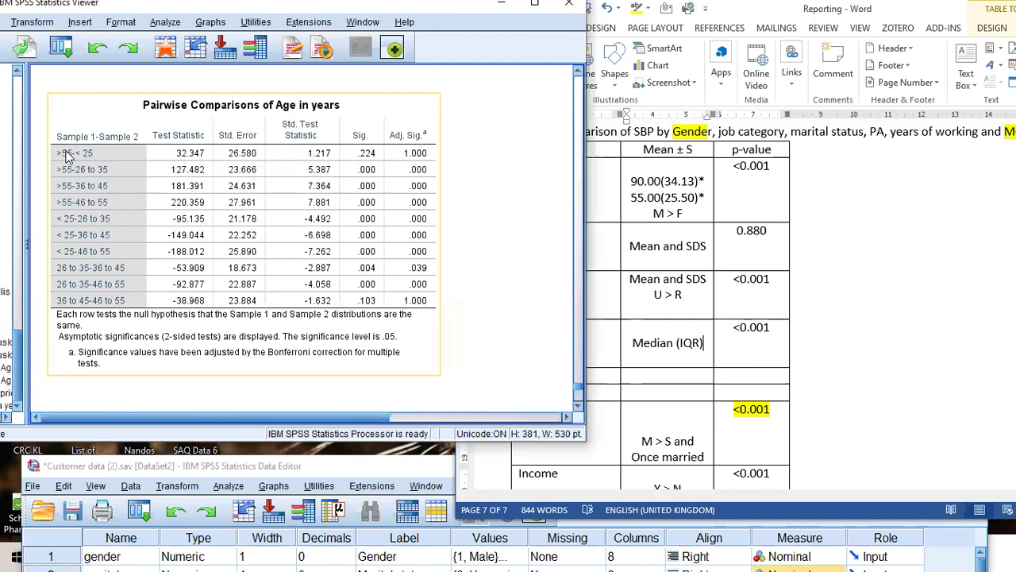
pyautogui.click(80, 156)
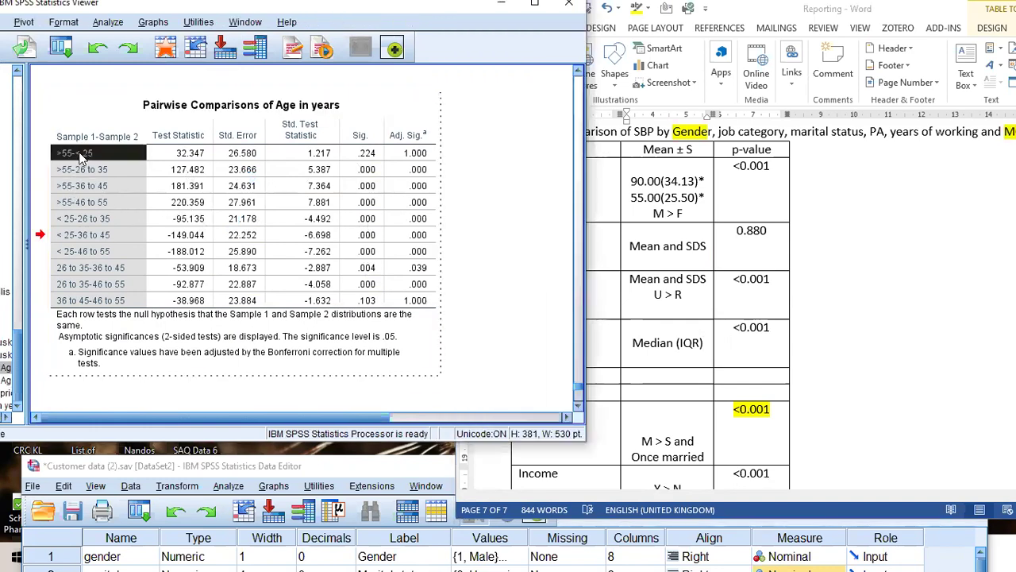
pyautogui.moveTo(79, 156); pyautogui.dragTo(411, 156)
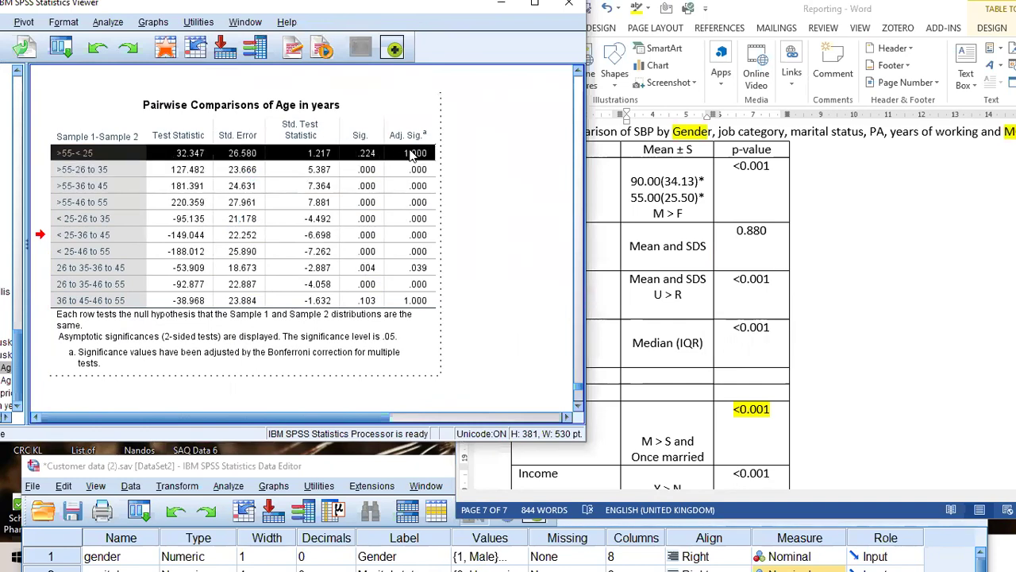
pyautogui.click(70, 170)
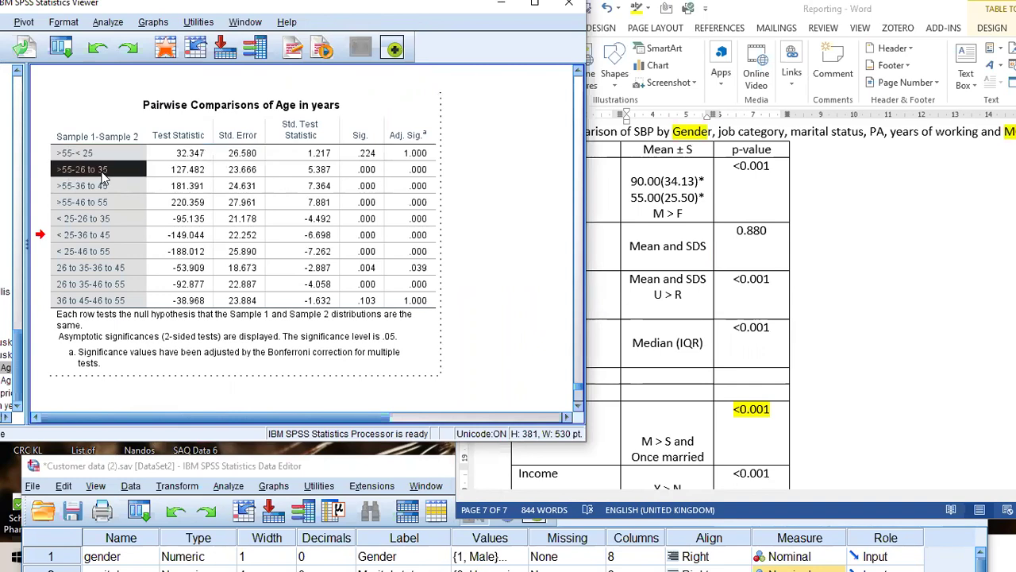
pyautogui.click(406, 175)
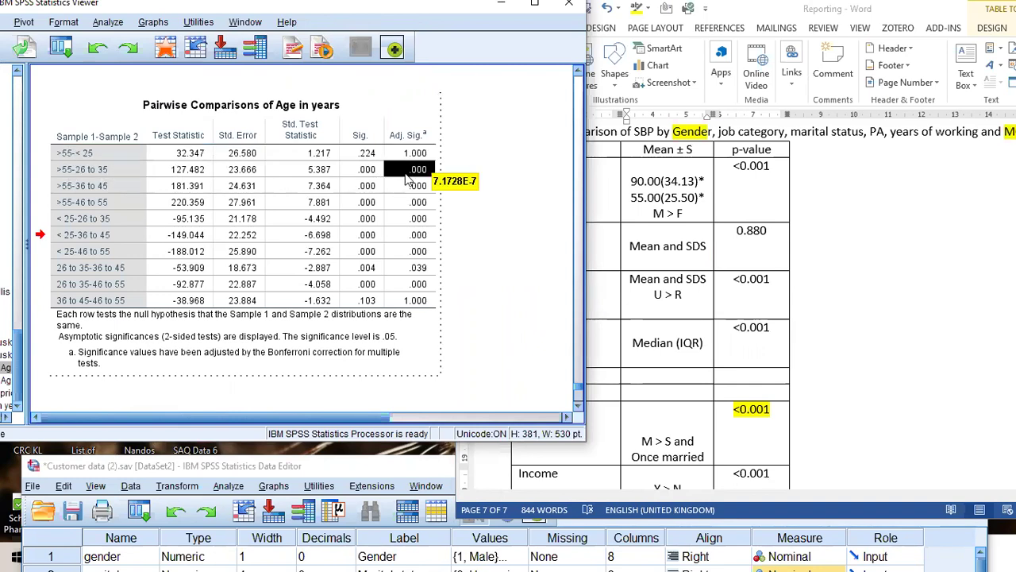
pyautogui.scroll(-3, 316, 271)
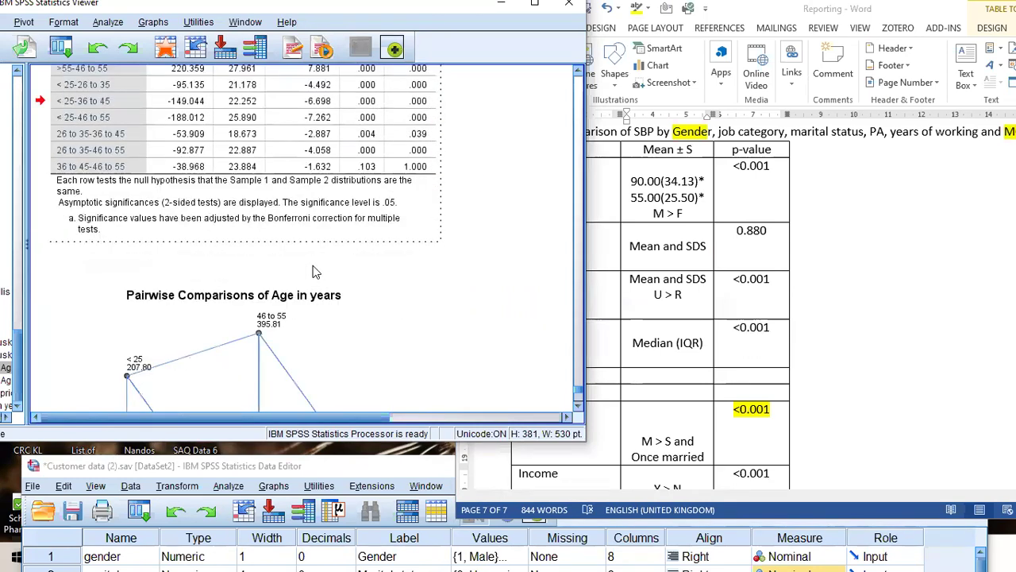
pyautogui.scroll(3, 316, 271)
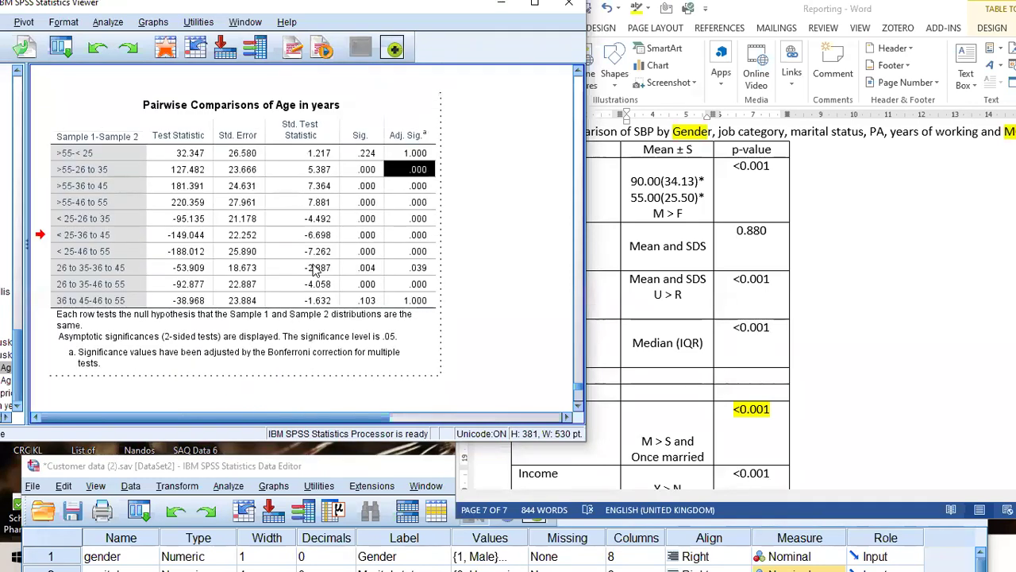
pyautogui.click(481, 247)
pyautogui.click(60, 48)
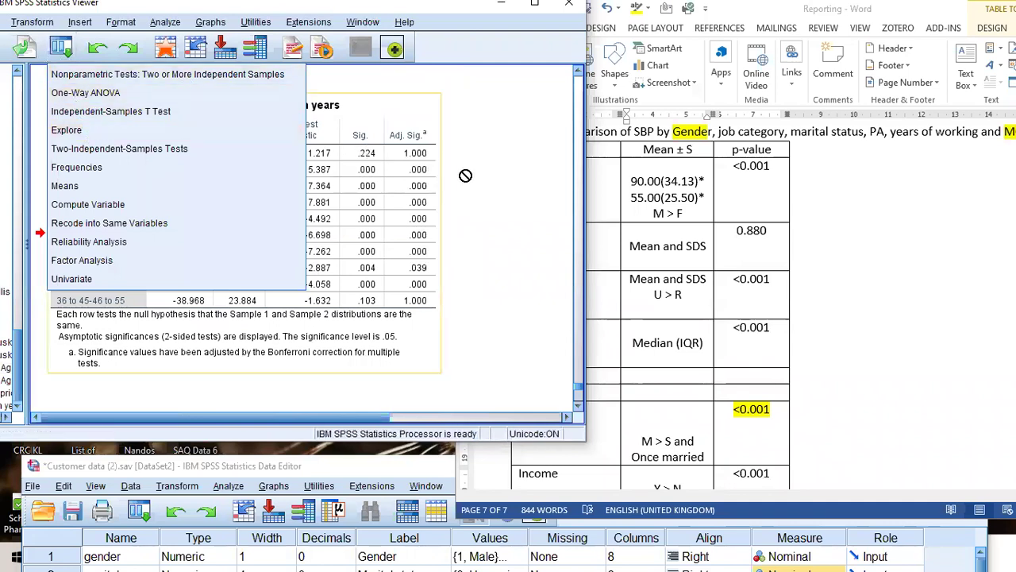
pyautogui.click(465, 176)
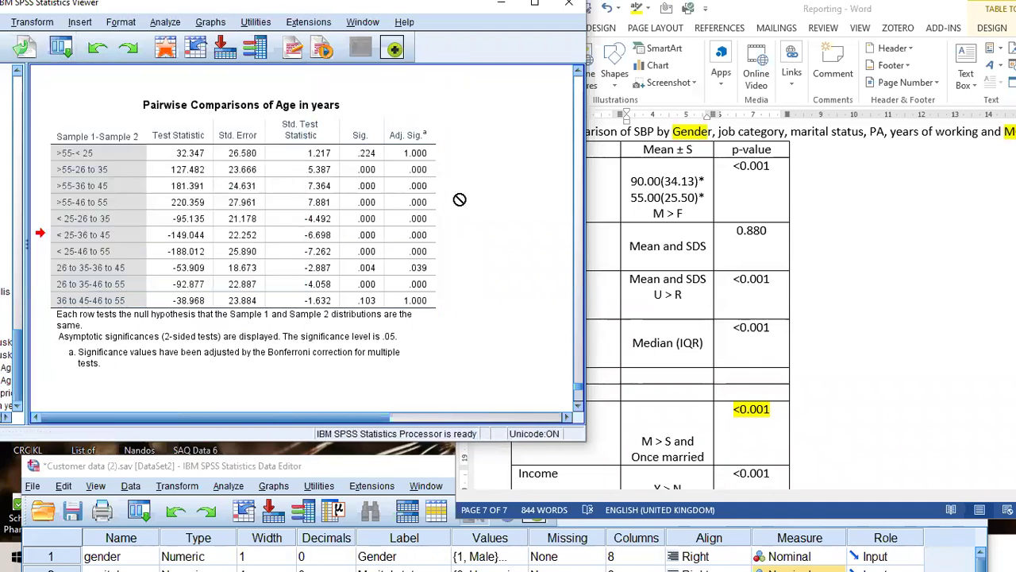
pyautogui.click(373, 176)
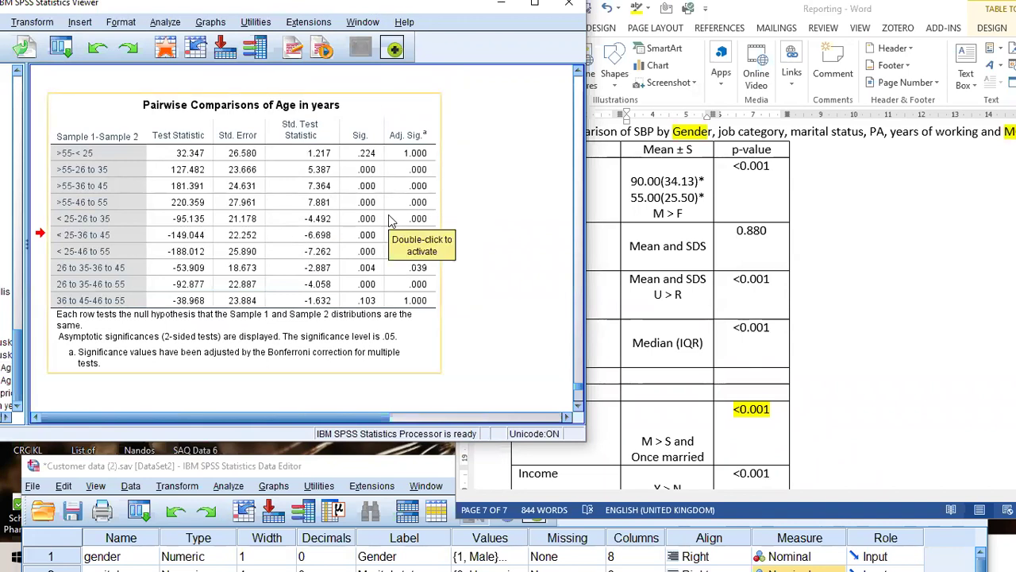
pyautogui.click(504, 213)
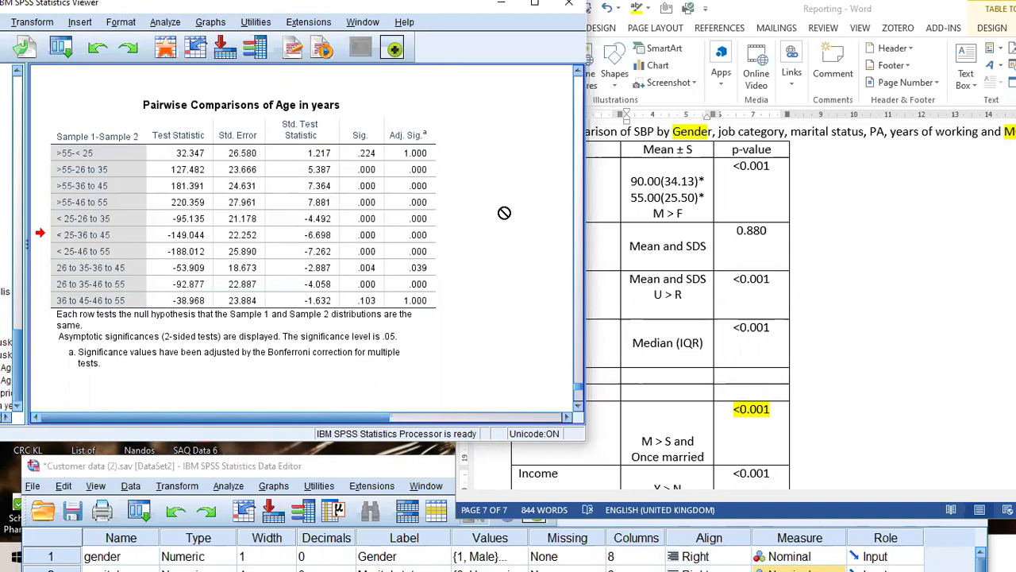
# Review the Kruskal-Wallis hypothesis decision and test summary for Care price across Age in years
pyautogui.scroll(10, 429, 238)
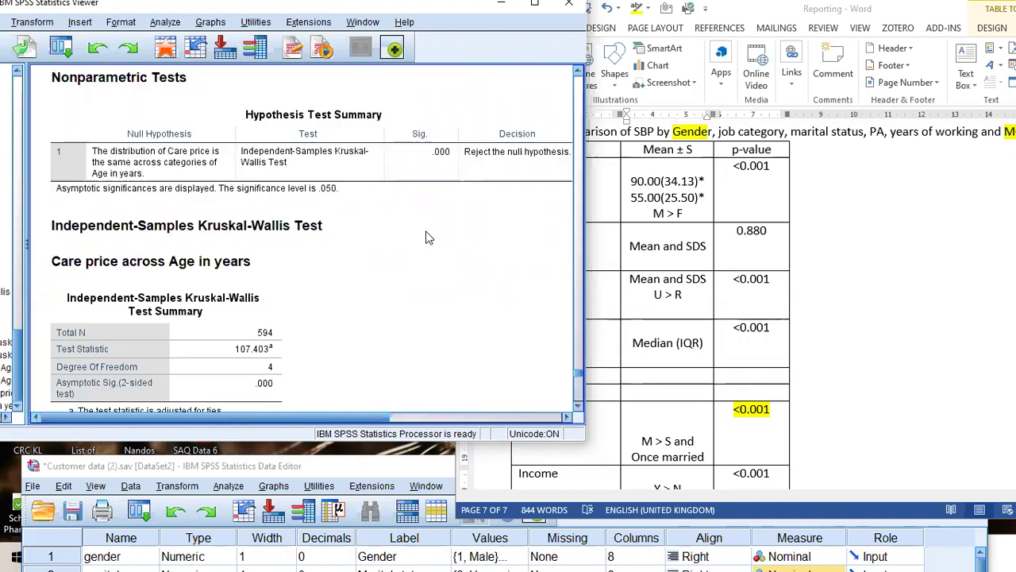
pyautogui.scroll(-2, 413, 246)
pyautogui.click(130, 317)
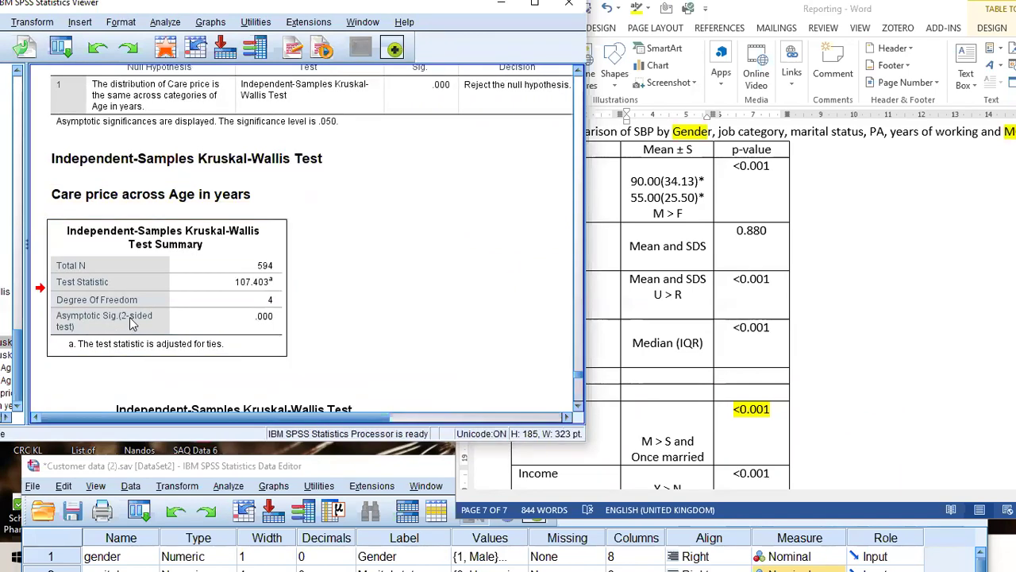
pyautogui.doubleClick(256, 296)
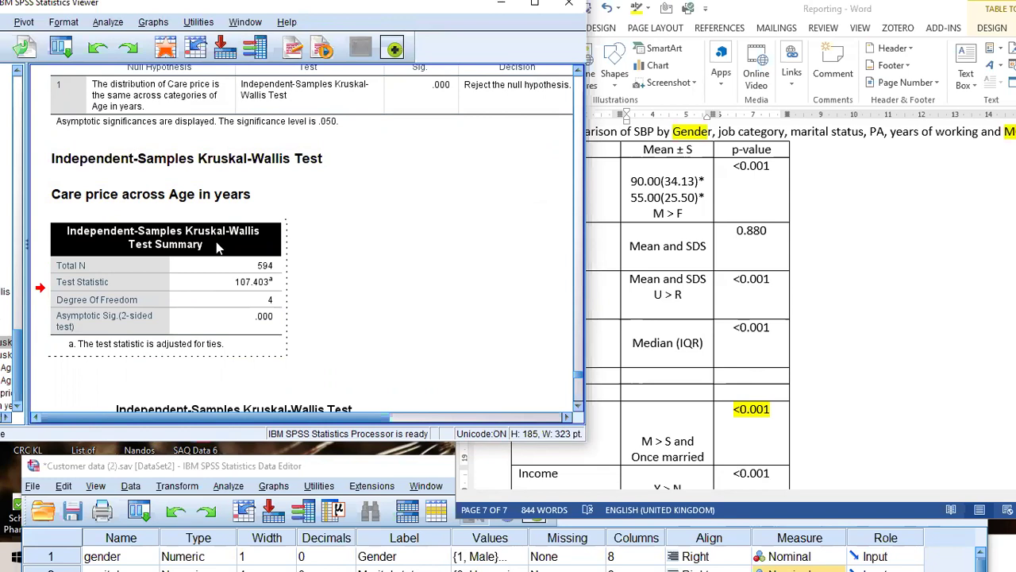
# Compare the Care price boxplots of the age groups with the rows of the pairwise comparisons table
pyautogui.scroll(-10, 231, 264)
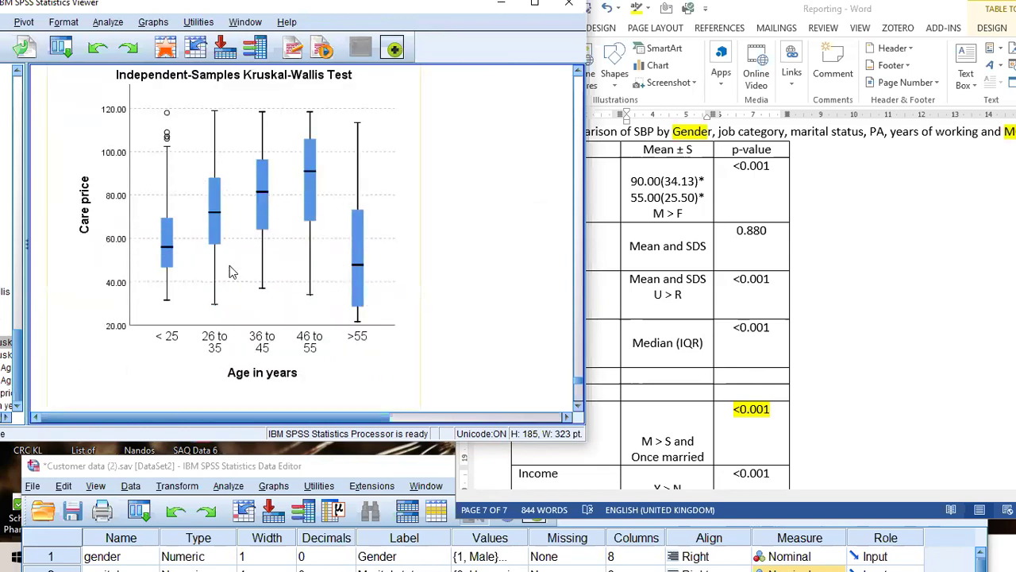
pyautogui.scroll(-10, 240, 250)
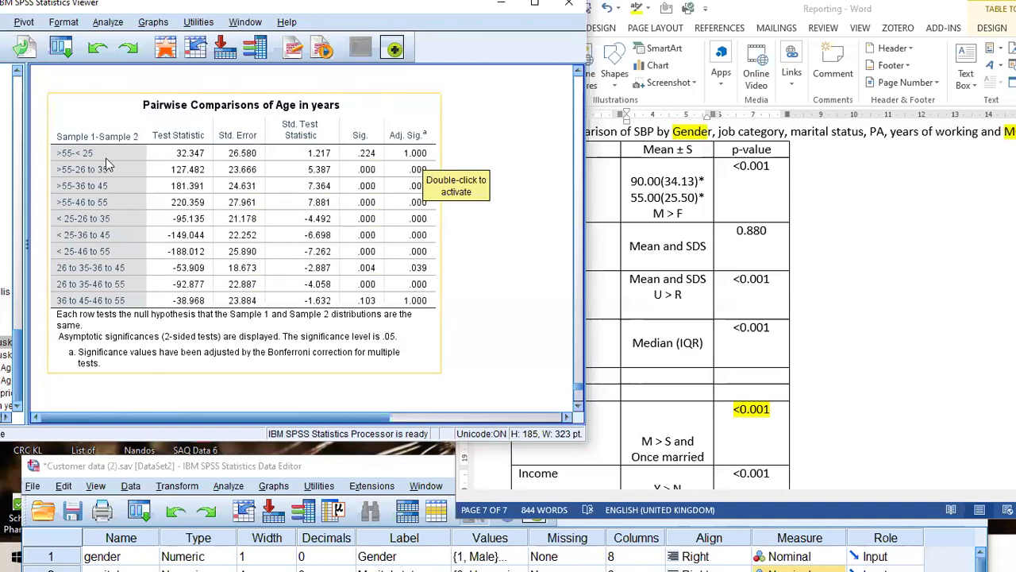
pyautogui.scroll(5, 102, 164)
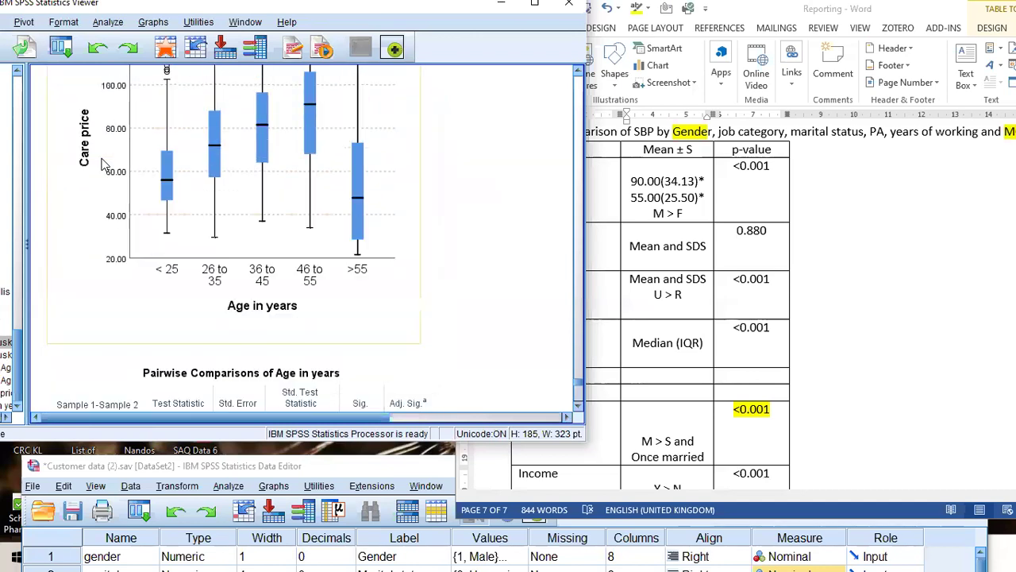
pyautogui.scroll(3, 101, 164)
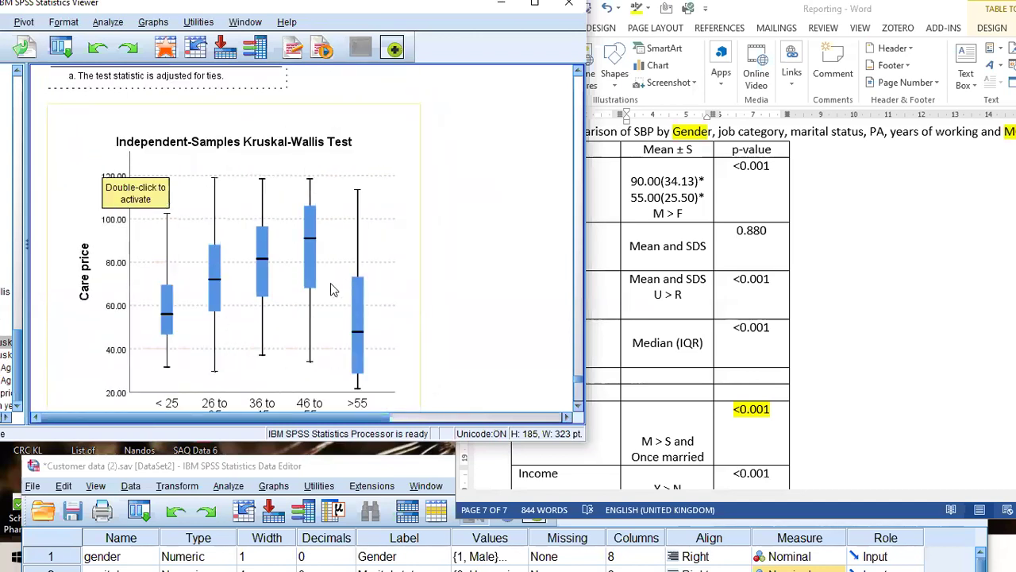
pyautogui.scroll(-2, 331, 282)
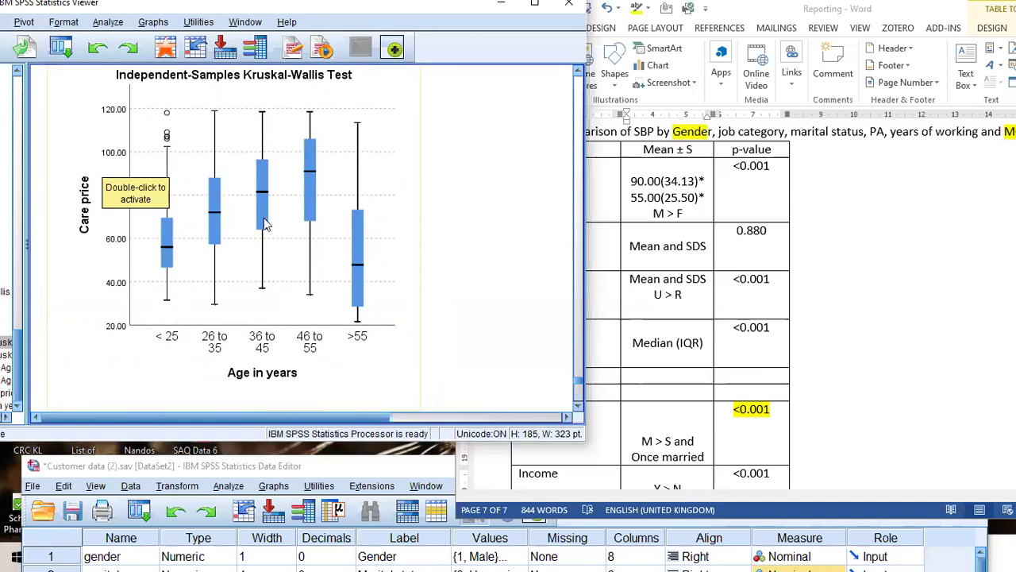
pyautogui.scroll(-5, 483, 262)
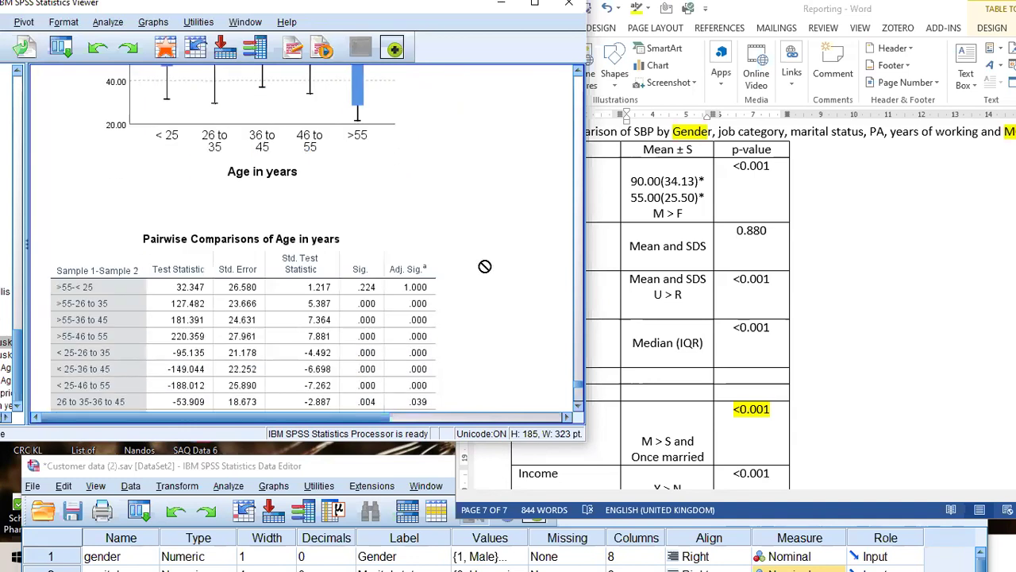
pyautogui.scroll(-3, 484, 266)
pyautogui.click(84, 153)
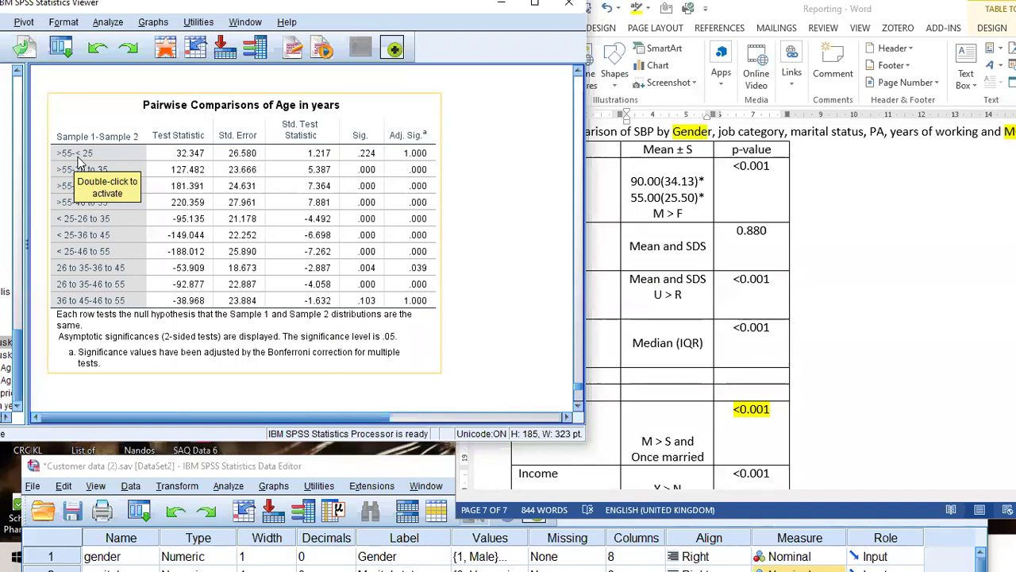
# Check the adjusted significance of 26 to 35 versus 36 to 45 against the boxplot medians, then return to Word's Table 3
pyautogui.scroll(5, 87, 162)
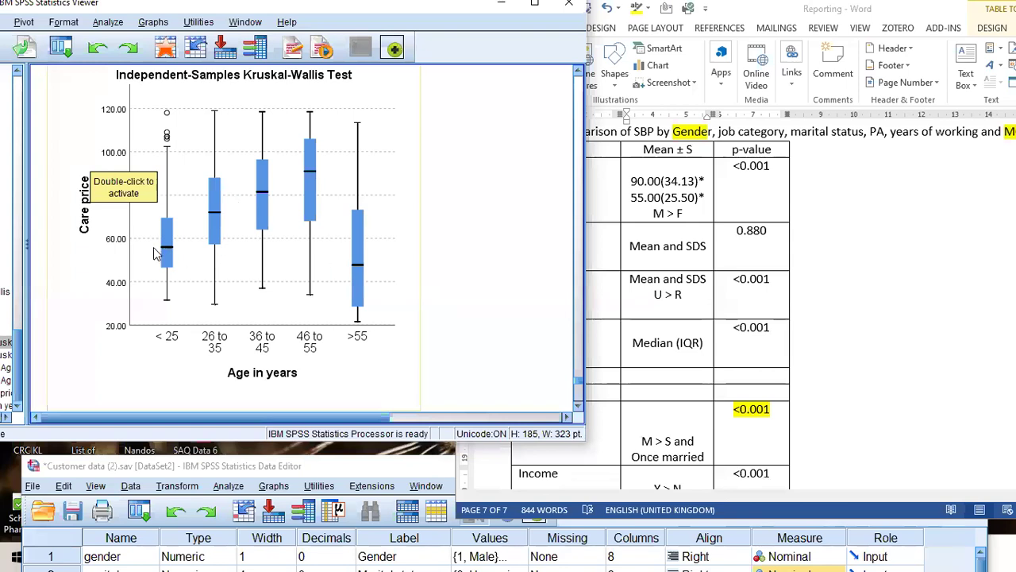
pyautogui.scroll(-5, 449, 317)
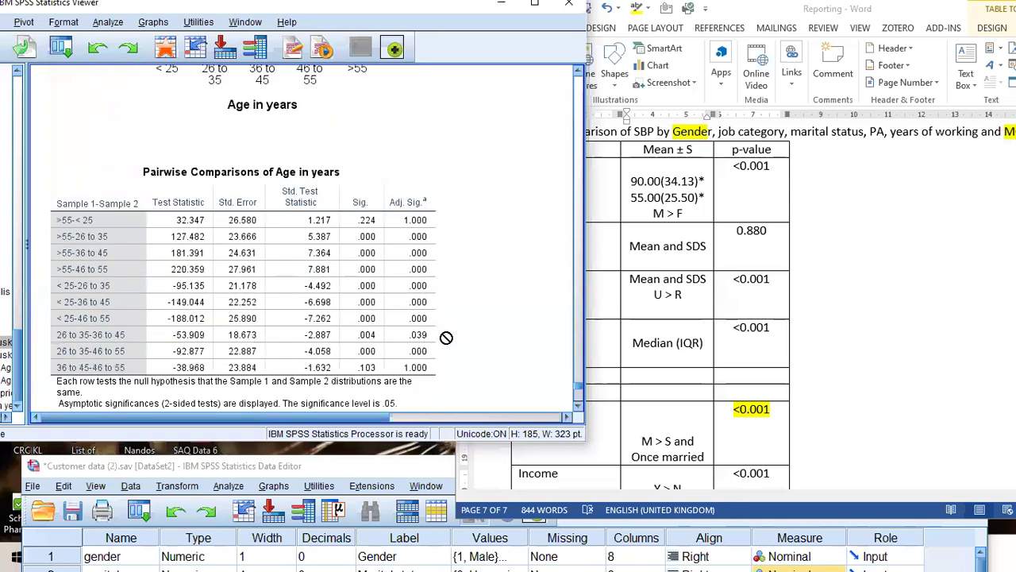
pyautogui.click(429, 337)
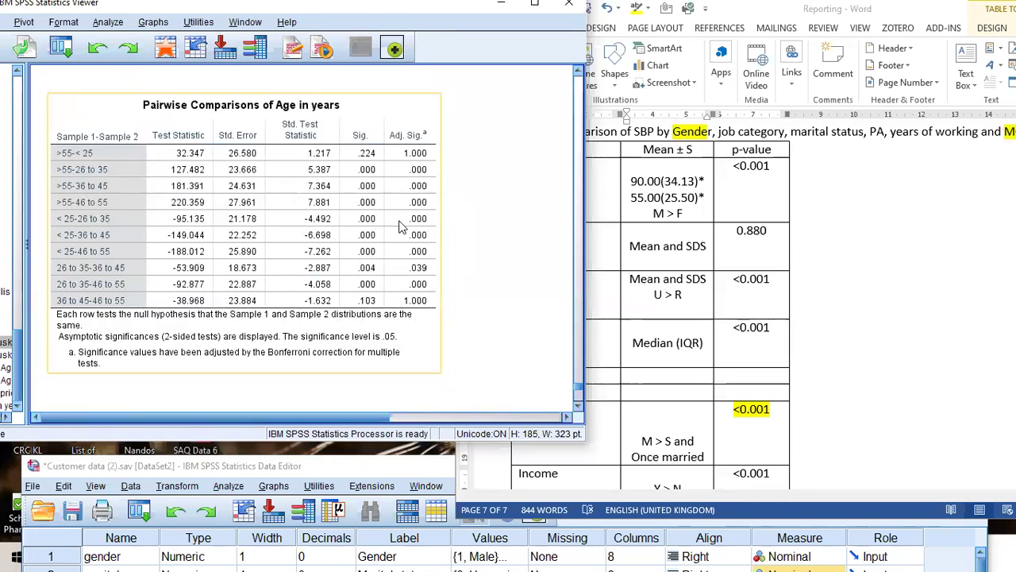
pyautogui.scroll(8, 400, 226)
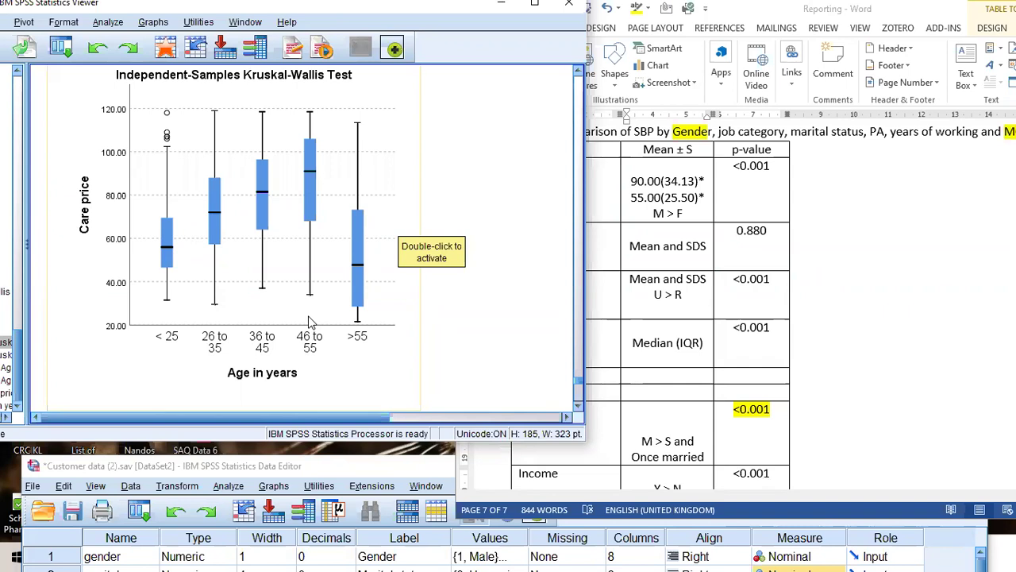
pyautogui.moveTo(310, 338); pyautogui.dragTo(473, 320)
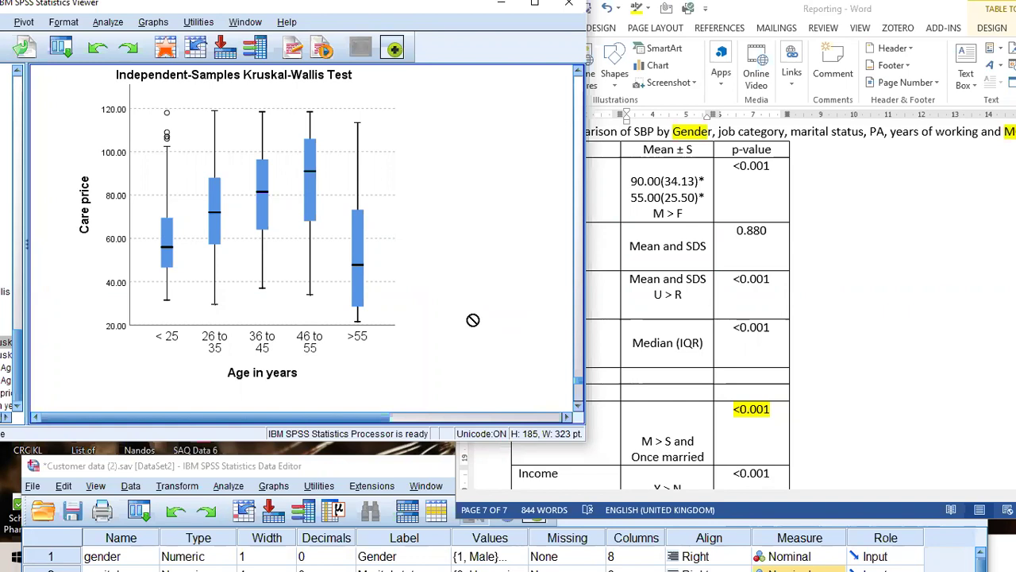
pyautogui.moveTo(473, 320); pyautogui.dragTo(651, 274)
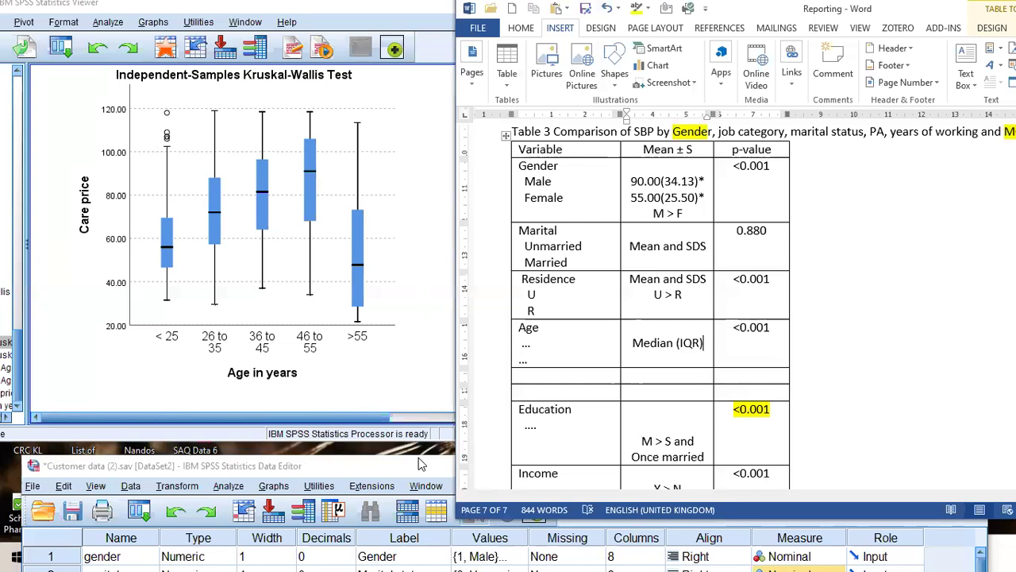
# Bring the SPSS Data Editor in front of the other windows and show the age variable's data values
pyautogui.moveTo(418, 457); pyautogui.dragTo(399, 395)
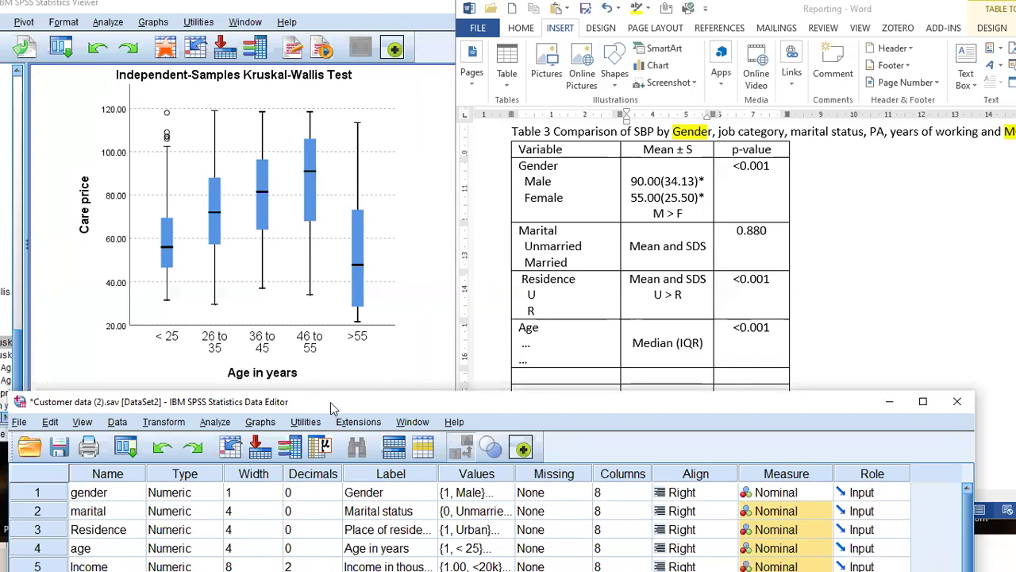
pyautogui.moveTo(330, 402); pyautogui.dragTo(355, 65)
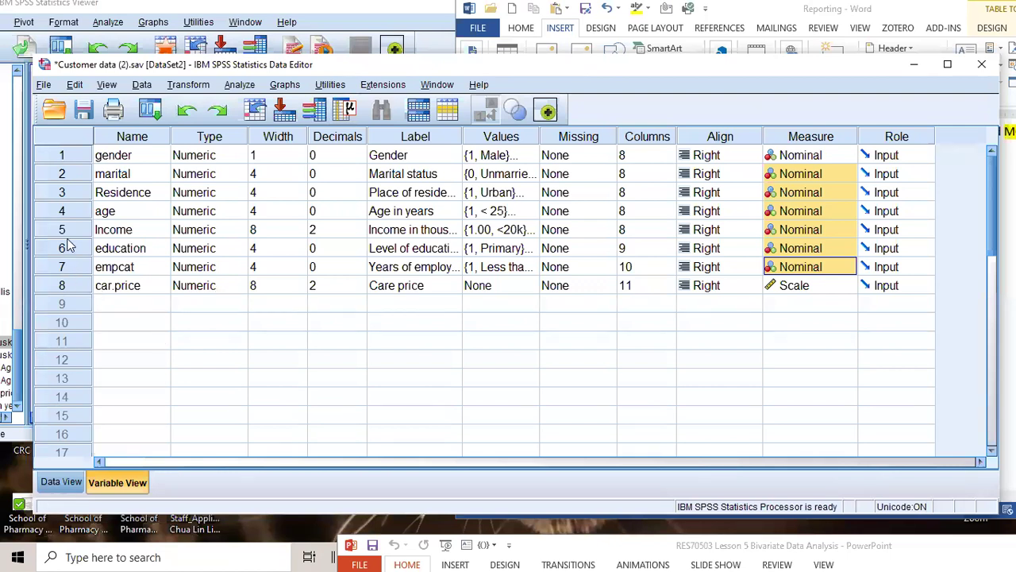
pyautogui.doubleClick(64, 211)
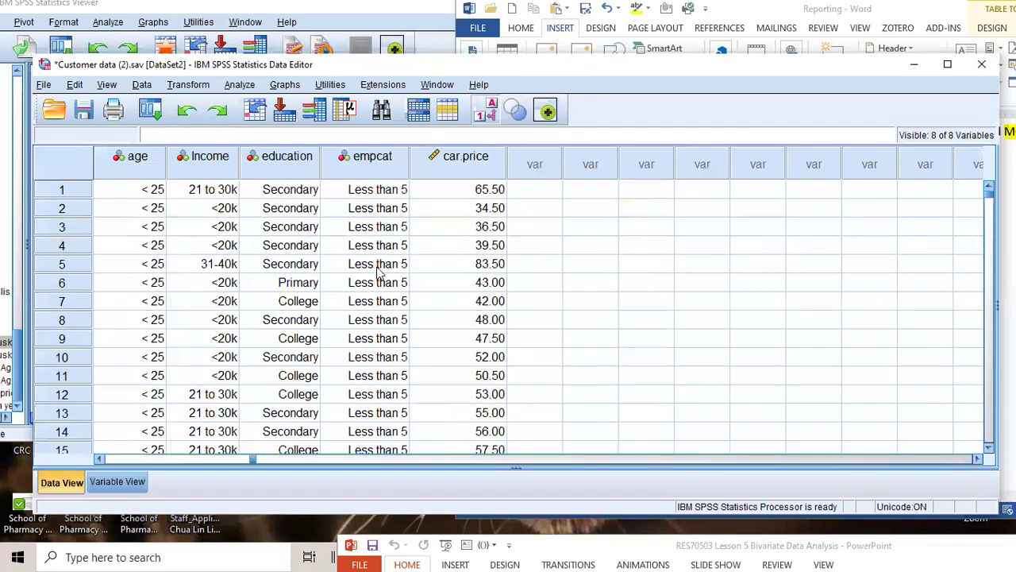
pyautogui.scroll(-3, 385, 286)
pyautogui.scroll(3, 389, 300)
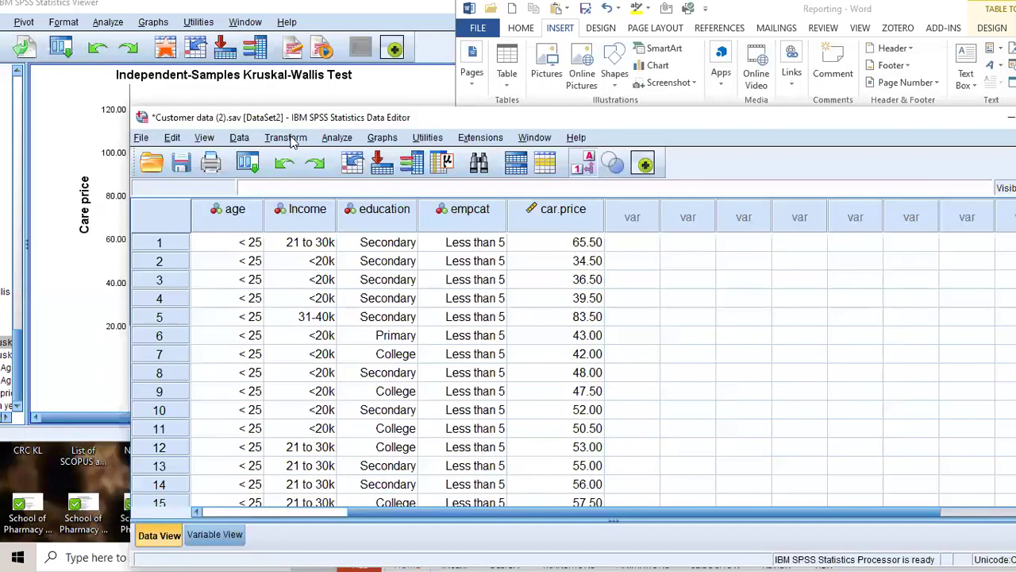
# Recode Age in years into the same variable, changing old value 5 to new value 4
pyautogui.click(286, 138)
pyautogui.click(328, 232)
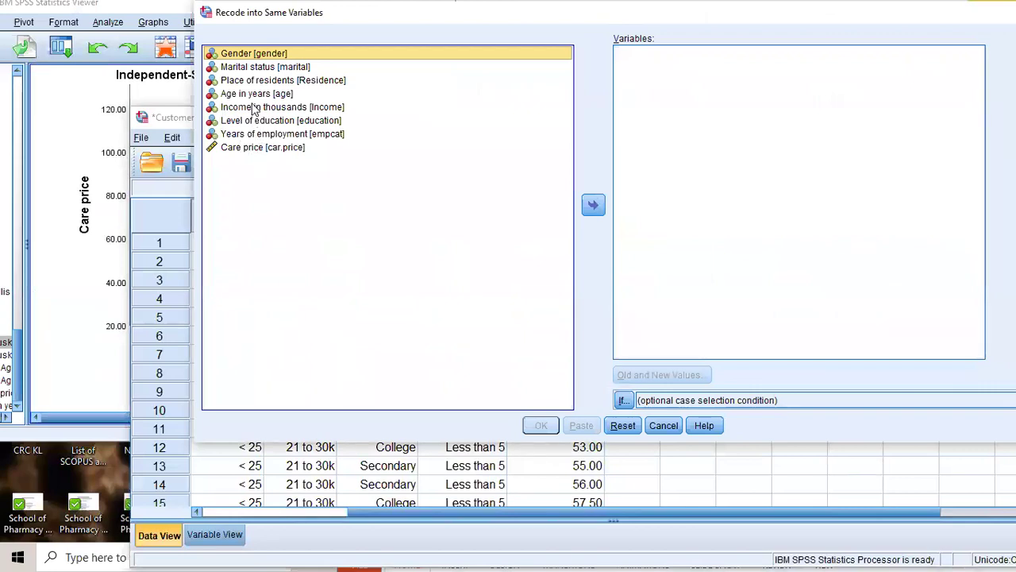
pyautogui.click(256, 94)
pyautogui.click(593, 205)
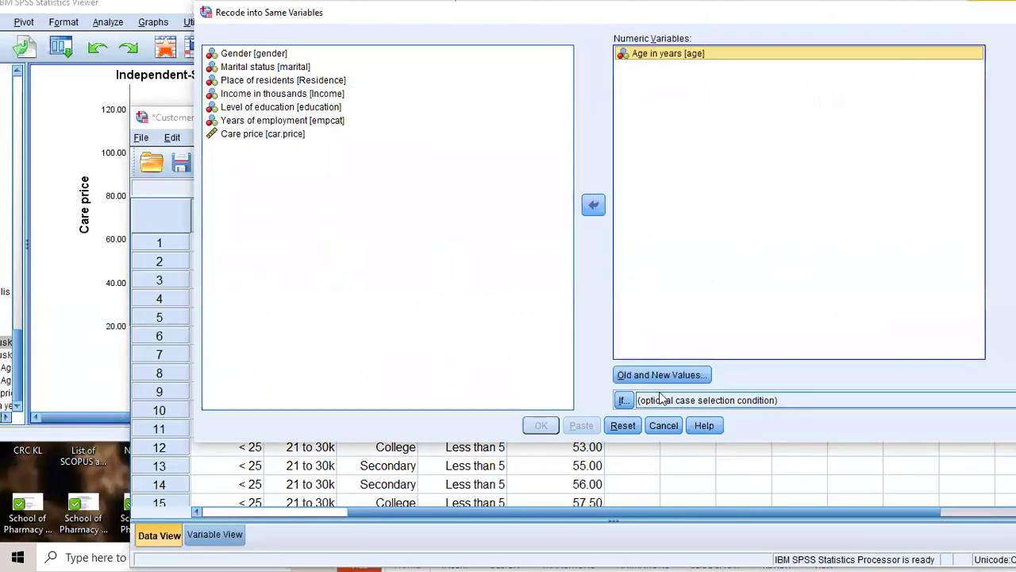
pyautogui.click(659, 374)
pyautogui.click(329, 156)
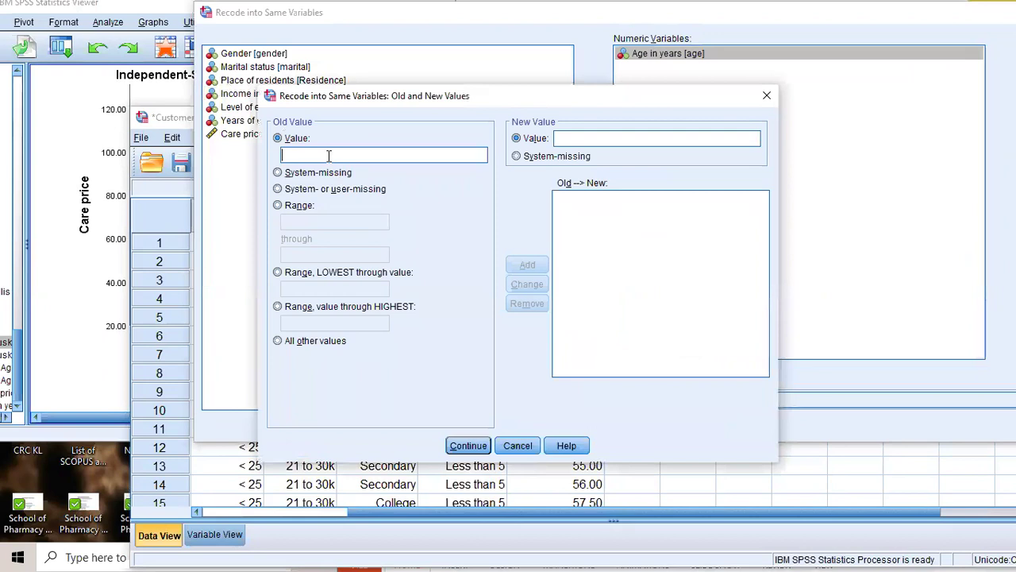
pyautogui.write('5')
pyautogui.click(562, 137)
pyautogui.write('4')
pyautogui.click(527, 264)
pyautogui.click(468, 445)
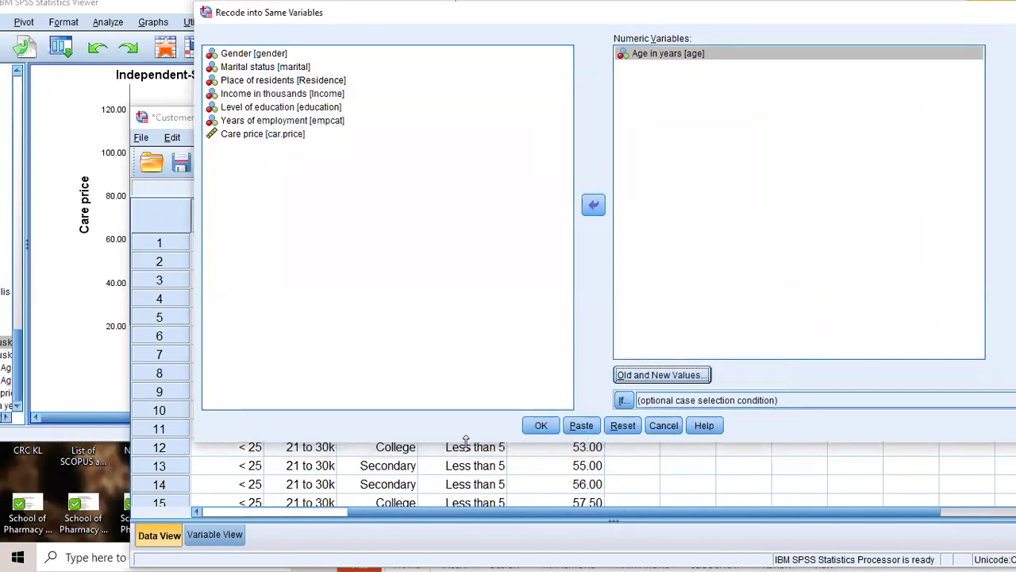
pyautogui.click(540, 425)
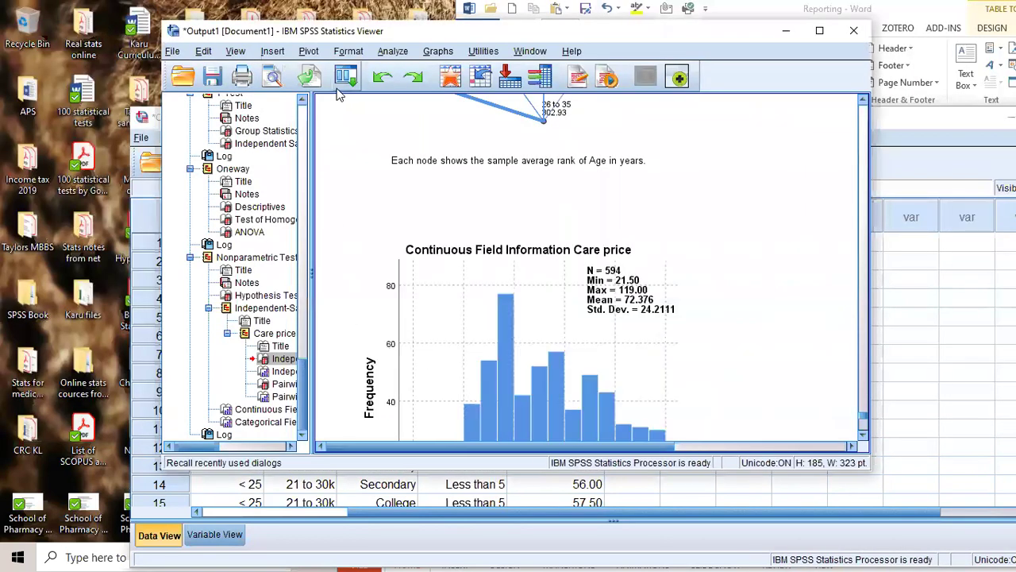
# Rerun the recently used nonparametric test for two or more independent samples on the recoded age groups
pyautogui.click(343, 84)
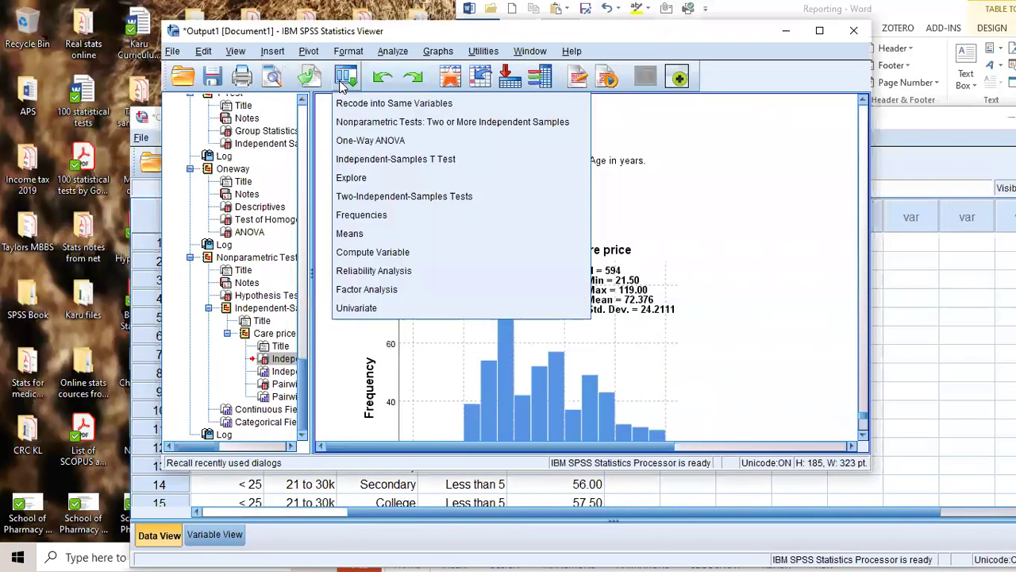
pyautogui.click(356, 123)
pyautogui.click(238, 460)
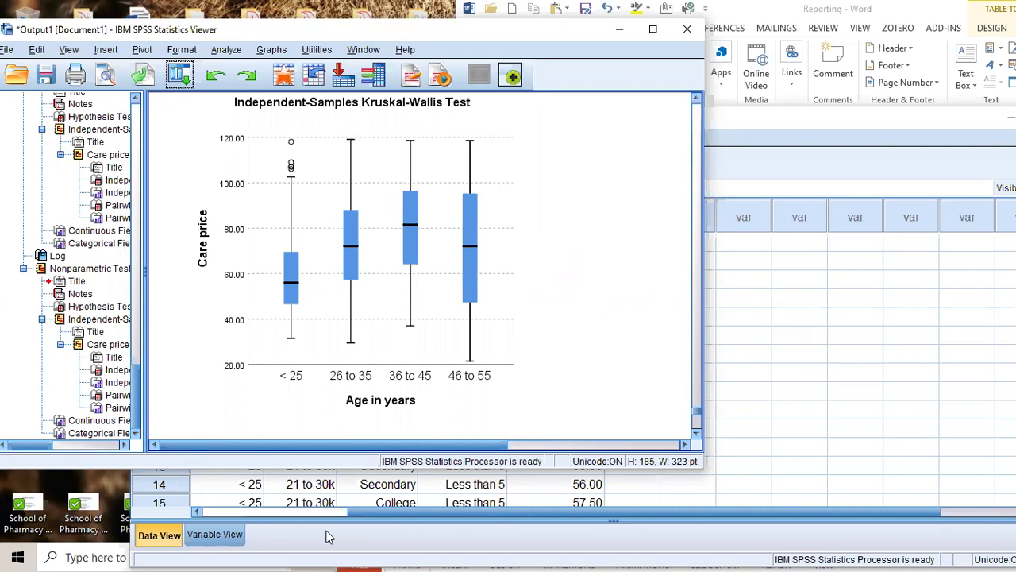
# Switch to the Word report and examine the skewness and kurtosis values in Table 1
pyautogui.click(782, 68)
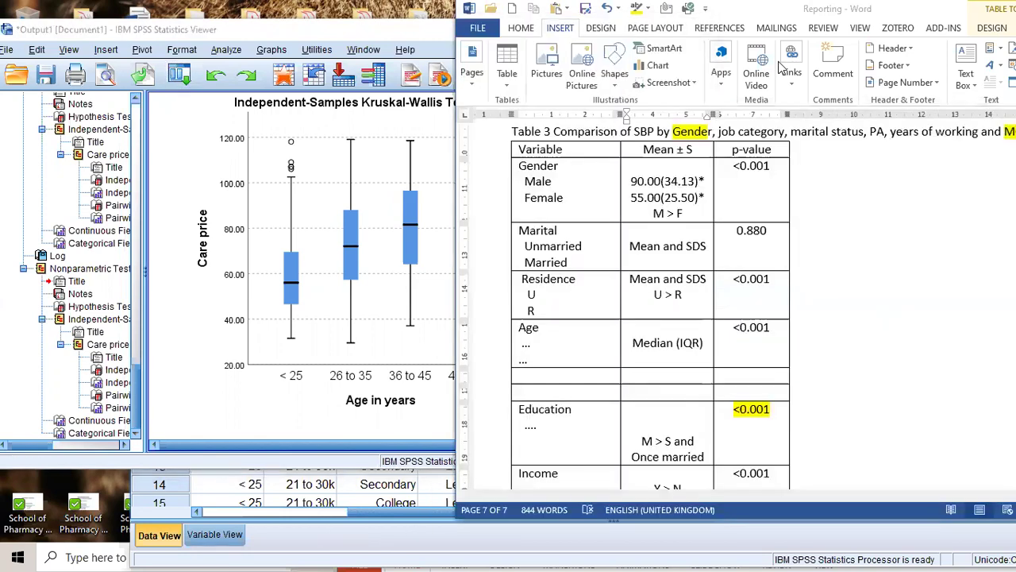
pyautogui.press('super+Down')
pyautogui.scroll(7, 601, 274)
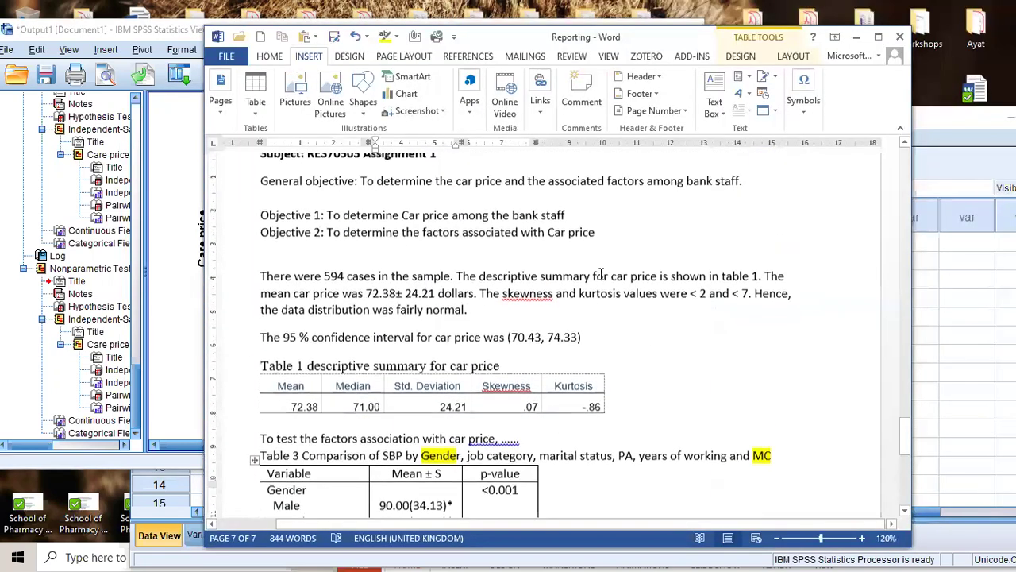
pyautogui.moveTo(515, 407); pyautogui.dragTo(572, 406)
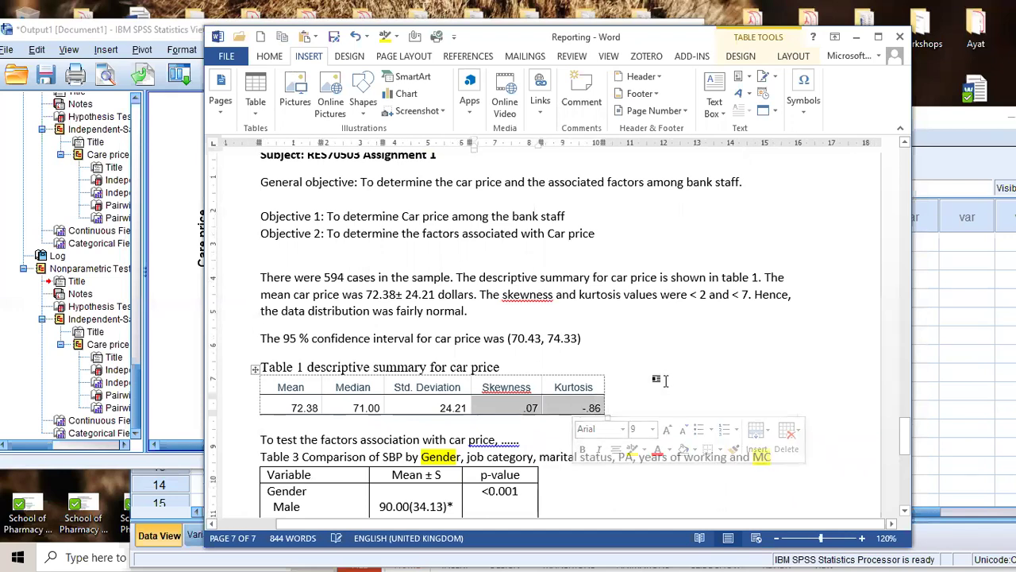
# Add the note "t-test, var not equal → non par" on its own line between Table 1 and the factors association sentence
pyautogui.scroll(-3, 664, 376)
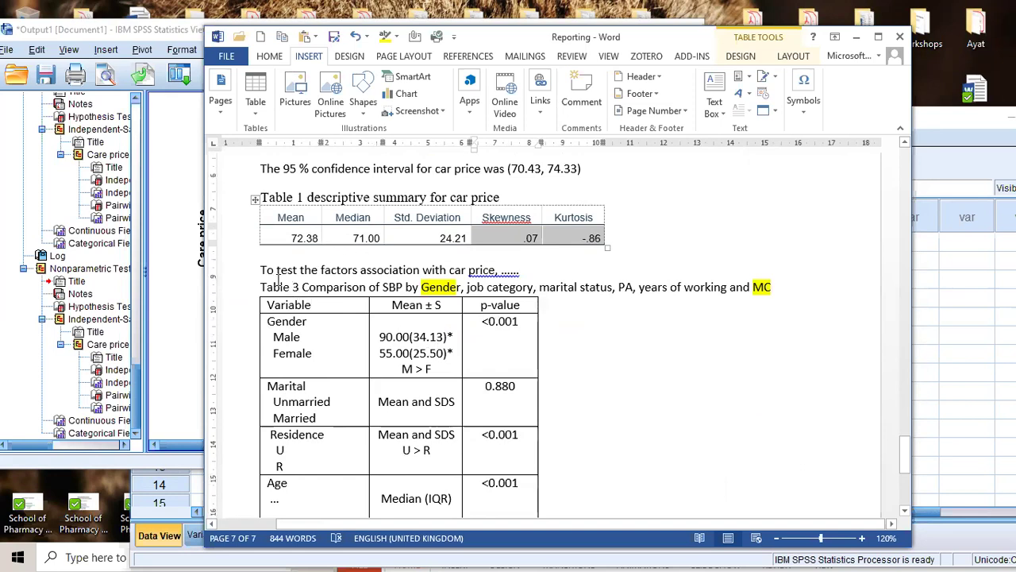
pyautogui.click(262, 270)
pyautogui.press('Return')
pyautogui.press('Return')
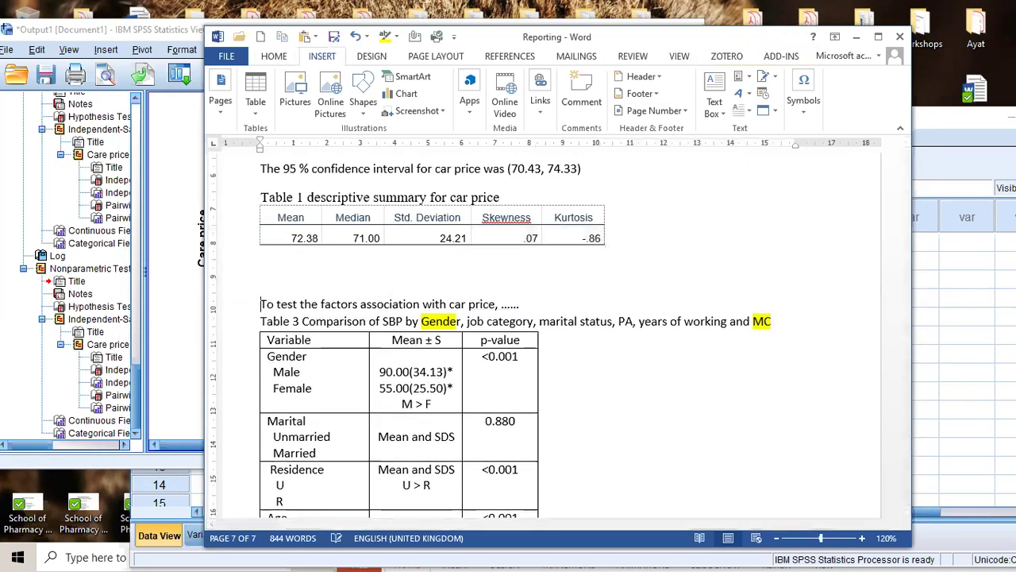
pyautogui.click(262, 270)
pyautogui.write('t-tes')
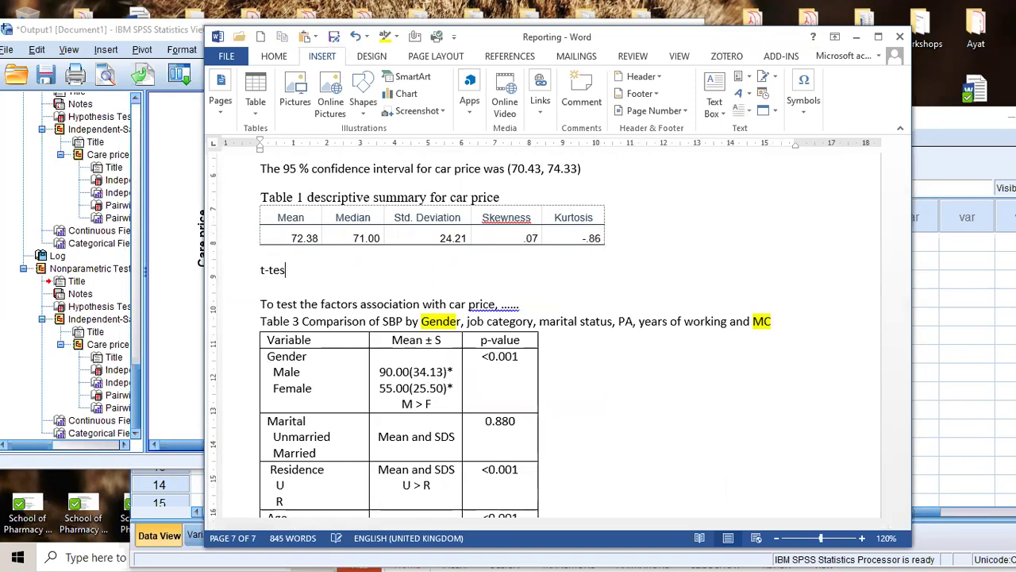
pyautogui.write('t ')
pyautogui.write('var not equal')
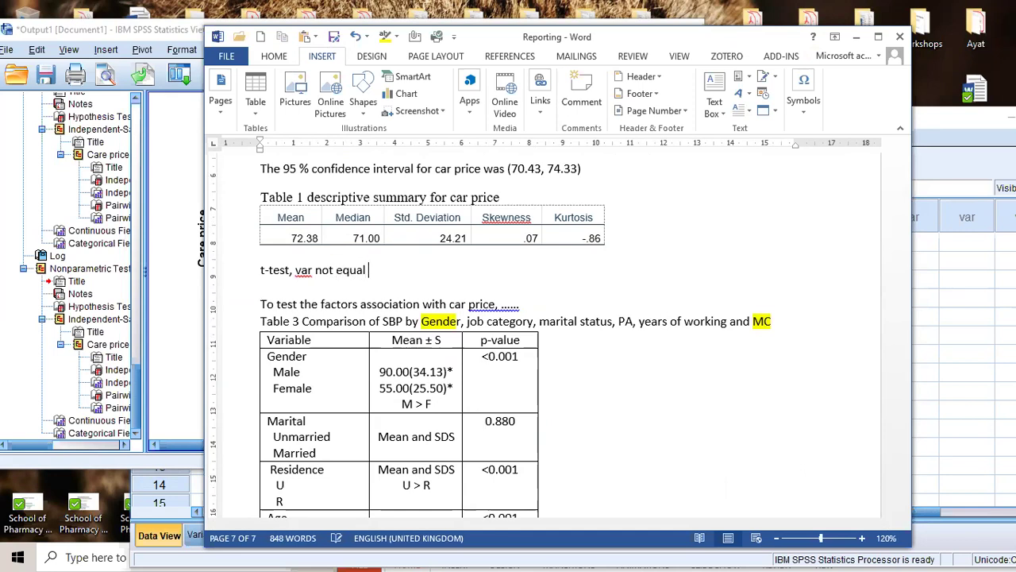
pyautogui.write(' ==> non')
pyautogui.write(' par')
# Compare the t-test note with Table 1's skewness and kurtosis values and the sentence stating their limits
pyautogui.moveTo(289, 270); pyautogui.dragTo(256, 275)
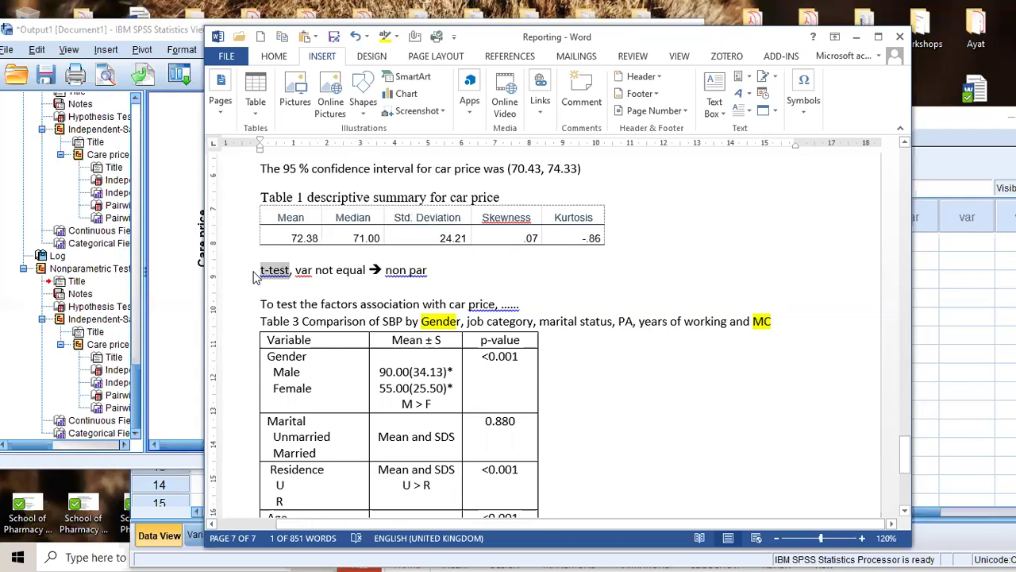
pyautogui.click(260, 274)
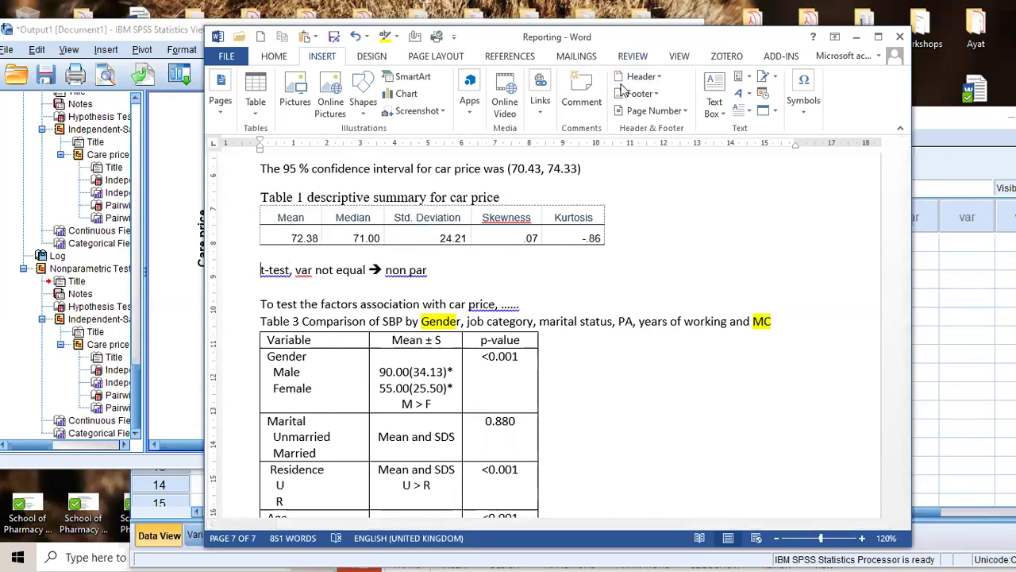
pyautogui.moveTo(506, 232); pyautogui.dragTo(584, 238)
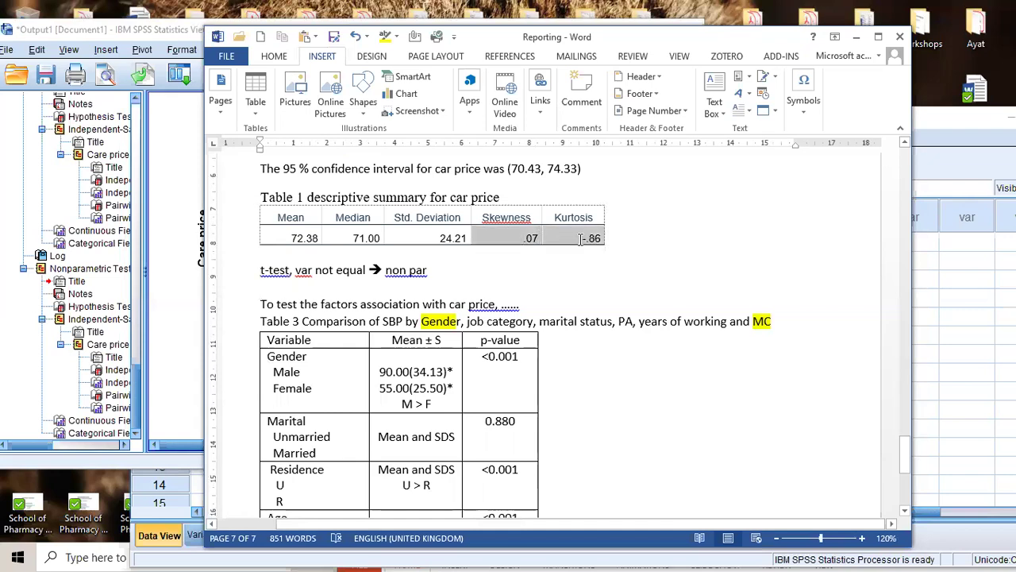
pyautogui.scroll(2, 556, 246)
pyautogui.moveTo(503, 210); pyautogui.dragTo(741, 210)
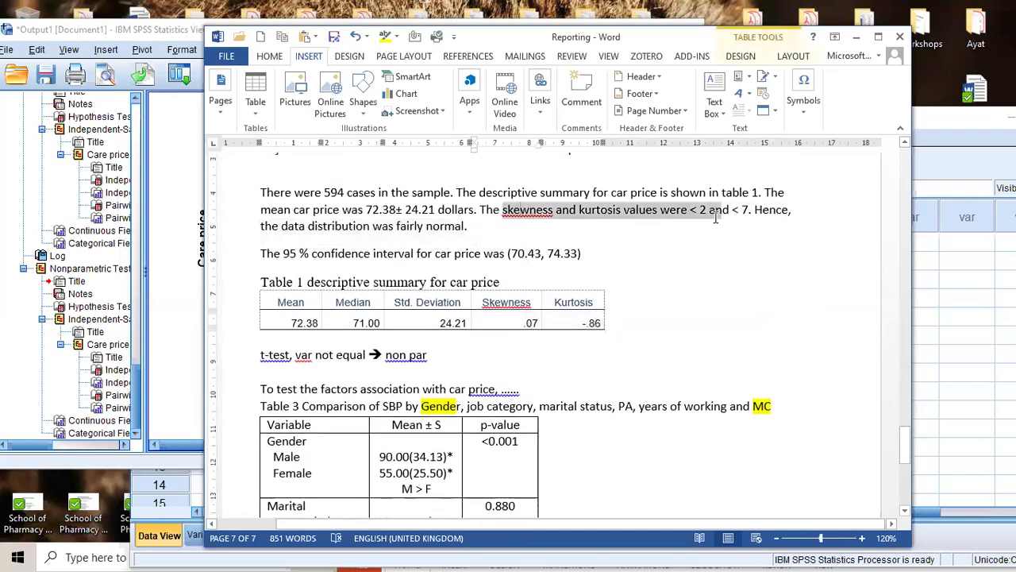